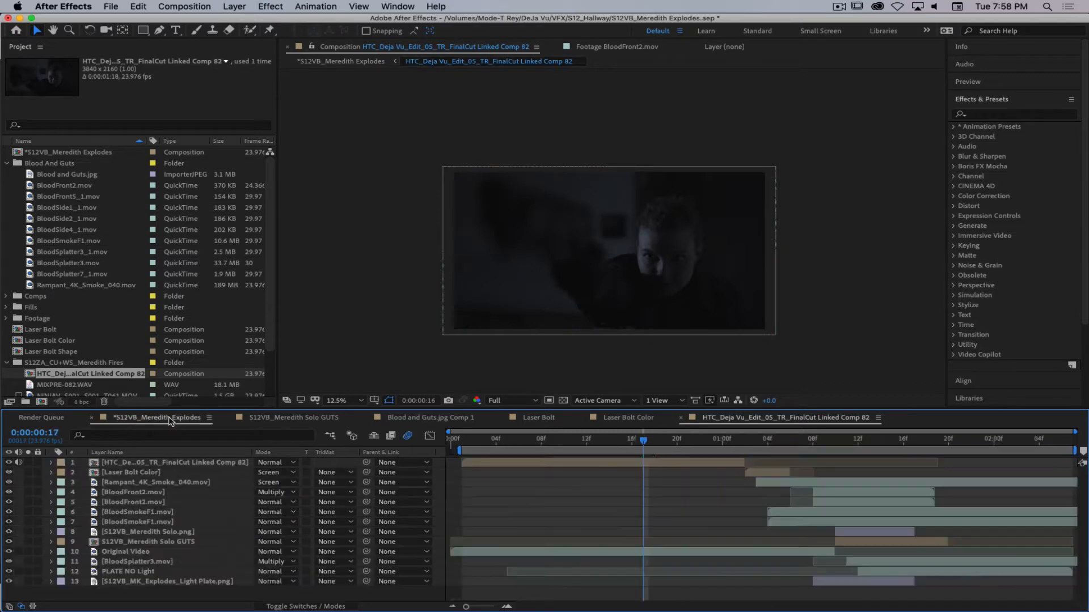
Scrub through the opening shots of the *S12VB_Meredith Explodes composition, from the gun close-up to the hallway shot.
drag(673, 444, 464, 473)
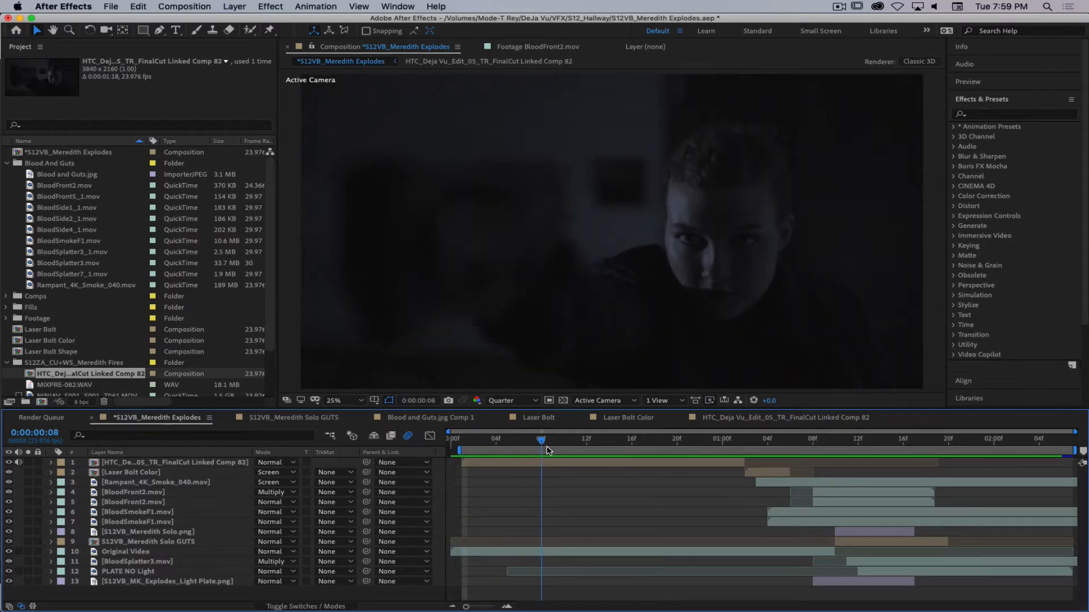
drag(632, 458, 668, 457)
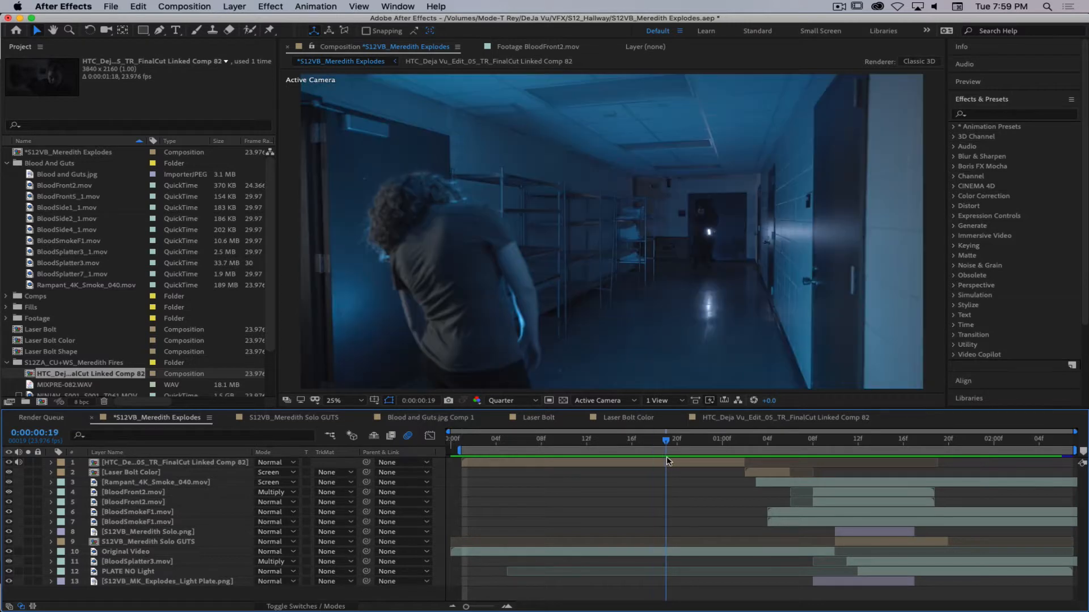
drag(675, 462, 573, 470)
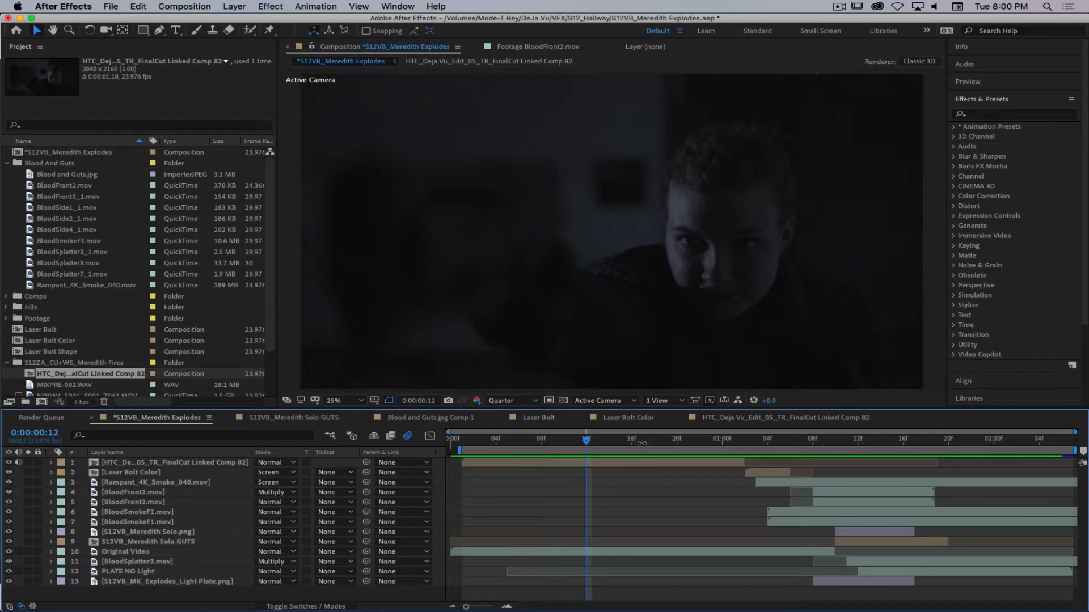
Open the nested FinalCut Linked Comp 82 and scrub through it to the hallway shot at frame 18.
double_click(608, 461)
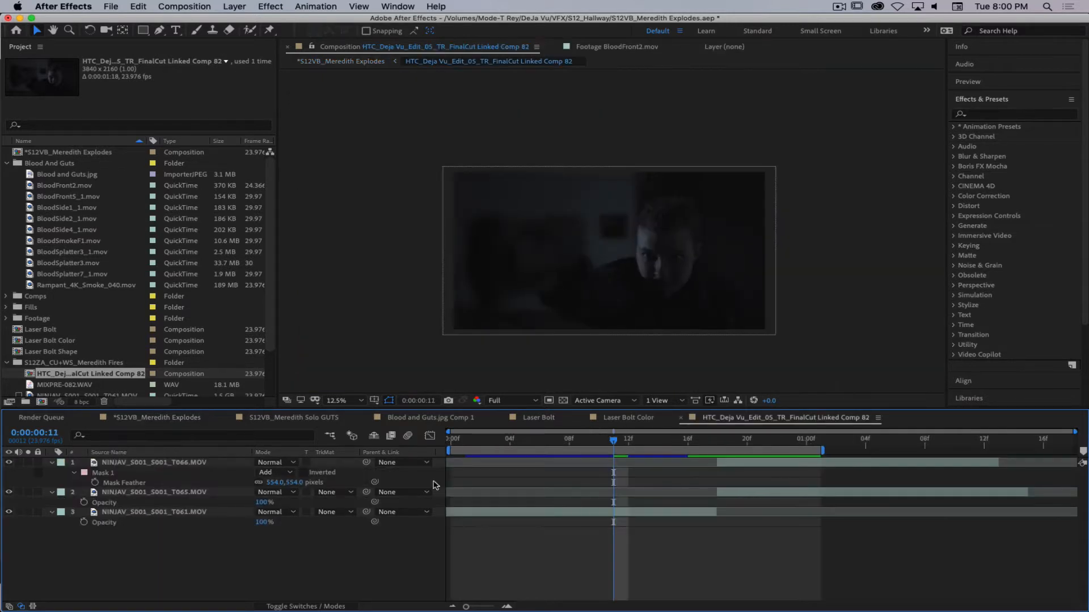
drag(625, 444, 454, 461)
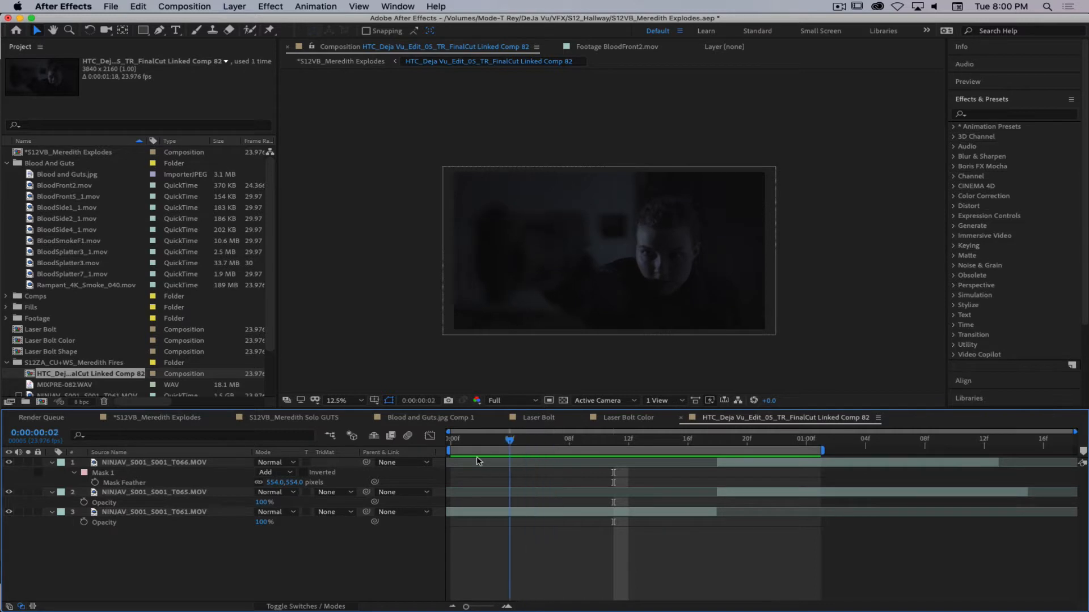
drag(650, 467, 718, 471)
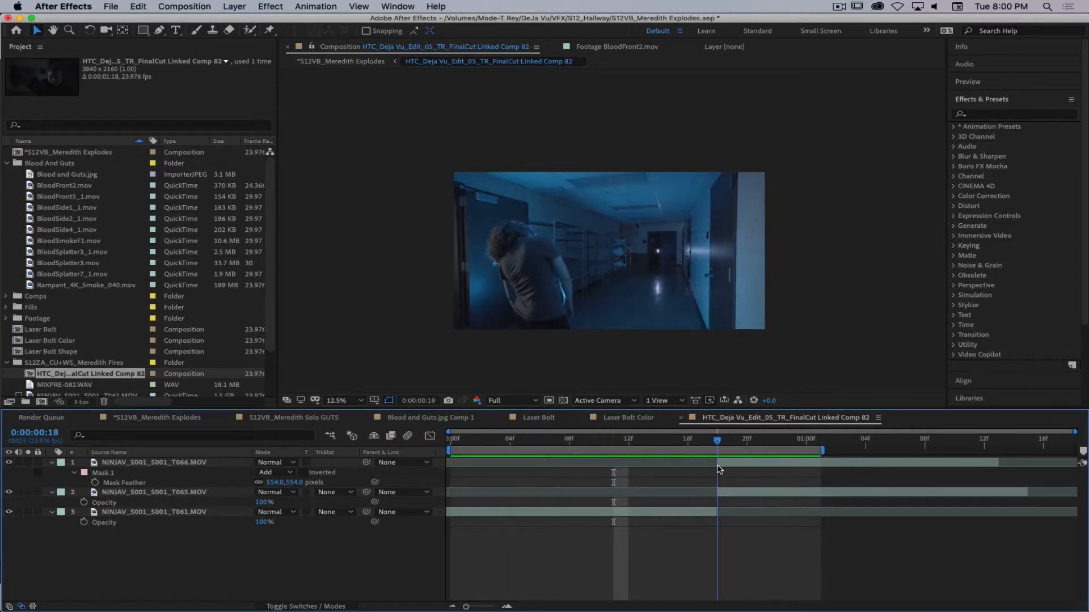
Solo the T066 layer, preview it with Mask 1 set to None, and restore the mask mode to Add.
click(28, 463)
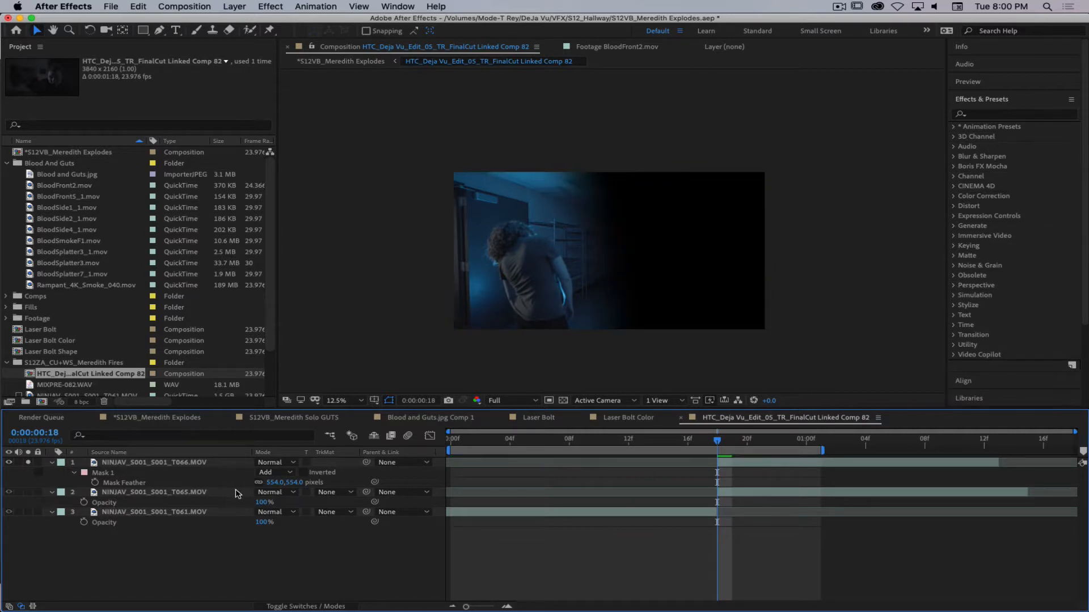
click(280, 472)
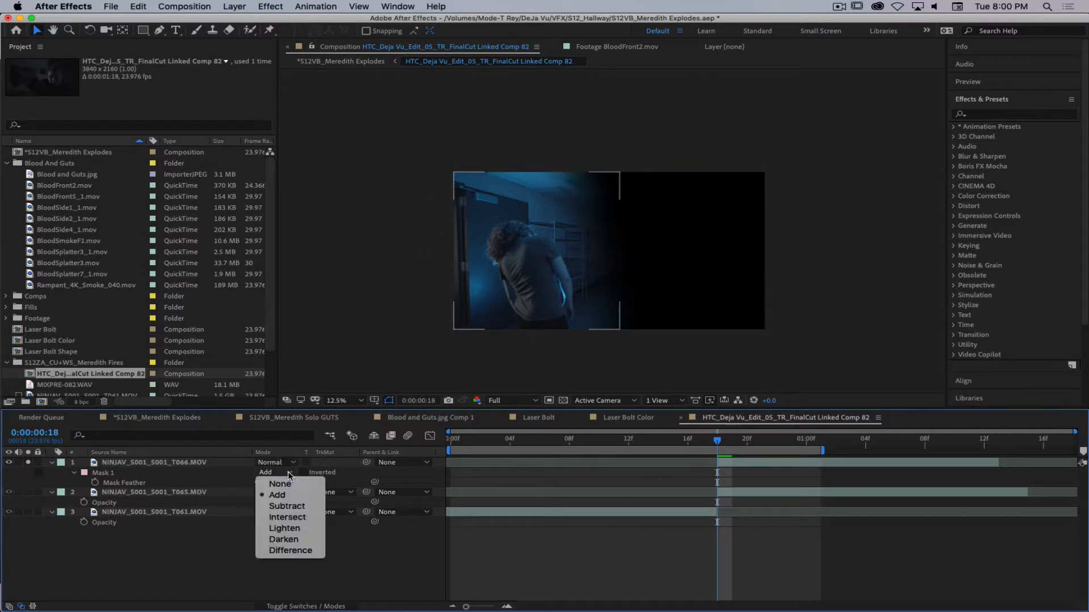
click(273, 480)
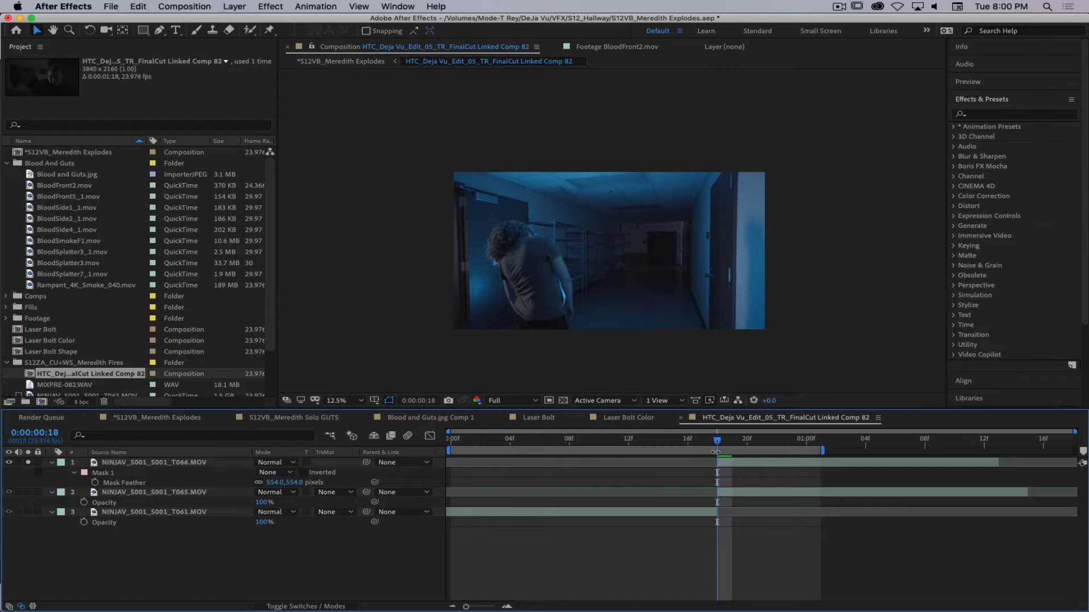
click(278, 473)
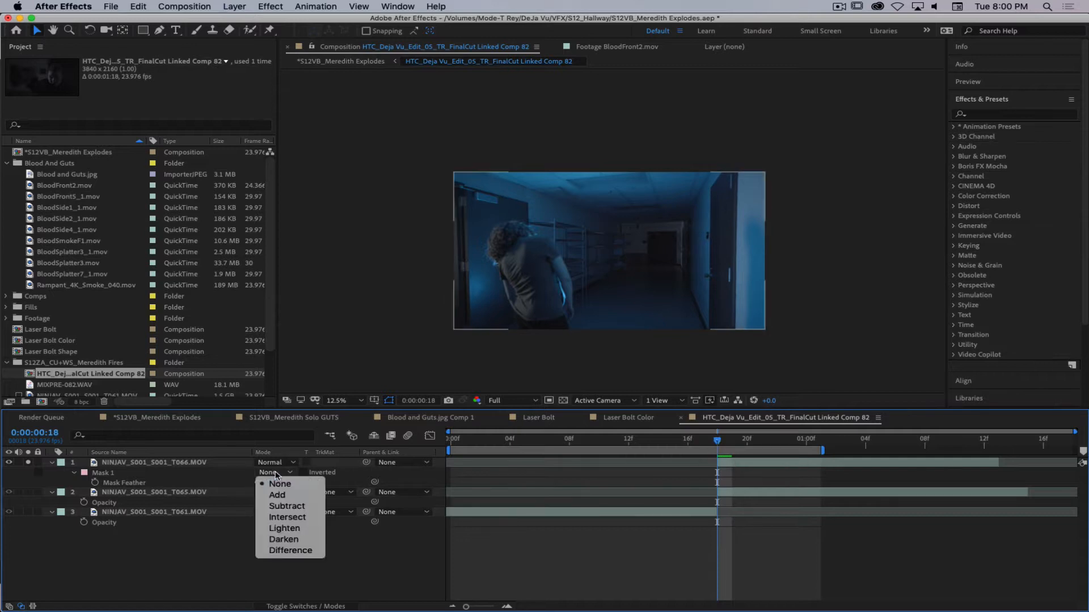
click(275, 489)
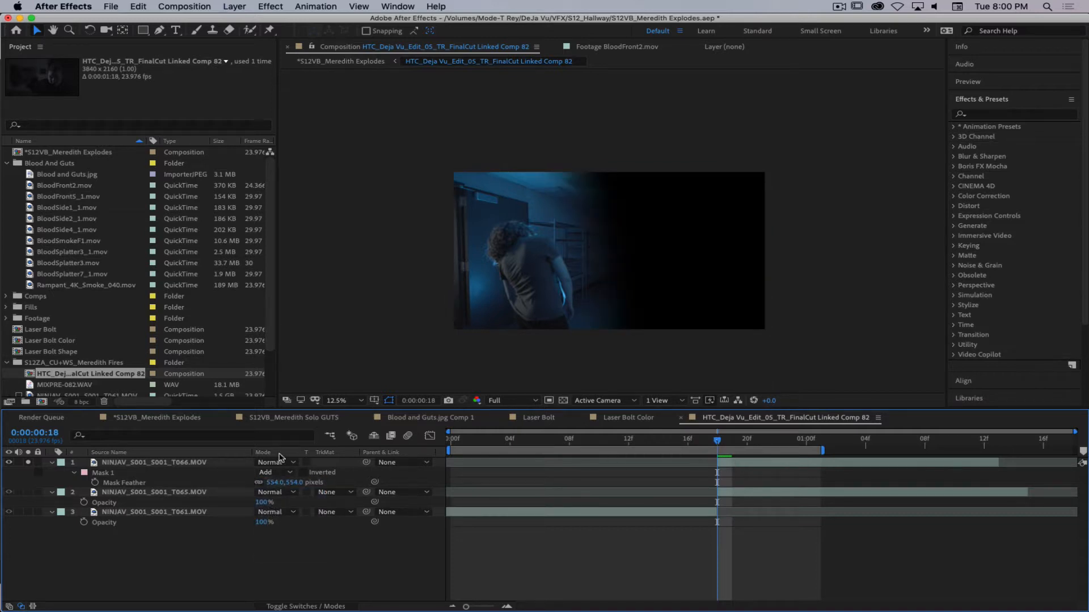
Solo the empty-hallway T065 layer instead of T066 and scrub it to frame 21.
click(161, 453)
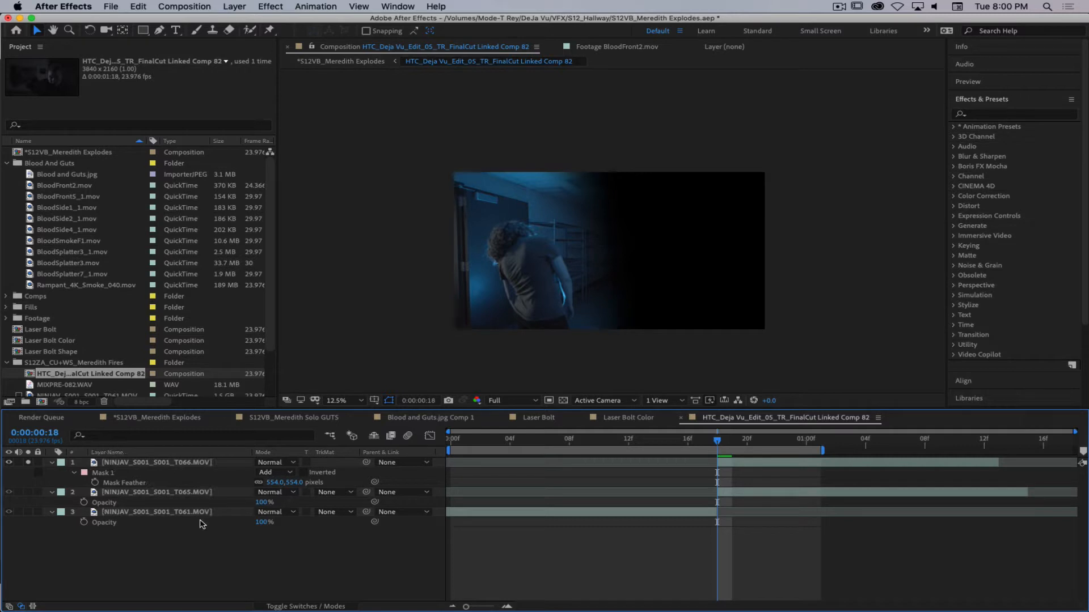
click(126, 453)
click(168, 495)
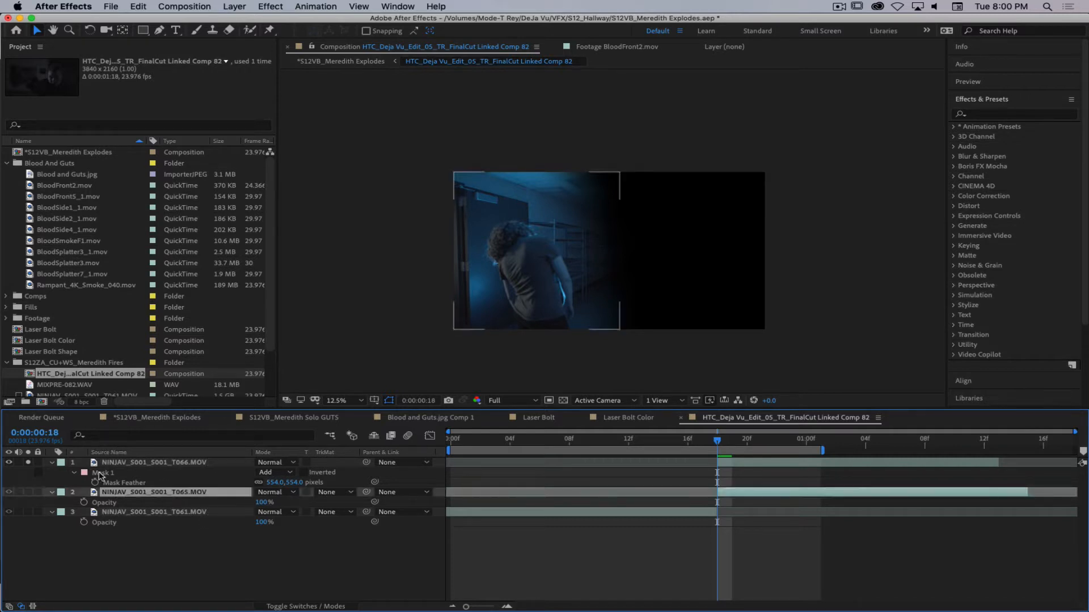
click(29, 463)
click(28, 492)
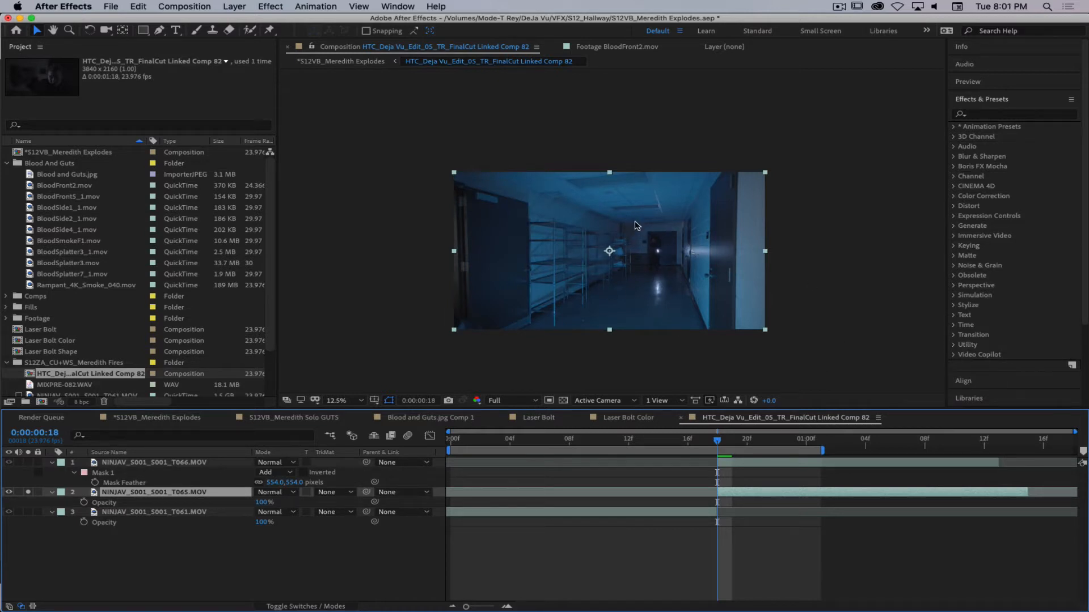
drag(723, 441, 761, 443)
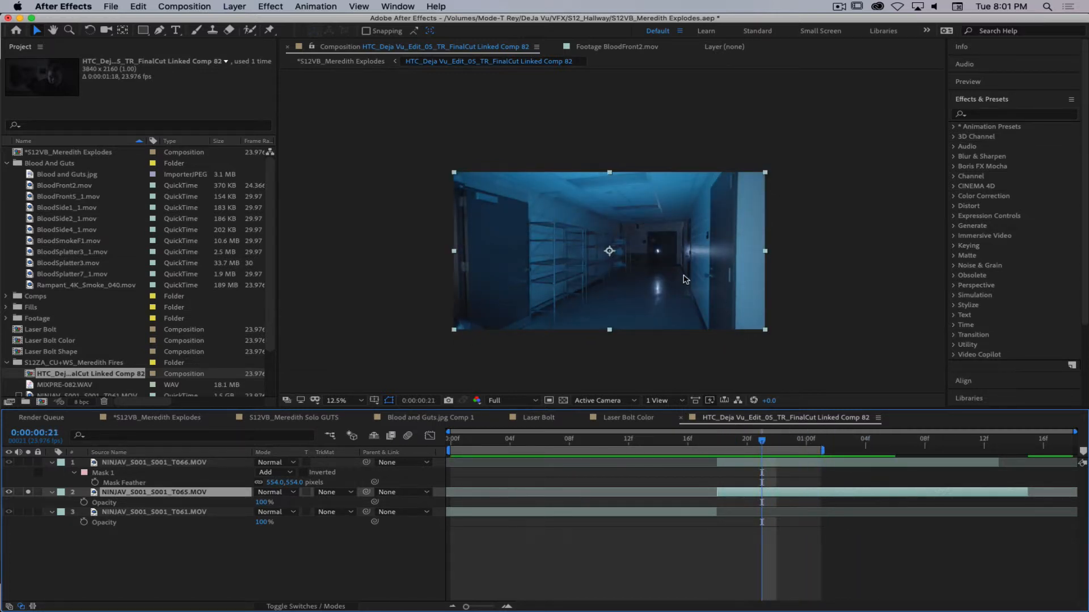
Set the composition magnification to Fit and move the current time to frame 20.
scroll(686, 279, up, 2)
click(341, 400)
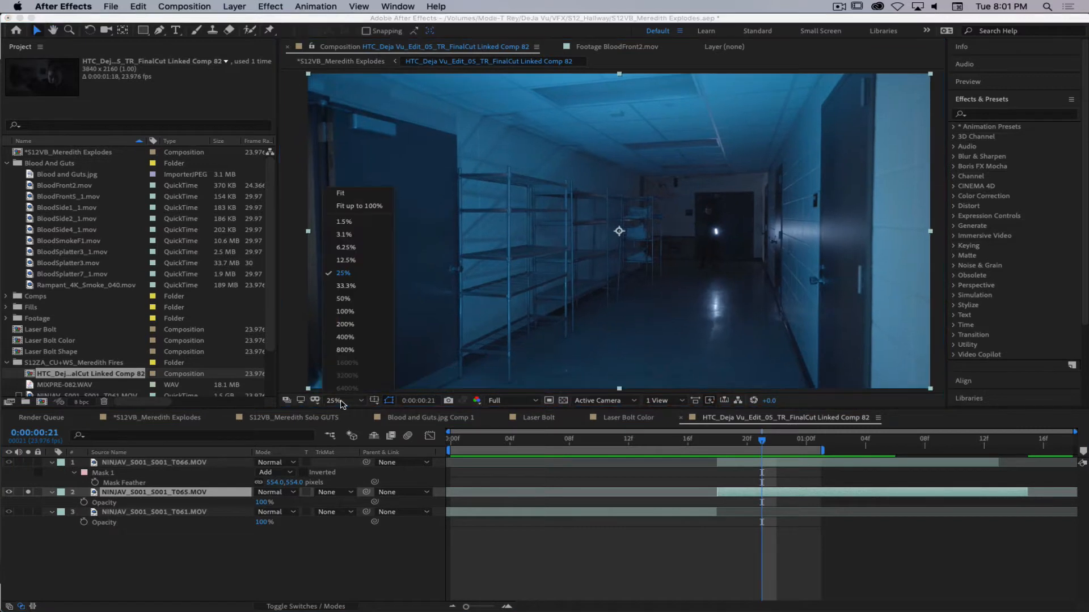
click(349, 196)
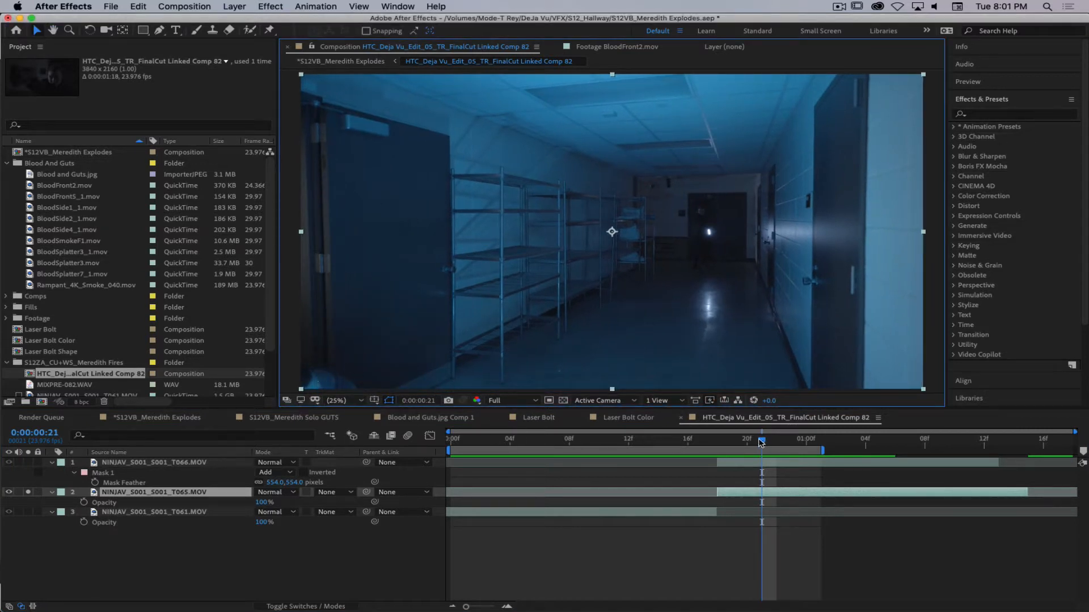
mouse_move(761, 443)
mouse_down()
mouse_move(732, 443)
mouse_move(848, 448)
mouse_move(710, 444)
mouse_move(743, 446)
mouse_up()
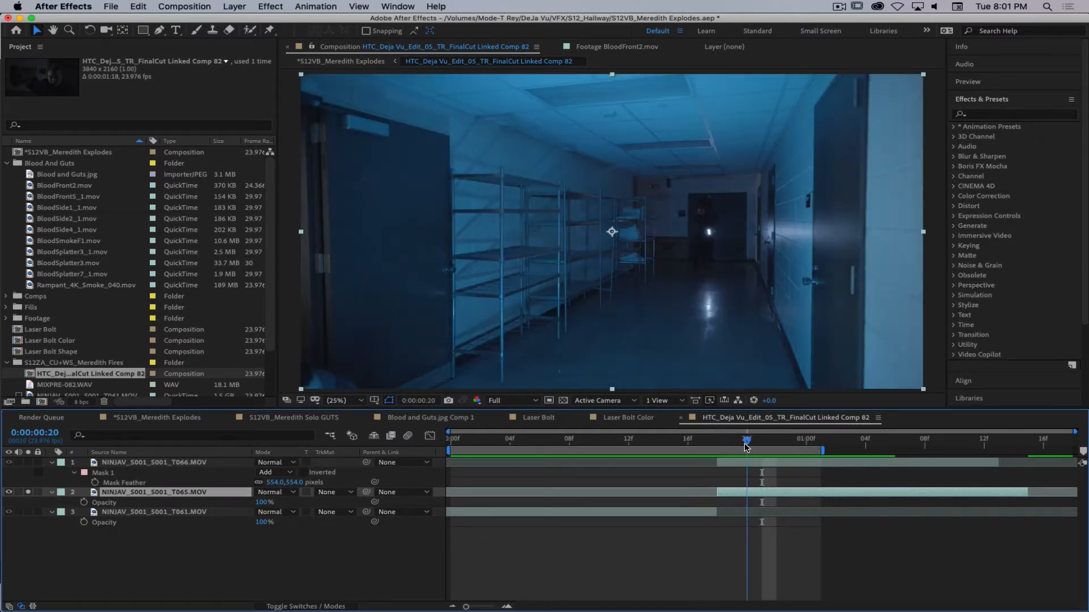
Turn off layer soloing and review the combined shots in the linked comp.
click(26, 467)
click(27, 489)
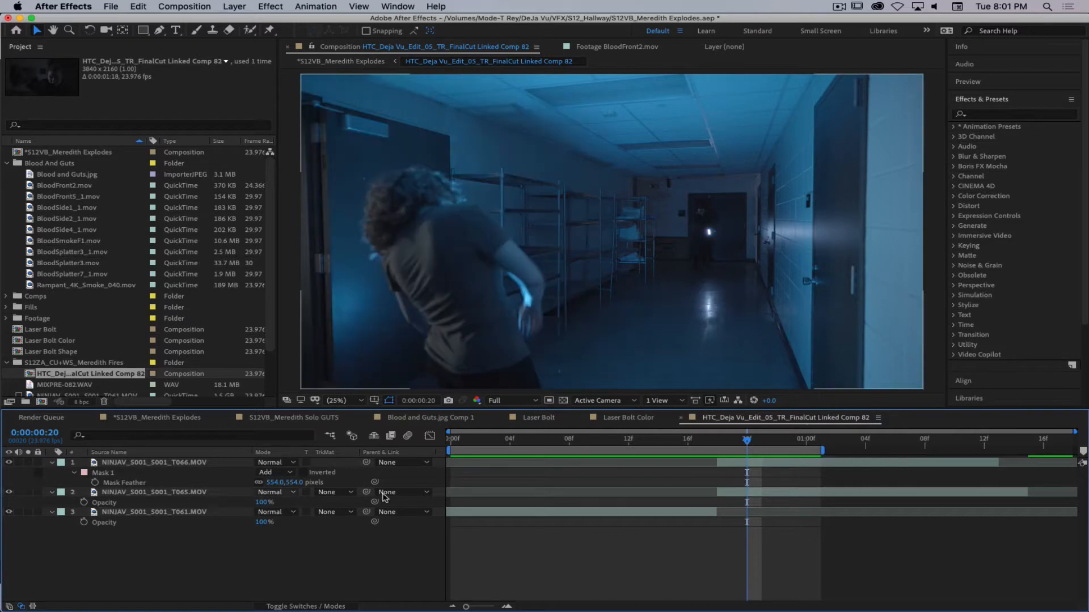
drag(744, 439, 508, 462)
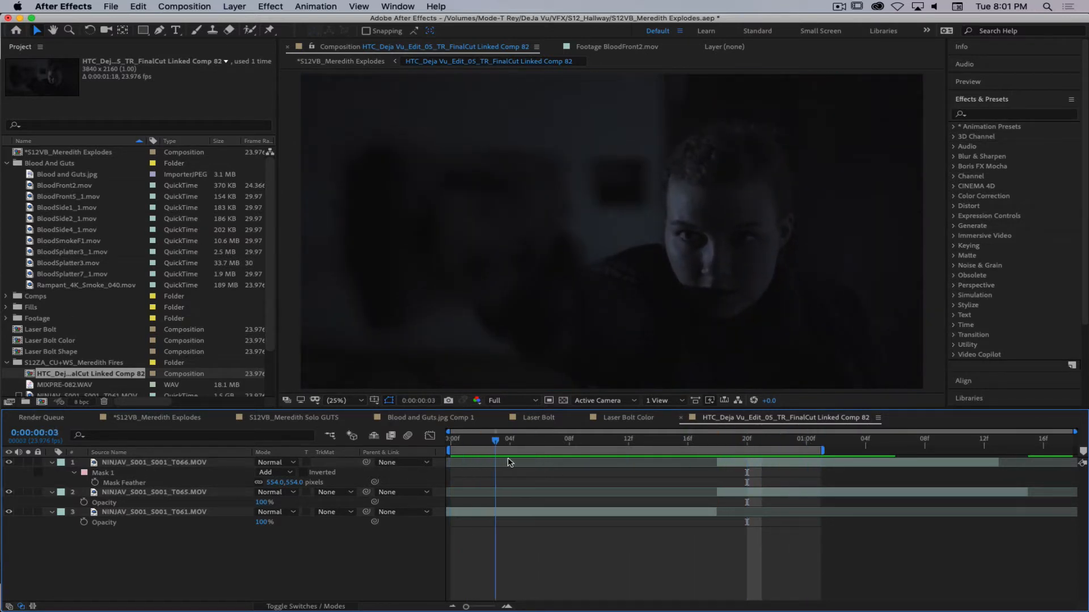
drag(610, 465, 755, 466)
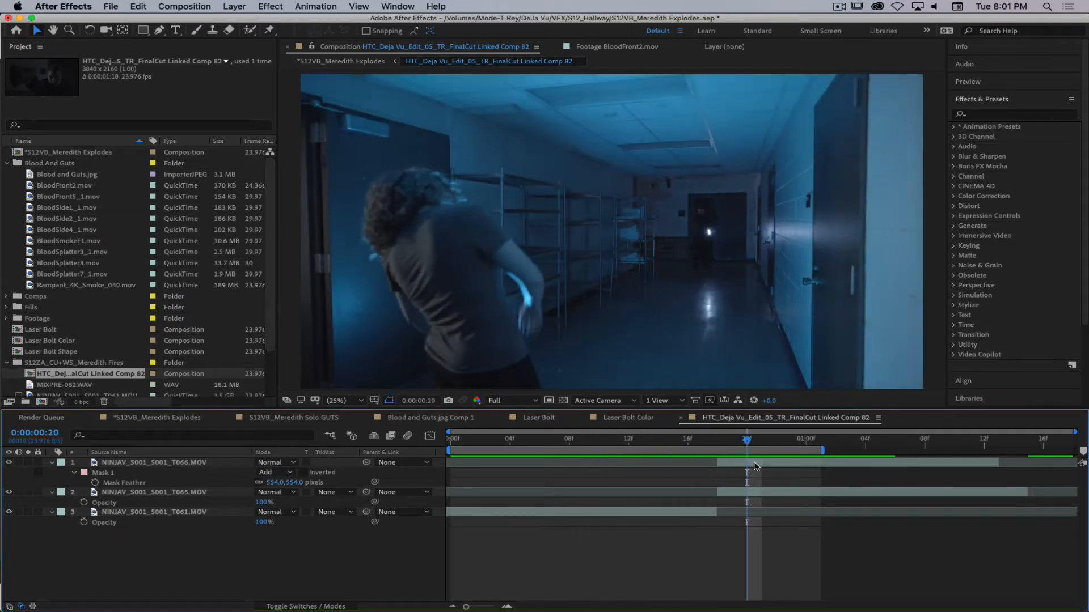
key(space)
Return to the *S12VB_Meredith Explodes composition and scrub through the whole sequence, including the blood splatter ending.
click(147, 418)
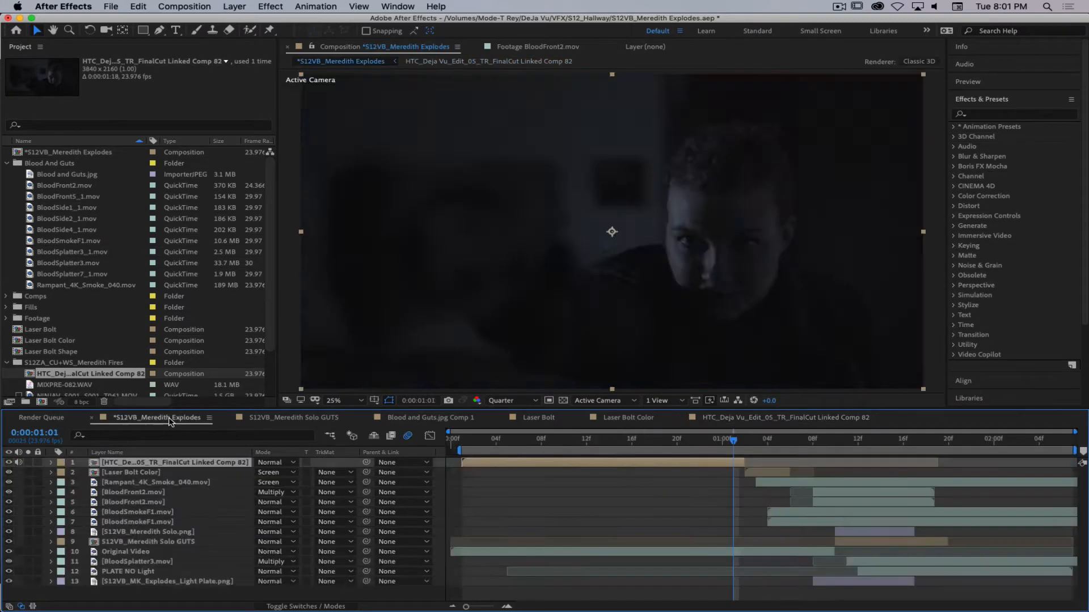
key(space)
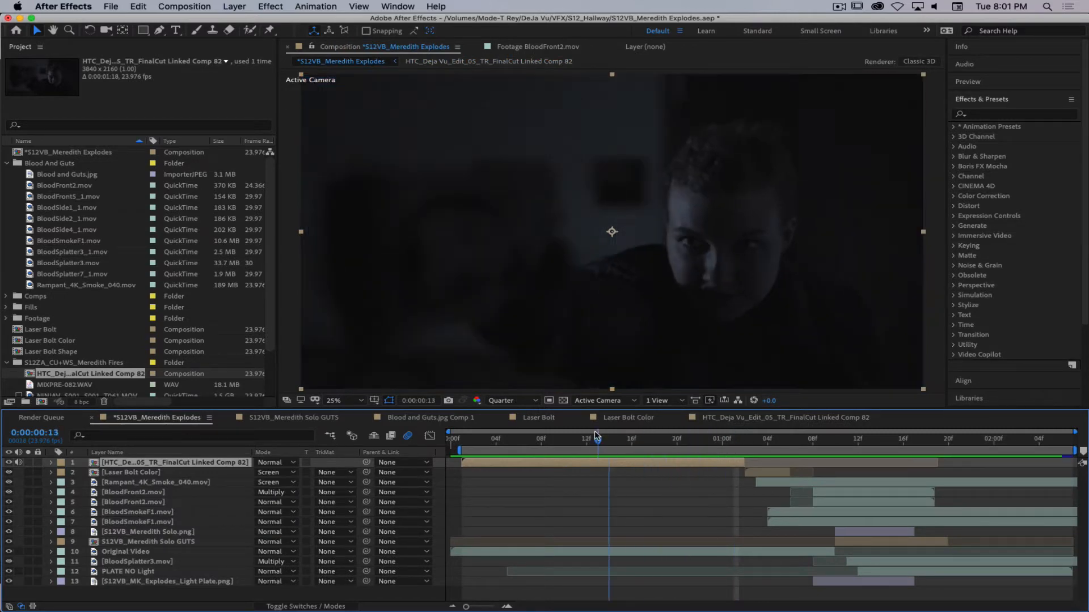
drag(621, 446, 1008, 466)
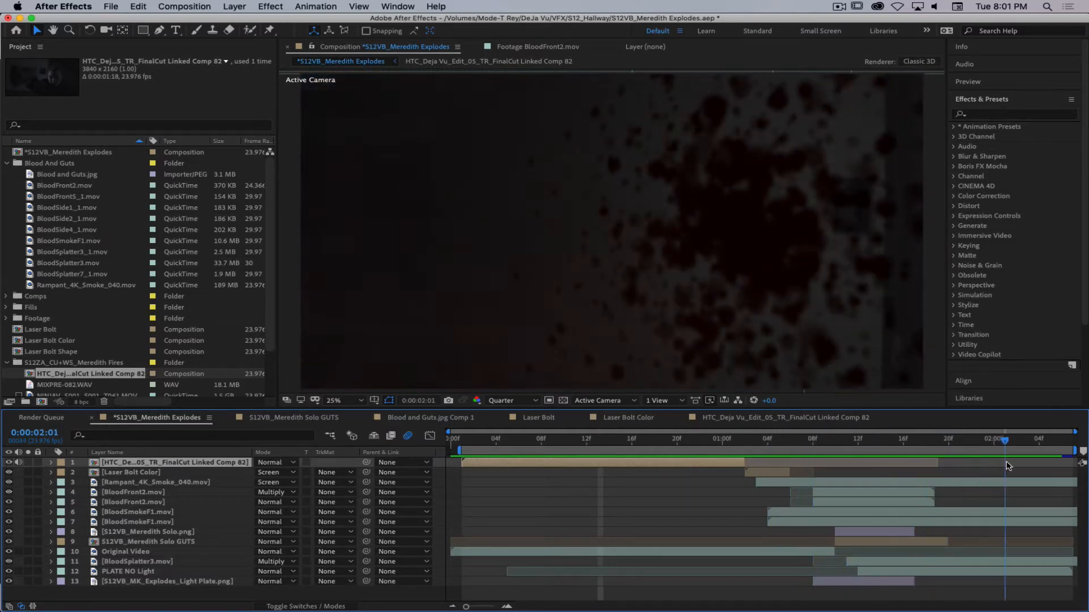
drag(924, 469, 512, 444)
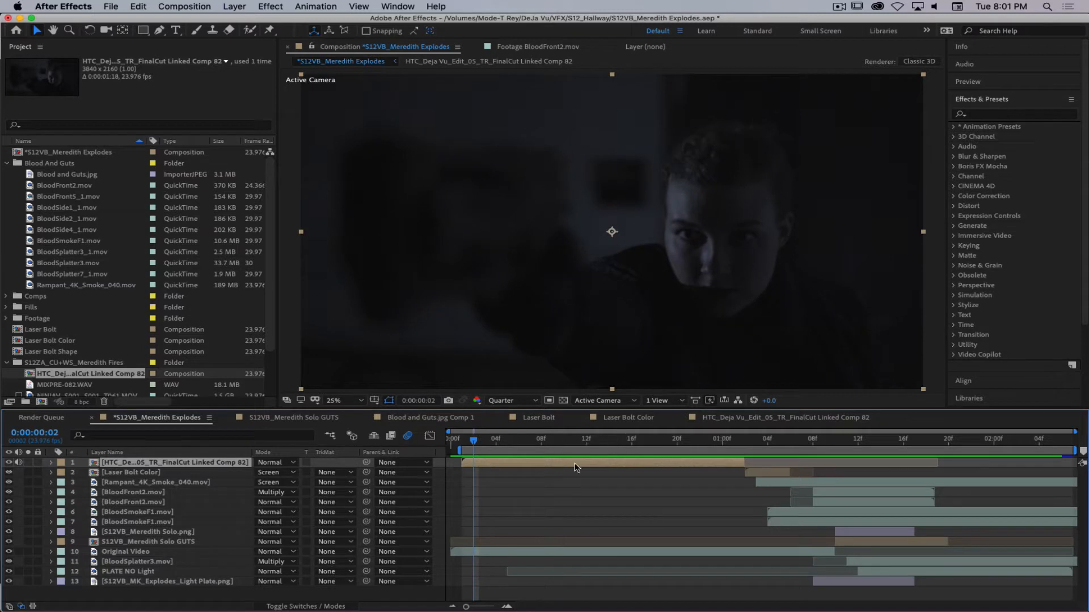
Reopen the nested linked comp, scrub to the hallway cut at frame 18, and show the pixel information.
double_click(506, 465)
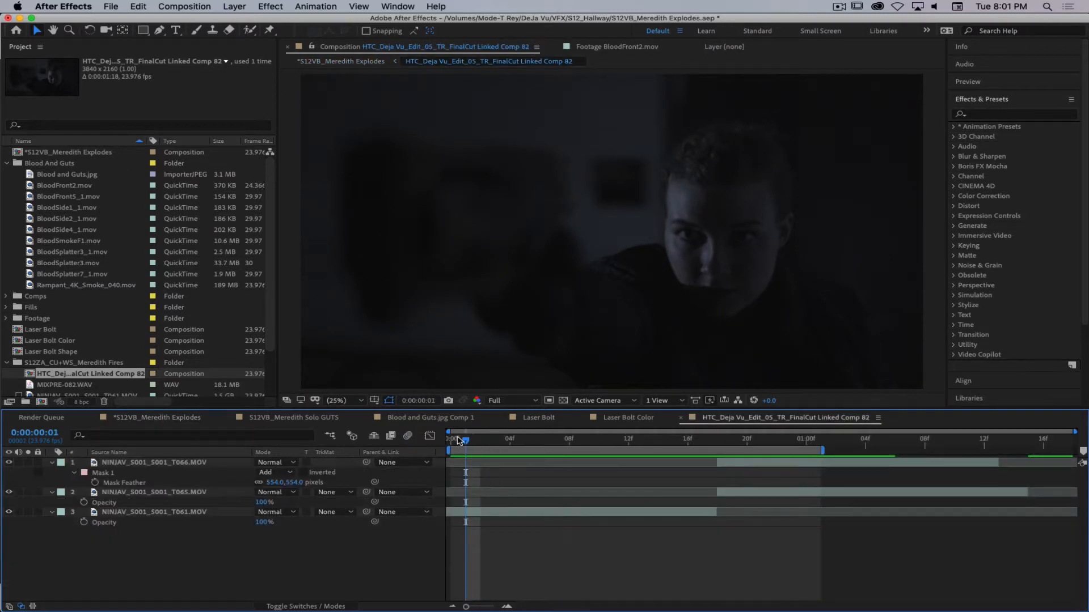
drag(458, 441, 656, 446)
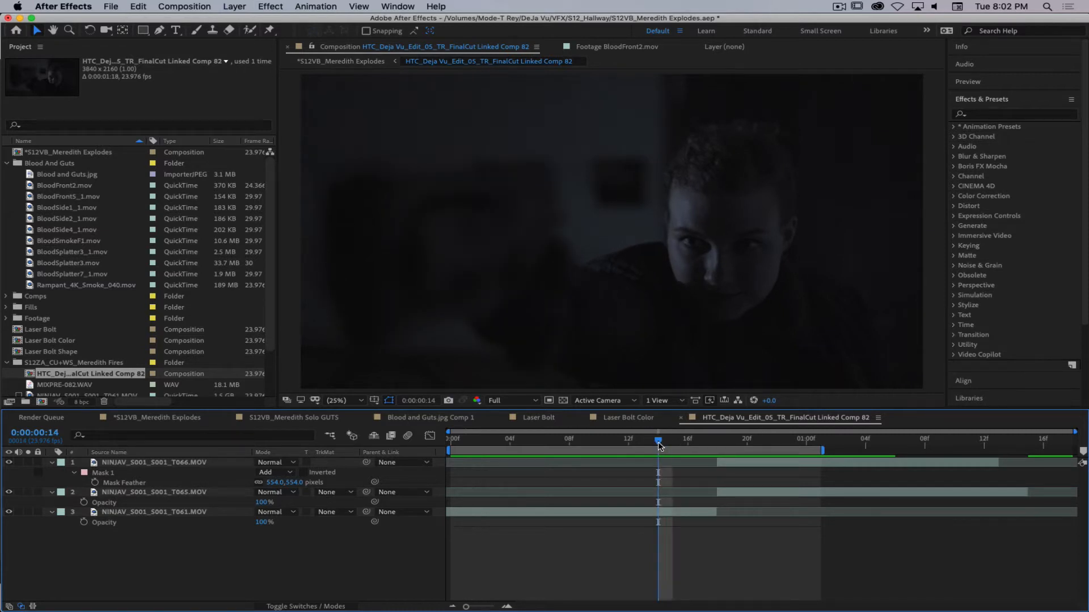
drag(658, 444, 703, 452)
mouse_move(712, 448)
mouse_down()
mouse_move(737, 454)
mouse_move(718, 457)
mouse_up()
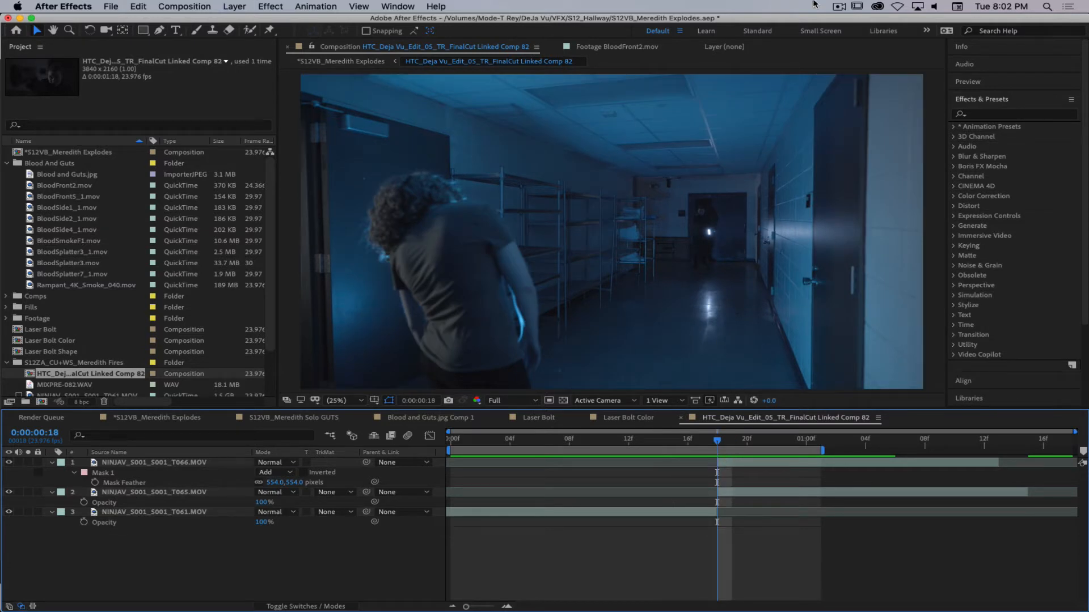
click(969, 44)
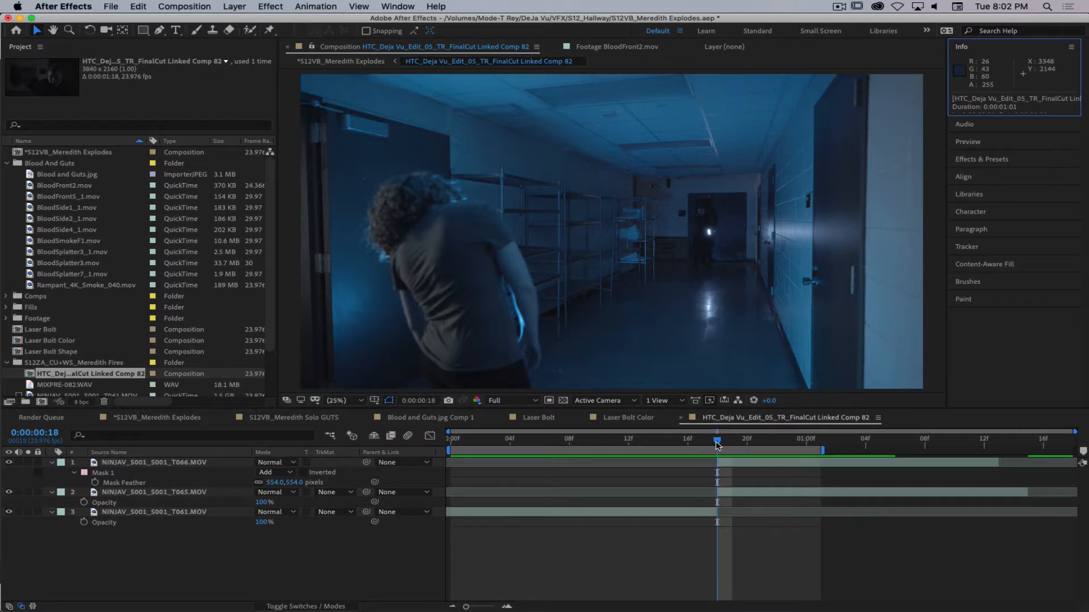
Apply the Exposure effect to the T061 gun close-up layer at frame 14 and raise its exposure to 5.12.
drag(718, 441, 655, 443)
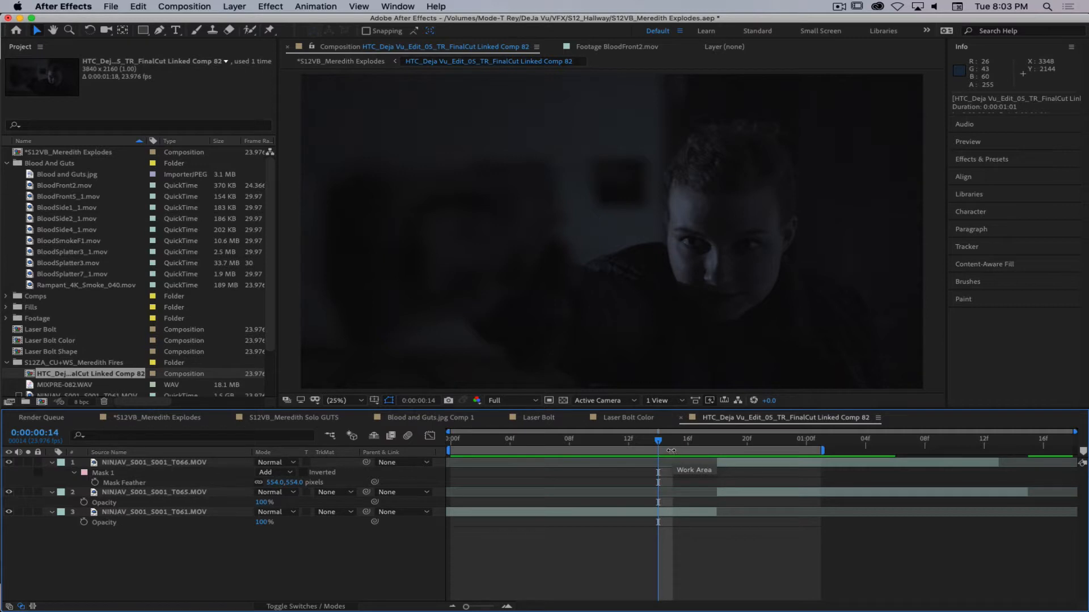
click(157, 513)
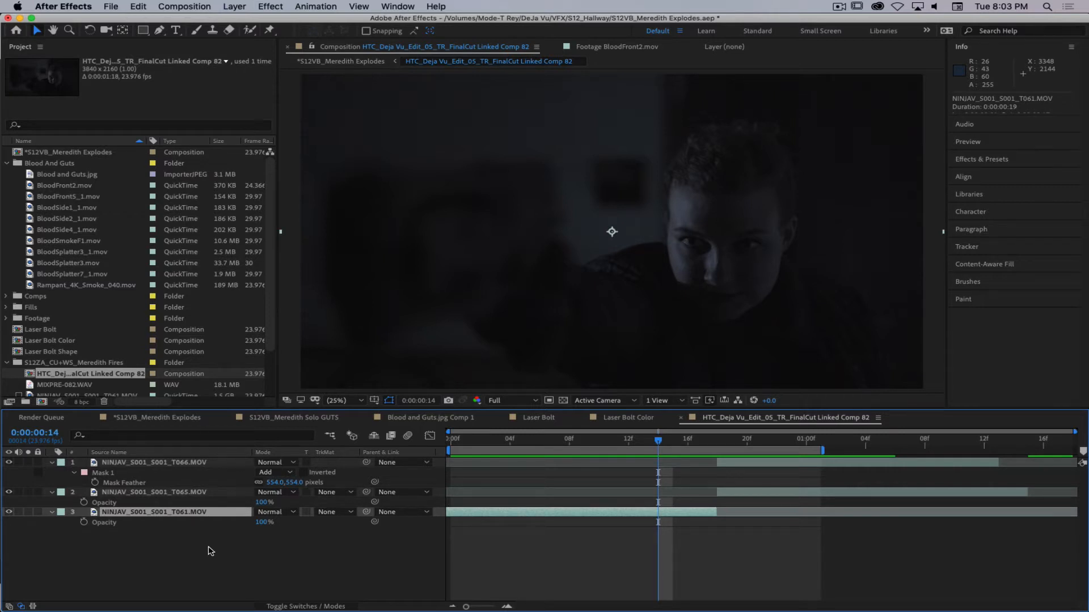
key(ctrl+space)
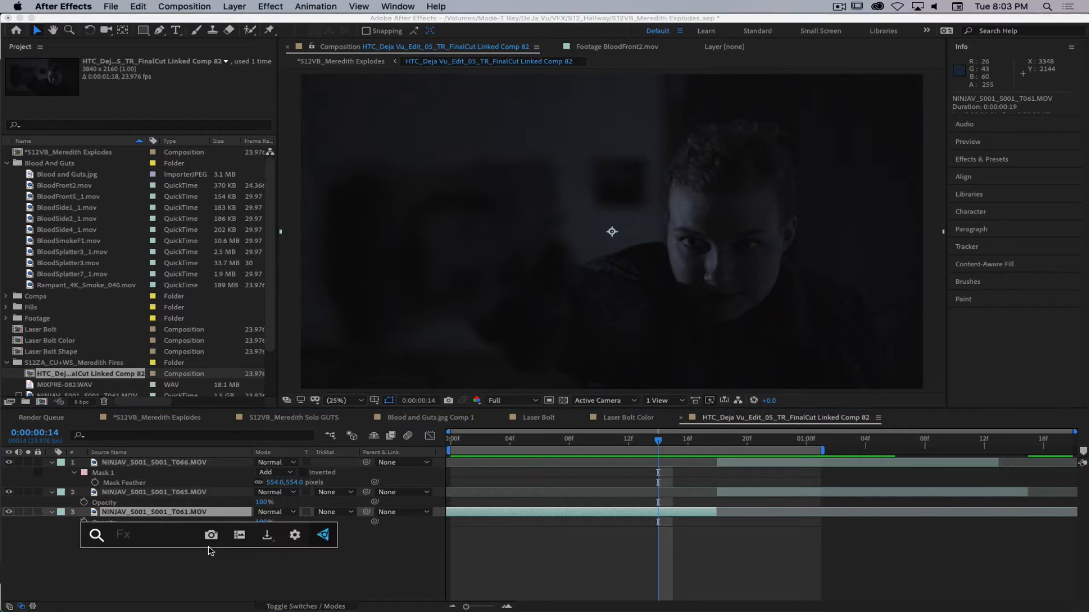
text(exp)
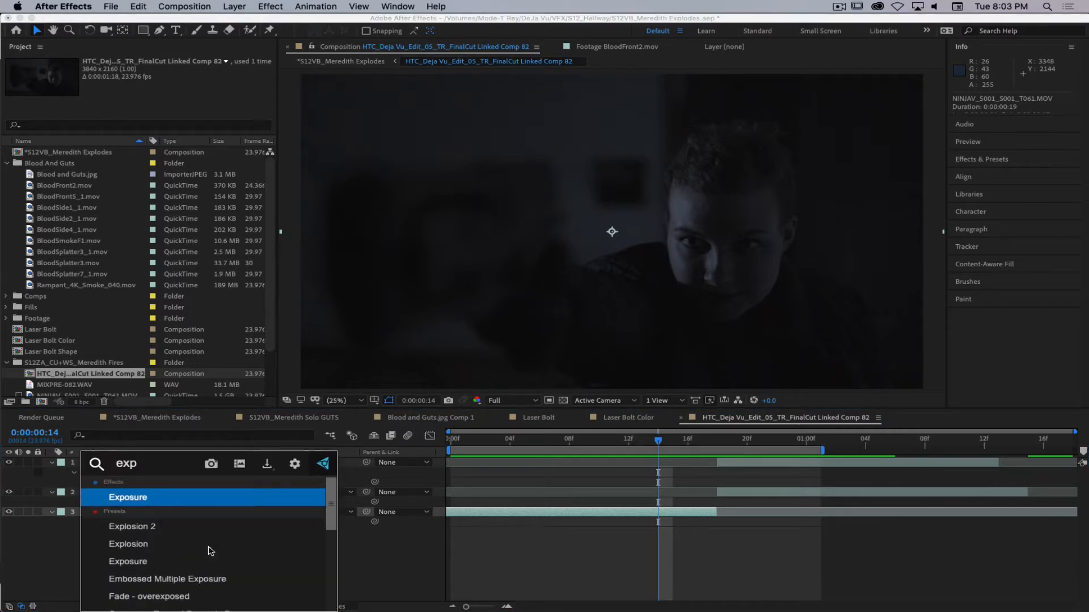
key(Return)
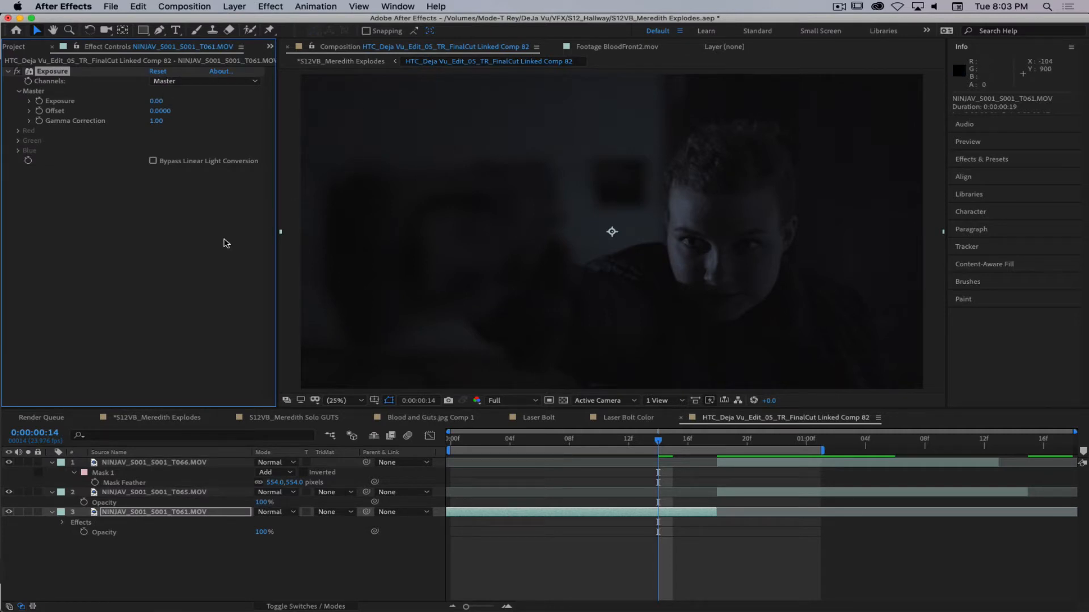
drag(157, 101, 522, 138)
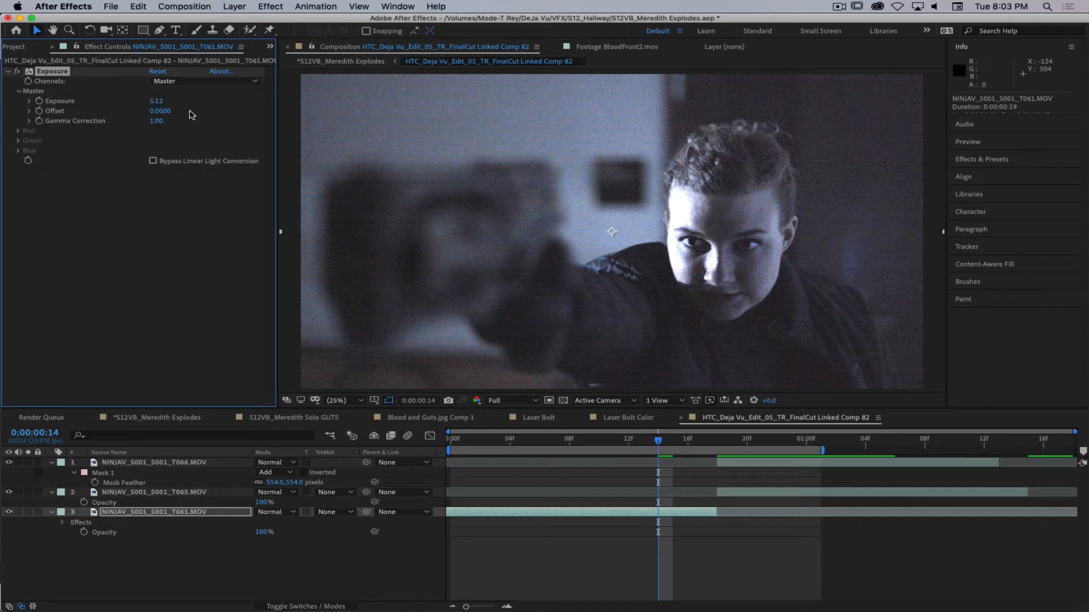
Undo the last exposure change and keyframe the T061 layer's Exposure at 0.00 on frame 14 and 6.14 on frame 16.
key(super+z)
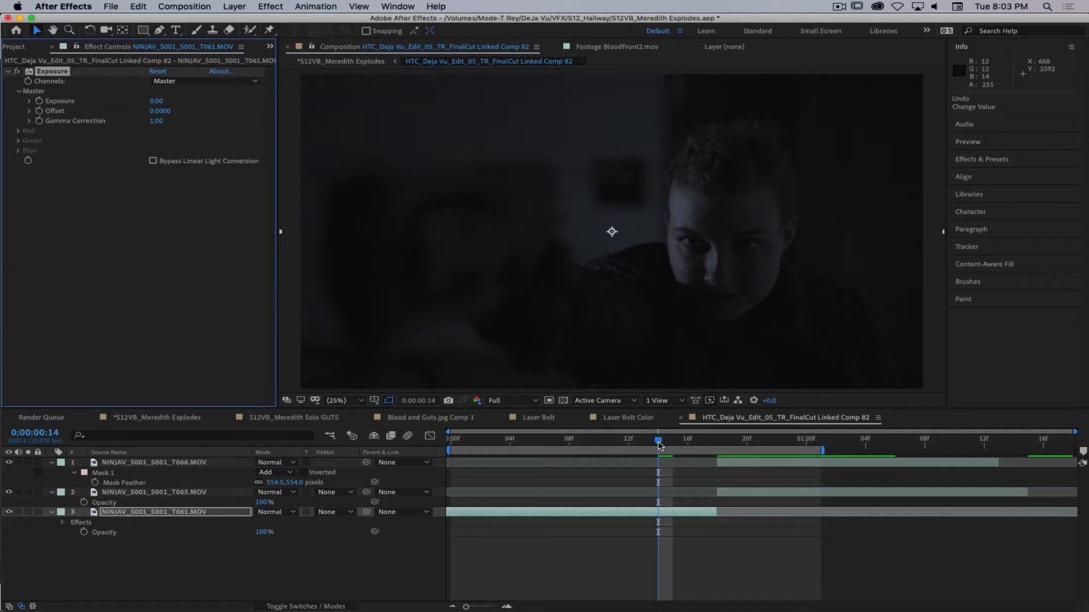
drag(658, 441, 643, 441)
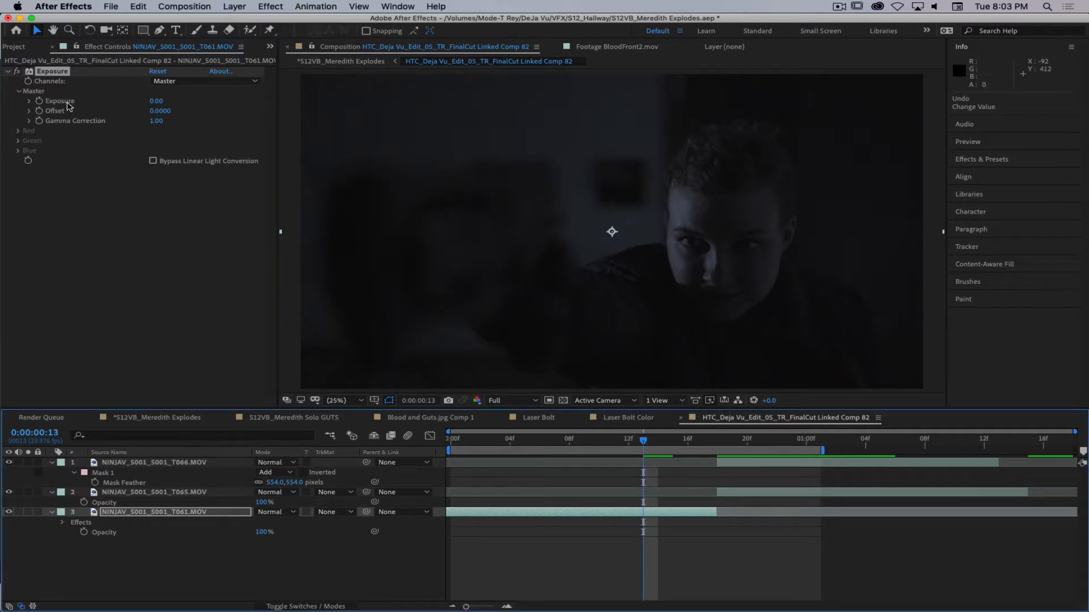
mouse_move(644, 442)
mouse_down()
mouse_move(679, 444)
mouse_move(644, 444)
mouse_move(681, 450)
mouse_move(645, 453)
mouse_move(661, 454)
mouse_up()
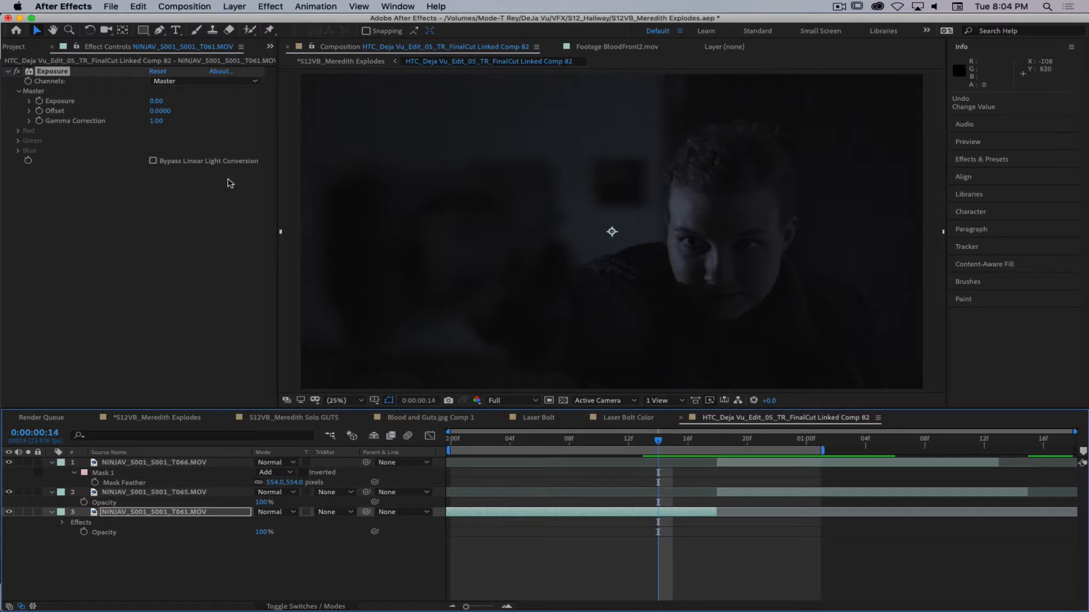
click(42, 102)
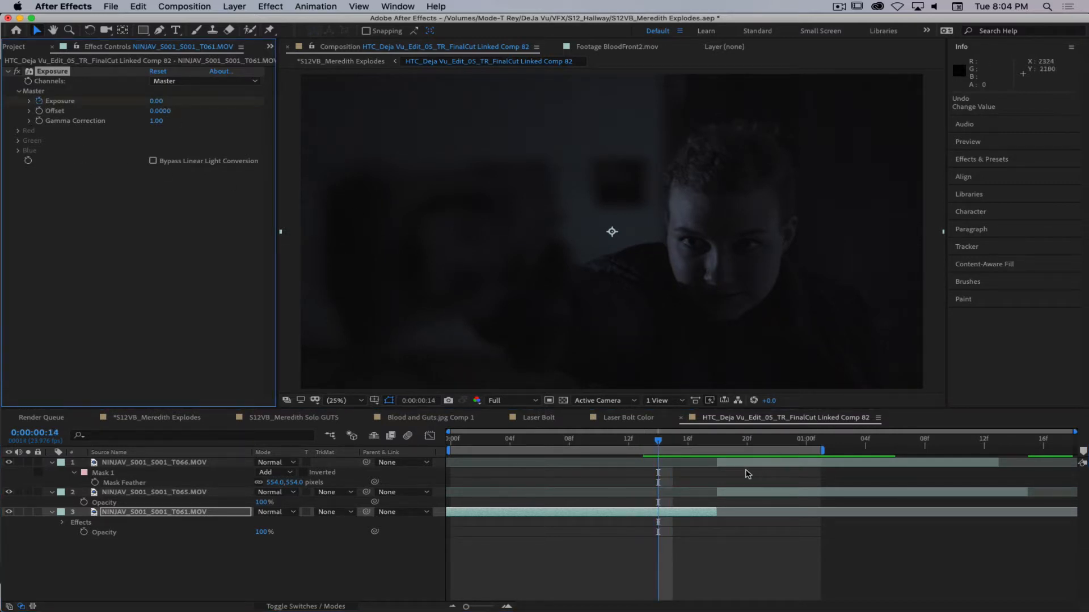
key(u)
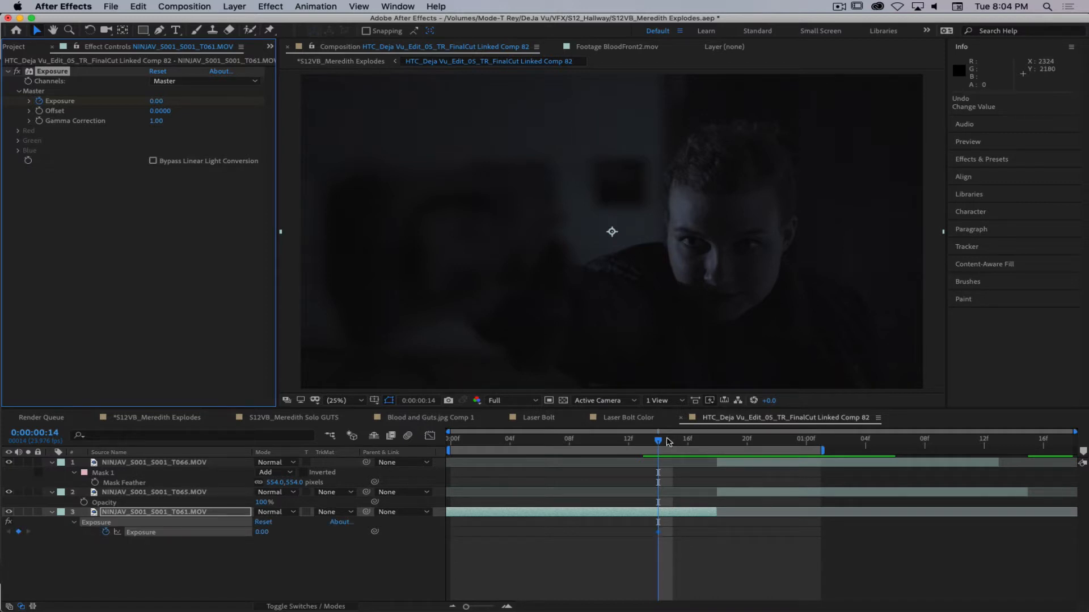
drag(668, 442, 687, 440)
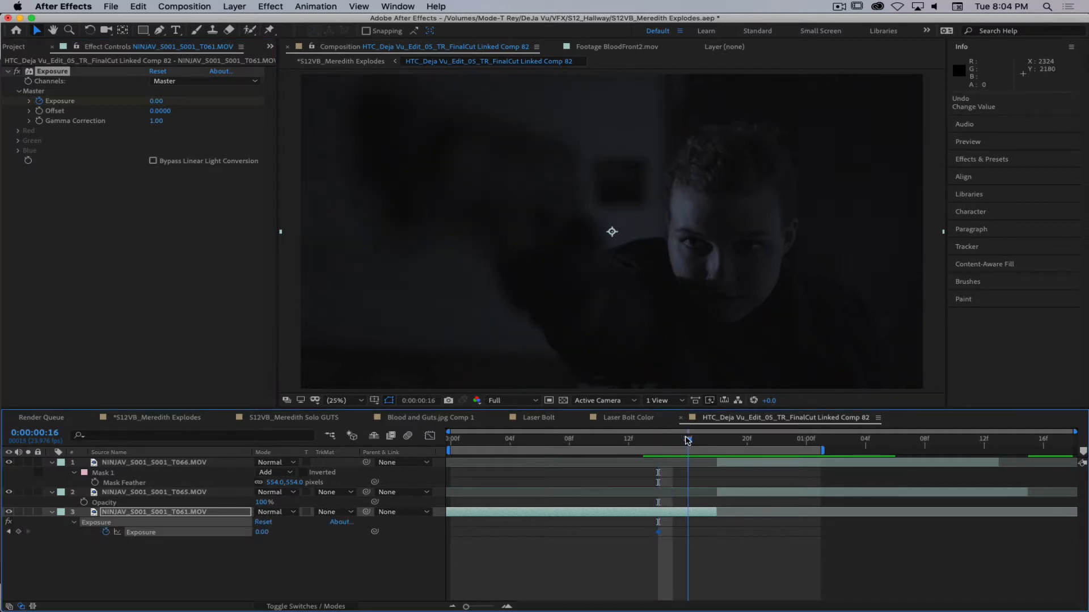
drag(156, 101, 573, 114)
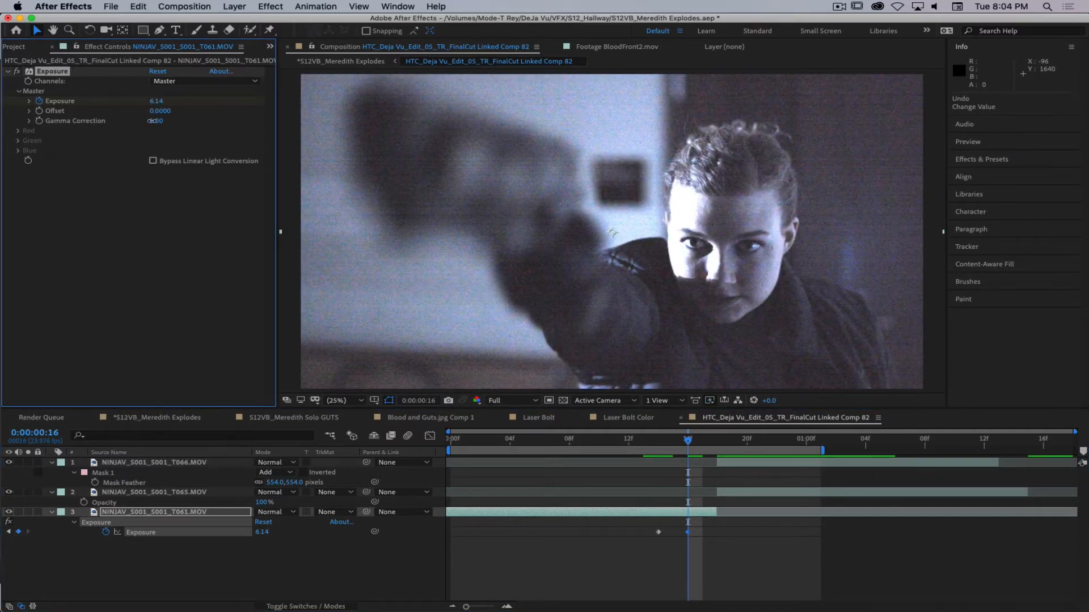
Try a Gamma Correction of 0.64 on the T061 layer, check it between frames 14 and 16, and undo it.
drag(156, 121, 132, 121)
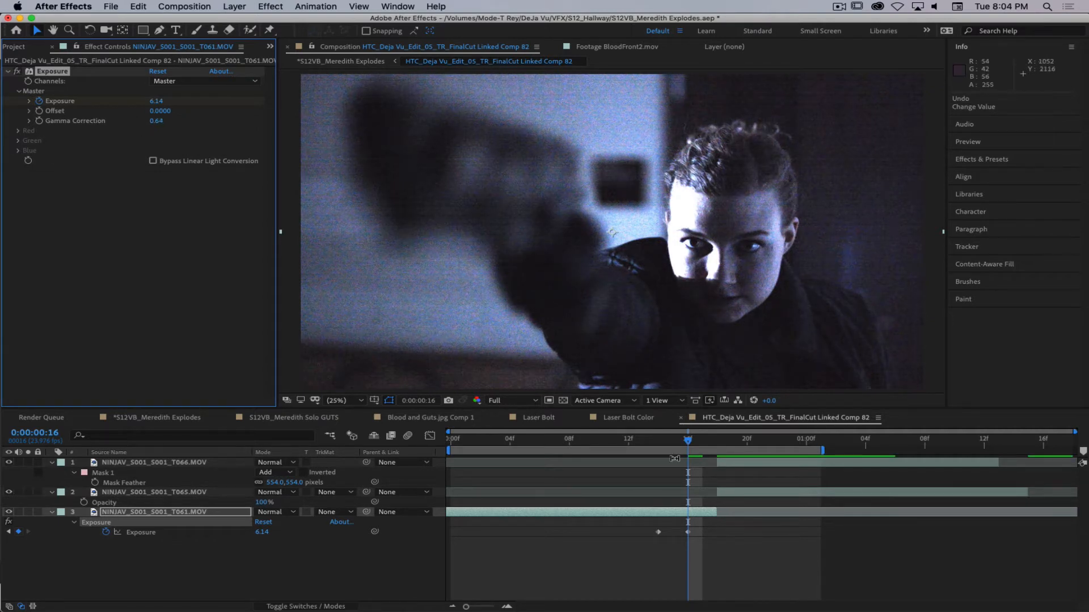
drag(684, 447, 657, 452)
click(685, 448)
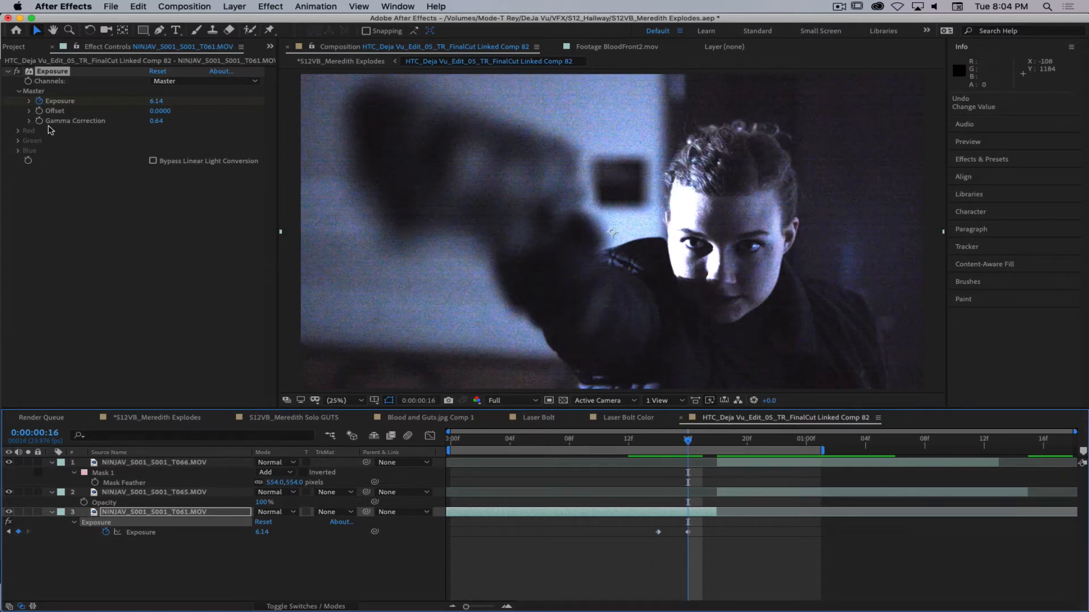
key(super+z)
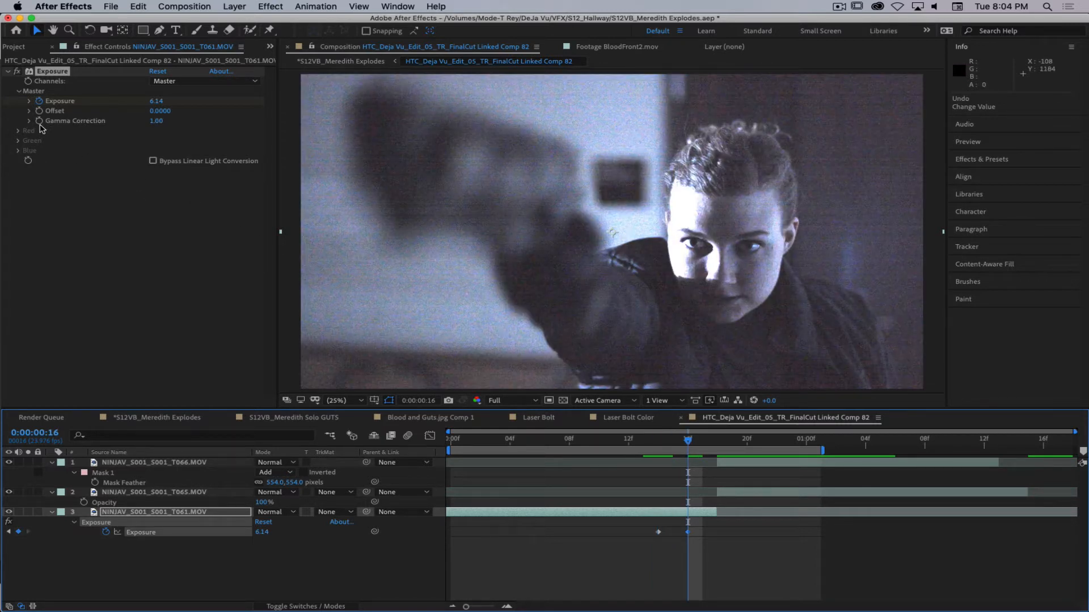
Enable keyframing for the T061 layer's Gamma Correction and place its first keyframe at frame 14.
click(38, 132)
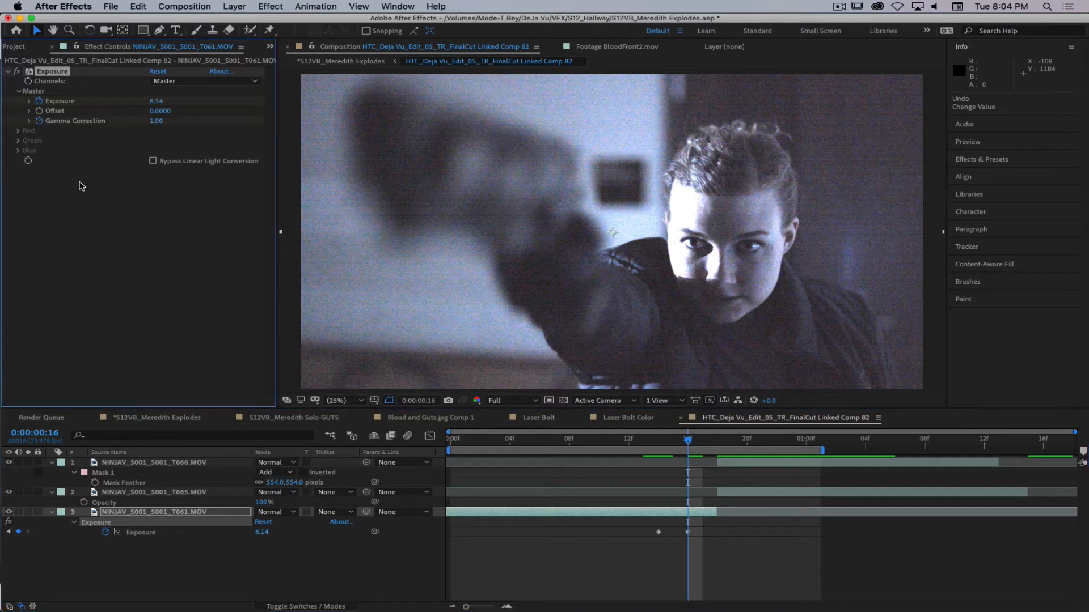
key(u)
key(u)
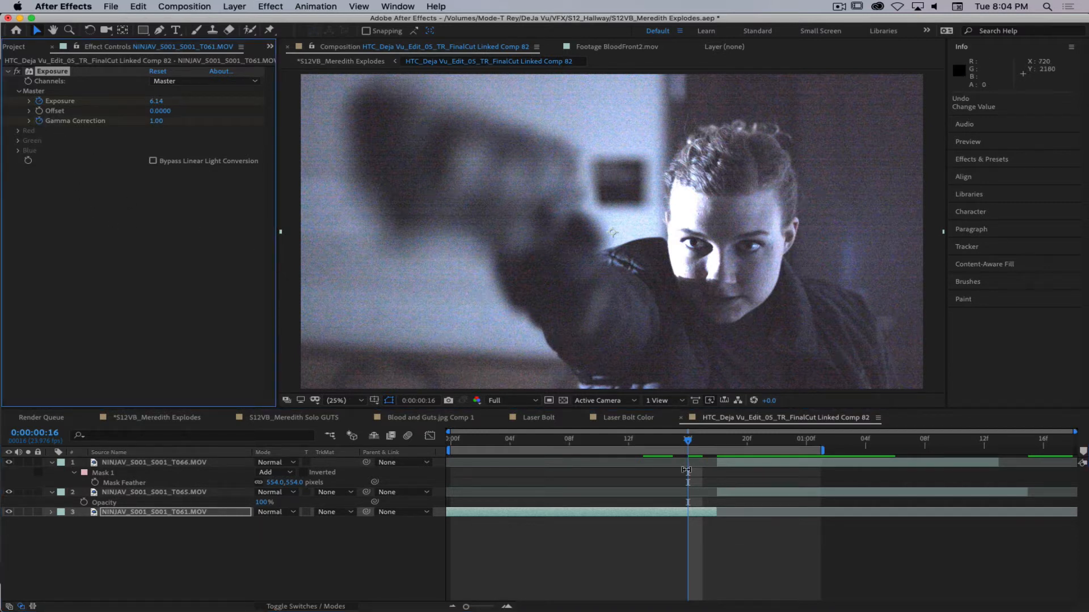
drag(688, 541, 658, 542)
click(657, 446)
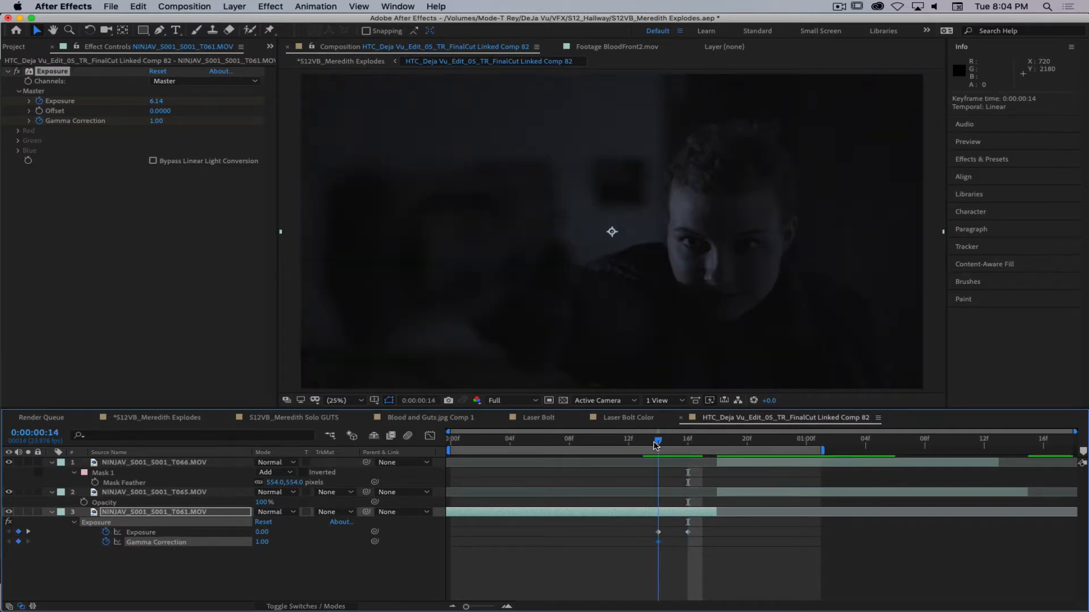
Keyframe Gamma Correction at 0.66 on frame 16 and scrub back to frame 14 to check the flash.
drag(655, 445, 687, 446)
click(146, 120)
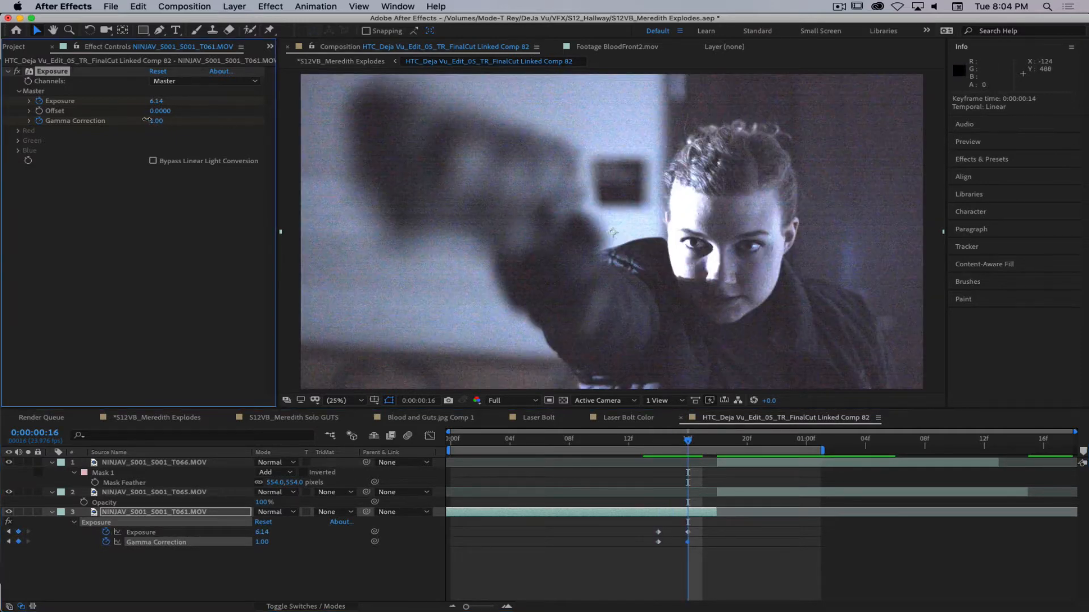
drag(146, 121, 126, 116)
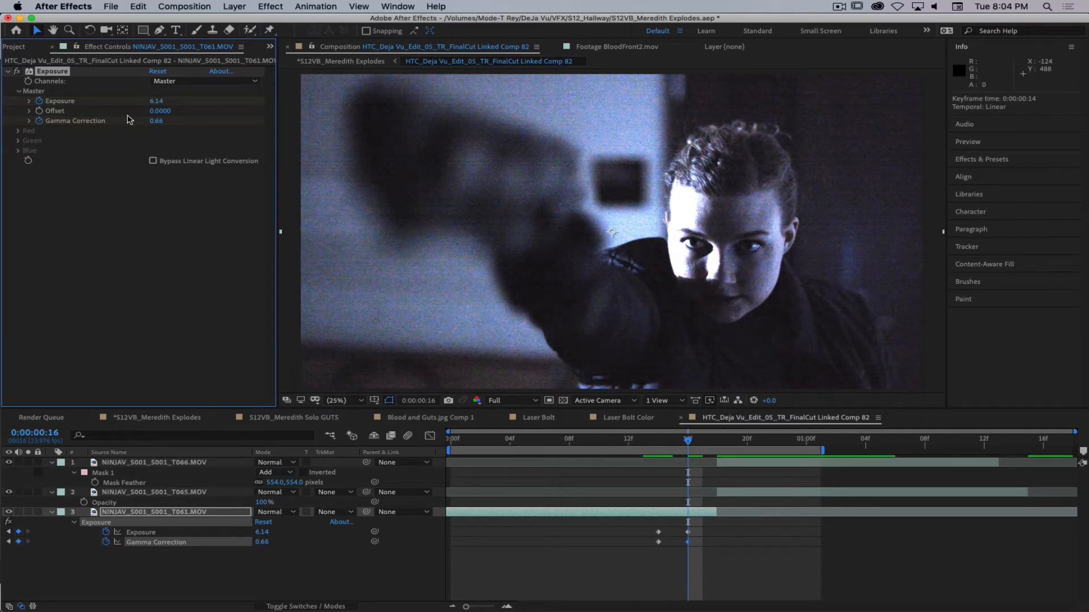
mouse_move(688, 440)
mouse_down()
mouse_move(671, 444)
mouse_move(774, 445)
mouse_move(659, 444)
mouse_move(763, 441)
mouse_move(662, 447)
mouse_move(741, 454)
mouse_move(659, 456)
mouse_move(688, 453)
mouse_up()
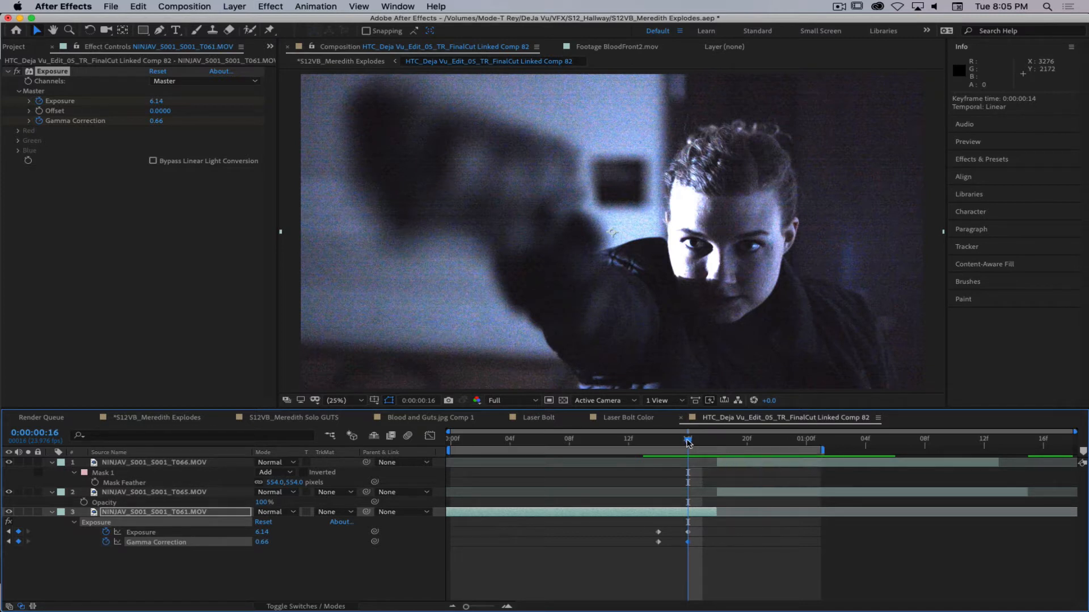
drag(688, 442, 659, 463)
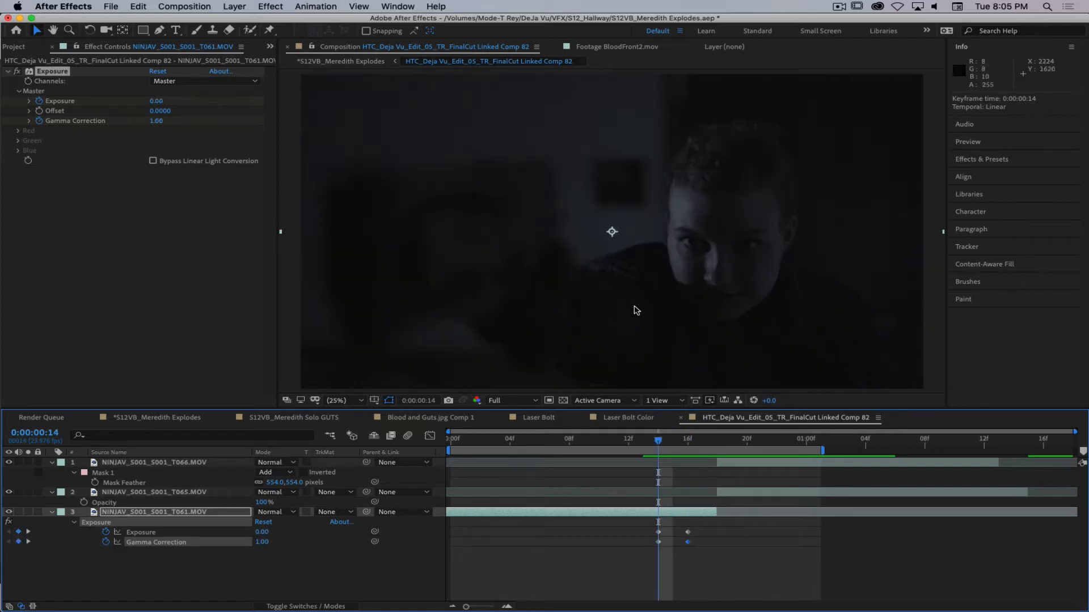
Apply the Hue/Saturation effect to the T061 gun close-up layer.
key(ctrl+space)
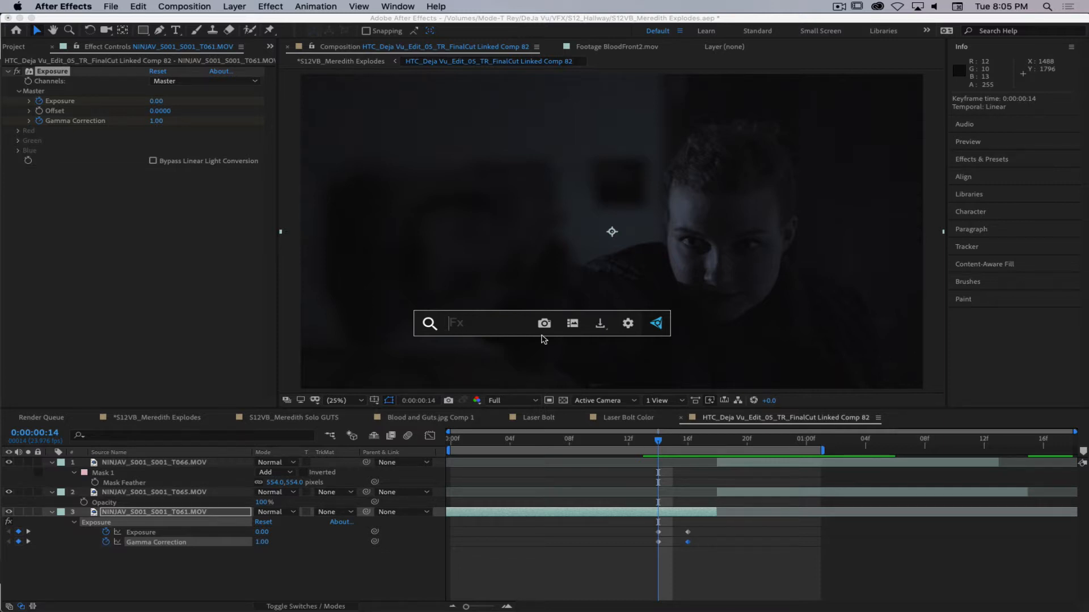
text(hue)
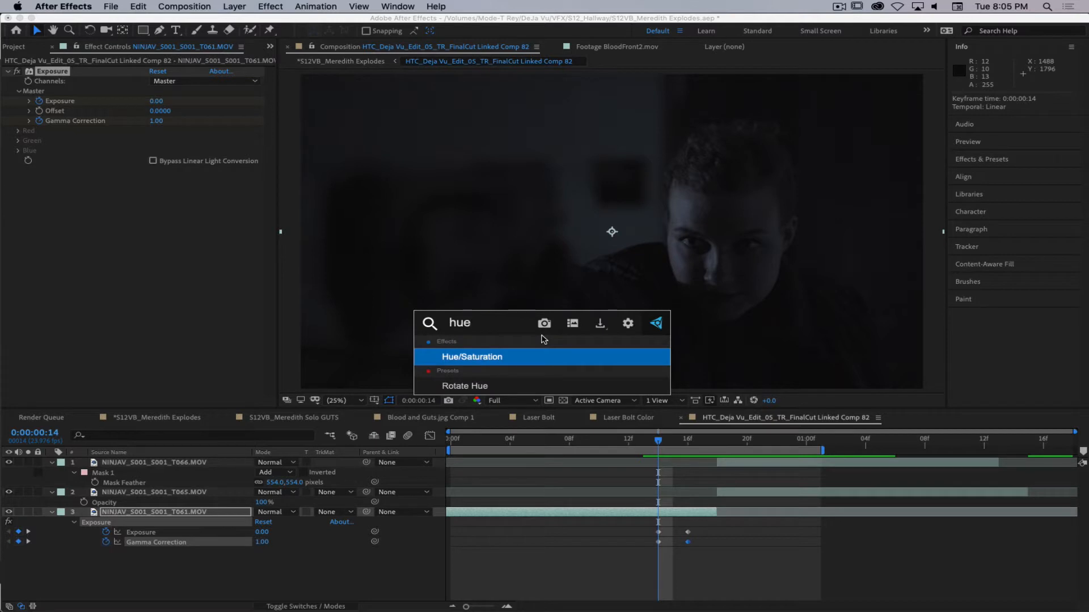
key(Return)
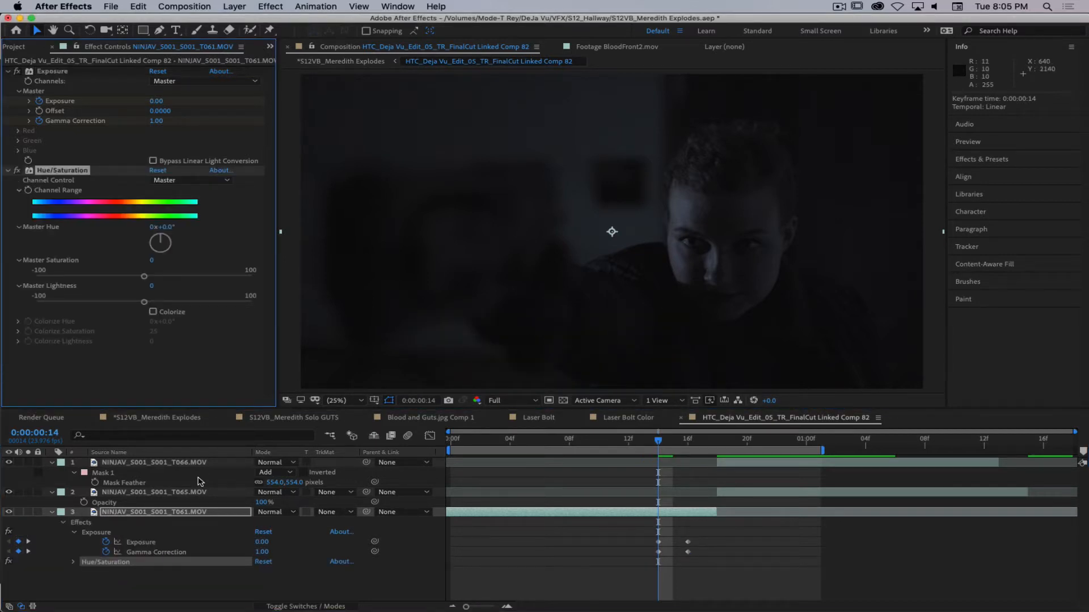
click(176, 515)
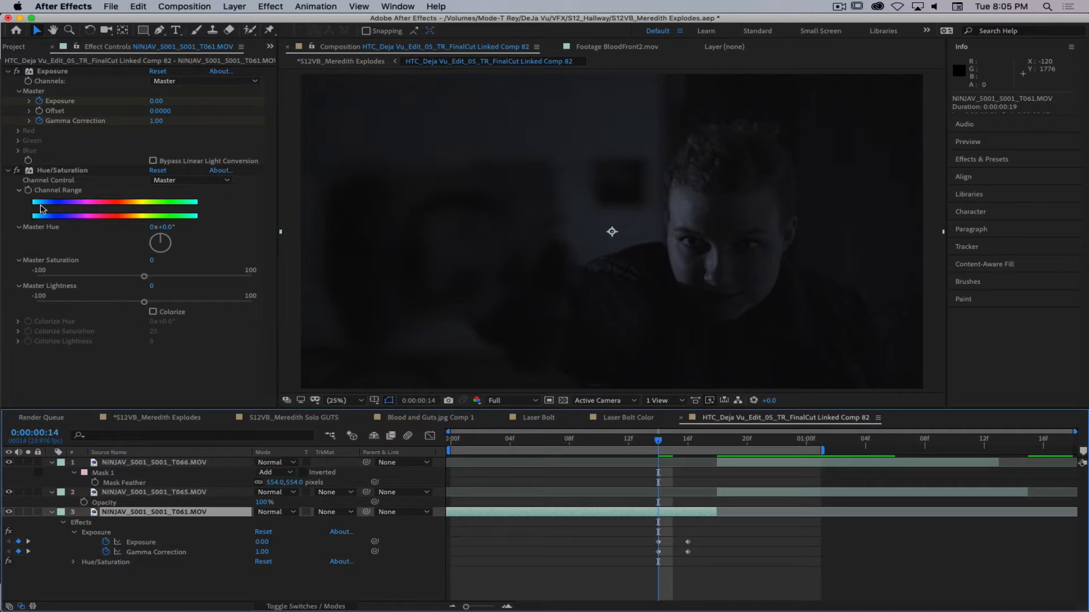
Try Colorize, then a Master Hue of 330° with Master Saturation 60, and preview the tint between frames 14 and 16.
click(152, 312)
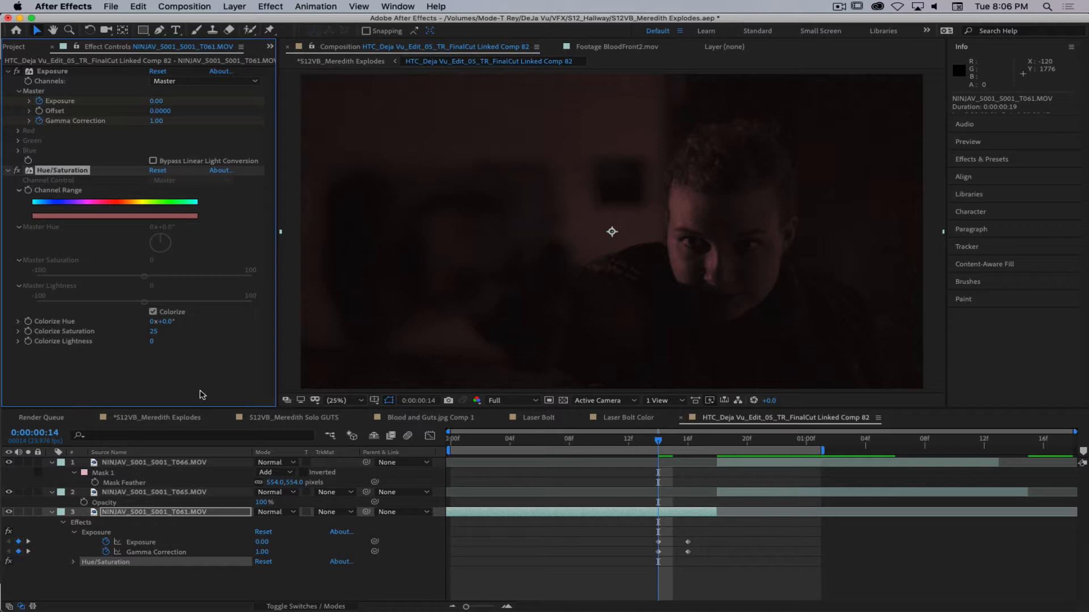
click(153, 312)
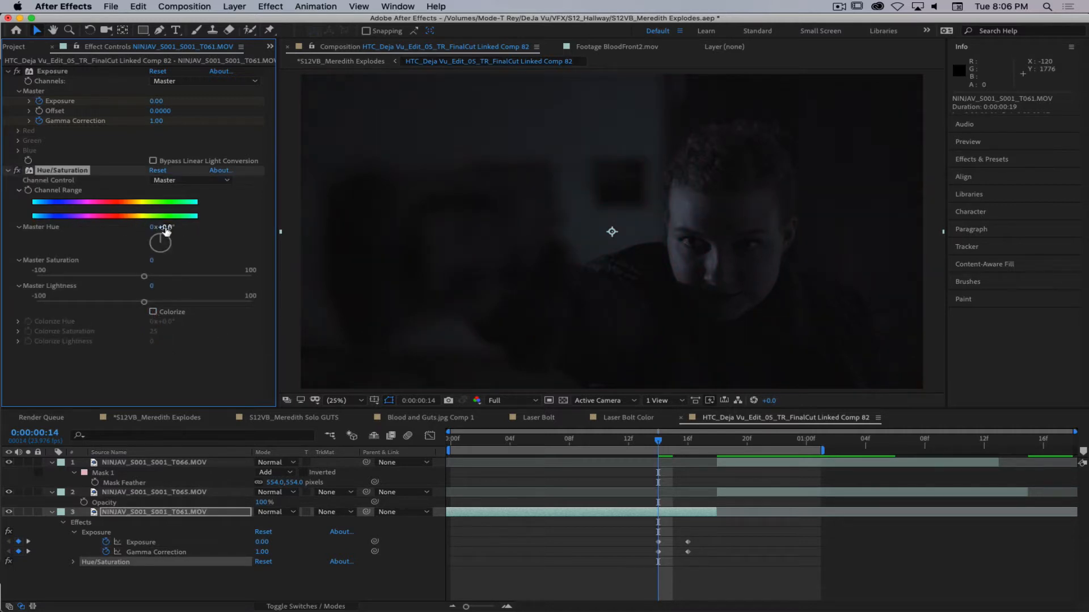
drag(166, 227, 197, 235)
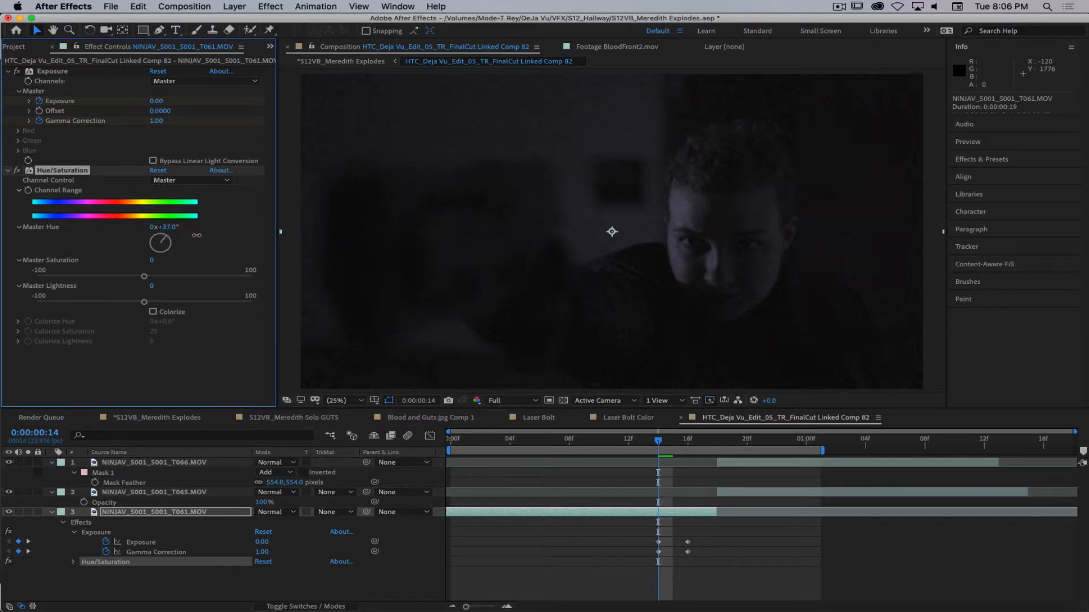
drag(144, 302, 210, 286)
key(super+z)
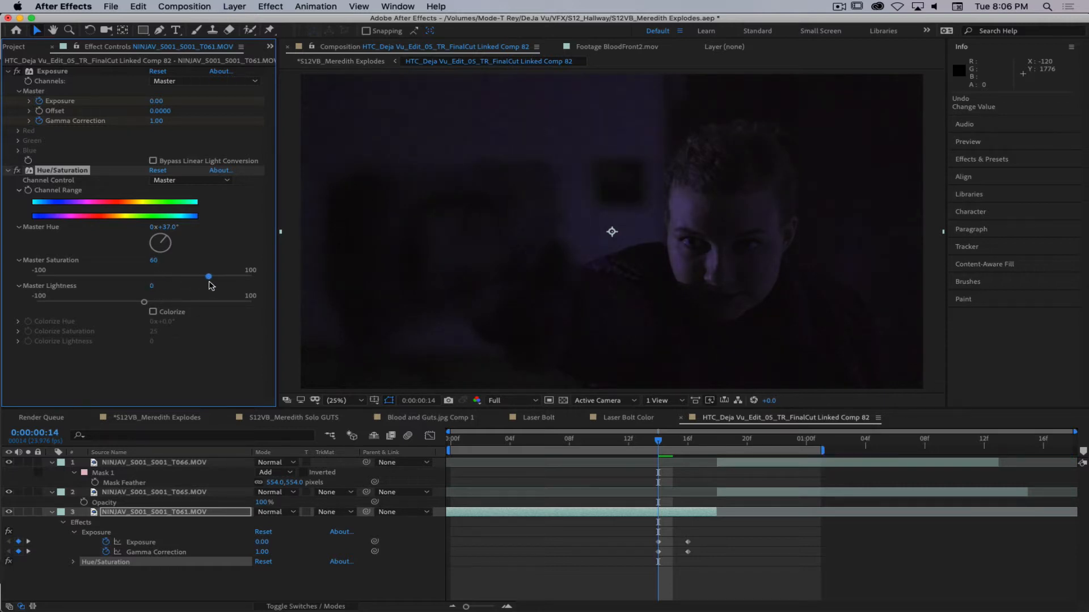
drag(163, 255, 386, 250)
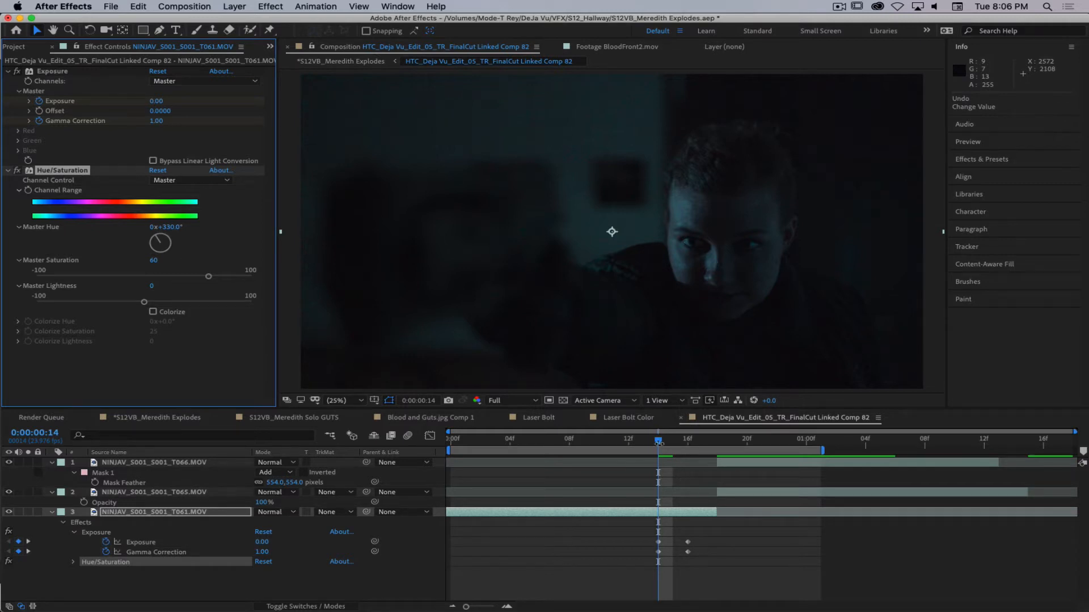
drag(659, 441, 687, 441)
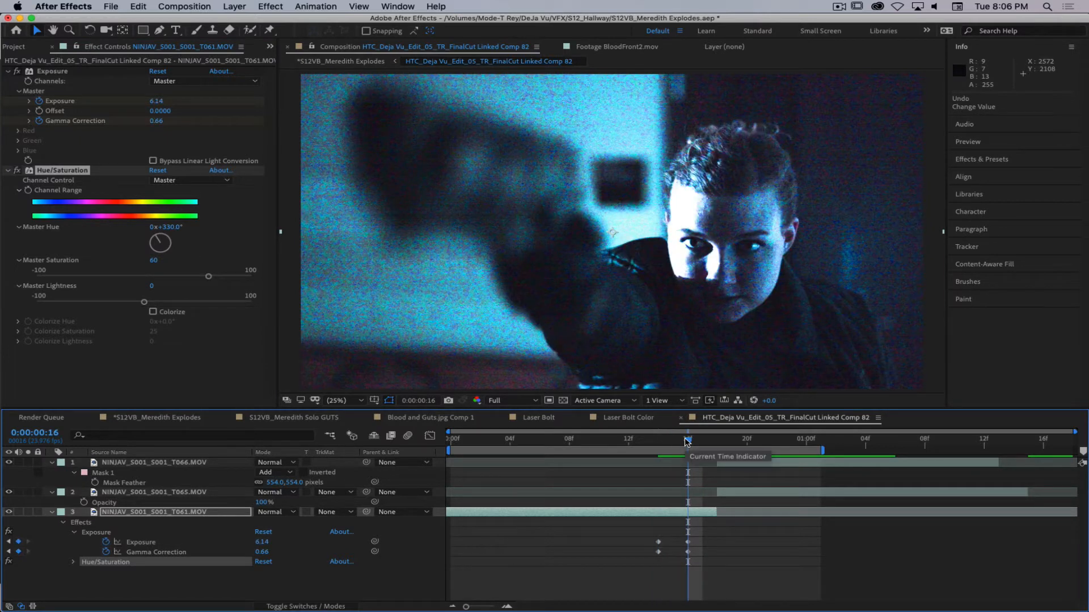
drag(690, 443, 649, 455)
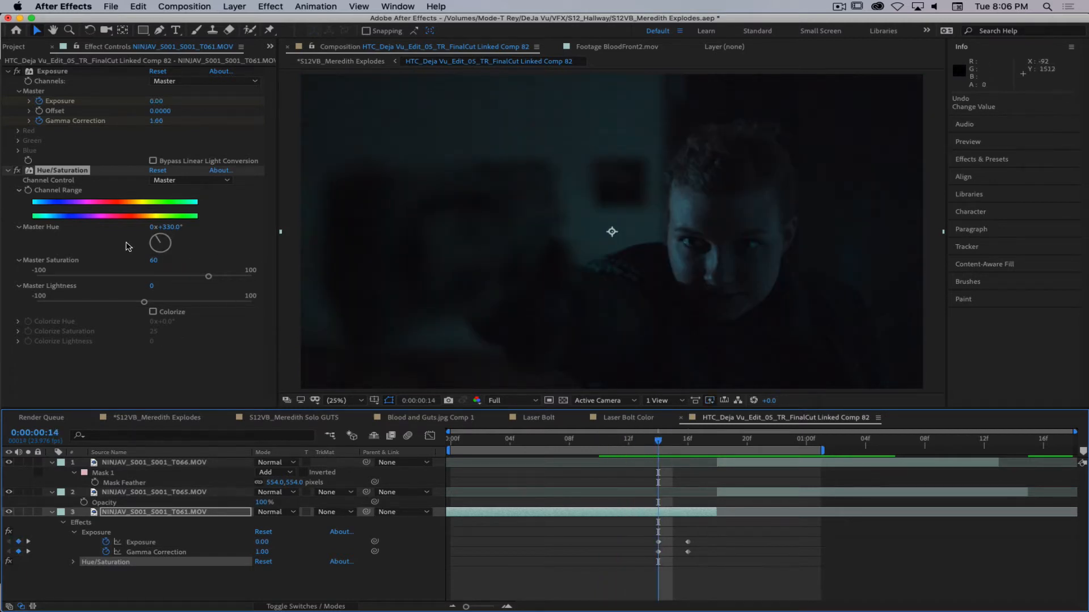
Reset the Hue/Saturation effect's Master Hue and Master Saturation to 0.
click(172, 228)
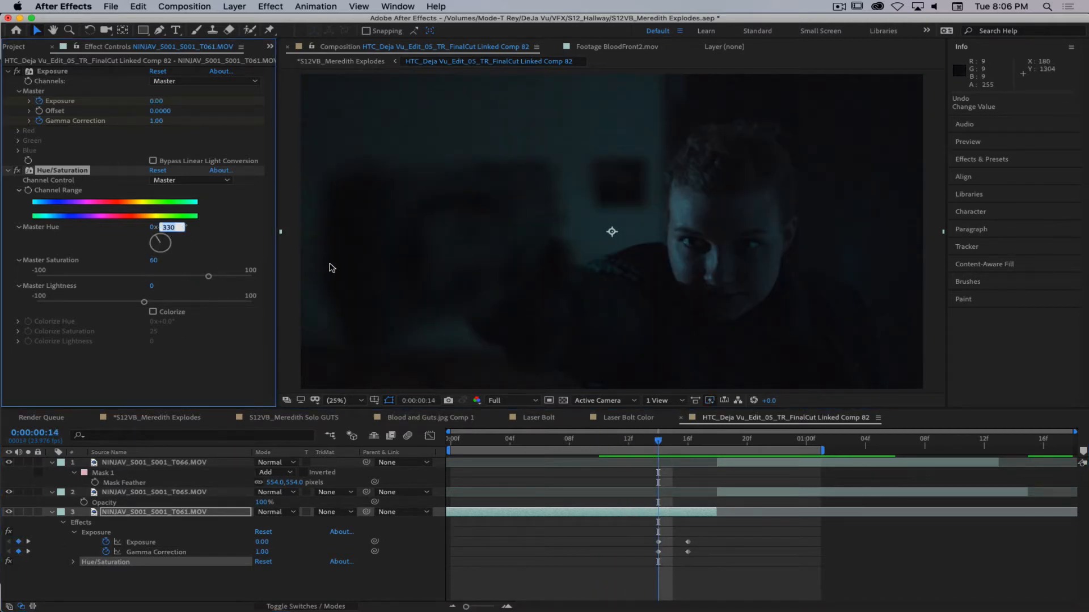
text(0)
key(Return)
click(153, 259)
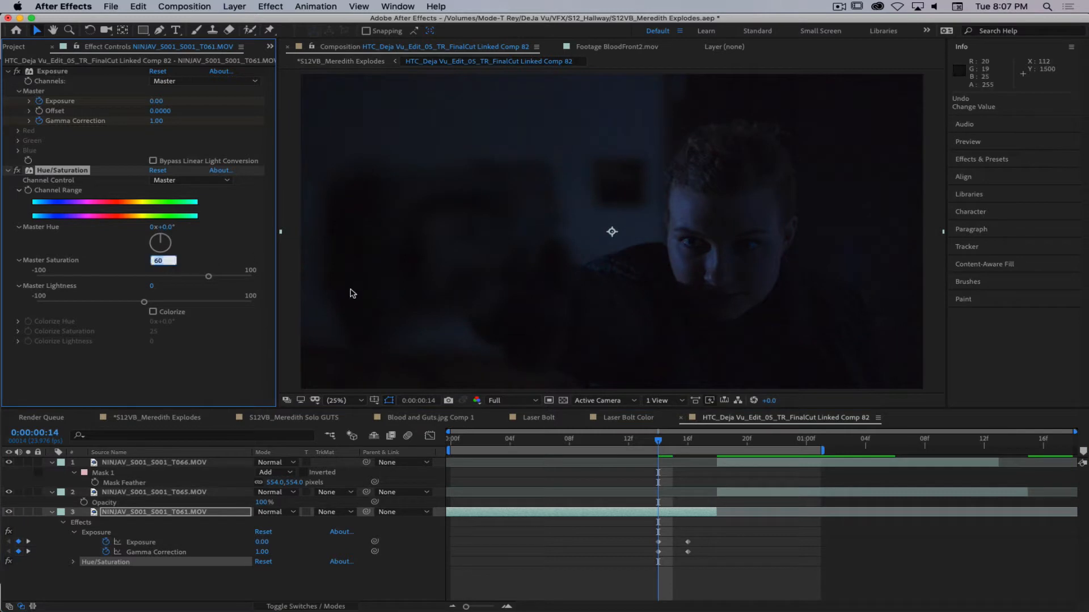
text(0)
key(Return)
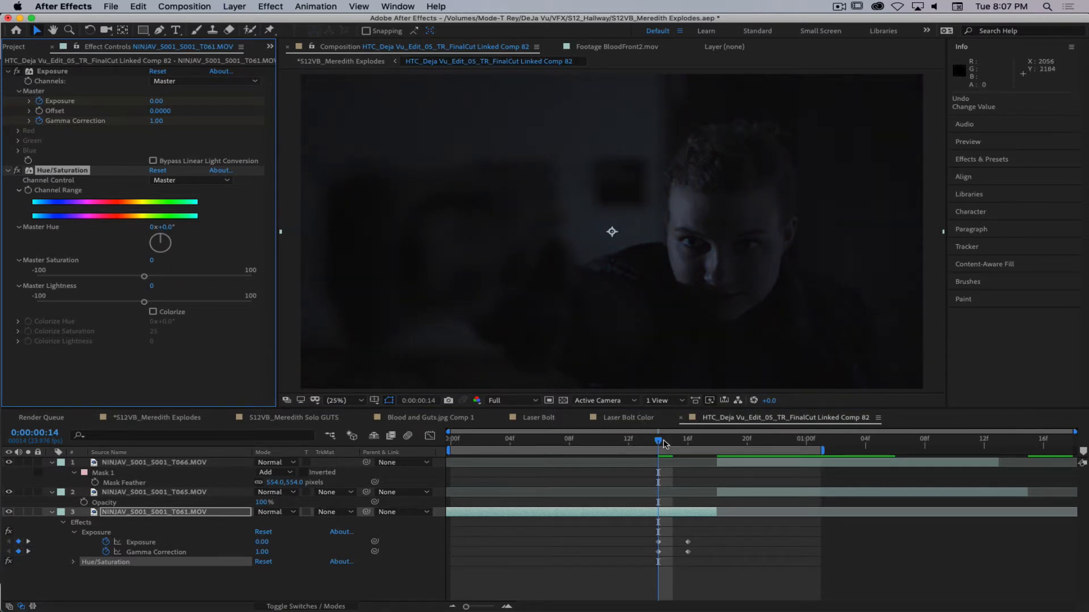
Start a new 3840 × 2160 px solid and set its color's red value to 42.
drag(661, 442, 658, 466)
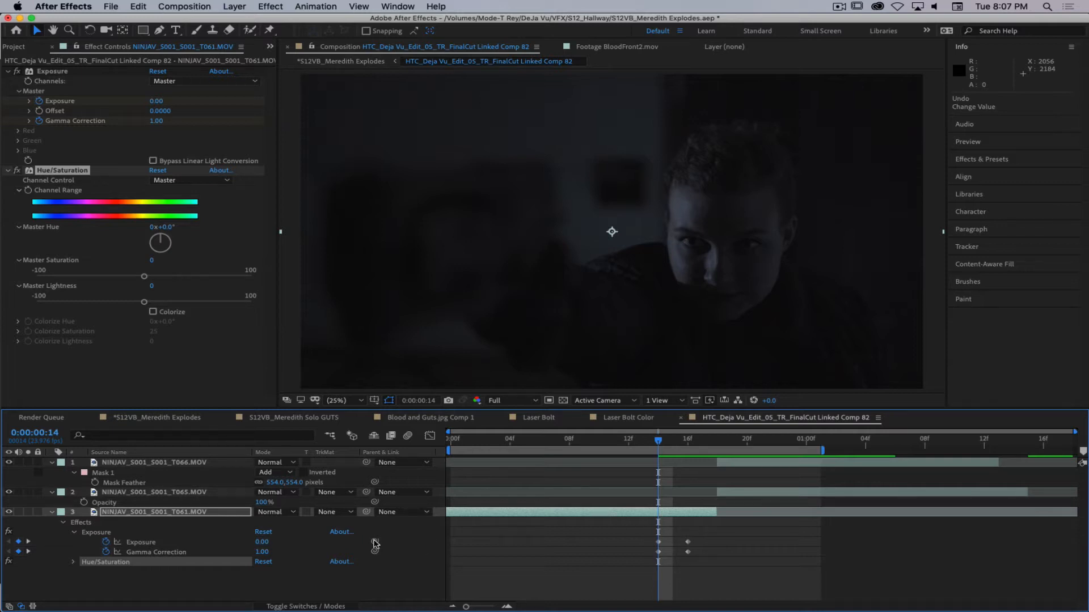
click(235, 6)
mouse_move(238, 22)
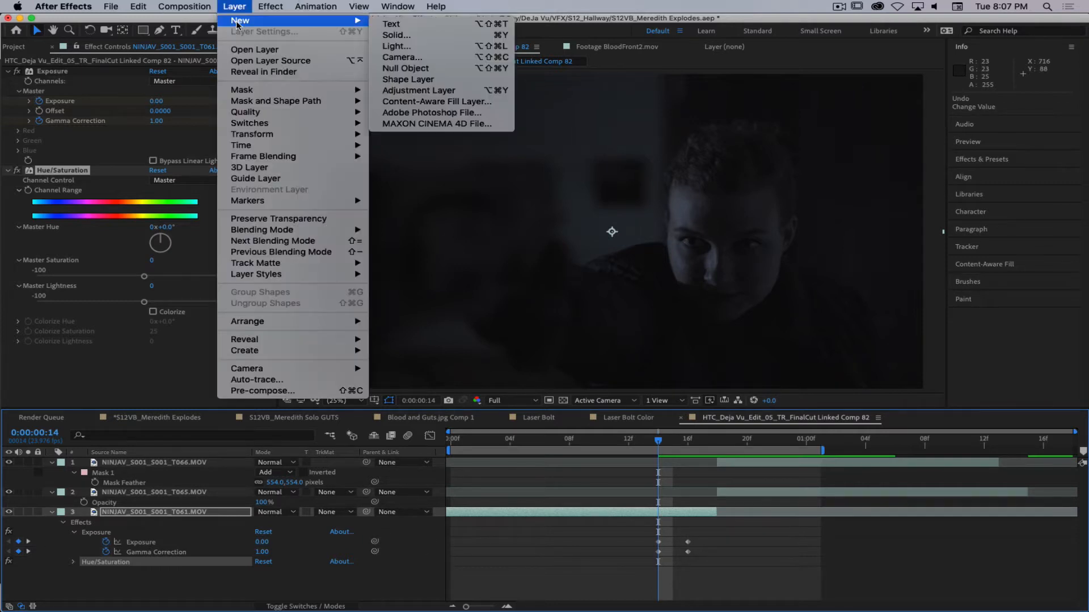
click(408, 34)
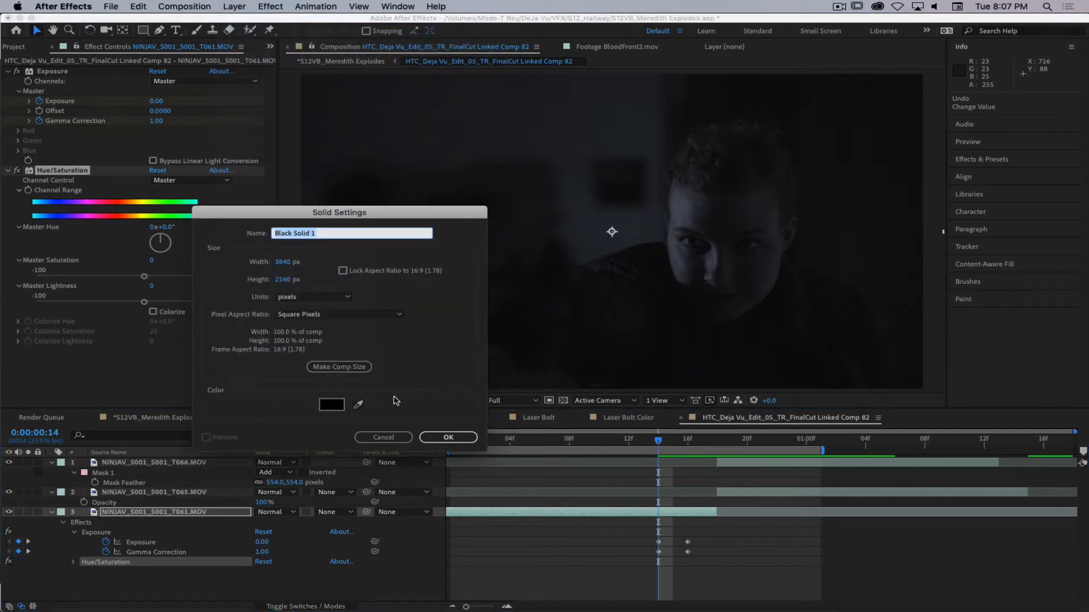
click(332, 404)
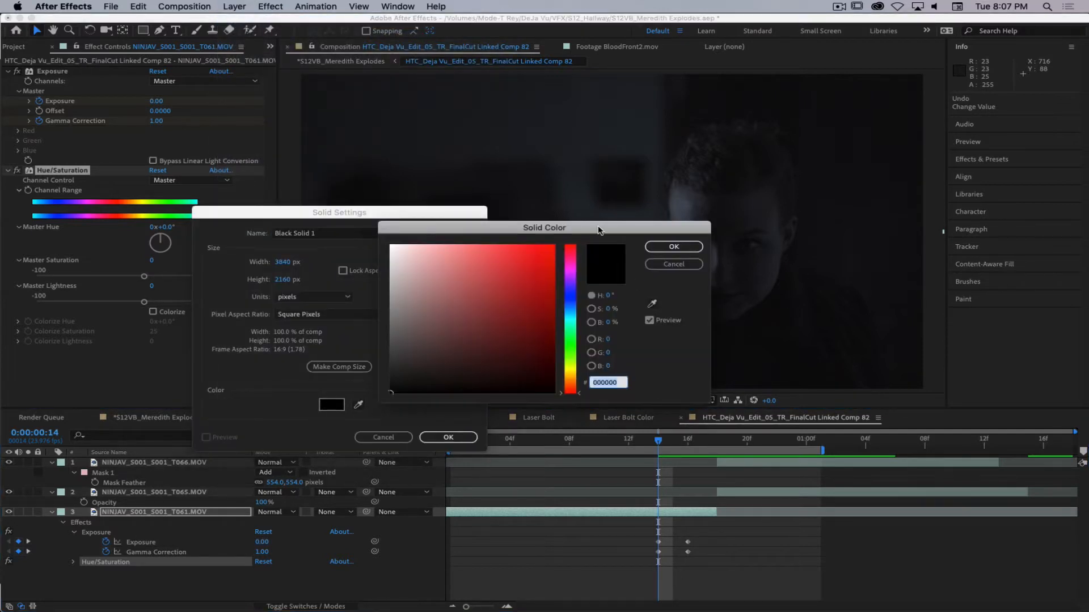
drag(599, 229, 742, 159)
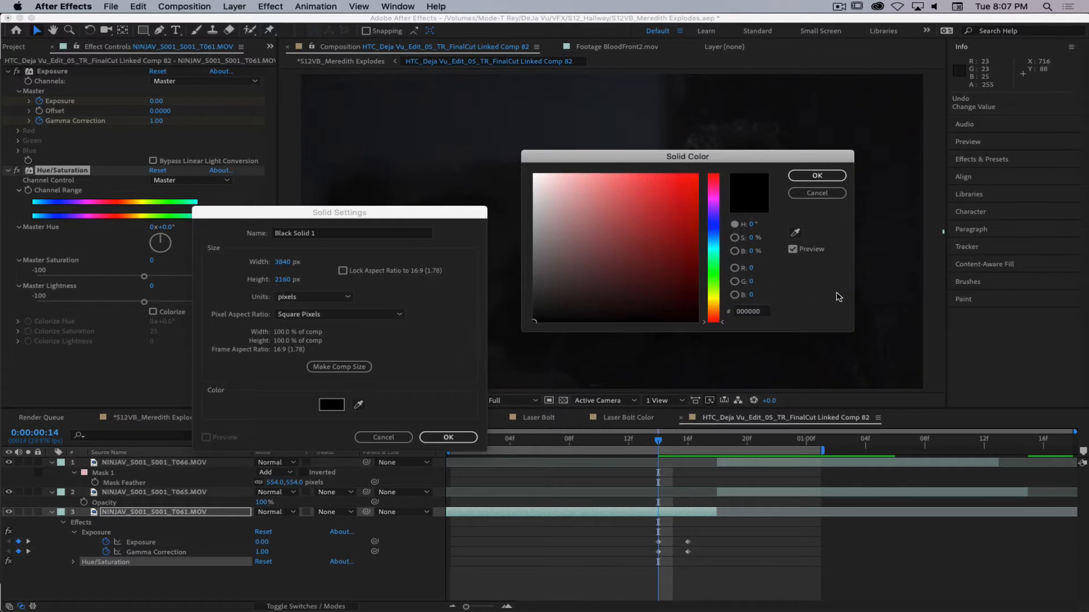
click(753, 269)
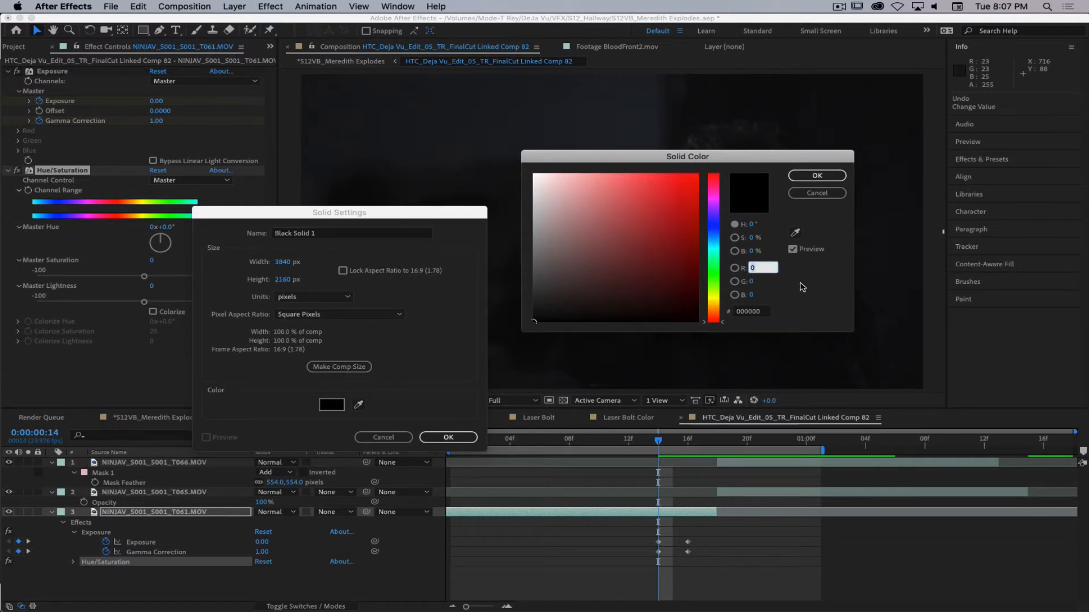
text(60)
key(Return)
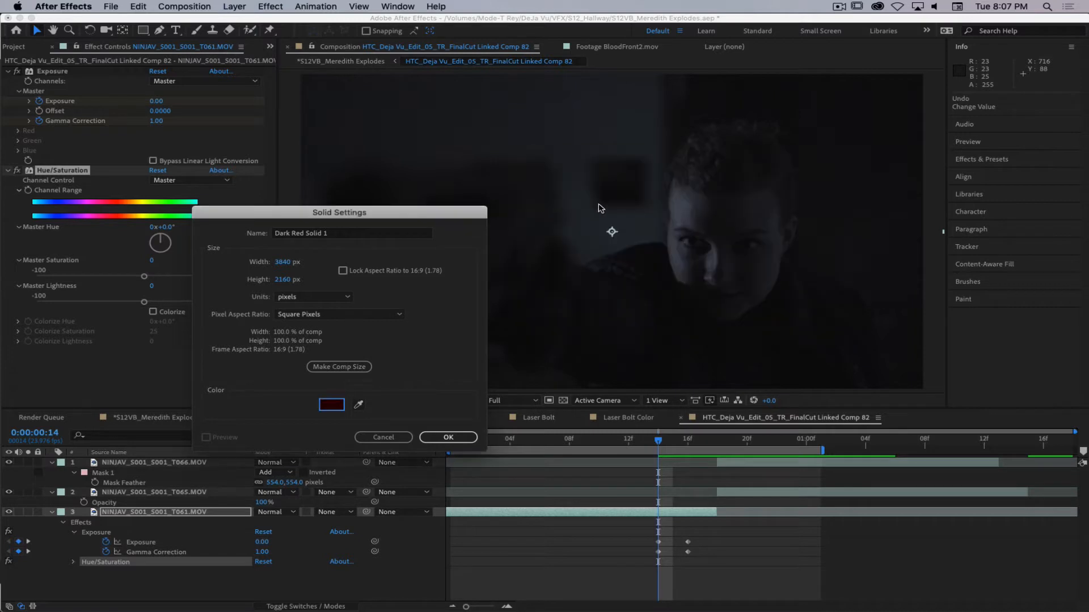
Set the solid color's green value to 100 and its blue value to 142.
click(342, 408)
click(754, 282)
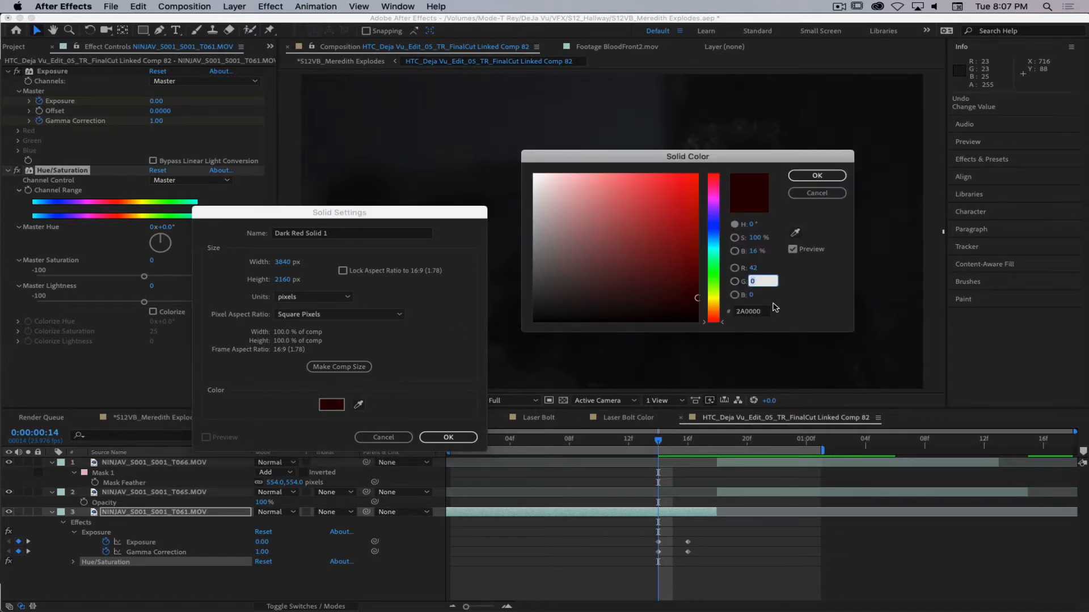
text(100)
key(Tab)
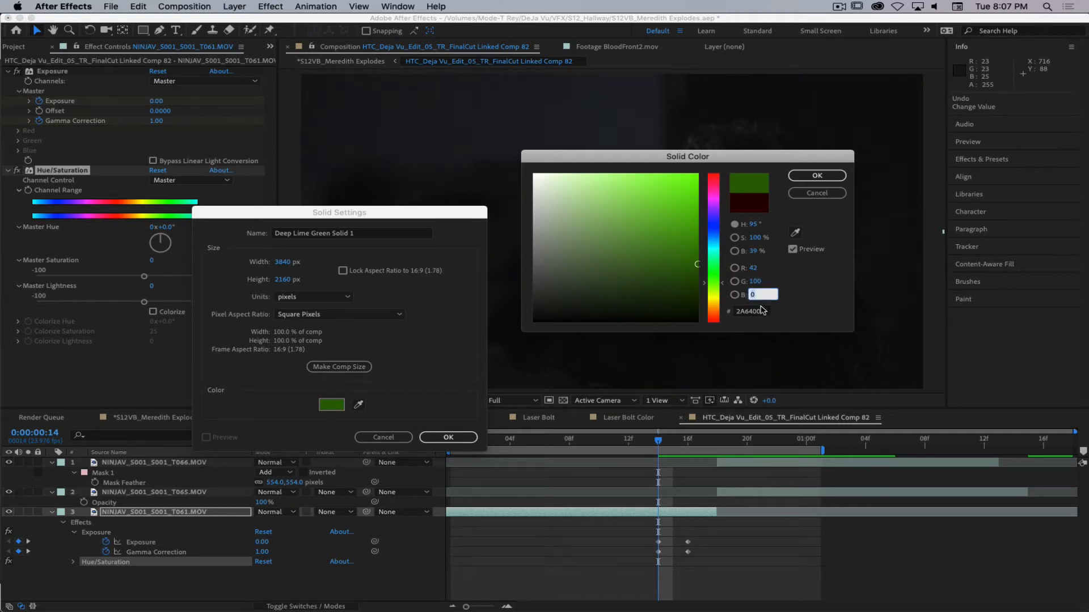
text(142)
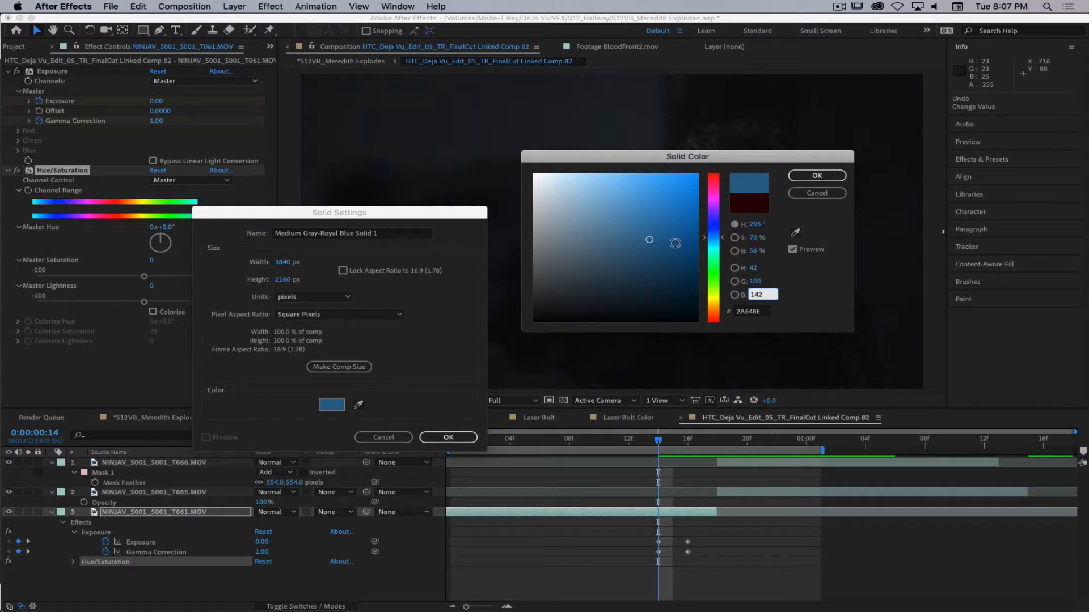
Pick a brighter blue, about #3592D5, for the solid and create it under the name Blue Color.
click(656, 222)
mouse_move(656, 222)
mouse_down()
mouse_move(667, 204)
mouse_move(656, 198)
mouse_up()
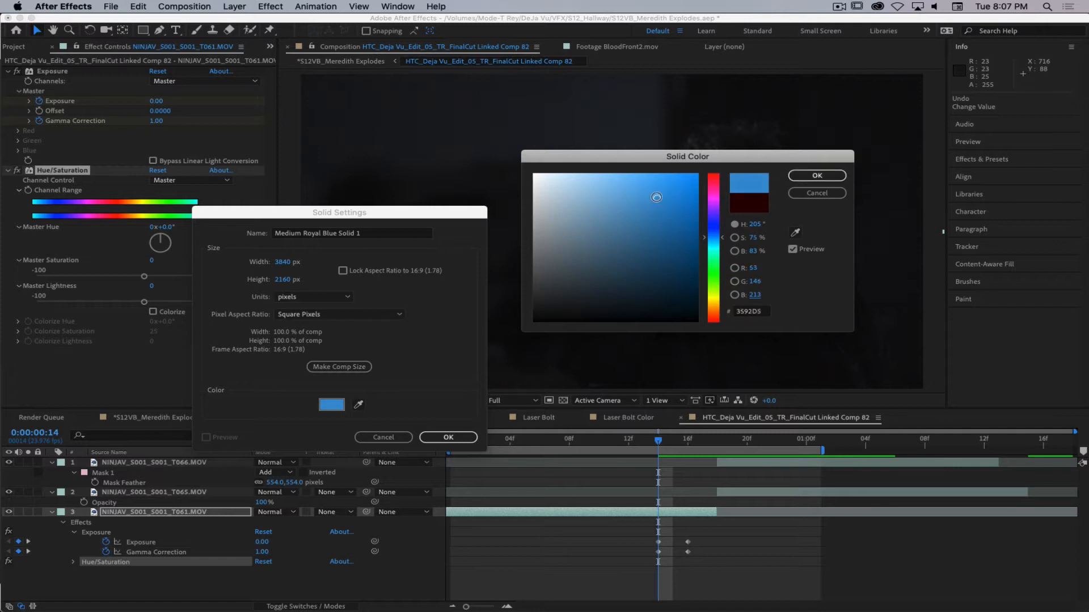
click(816, 177)
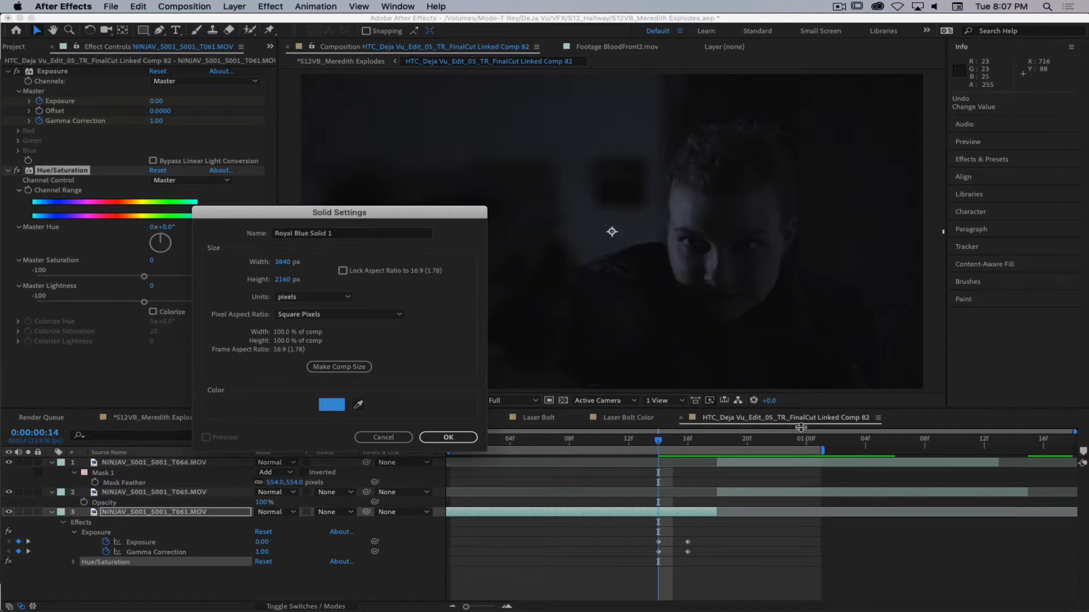
click(363, 231)
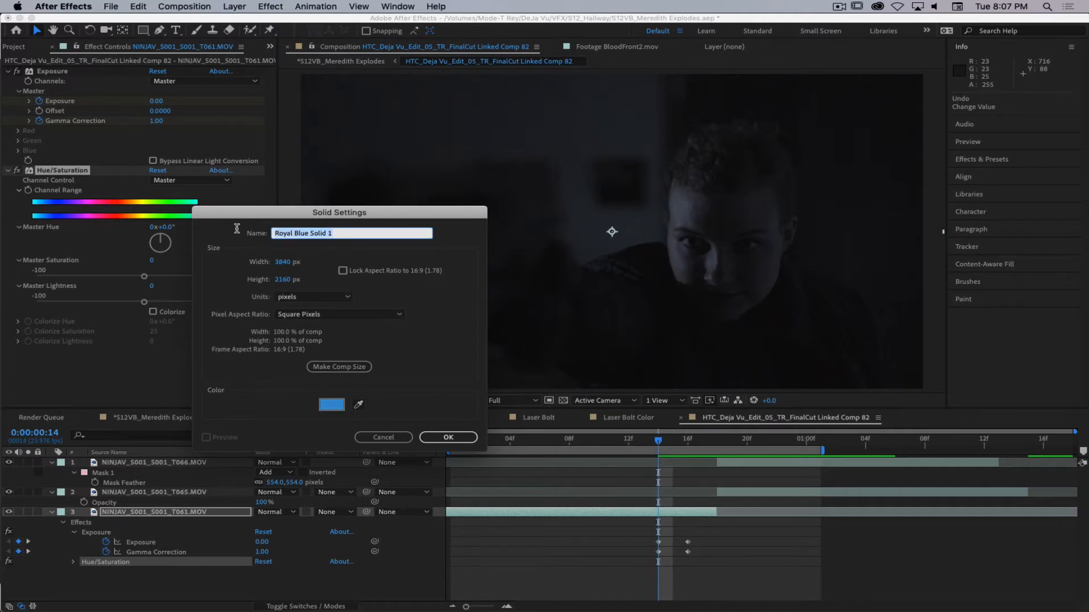
text(Blue Color)
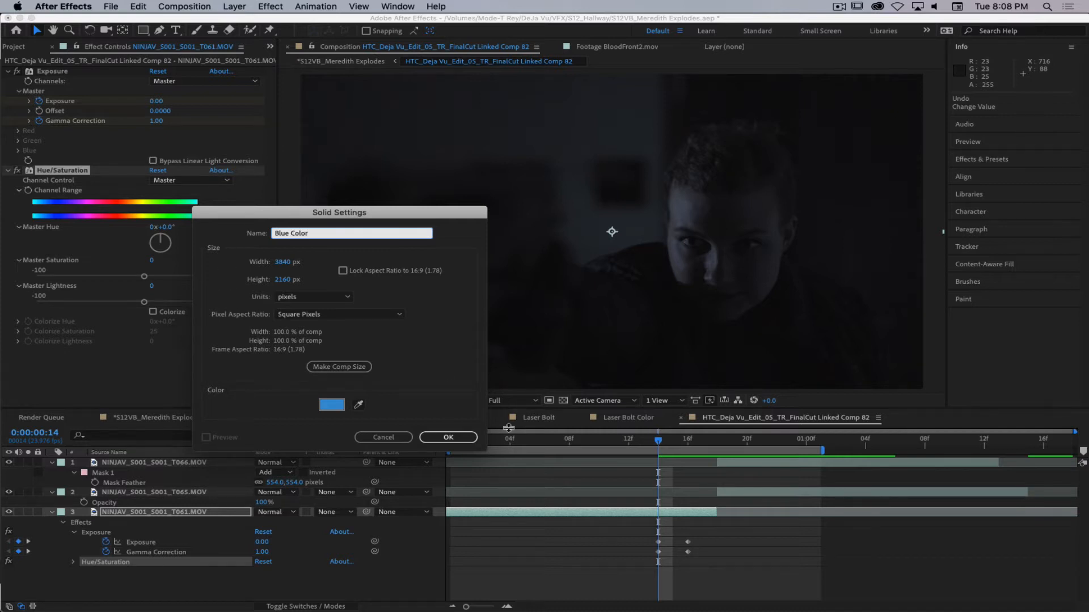
click(448, 438)
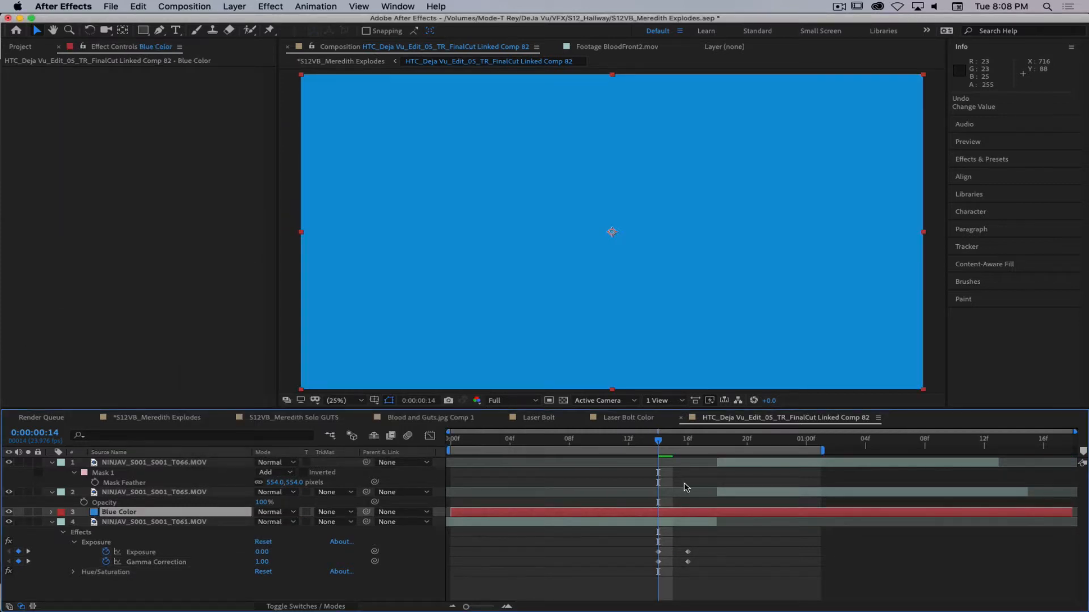
Trim the Blue Color layer so it starts on frame 14 and ends on frame 17.
key(alt+bracketleft)
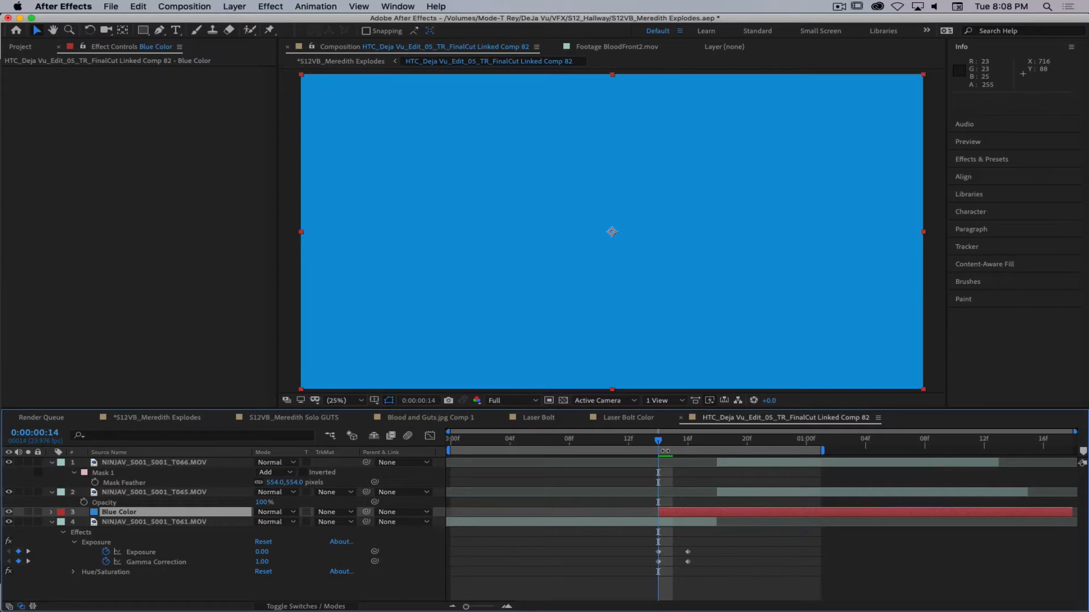
drag(664, 450, 703, 445)
key(alt+bracketright)
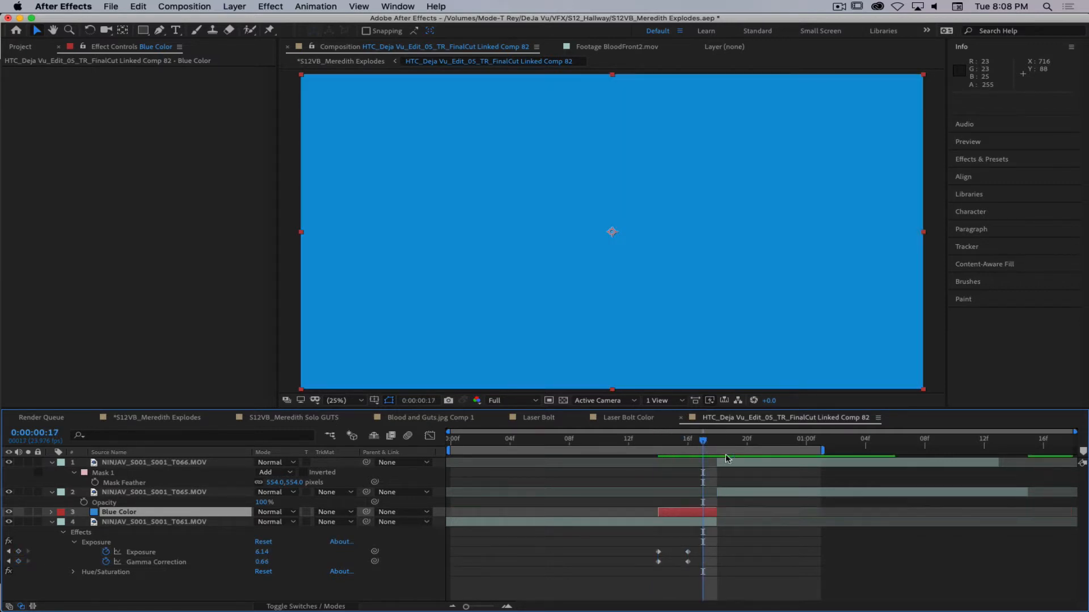
Try the Screen blending mode on the Blue Color layer and check it on frames 16 and 17.
drag(703, 442, 688, 460)
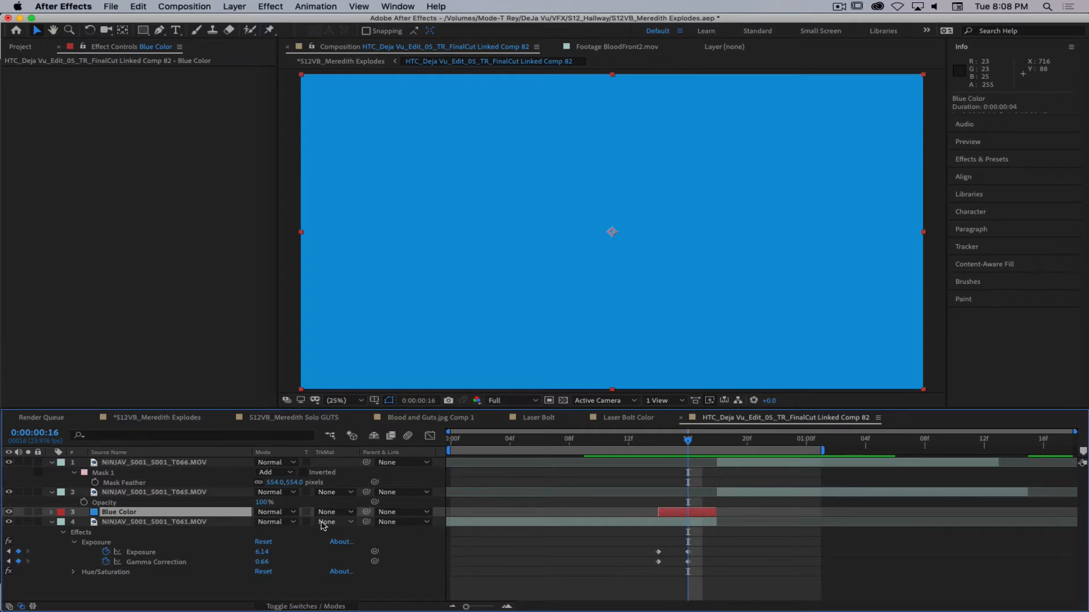
click(277, 513)
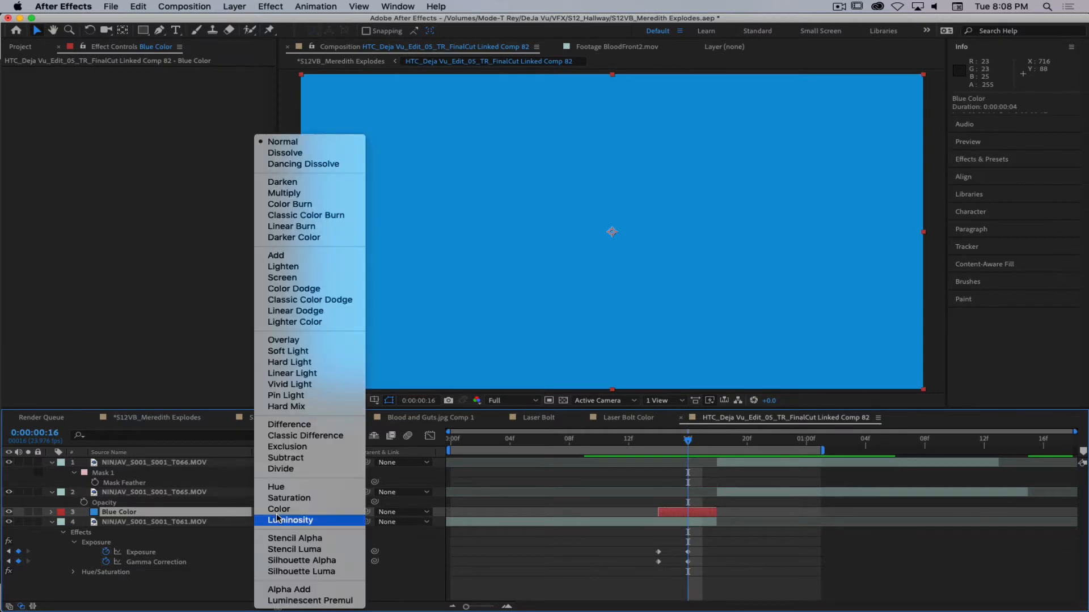
click(290, 278)
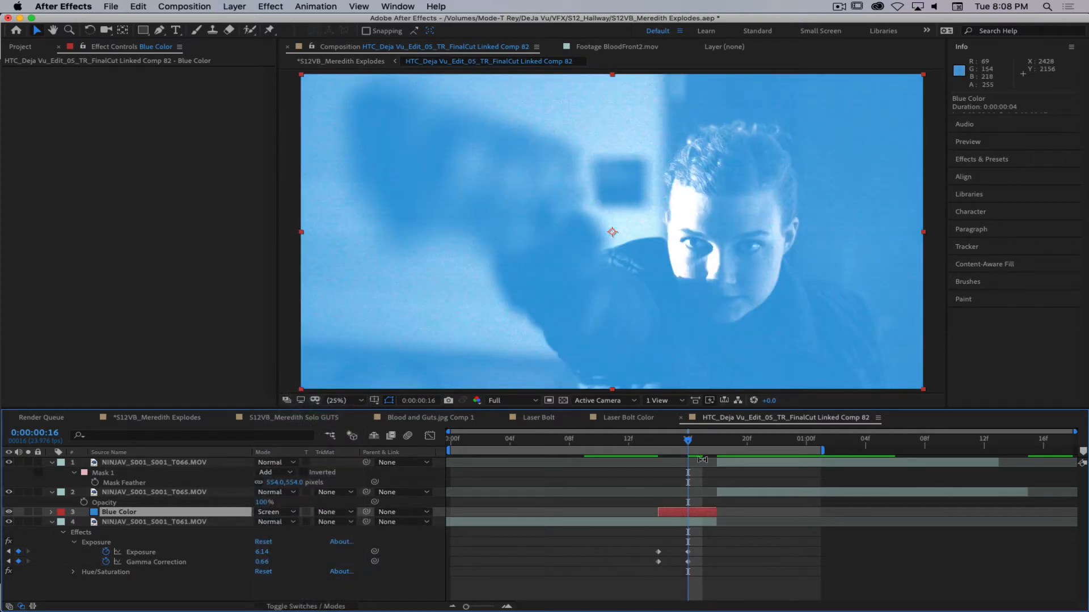
mouse_move(688, 444)
mouse_down()
mouse_move(653, 444)
mouse_move(689, 442)
mouse_up()
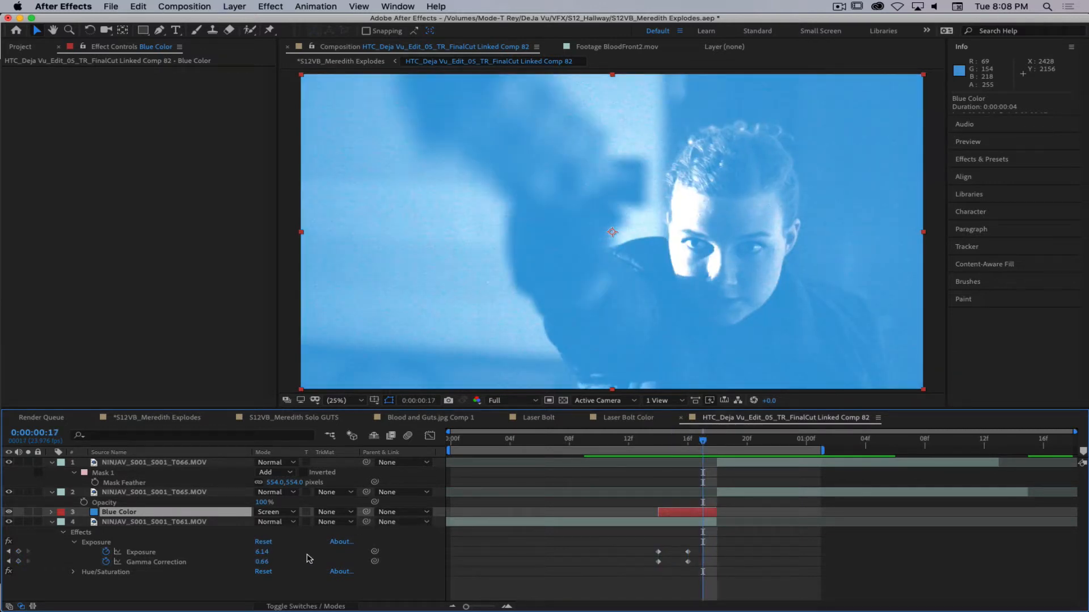
Compare Soft Light and Hard Light on the Blue Color layer and settle on the Overlay blending mode.
click(270, 512)
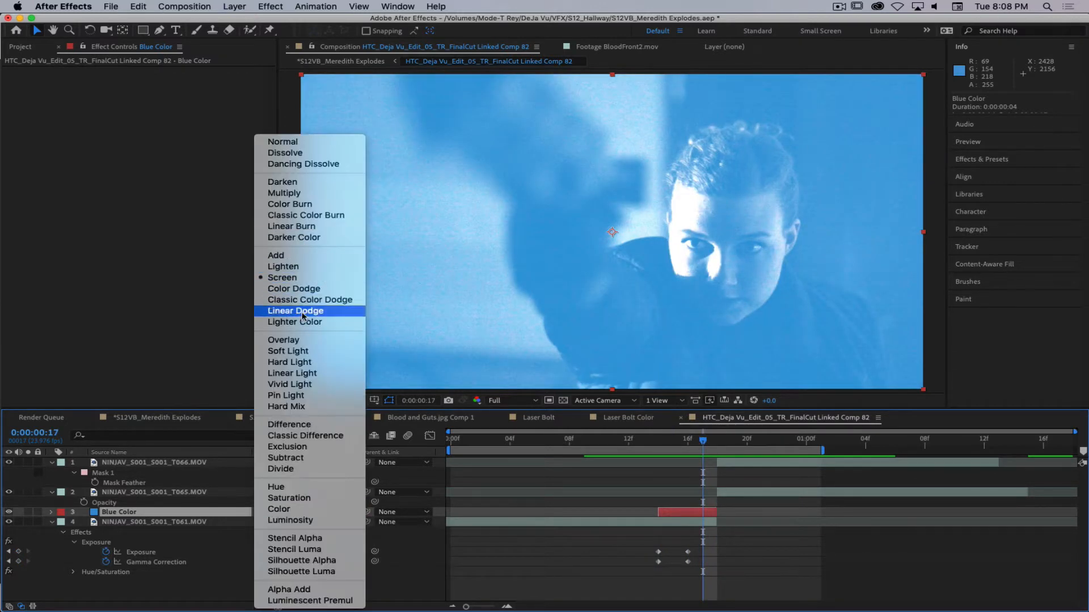
click(294, 351)
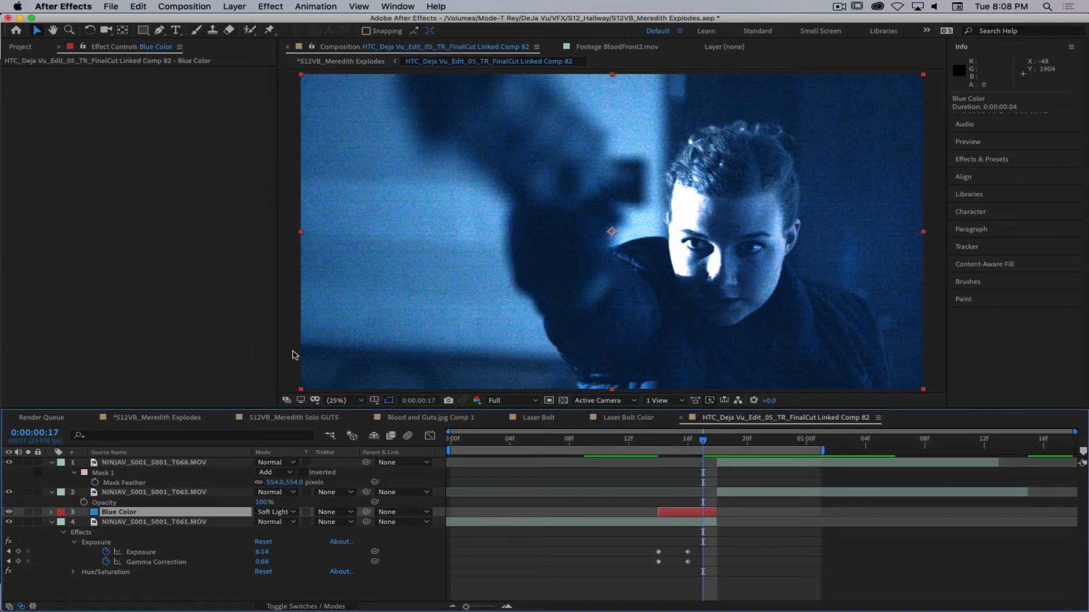
click(284, 514)
click(290, 363)
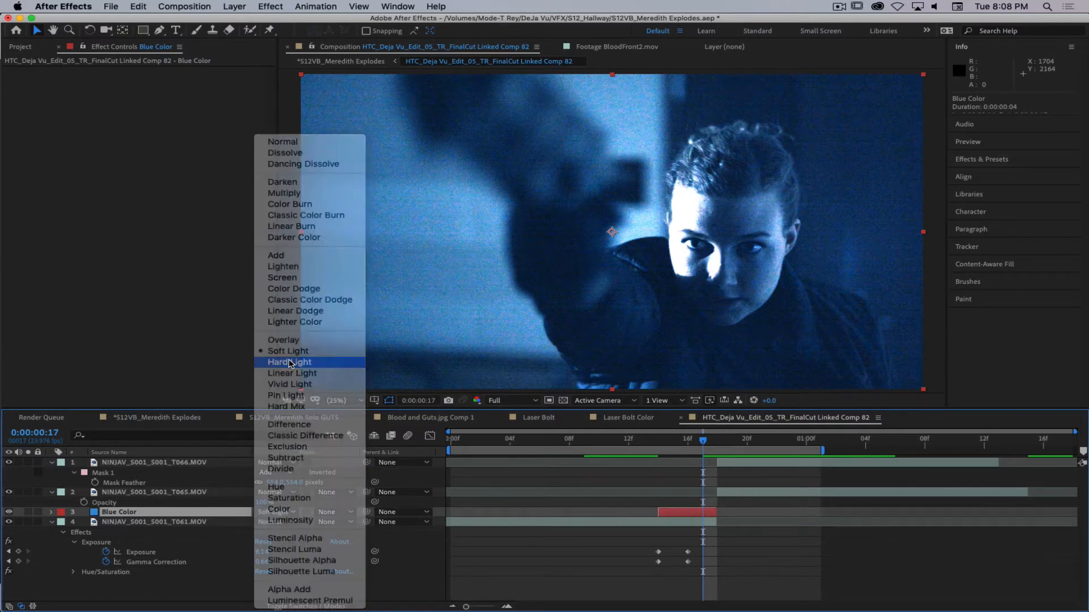
click(276, 516)
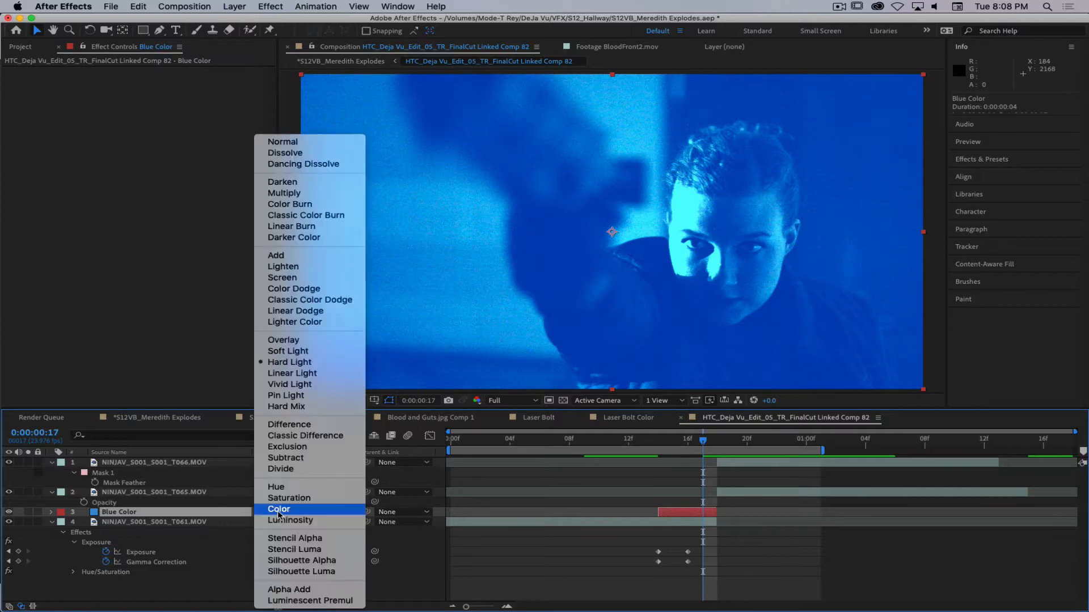
click(302, 348)
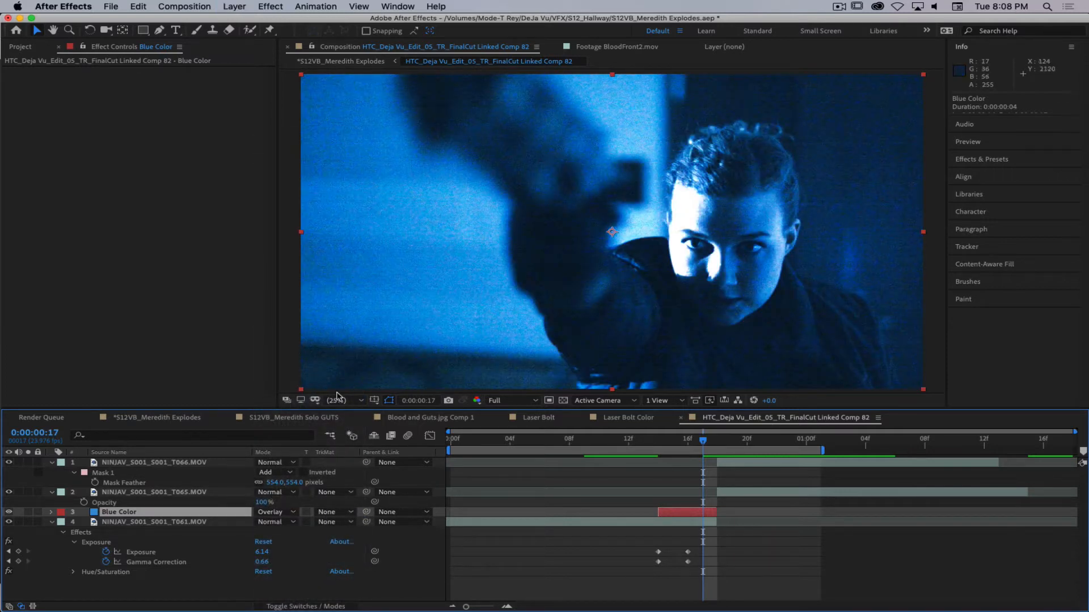
Keyframe the Blue Color layer's Opacity at 0% on frame 14 and 100% on frame 16.
drag(704, 442, 657, 443)
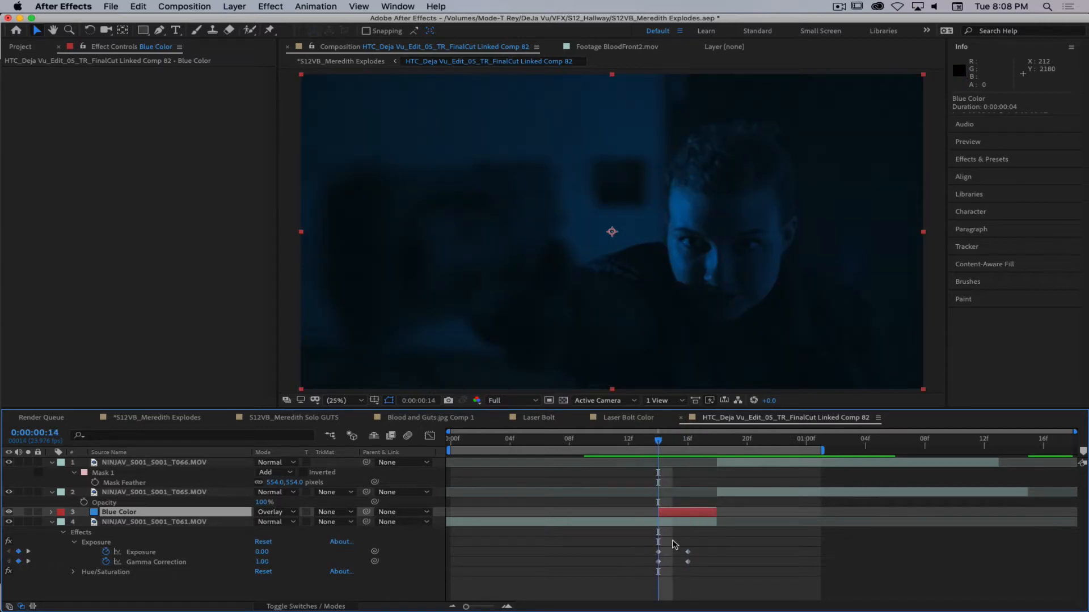
key(t)
click(84, 521)
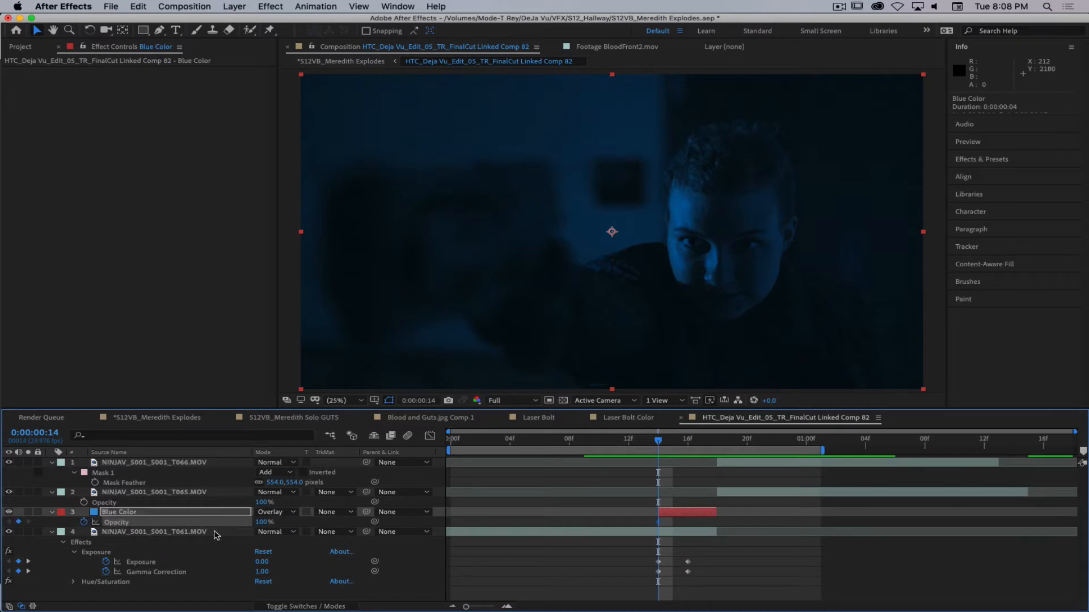
drag(666, 521, 683, 528)
drag(264, 522, 201, 519)
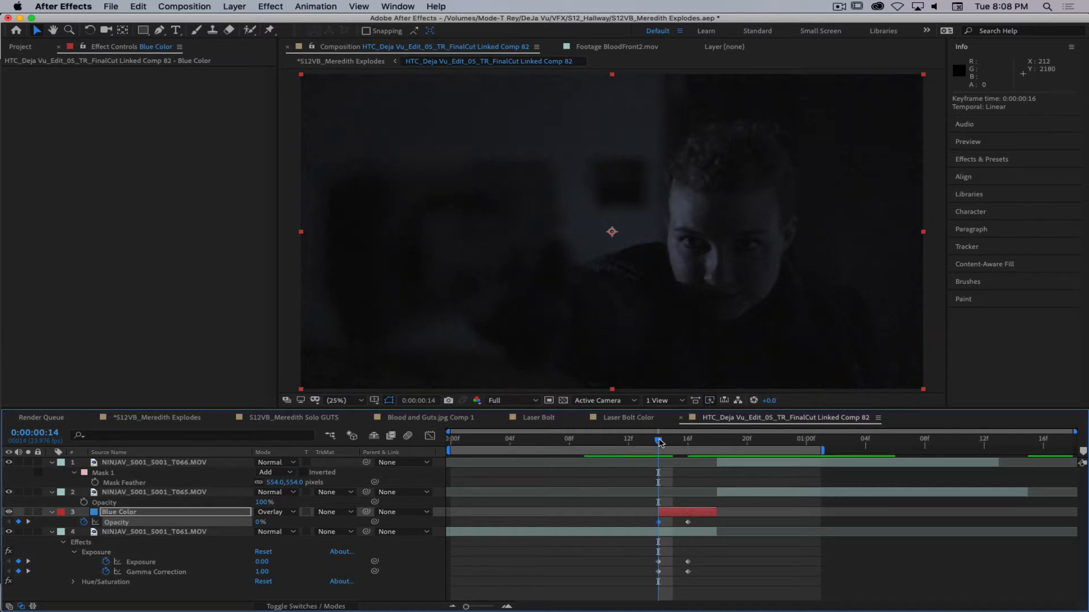
Scrub through the flash and play back the composition to check how the blue tint fades in.
mouse_move(660, 442)
mouse_down()
mouse_move(599, 442)
mouse_move(670, 445)
mouse_up()
drag(749, 445, 712, 474)
key(space)
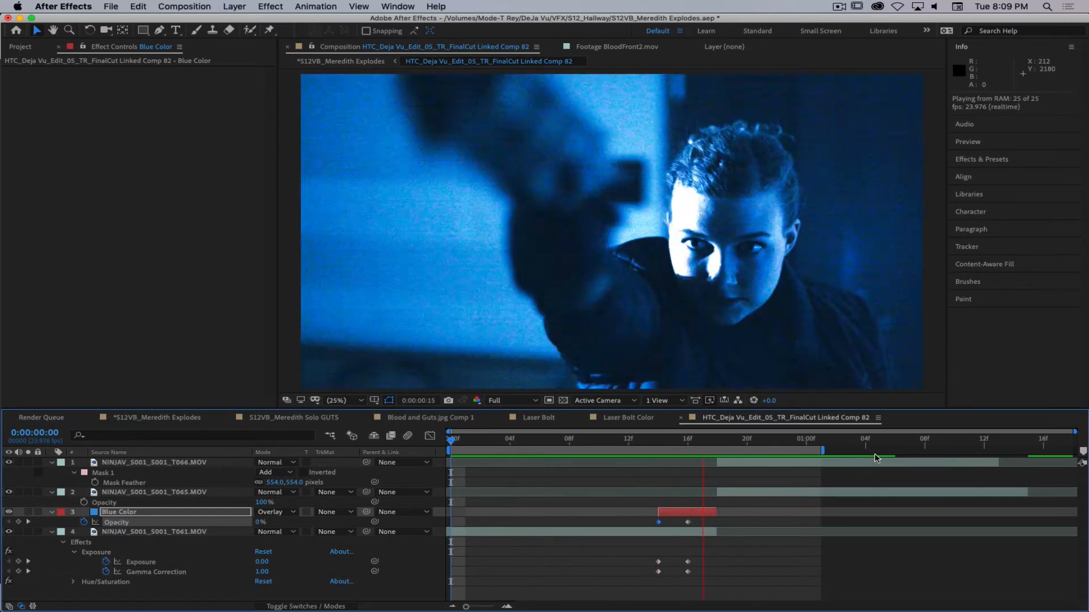
key(space)
Soften the flash on the T061 layer by setting frame 16 to Exposure 5.23 and Gamma Correction 0.83.
drag(665, 444, 689, 445)
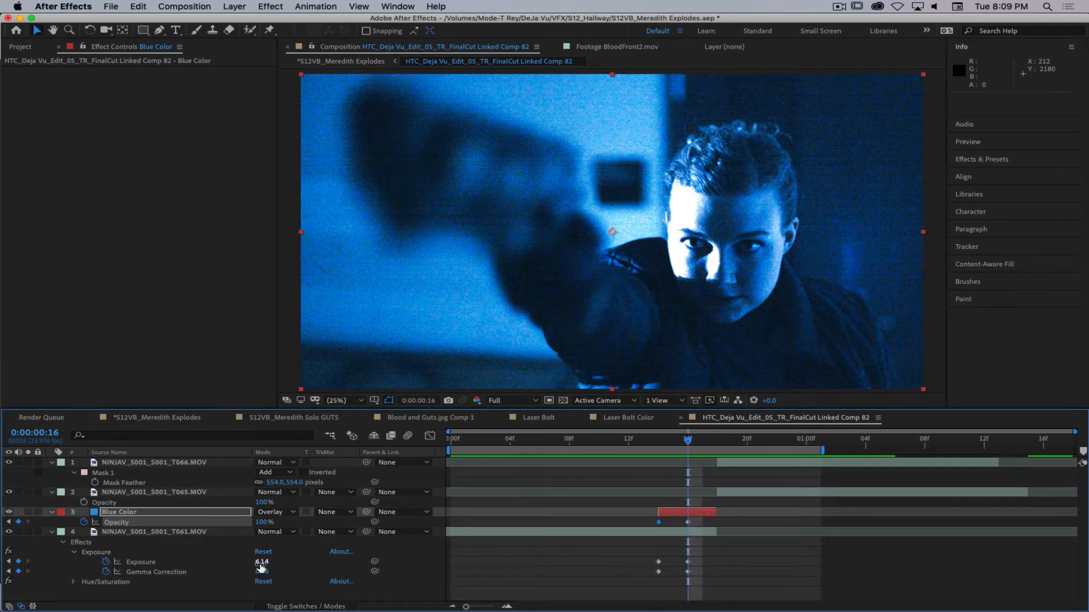
mouse_move(260, 564)
mouse_down()
mouse_move(216, 562)
mouse_move(276, 570)
mouse_move(250, 563)
mouse_up()
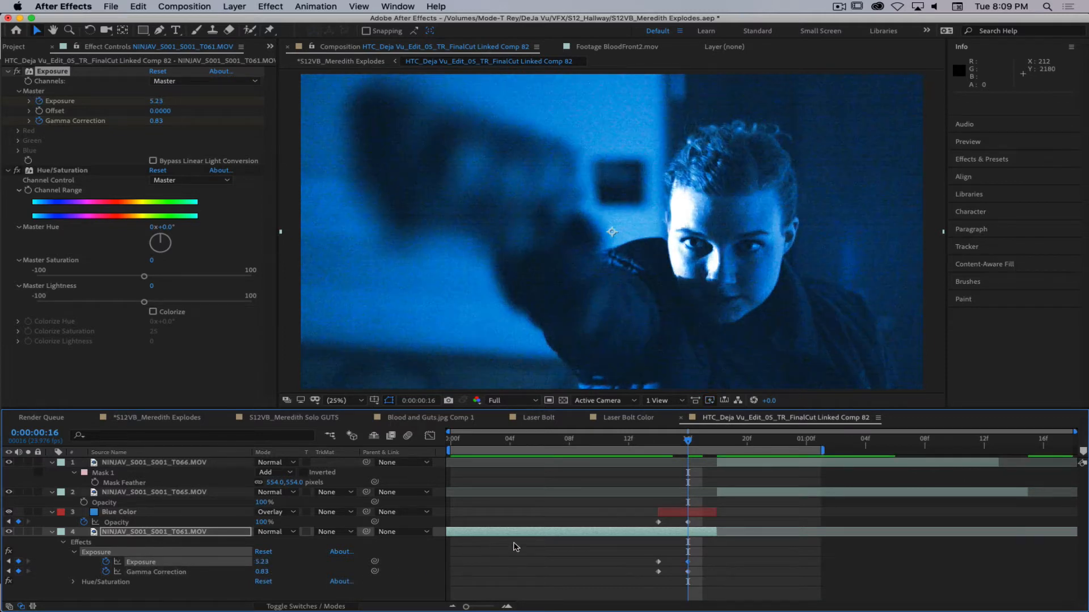
mouse_move(689, 442)
mouse_down()
mouse_move(656, 442)
mouse_move(731, 445)
mouse_move(685, 448)
mouse_up()
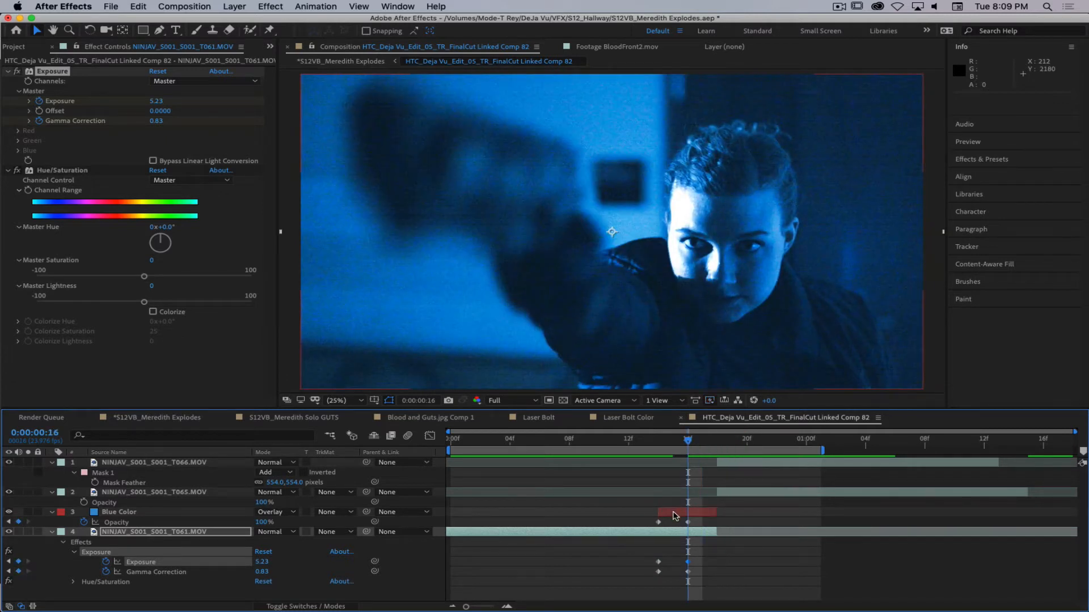
Change the Blue Color solid to the darker blue 2A70A3 and return to the composition view.
click(96, 513)
double_click(96, 513)
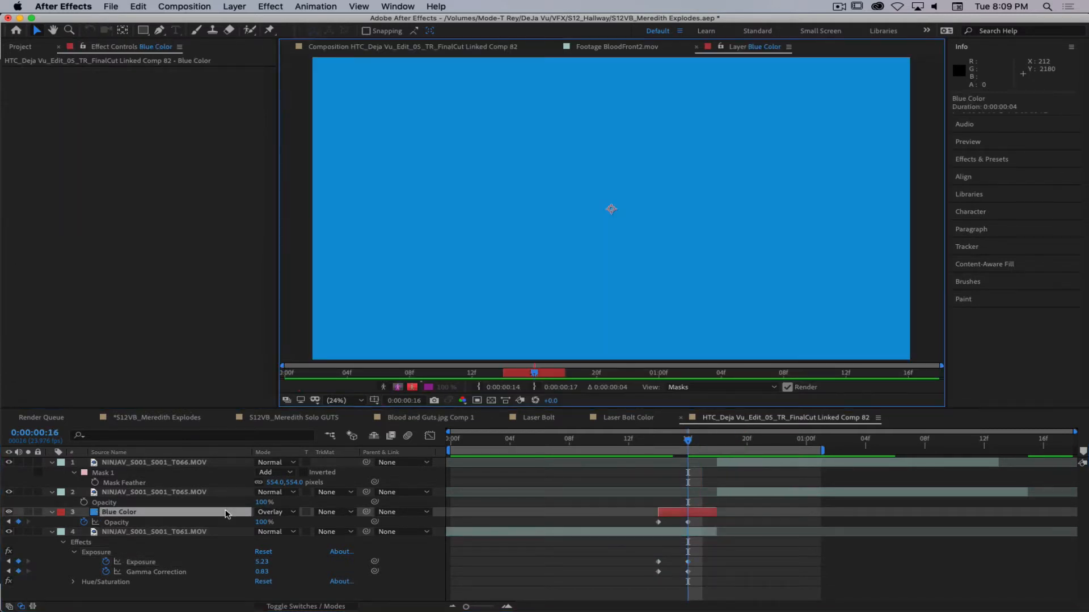
click(235, 6)
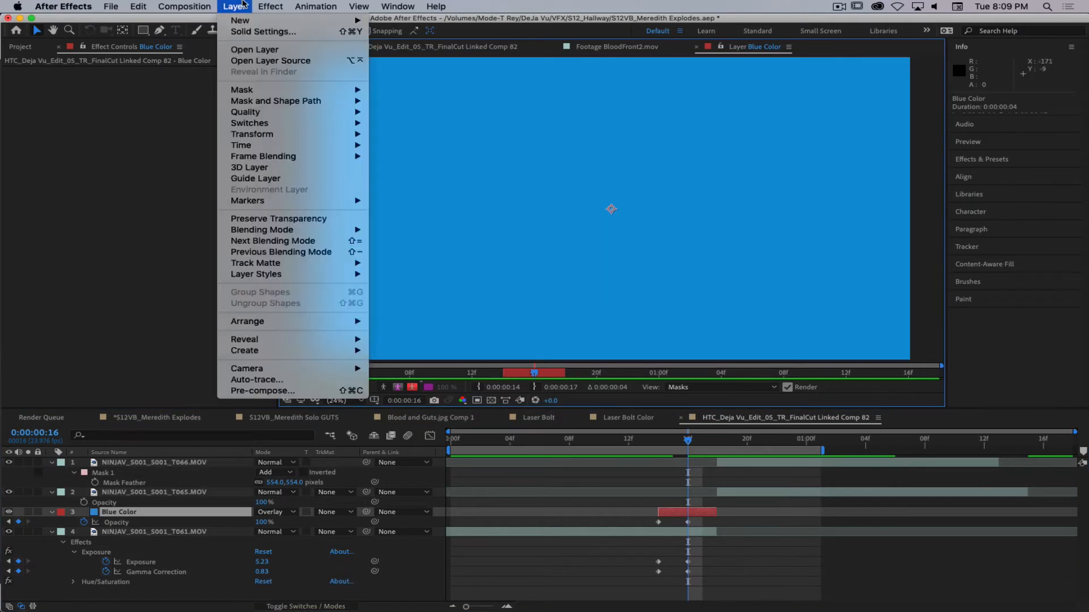
click(255, 32)
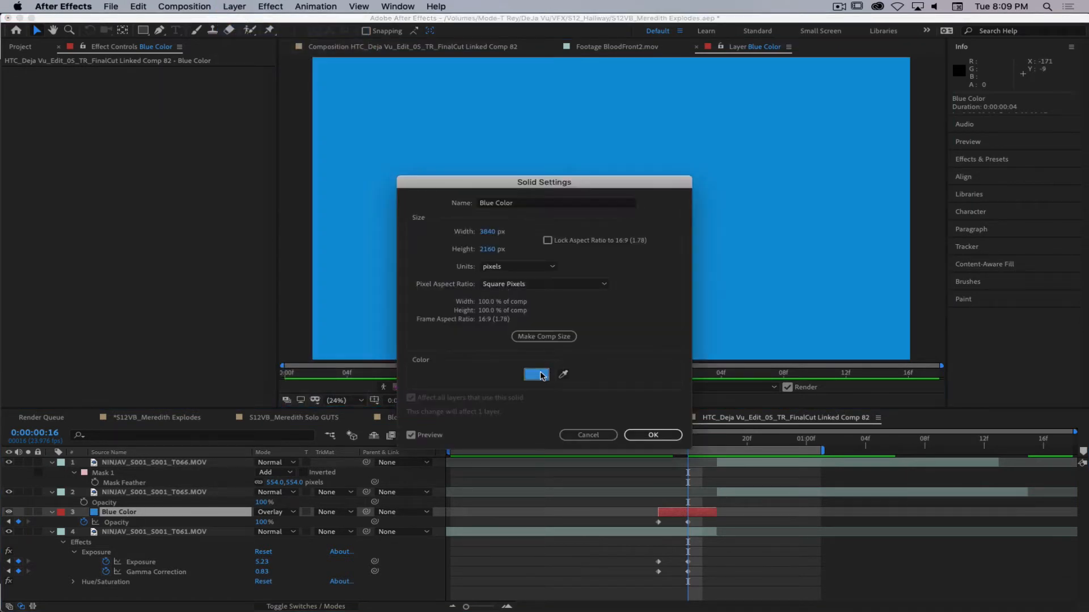
click(536, 375)
drag(669, 216, 654, 224)
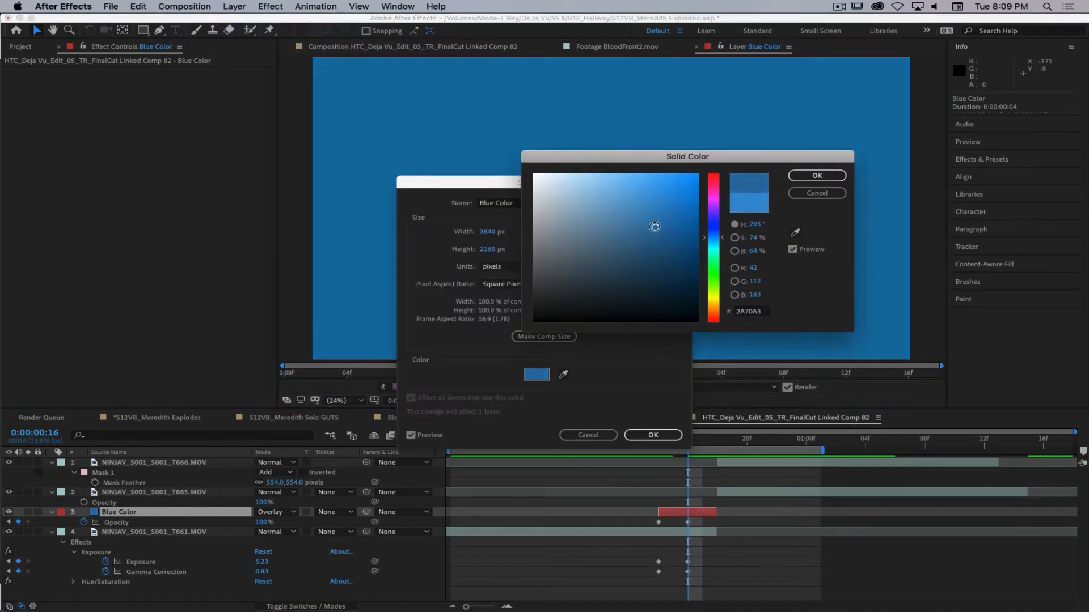
click(817, 175)
click(654, 435)
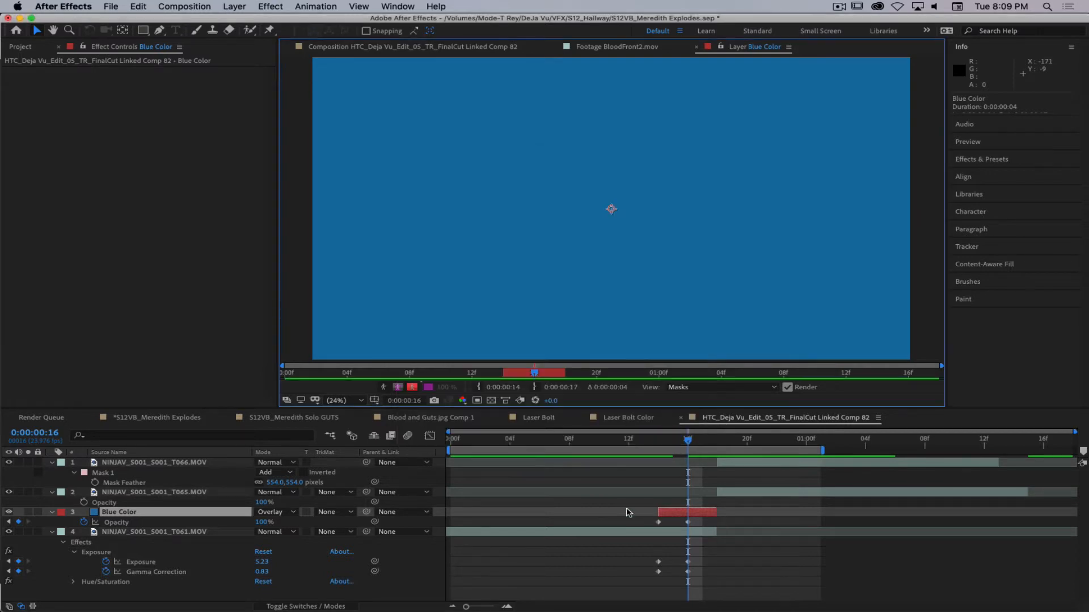
click(357, 49)
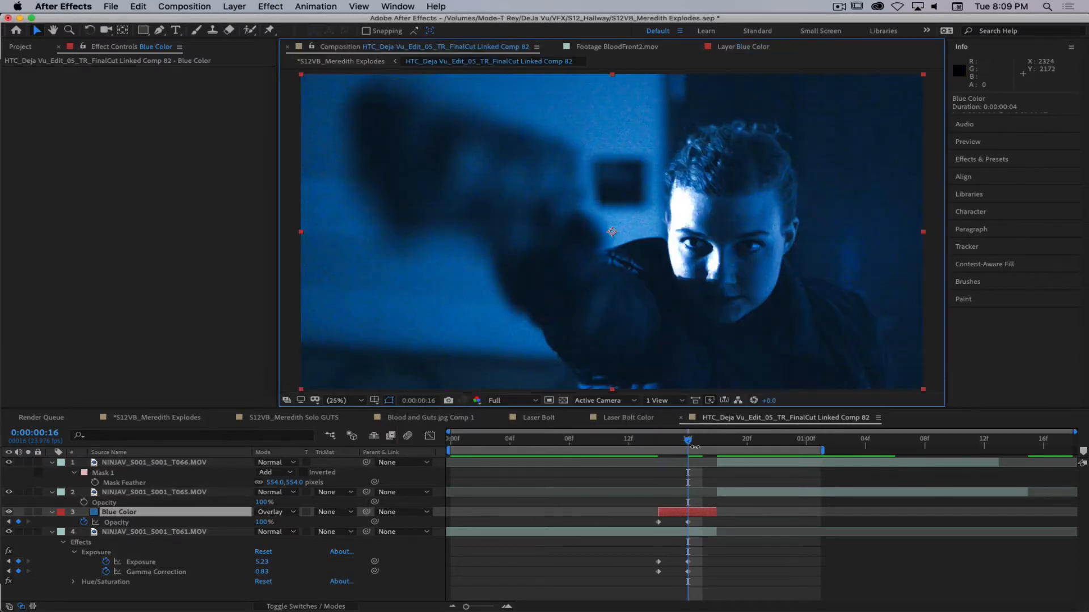
Scrub back and forth through the flash and the following hallway shot to check the darker blue tint.
drag(688, 441, 762, 465)
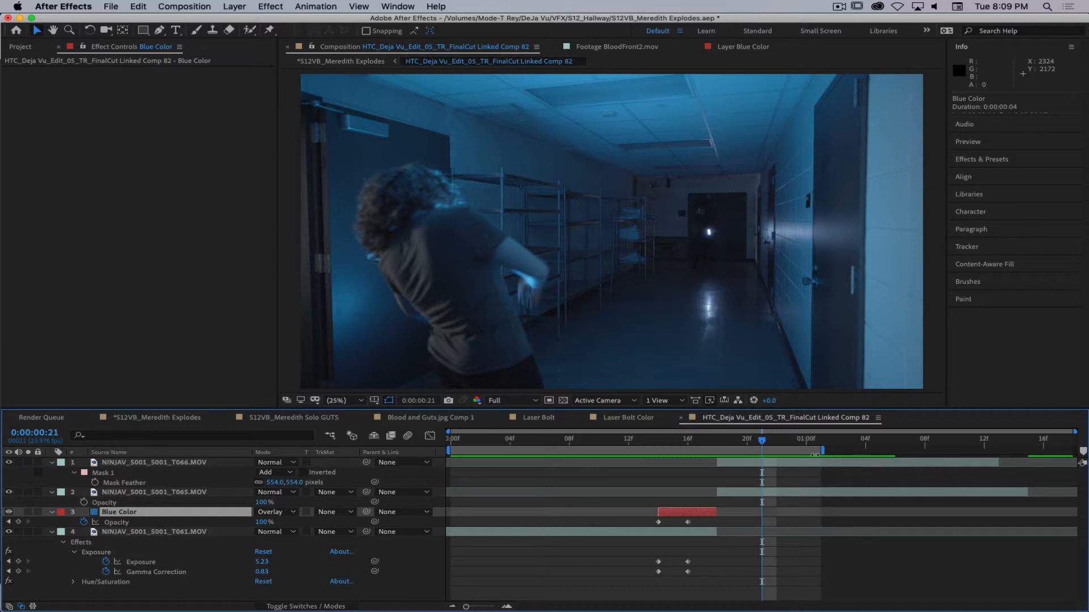
drag(702, 445, 641, 456)
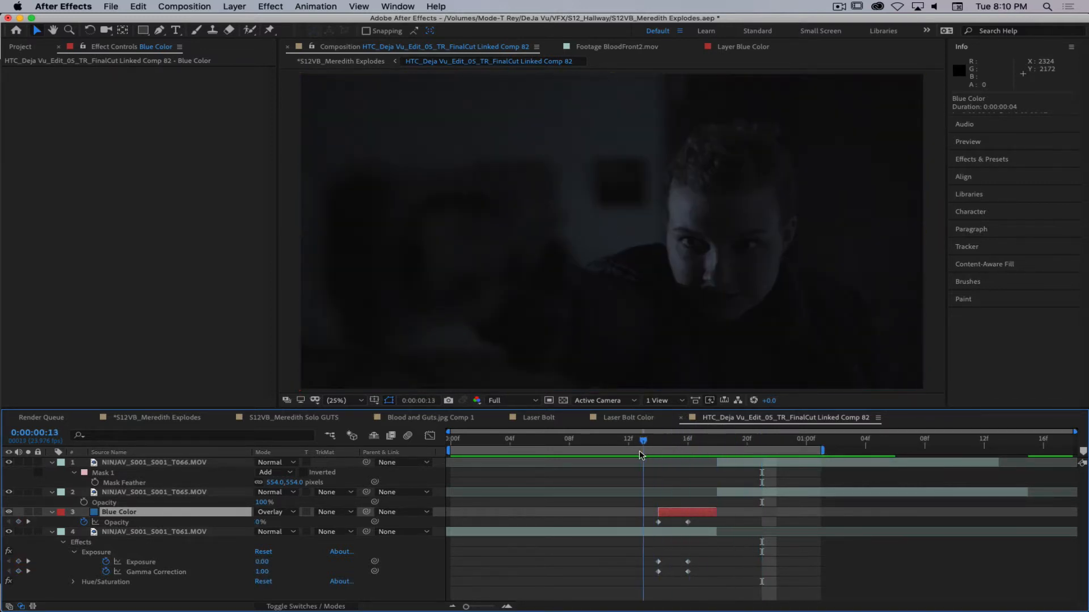
drag(541, 462, 690, 489)
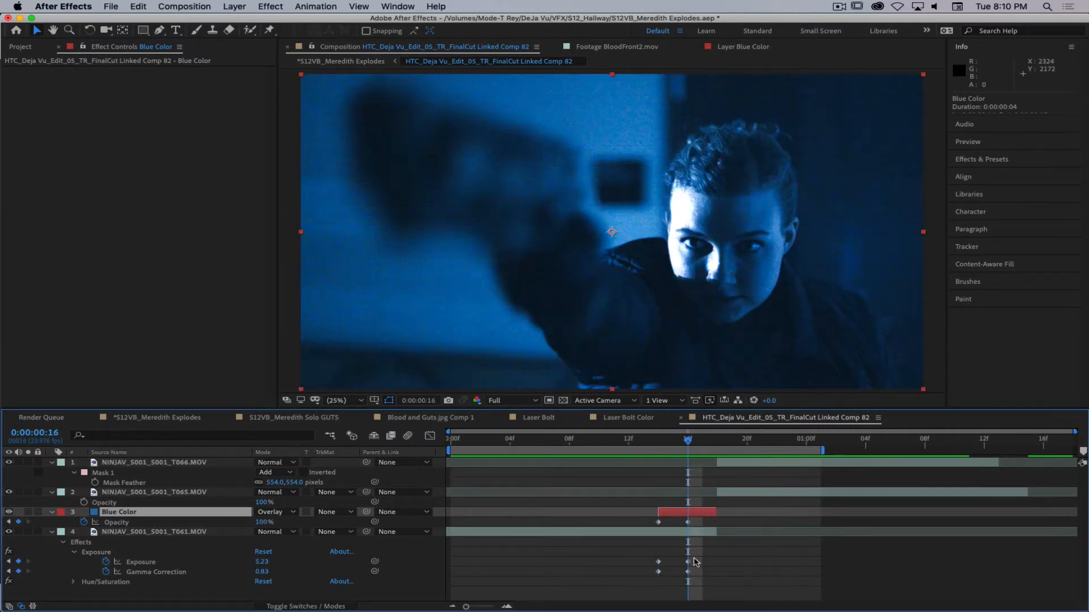
Move the T061 layer's second Exposure and Gamma Correction keyframes to frame 17 and scrub back to the start.
mouse_move(695, 558)
mouse_down()
mouse_move(677, 575)
mouse_move(704, 576)
mouse_up()
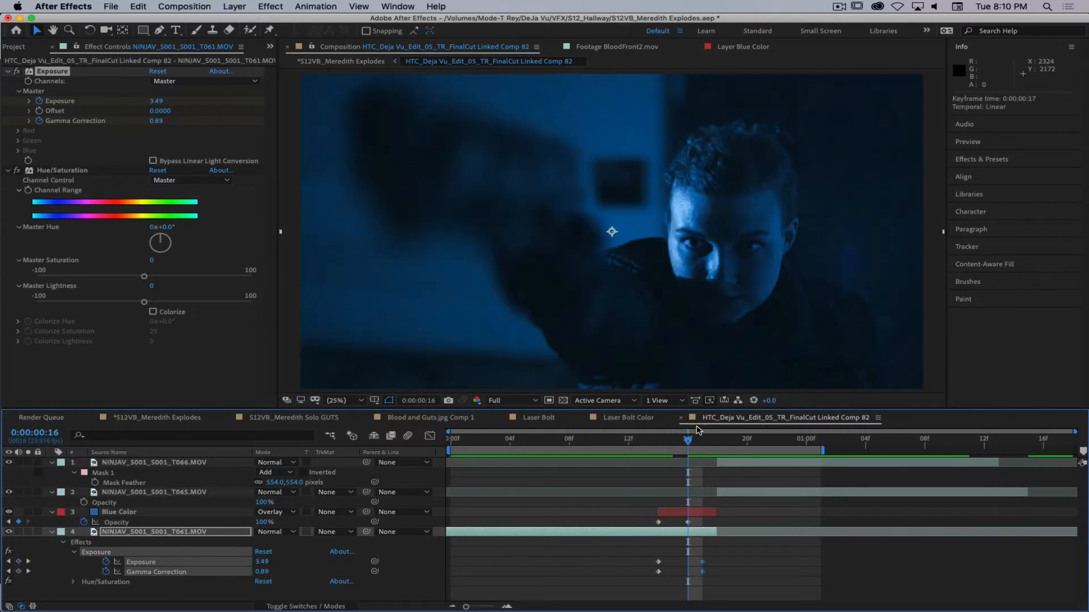
drag(628, 453, 404, 458)
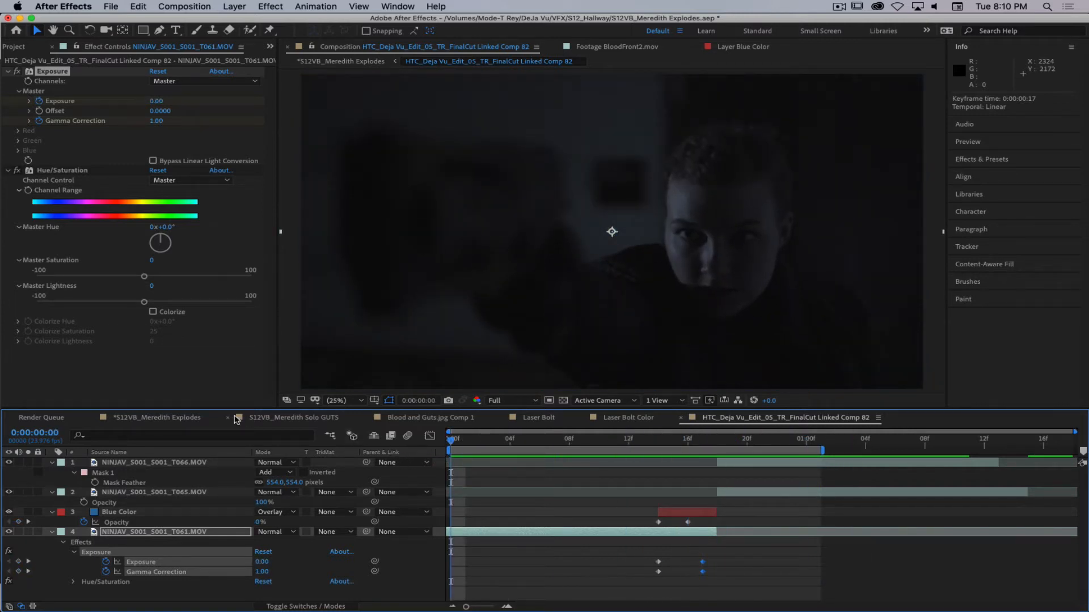
Close the Meredith Solo GUTS, Blood and Guts.jpg Comp 1, Laser Bolt and Laser Bolt Color timelines.
click(227, 418)
click(227, 418)
click(227, 418)
click(227, 418)
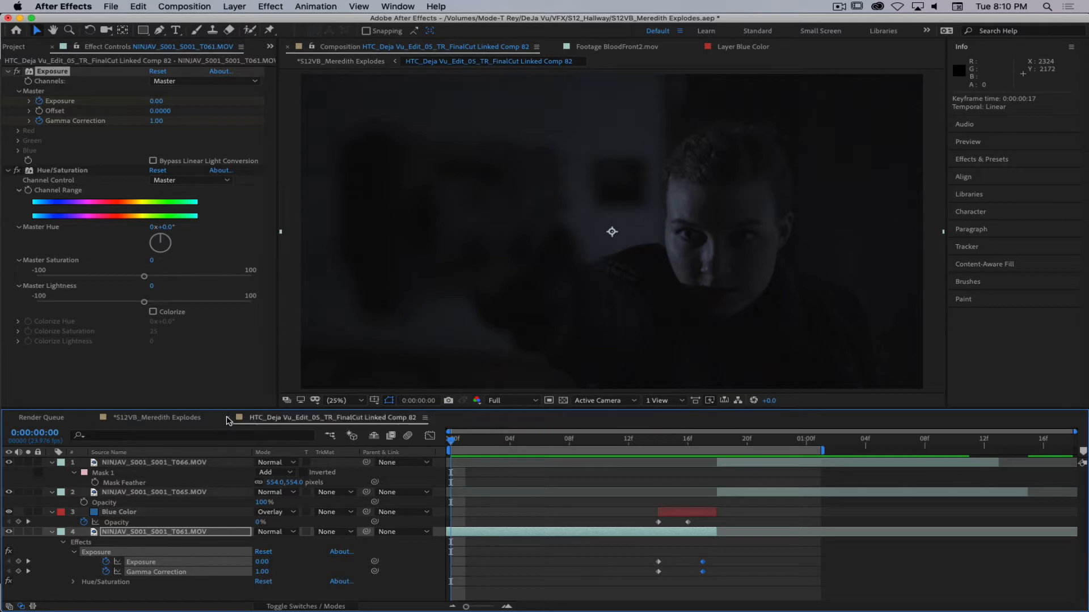
Play back and scrub the S12VB_Meredith Explodes composition to review the flash leading into the explosion.
click(148, 419)
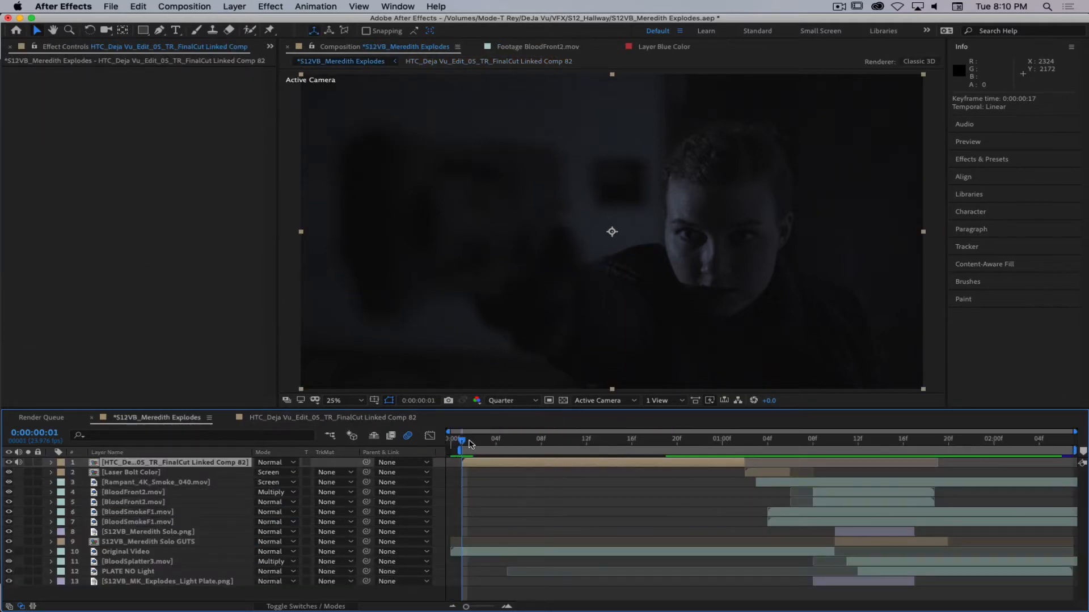
key(space)
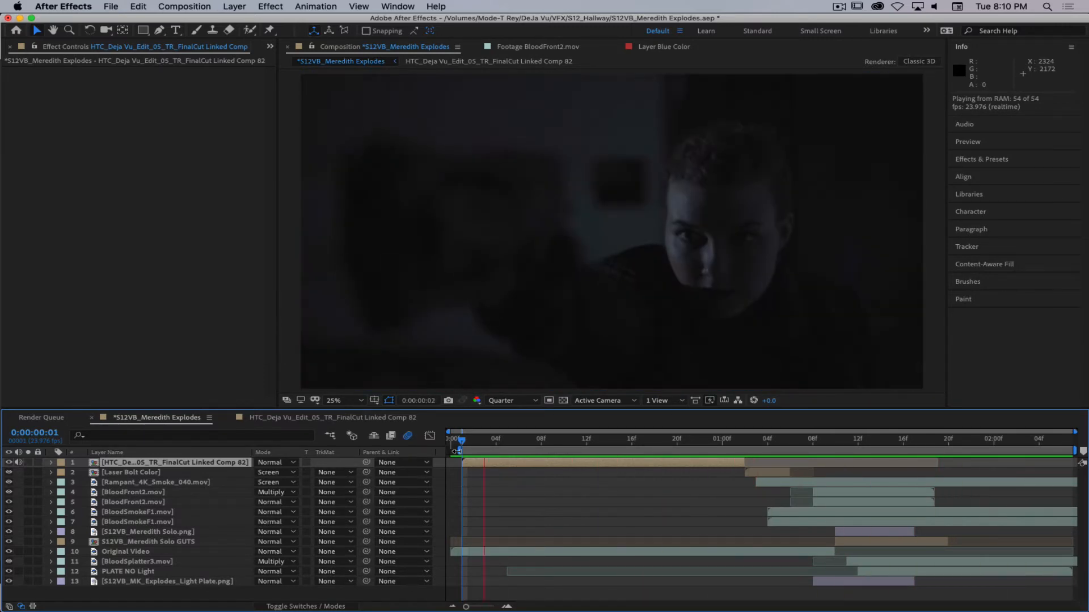
key(space)
drag(620, 447, 485, 445)
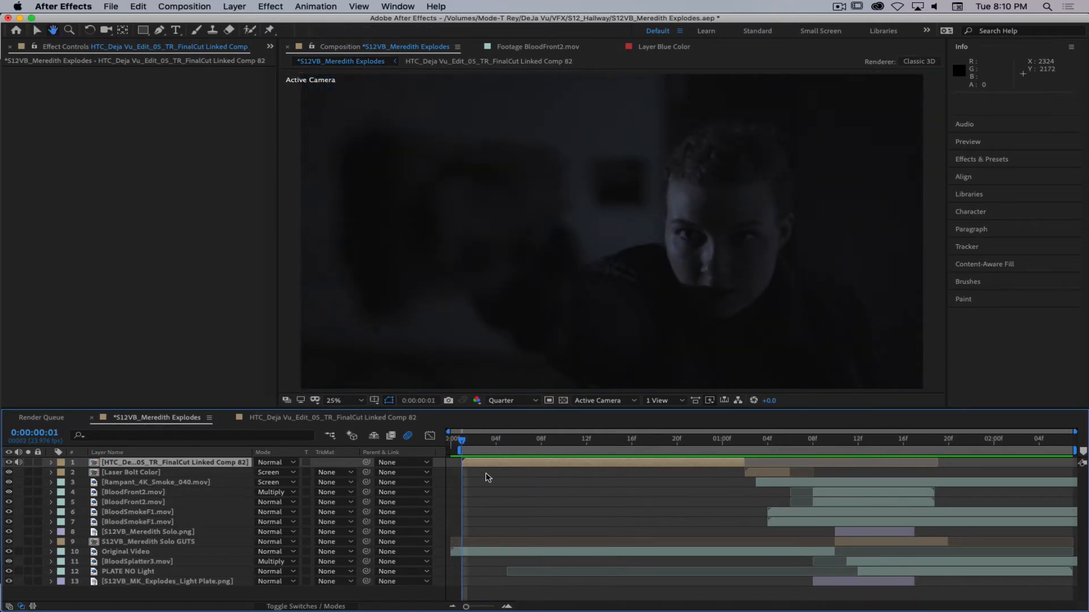
key(space)
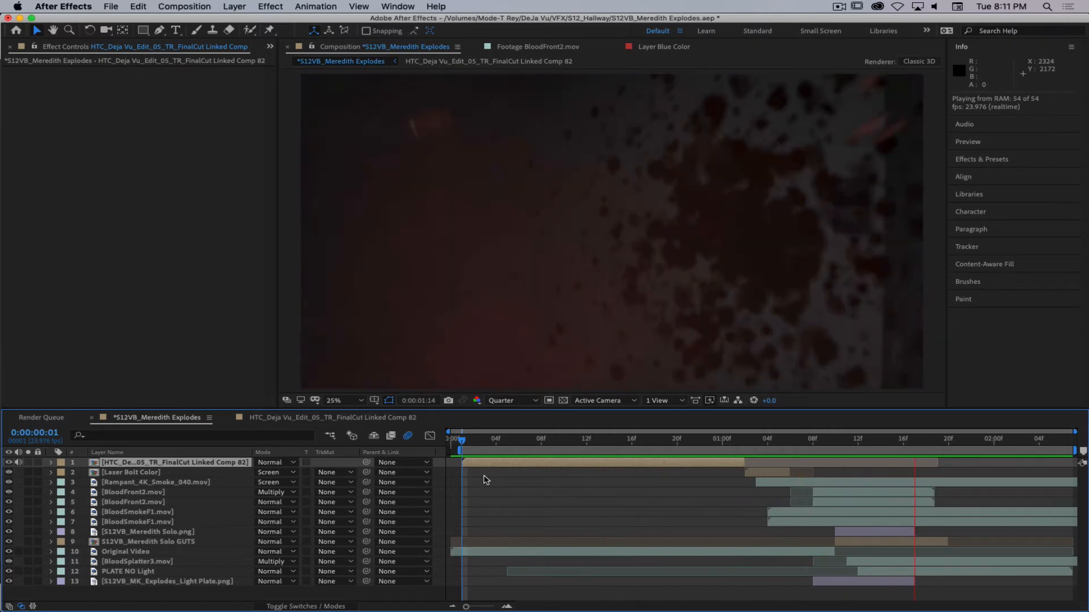
key(space)
drag(629, 444, 843, 466)
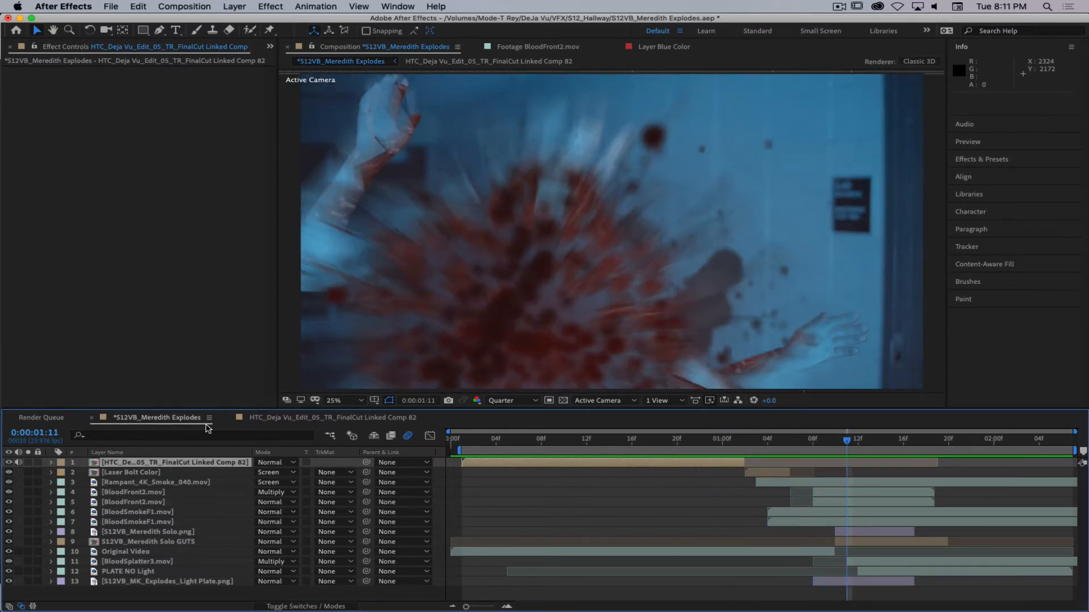
Return to the HTC_Deja Vu_Edit_05 composition at frame 14 and collapse the S12ZA_CU+WS_Meredith Fires folder in the project.
click(333, 417)
click(634, 444)
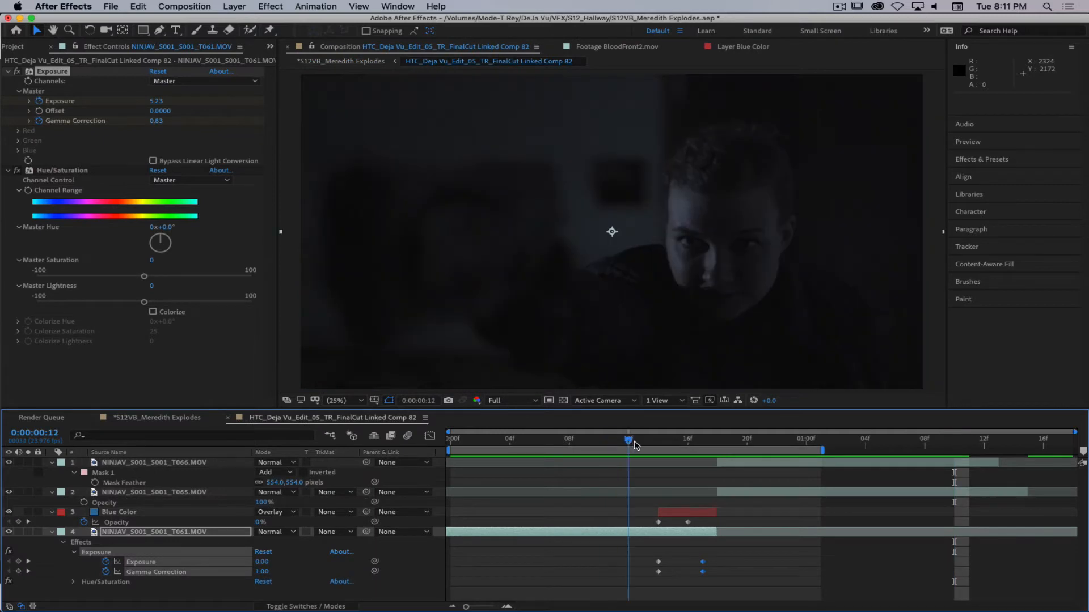
mouse_move(634, 445)
mouse_down()
mouse_move(698, 447)
mouse_move(633, 448)
mouse_up()
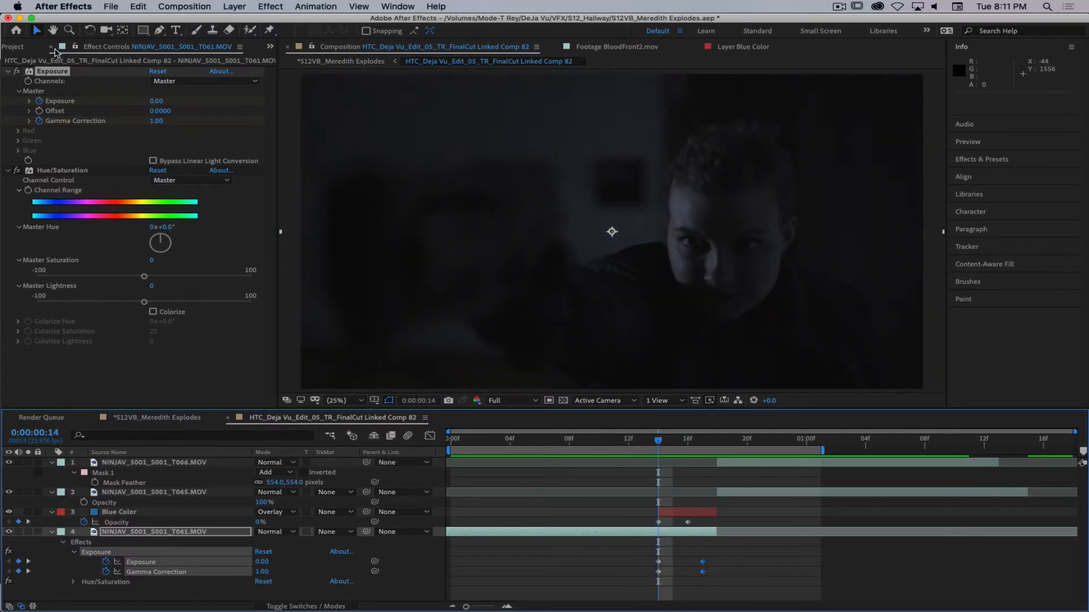
click(17, 47)
click(7, 163)
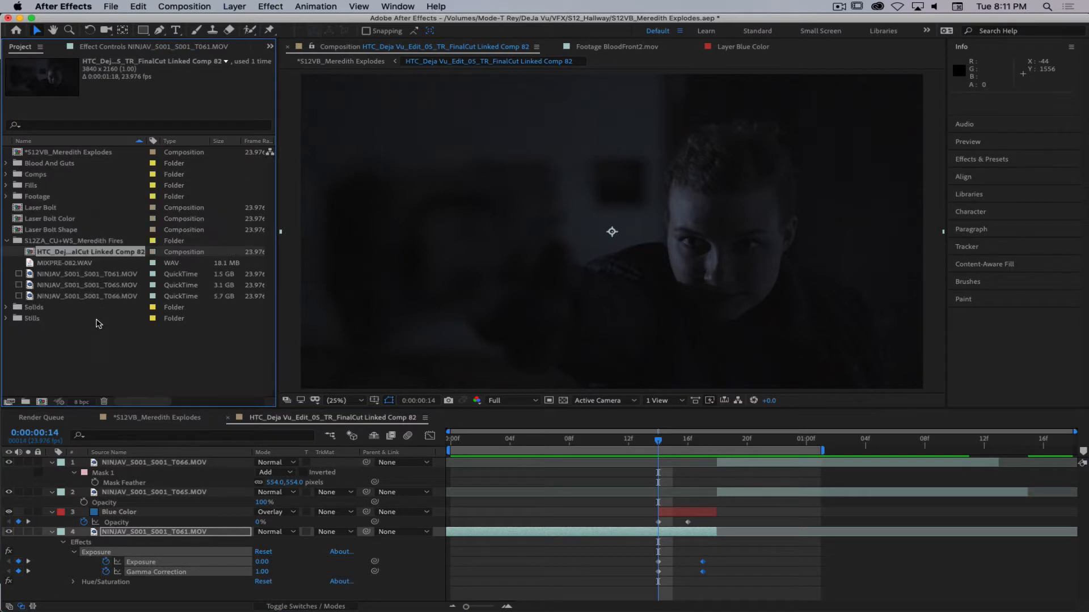
click(6, 241)
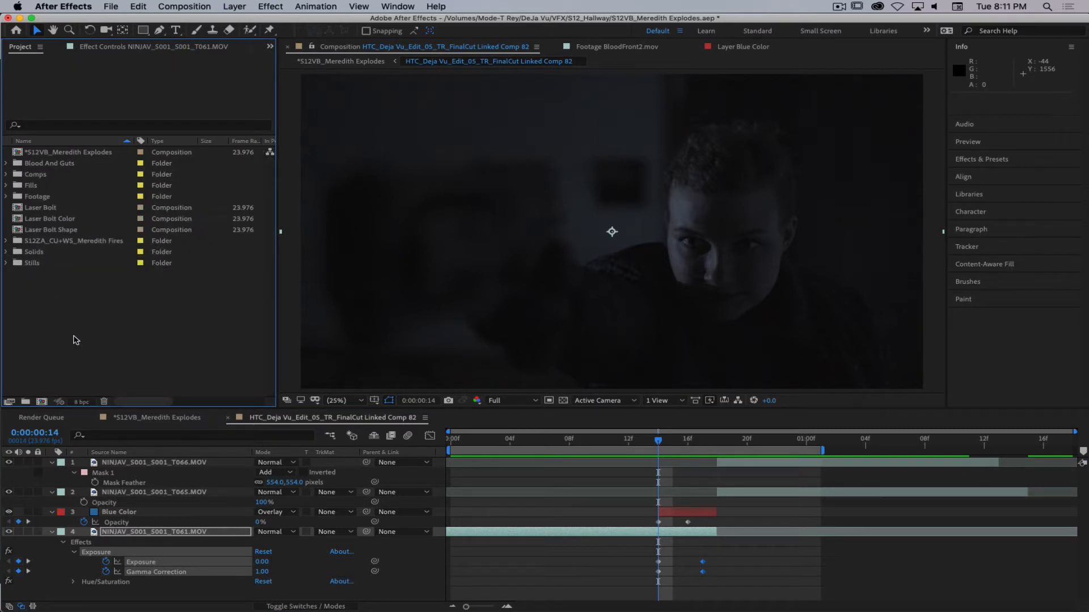
Switch to Finder and browse the Mode-T Rey drive to its VIDEO ASSETS folder.
key(super+Tab)
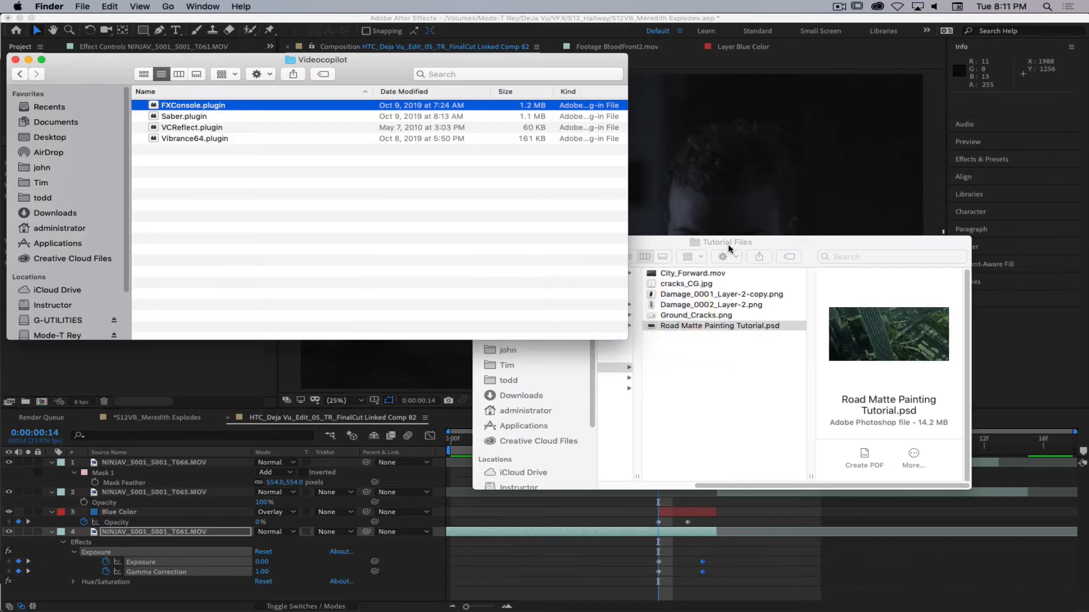
drag(730, 248, 790, 286)
click(380, 214)
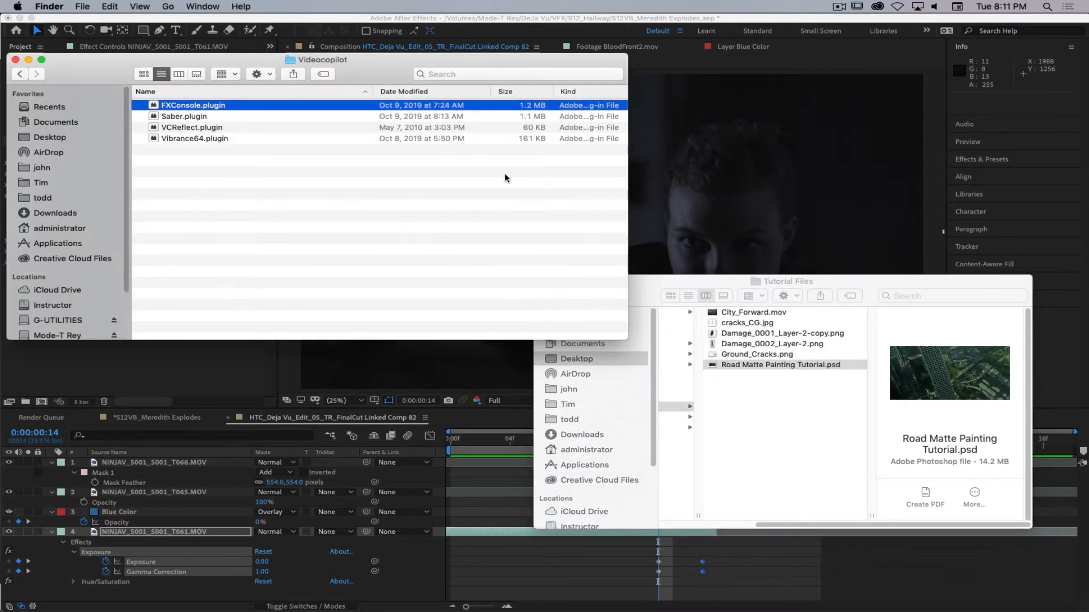
click(686, 366)
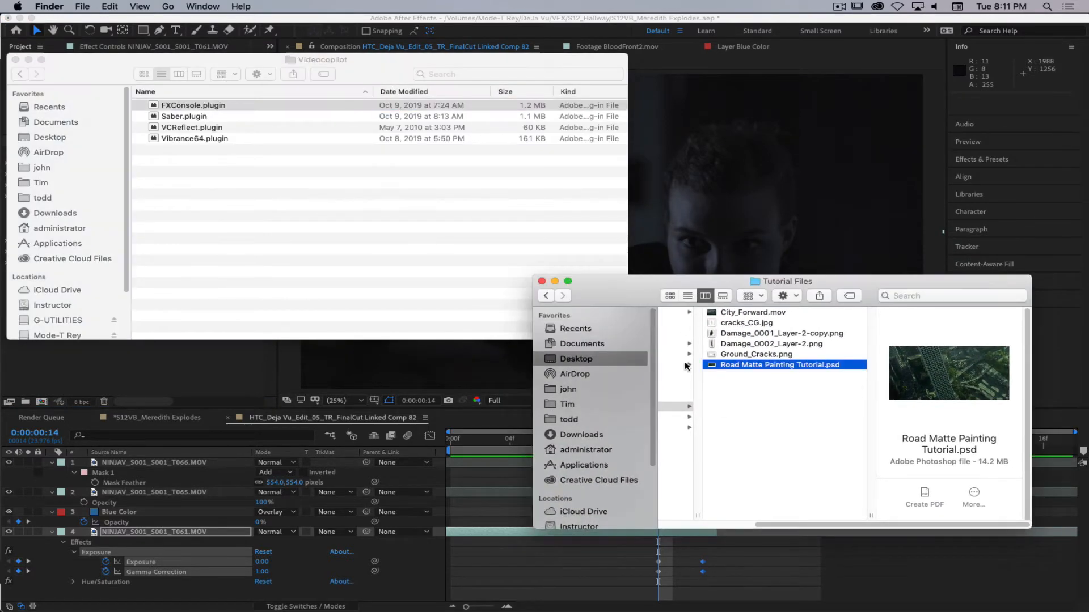
click(569, 419)
scroll(719, 483, down, 8)
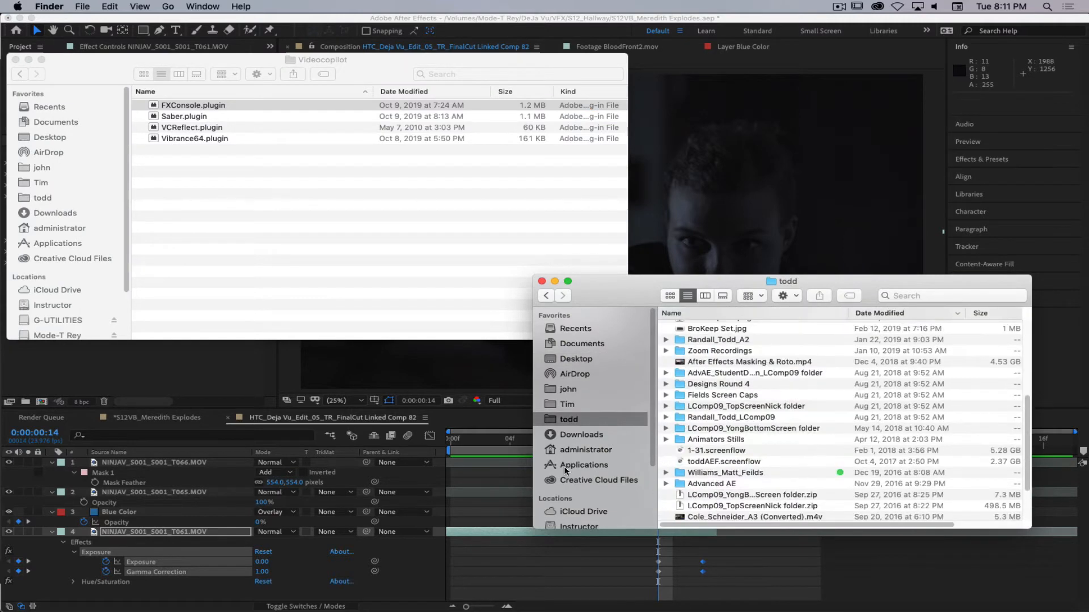
scroll(567, 476, down, 4)
click(584, 461)
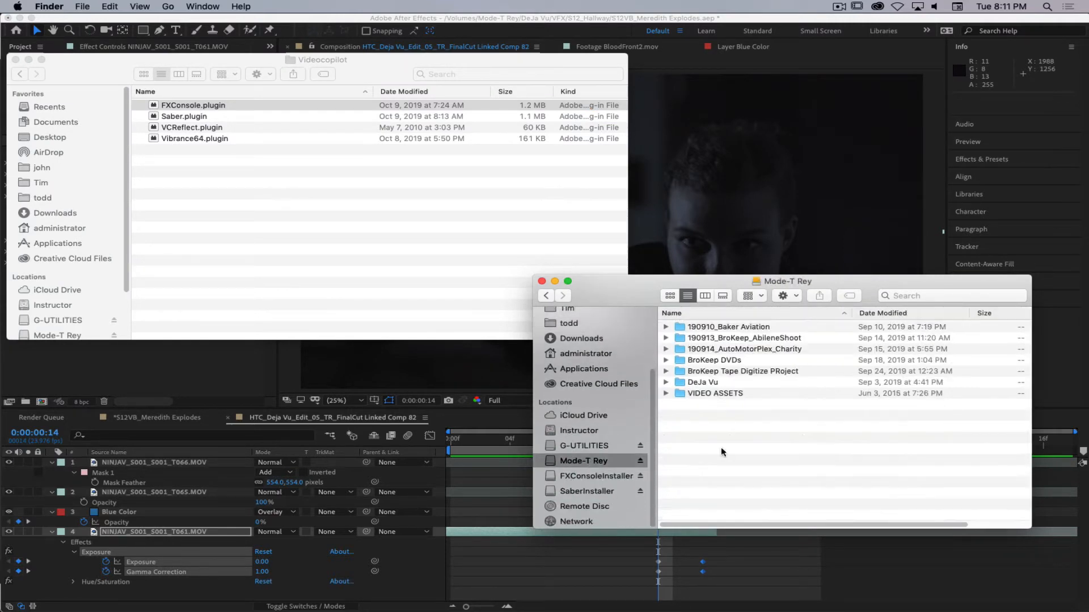
click(709, 395)
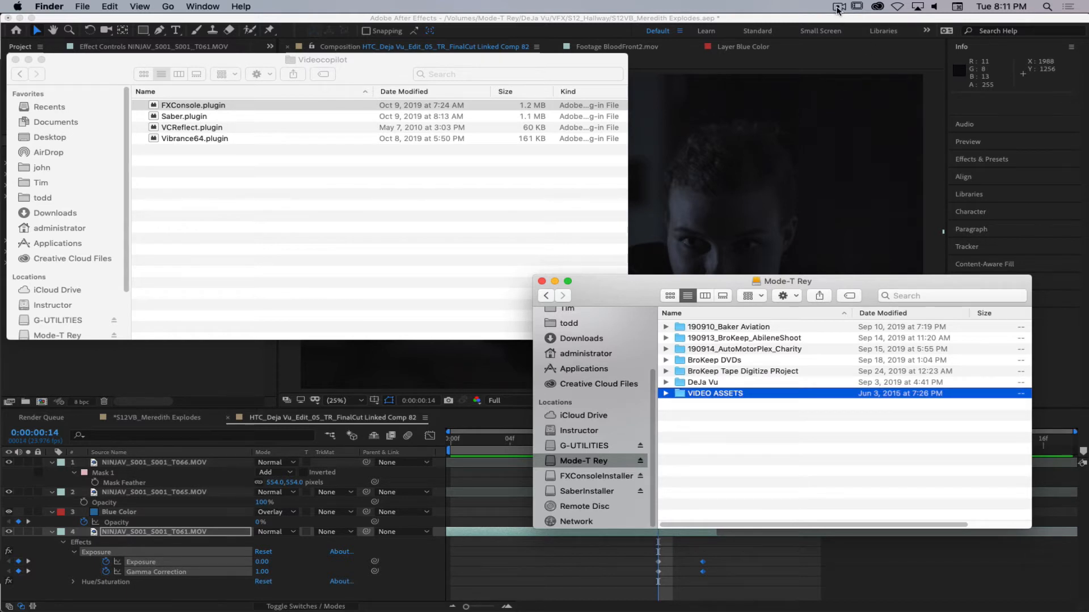
click(838, 7)
click(902, 38)
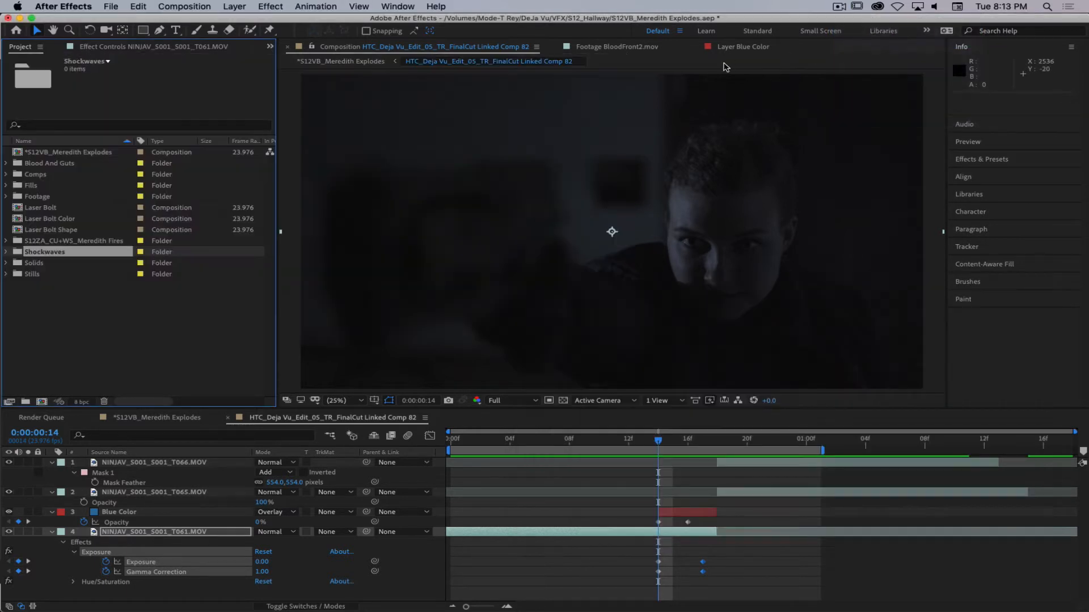
Save the project, start a footage import for the Shockwaves folder and browse the files in S12_Hallway.
key(super+s)
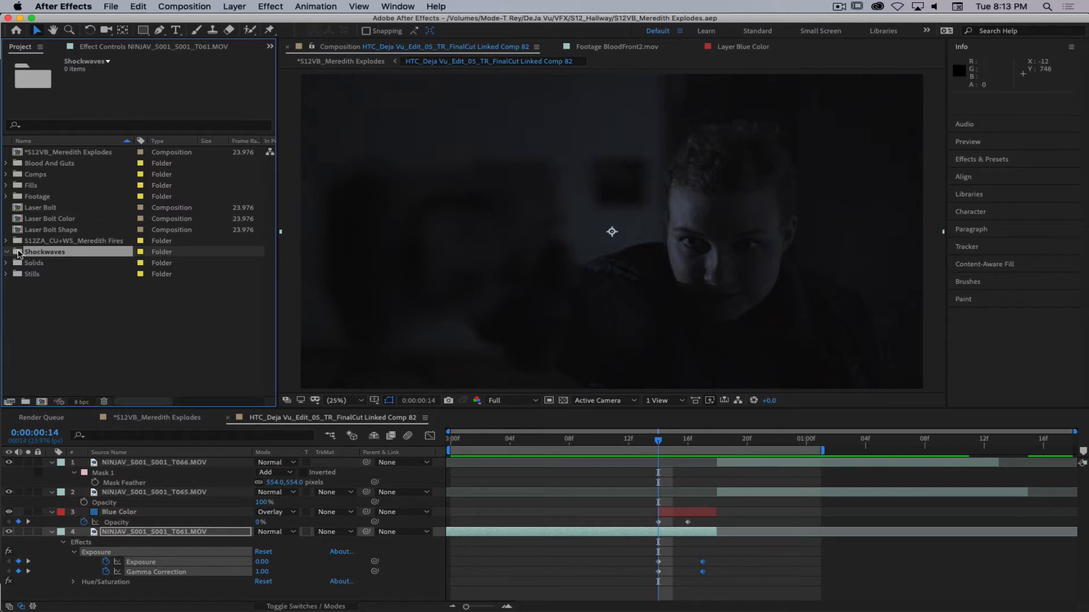
key(super+i)
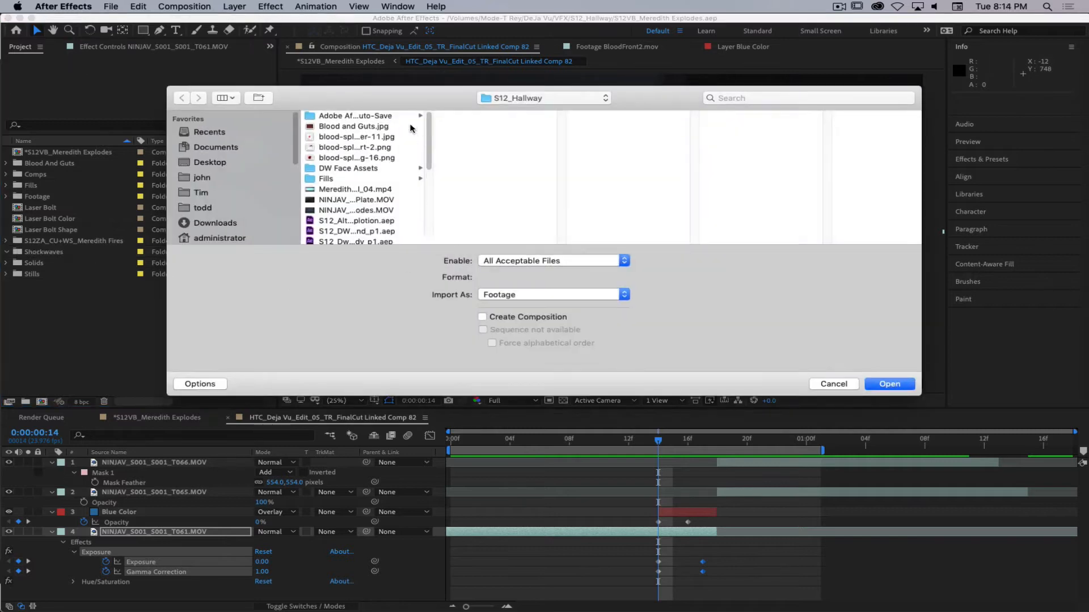
click(525, 100)
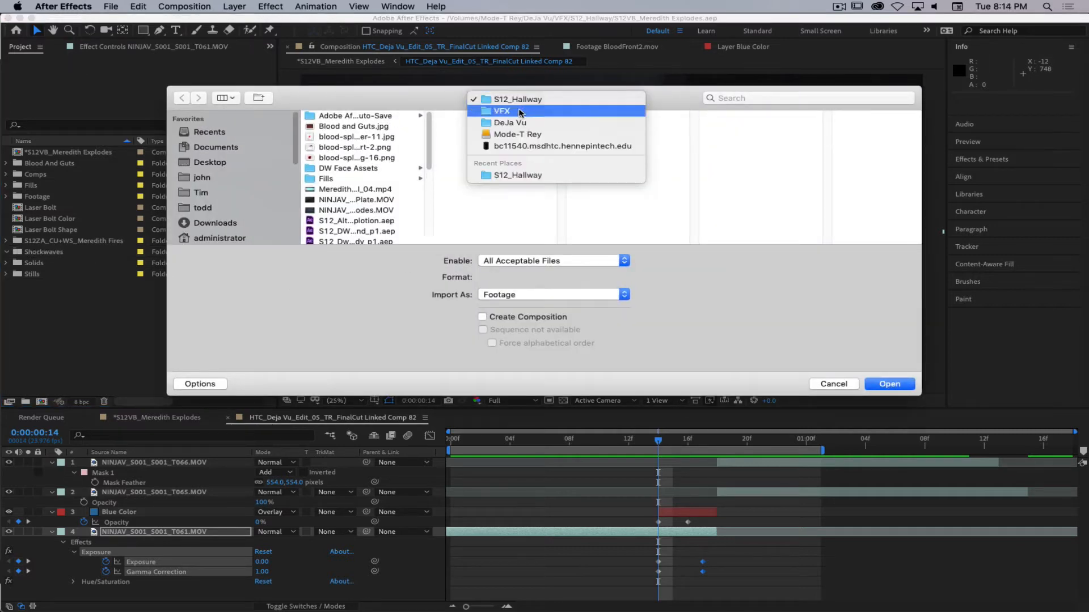
click(499, 208)
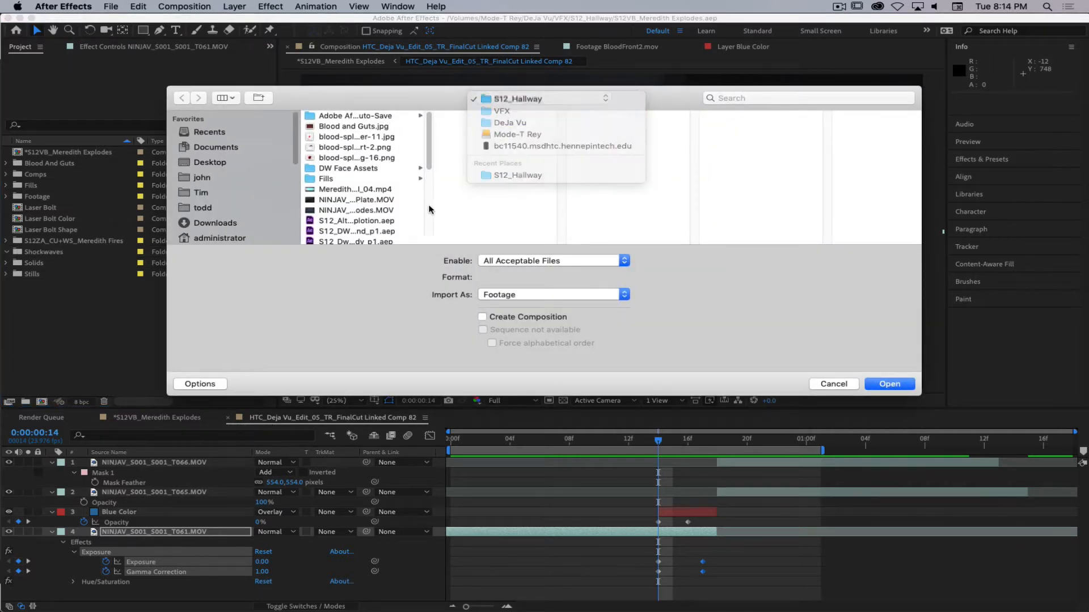
scroll(413, 205, down, 5)
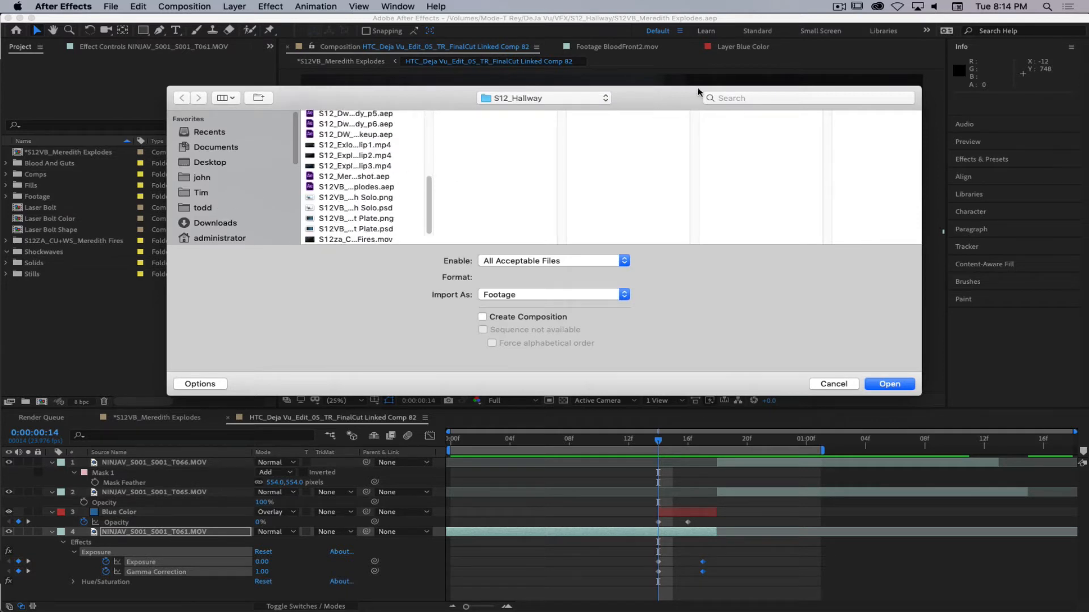
click(837, 8)
click(851, 36)
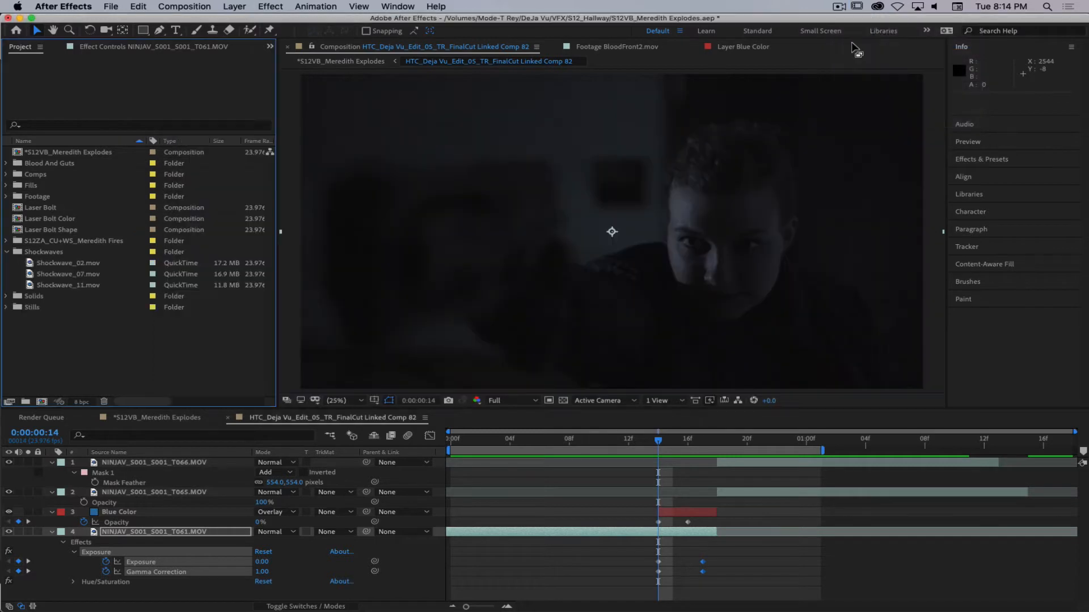
Preview the Shockwave_02, Shockwave_07 and Shockwave_11 clips from the Shockwaves folder by playing and scrubbing through them.
click(66, 265)
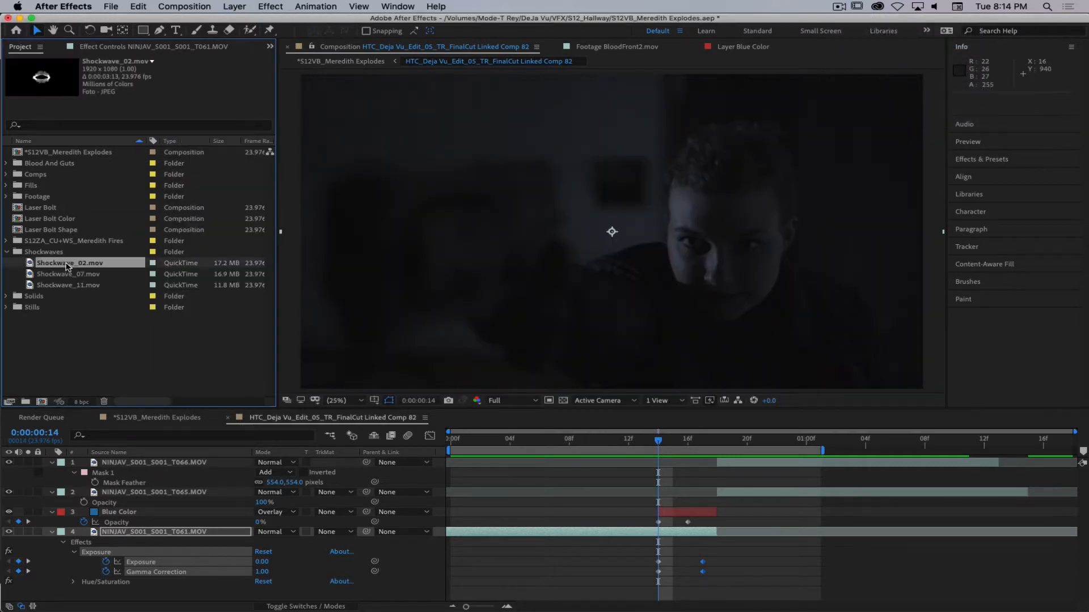
double_click(27, 264)
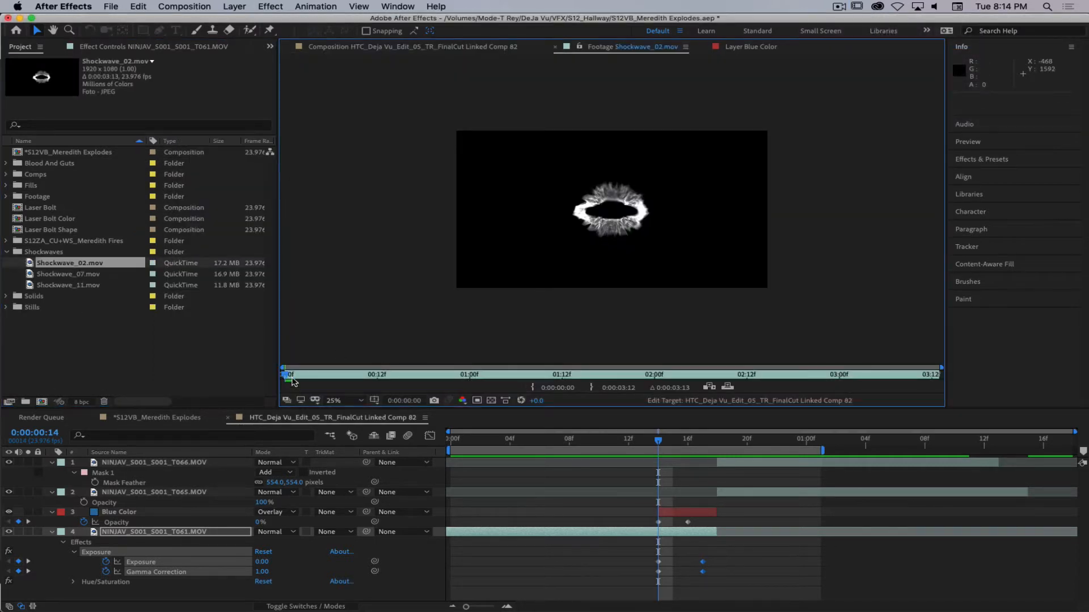
key(space)
double_click(43, 274)
key(space)
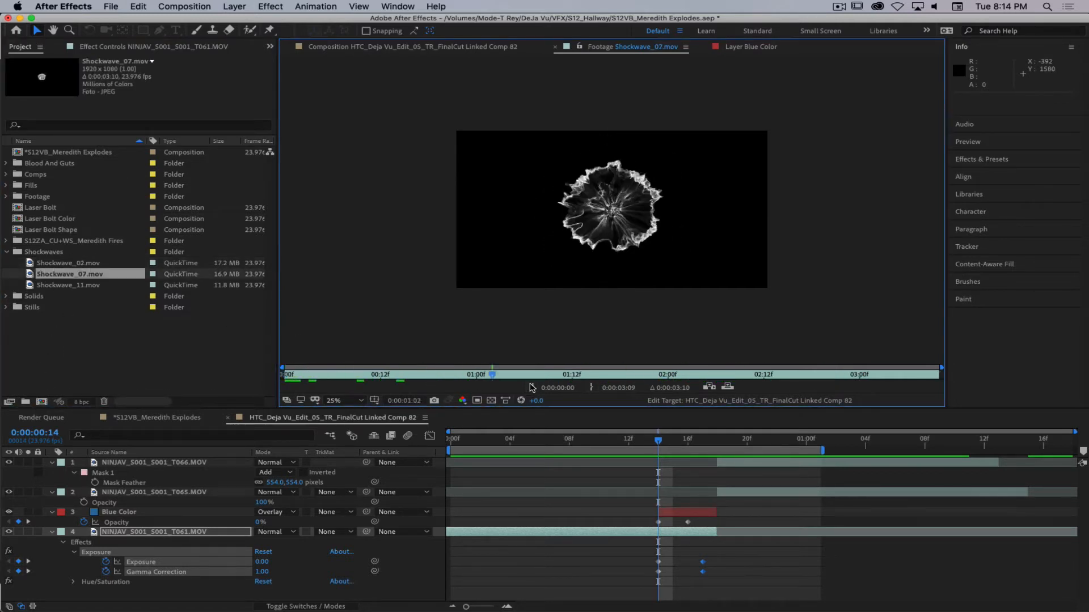
key(space)
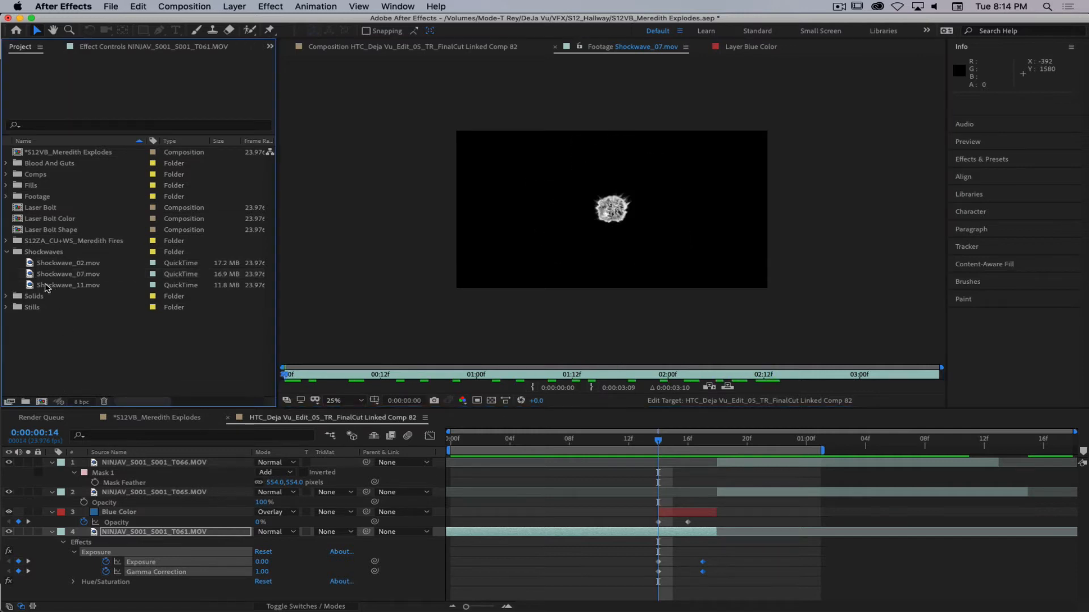
double_click(34, 285)
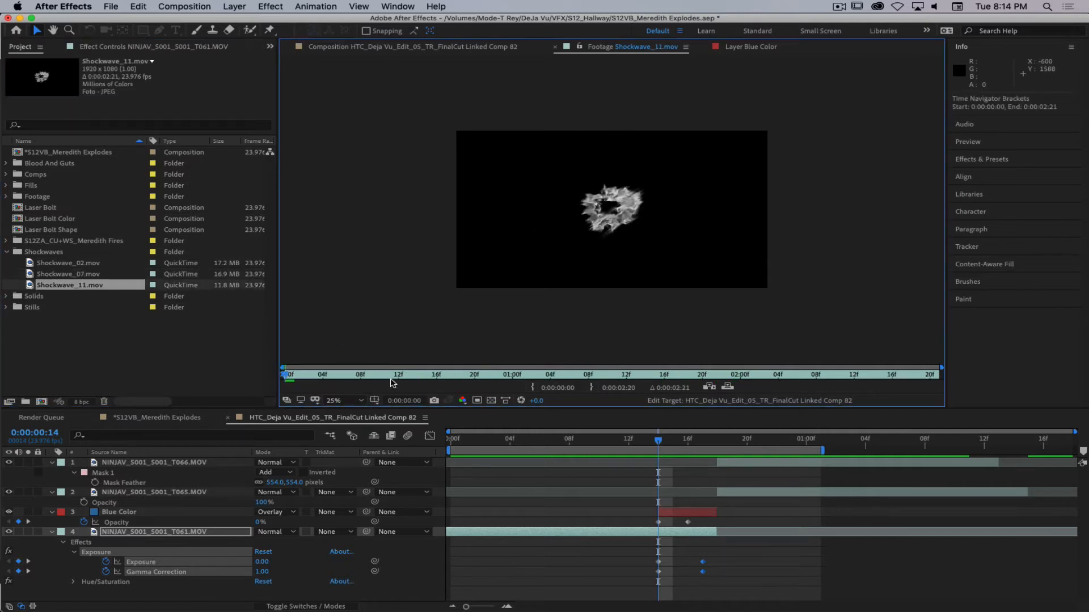
drag(288, 378, 457, 384)
drag(615, 398, 189, 396)
click(167, 390)
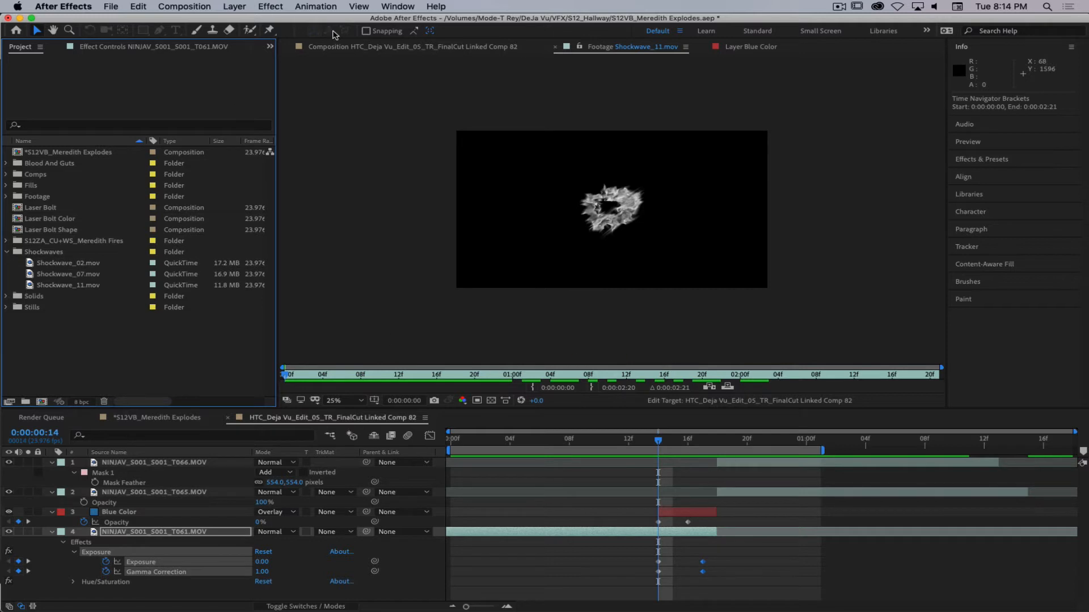
Return to the HTC_Deja Vu_Edit_05 composition and collapse the properties of the NINJAV_S001_S001_T061.MOV layer.
click(333, 48)
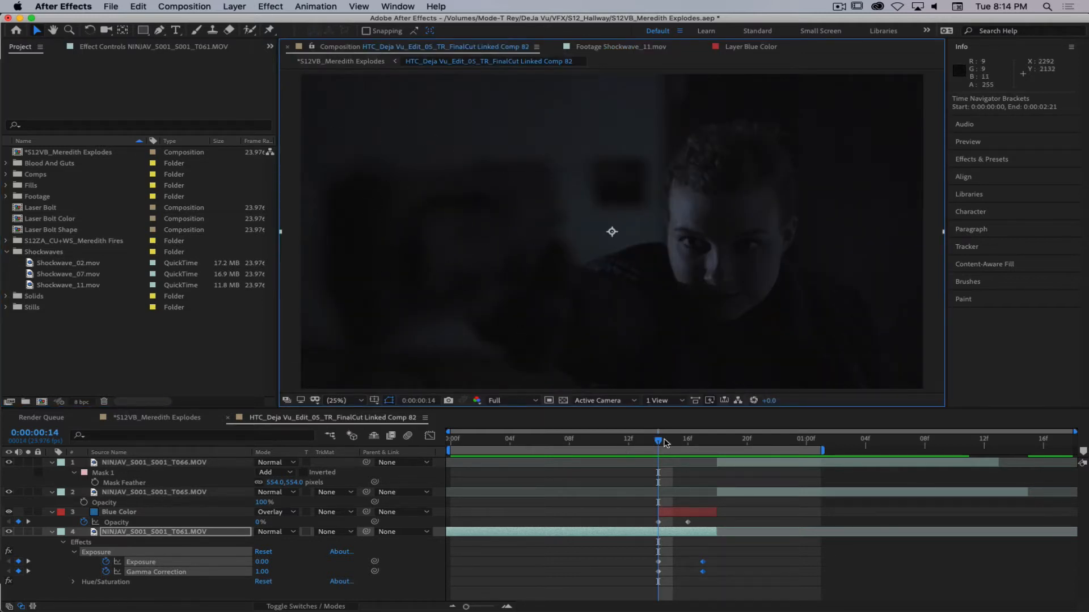
drag(665, 443, 658, 488)
click(147, 361)
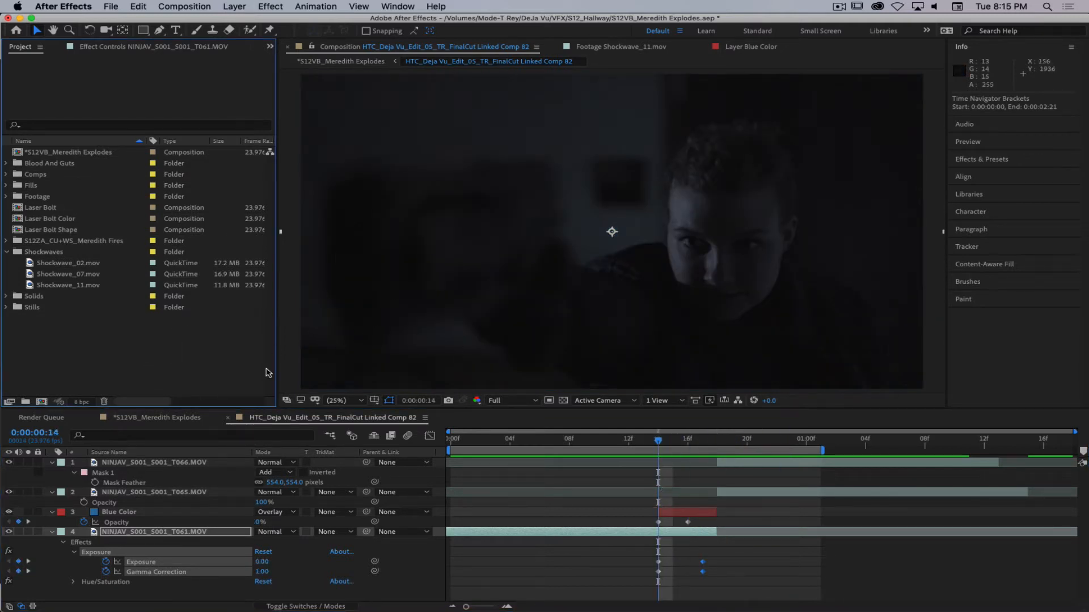
click(52, 532)
click(541, 533)
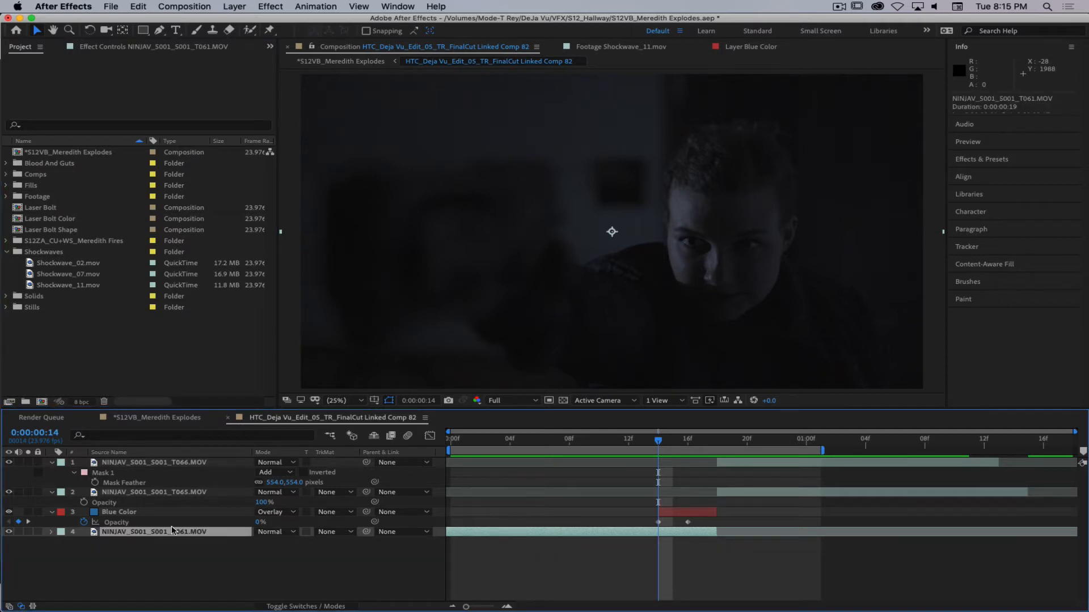
Rename the NINJAV_S001_S001_T061.MOV layer as Meredith Shoots.
click(119, 512)
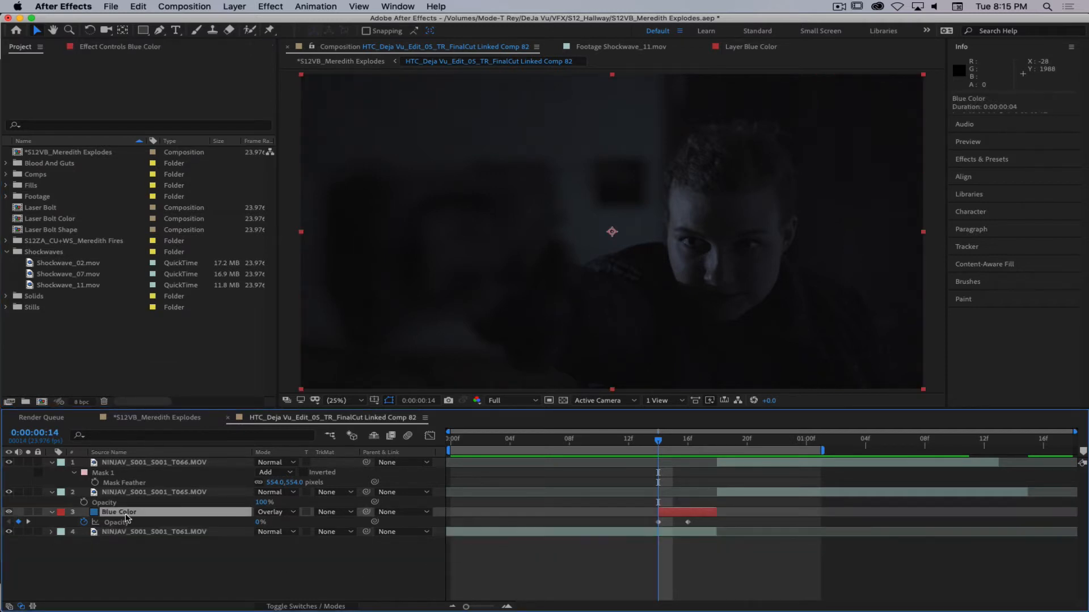
click(145, 452)
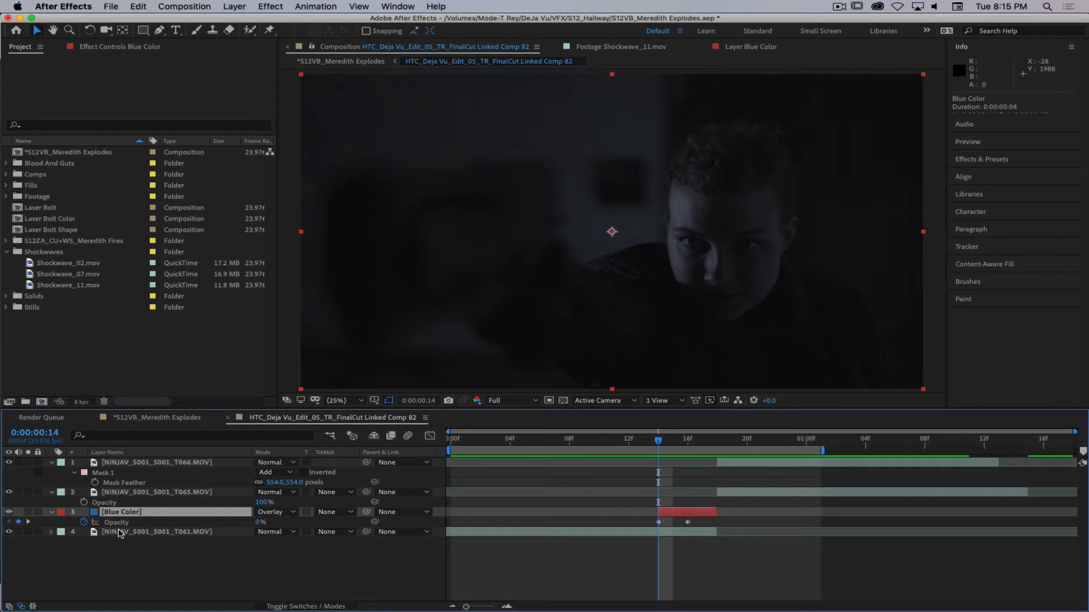
click(108, 452)
click(120, 533)
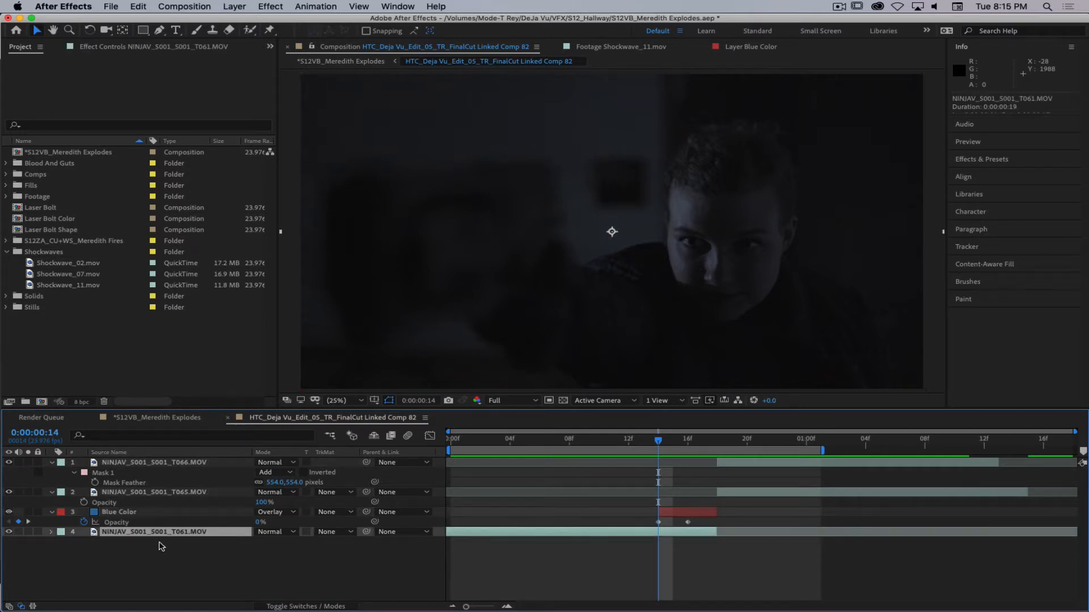
key(Return)
text(Meredith Shoots)
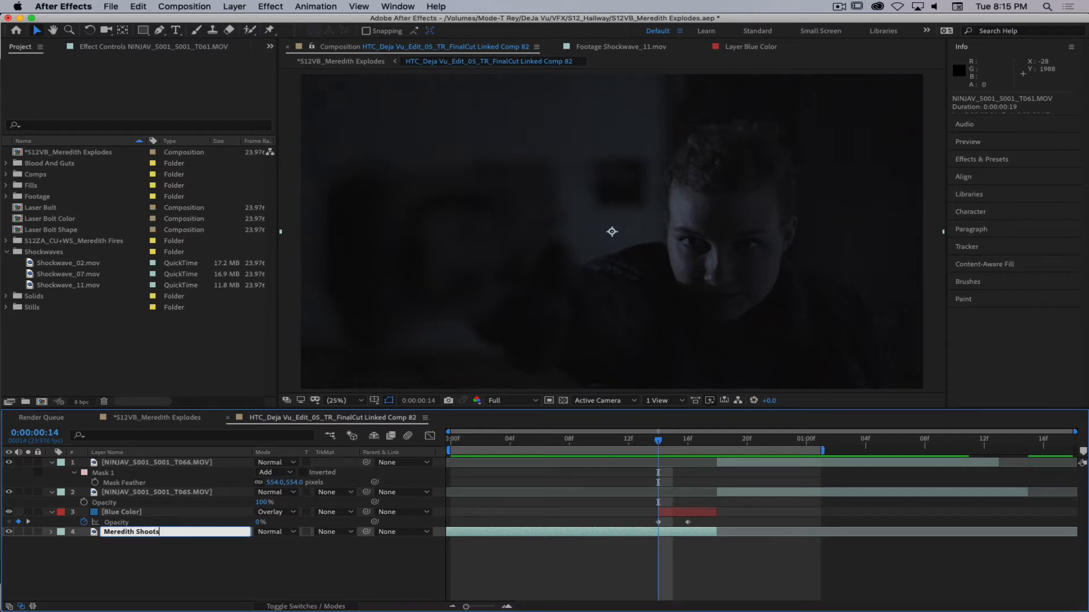
key(Return)
Solo the NINJAV_S001_S001_T065.MOV layer temporarily and scrub the timeline to identify its shot, finishing at frame 16.
click(145, 493)
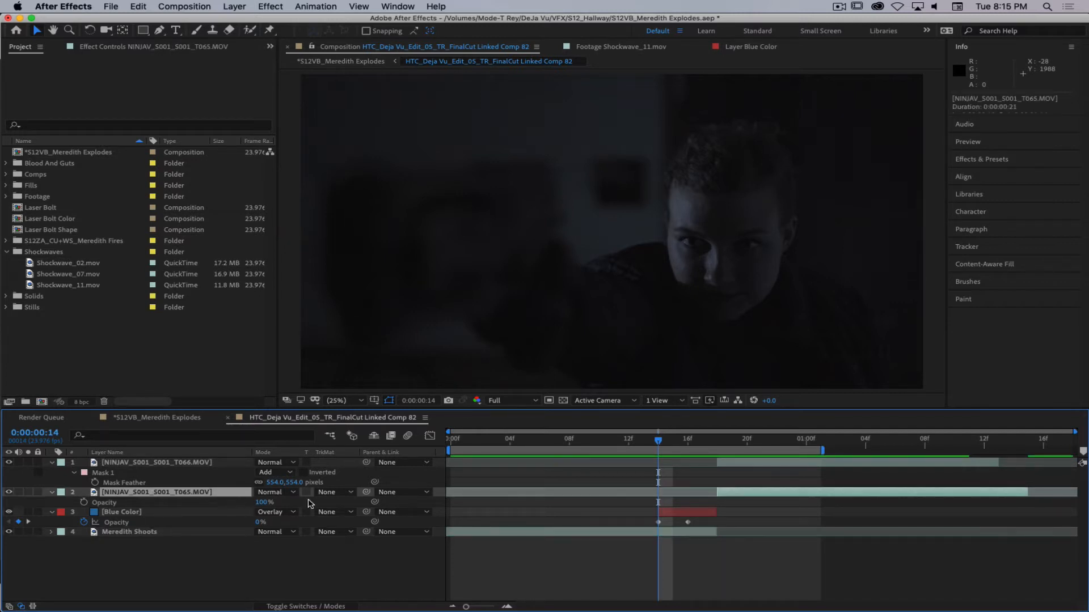
key(Return)
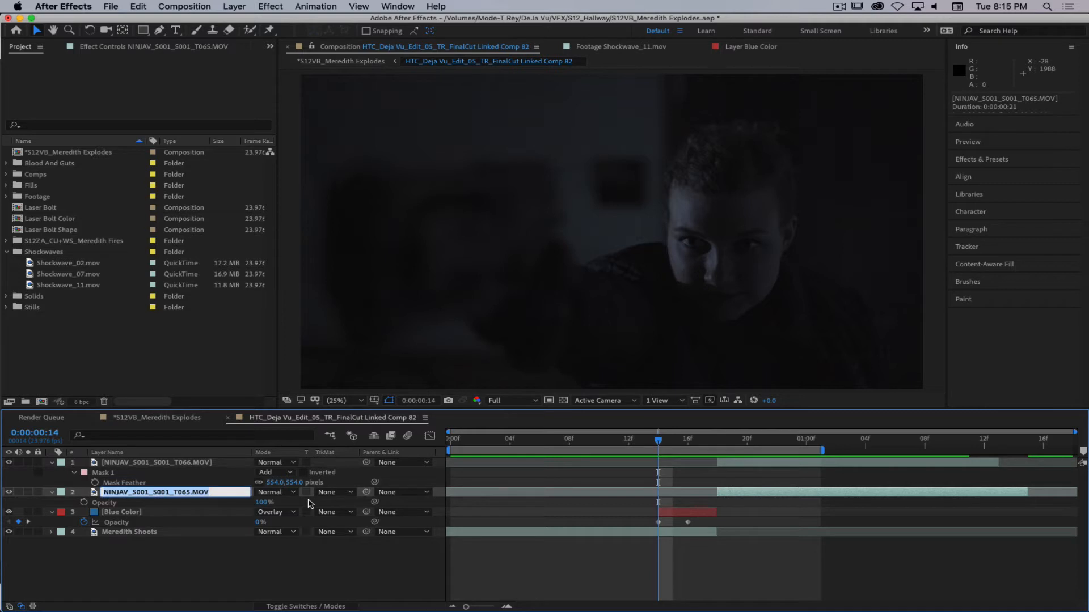
click(238, 551)
click(9, 512)
click(9, 512)
click(18, 492)
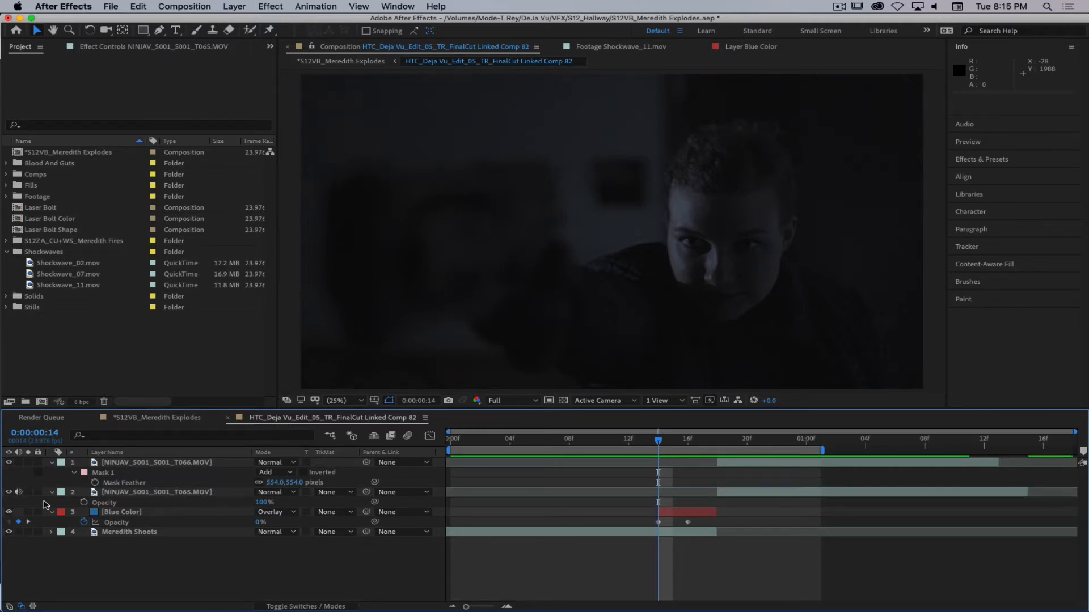
click(27, 493)
drag(760, 444, 686, 443)
click(28, 493)
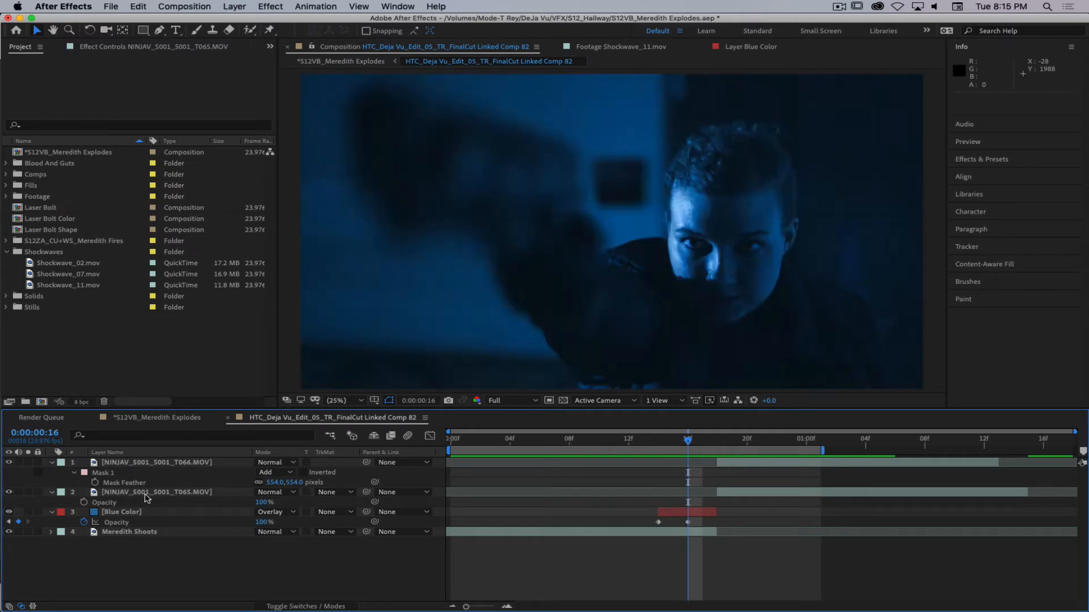
Rename the NINJAV_S001_S001_T065.MOV layer as Good Meredith Fires.
click(148, 492)
key(Return)
text(Good Meredith Fires)
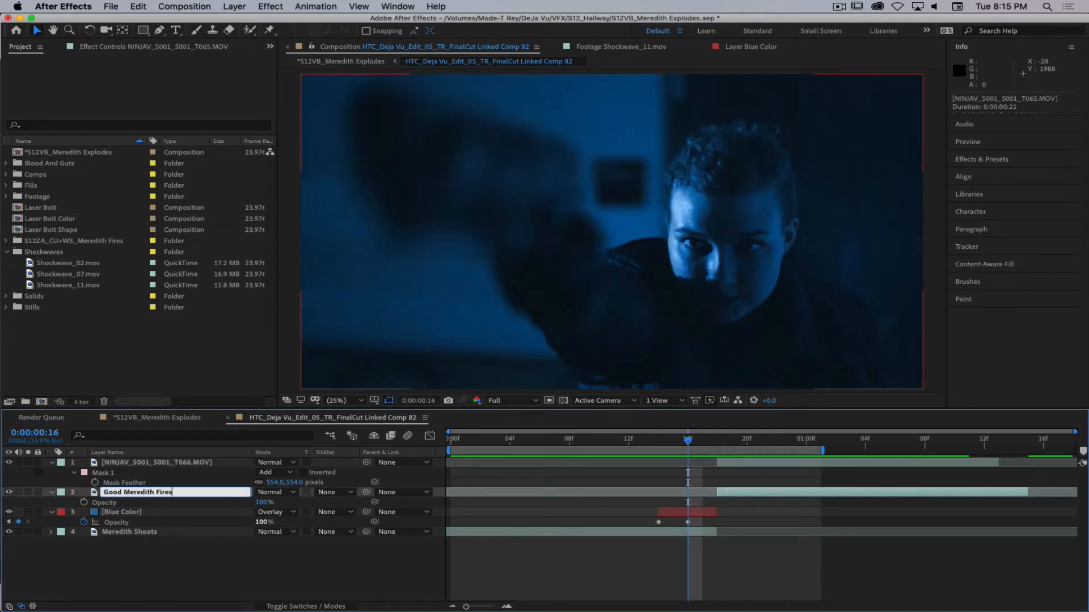
key(Return)
Rename the NINJAV_S001_S001_T066.MOV layer as Bad Meredith Dies.
click(182, 463)
key(Return)
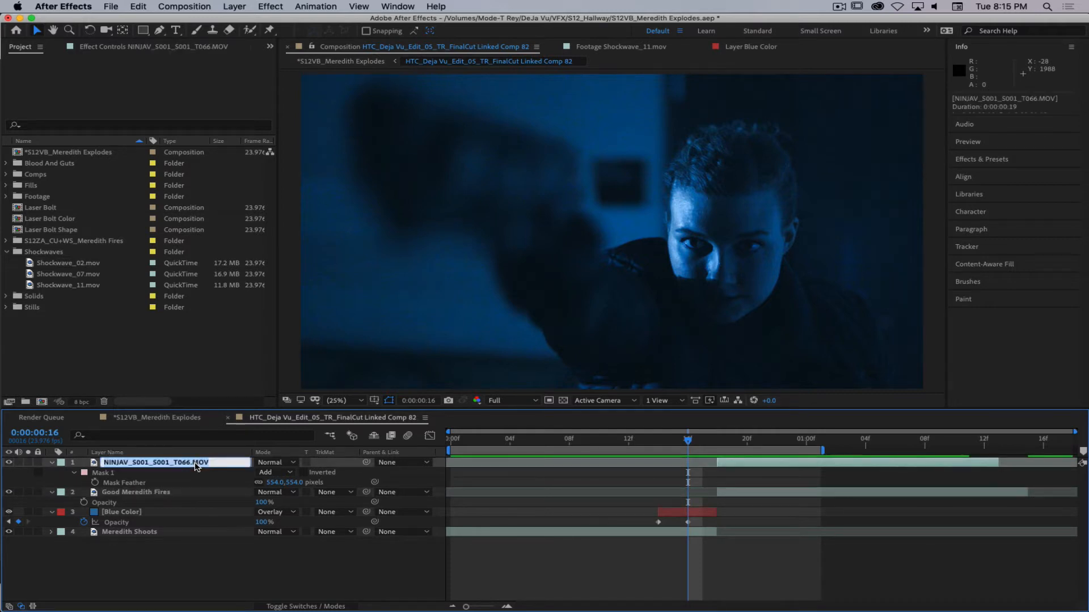
text(Bad Meredith Dies)
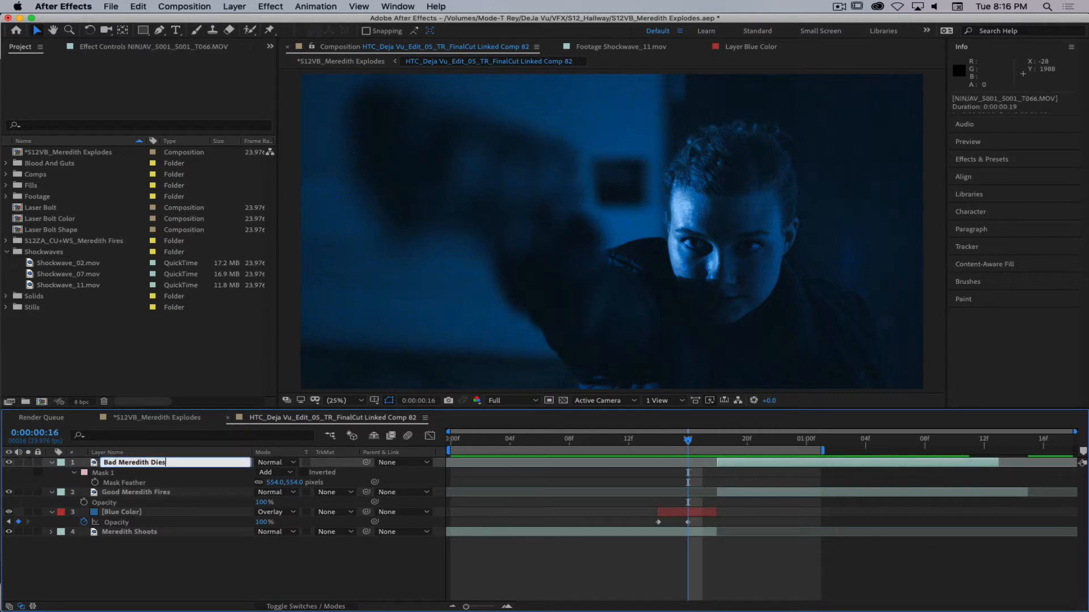
key(Return)
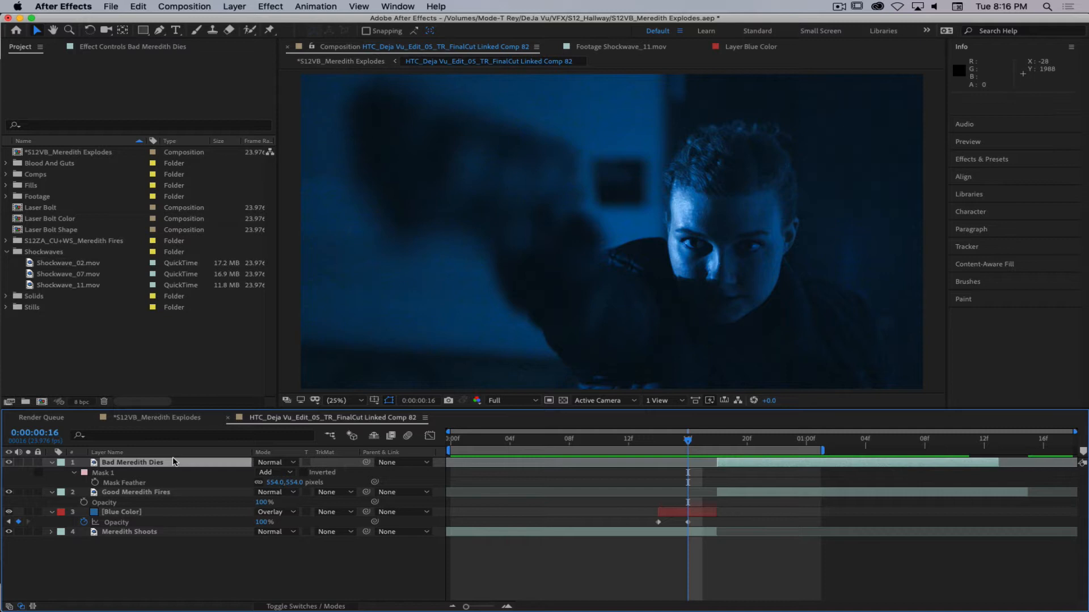
Collapse the open properties of the Bad Meredith Dies, Good Meredith Fires and Blue Color layers.
click(134, 576)
click(53, 463)
click(51, 472)
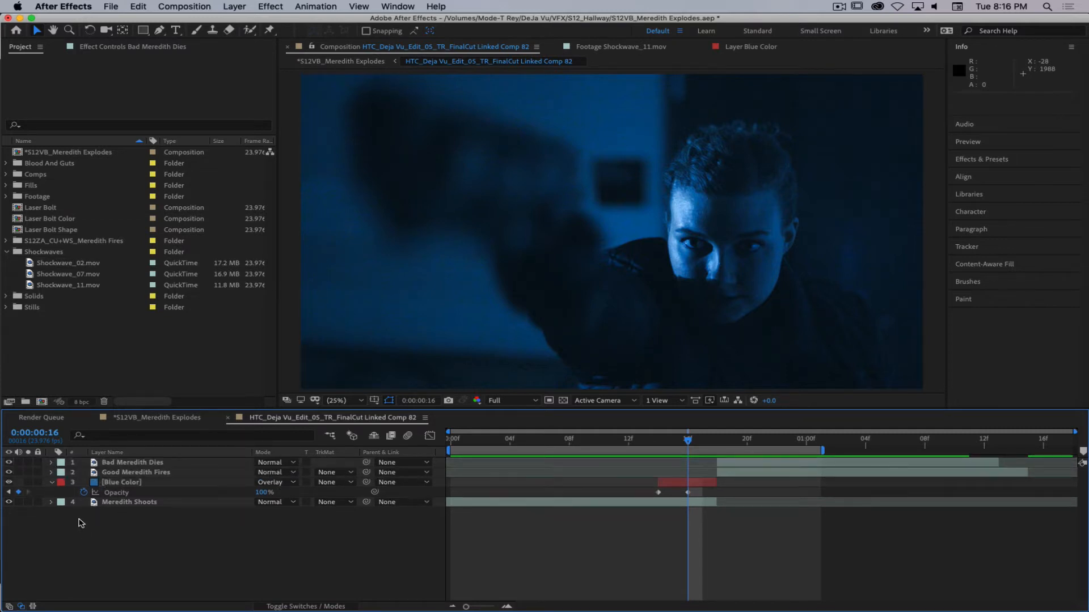
click(52, 482)
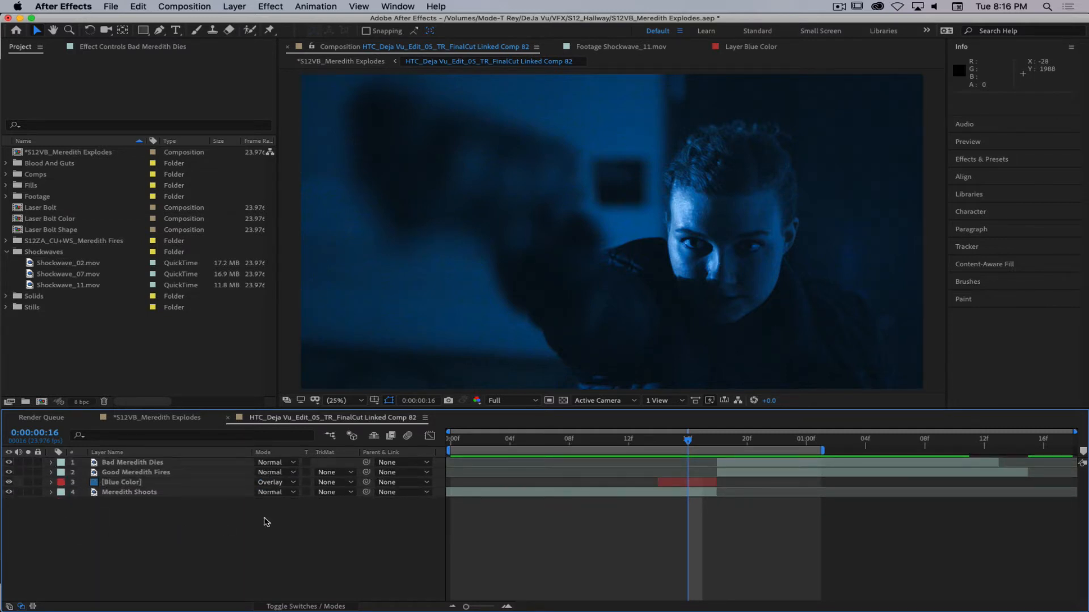
Pre-compose the Blue Color and Meredith Shoots layers as Meredith Fies PC, moving all attributes and fitting the duration to the selected layers.
click(159, 483)
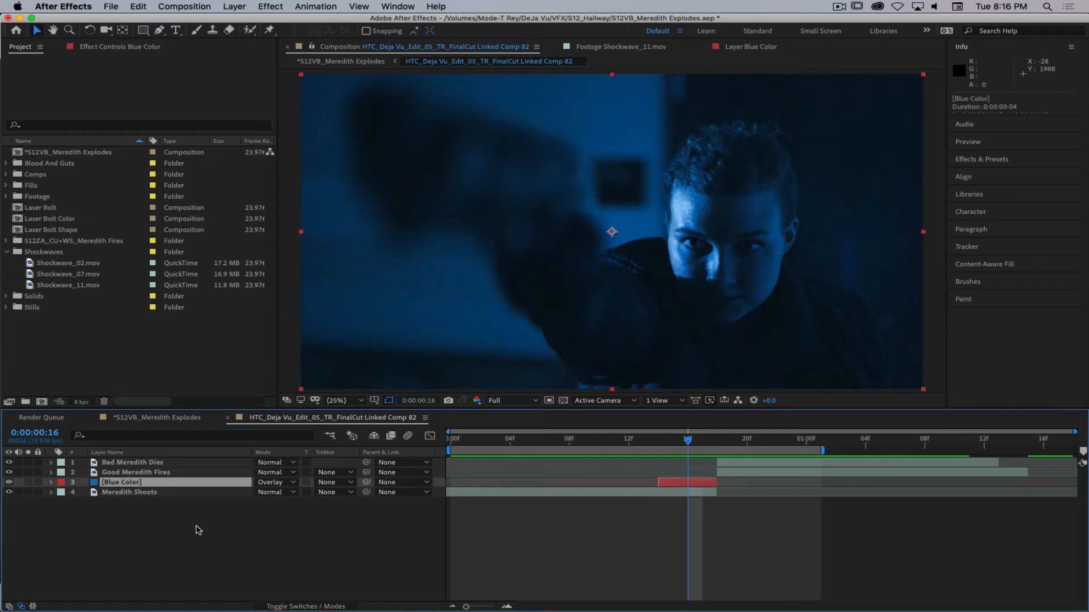
shift+click(136, 493)
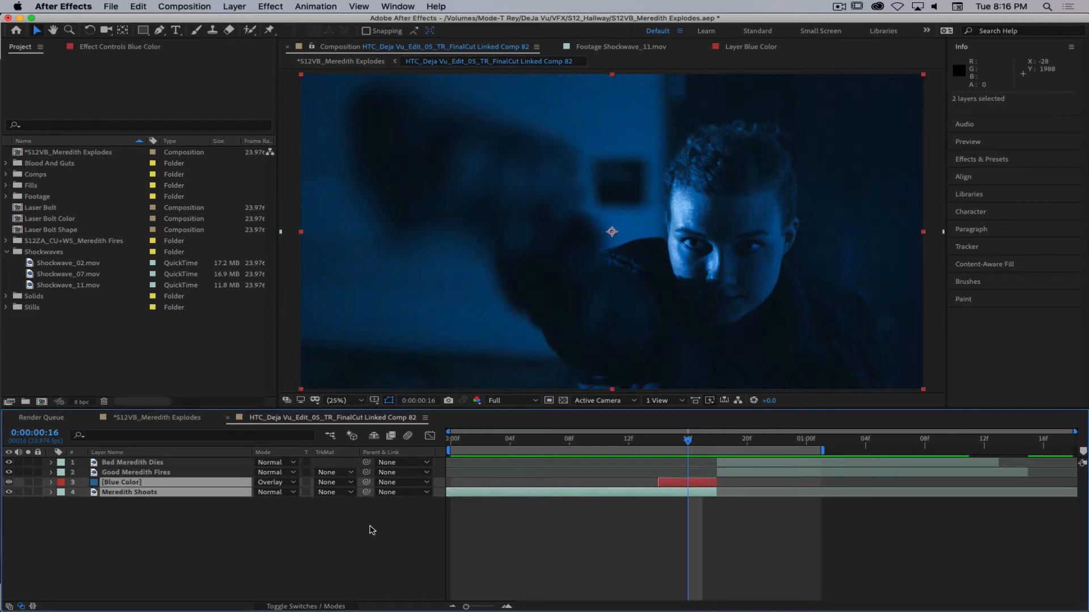
right_click(174, 492)
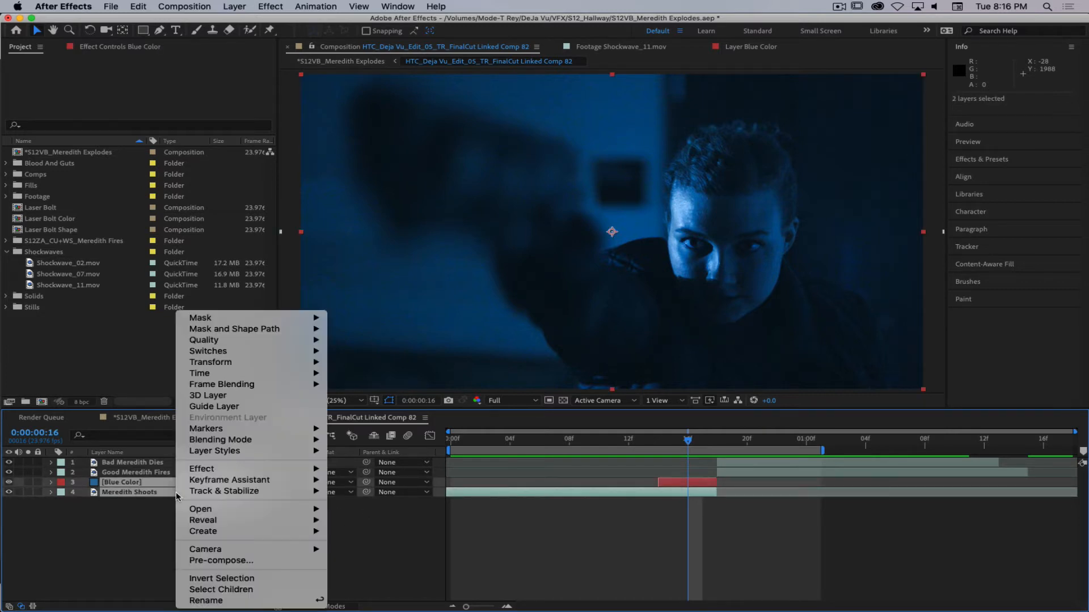
click(239, 561)
text(Meredith Fies PC)
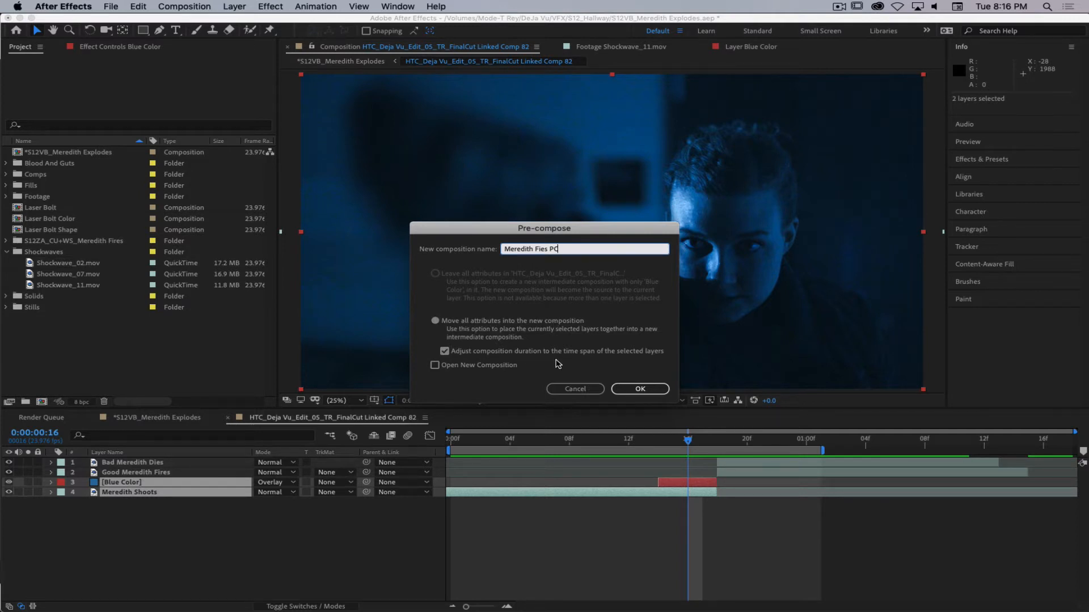
click(641, 391)
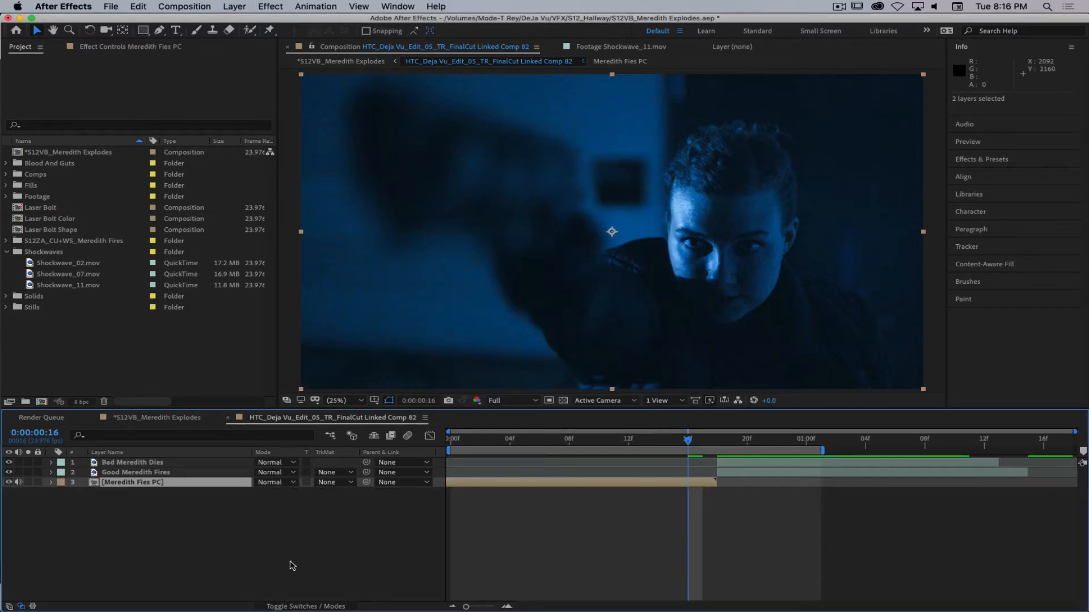
click(288, 565)
double_click(105, 485)
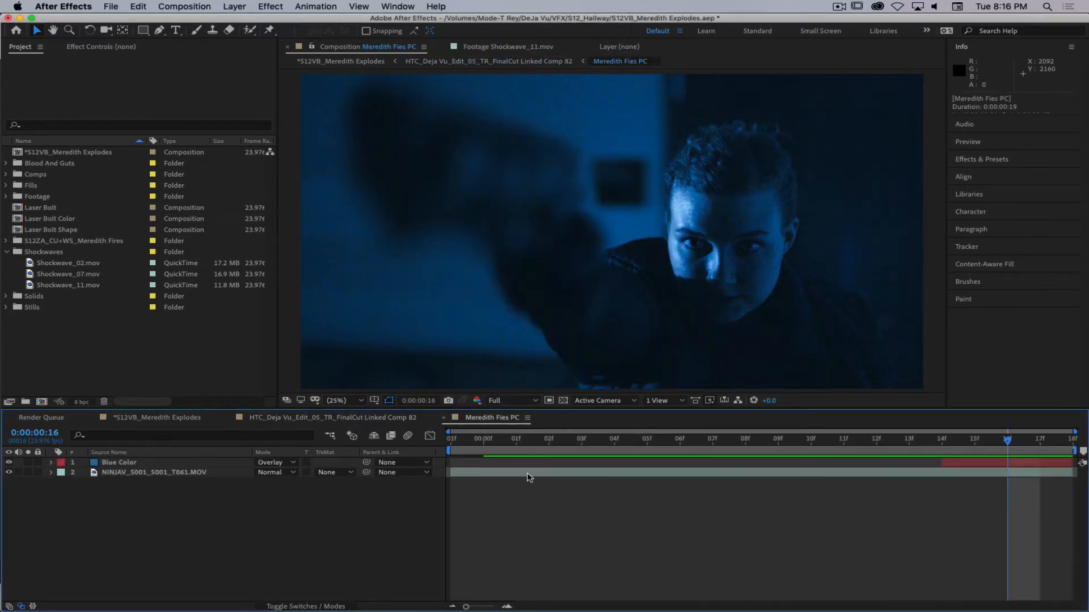
drag(1009, 441, 946, 460)
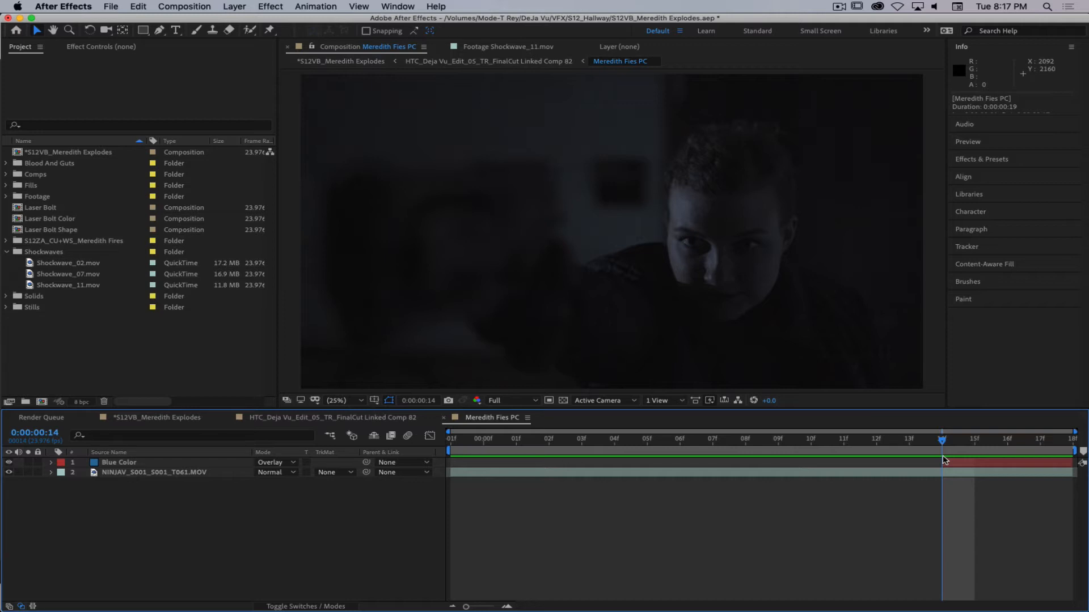
key(super+s)
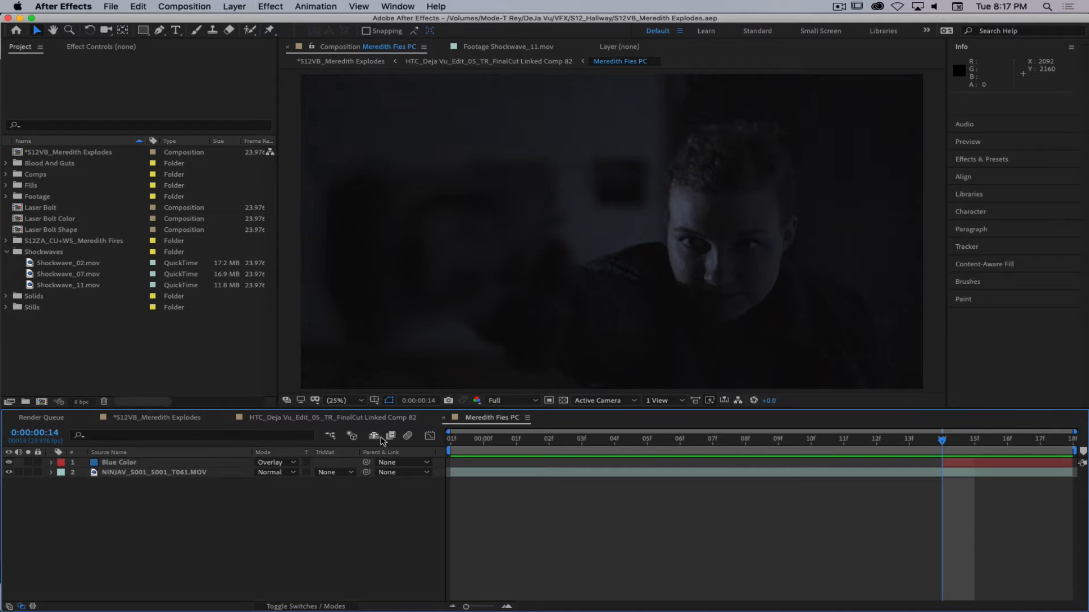
Compare the Shockwave_02 and Shockwave_07 clips in the project and scrub through Shockwave_07 in the footage viewer.
click(100, 361)
click(34, 264)
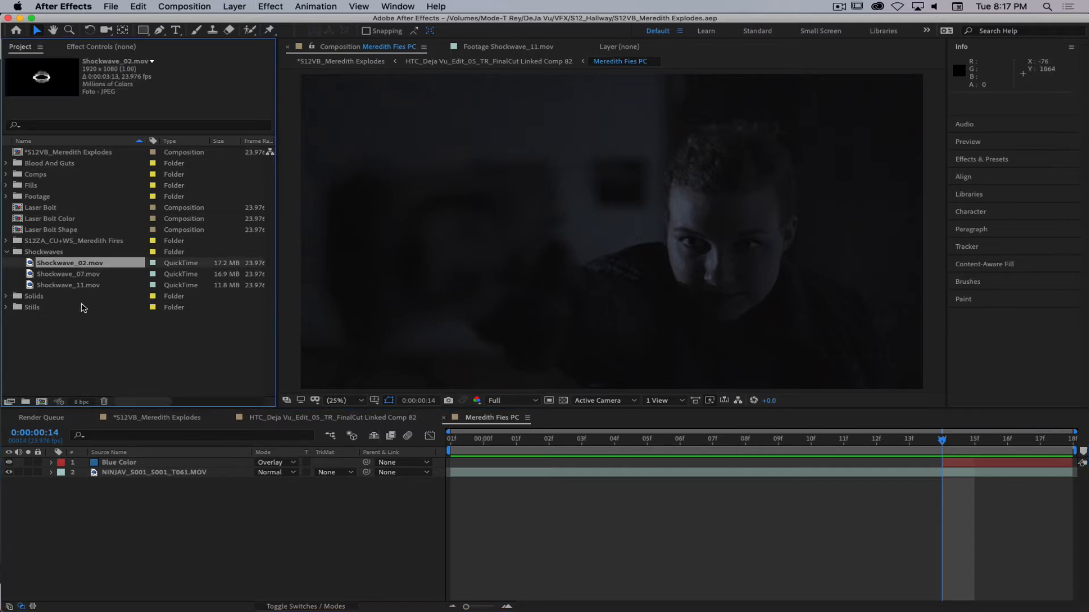
click(33, 275)
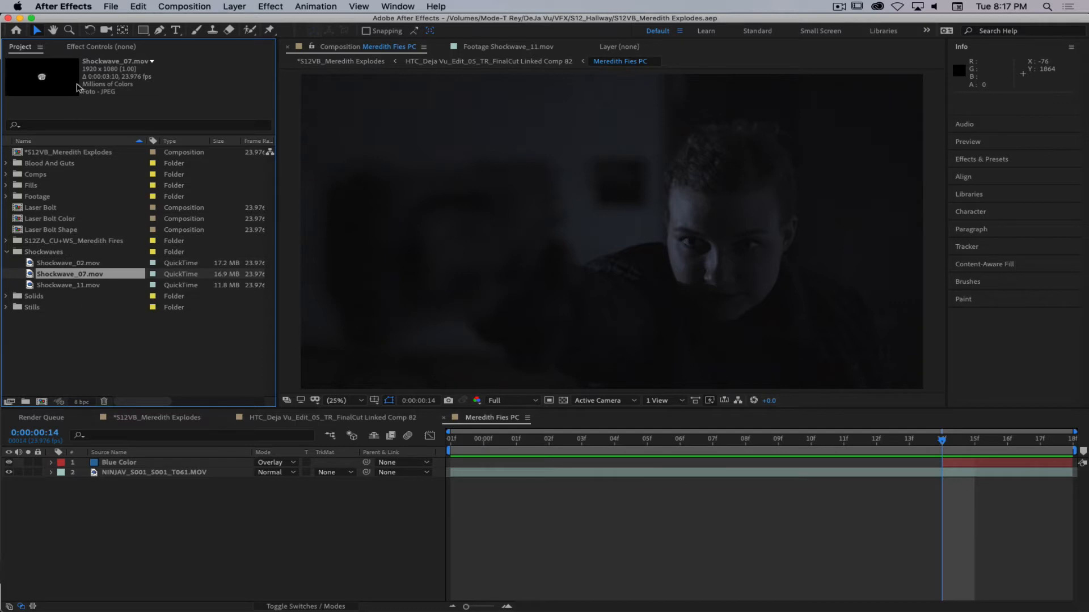
double_click(32, 275)
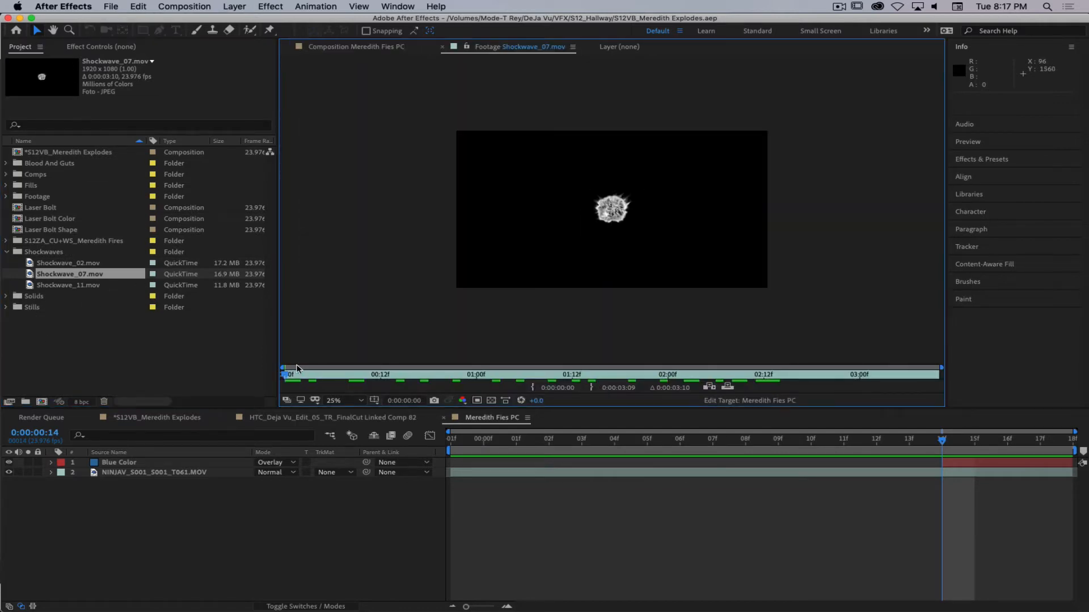
drag(285, 375, 764, 407)
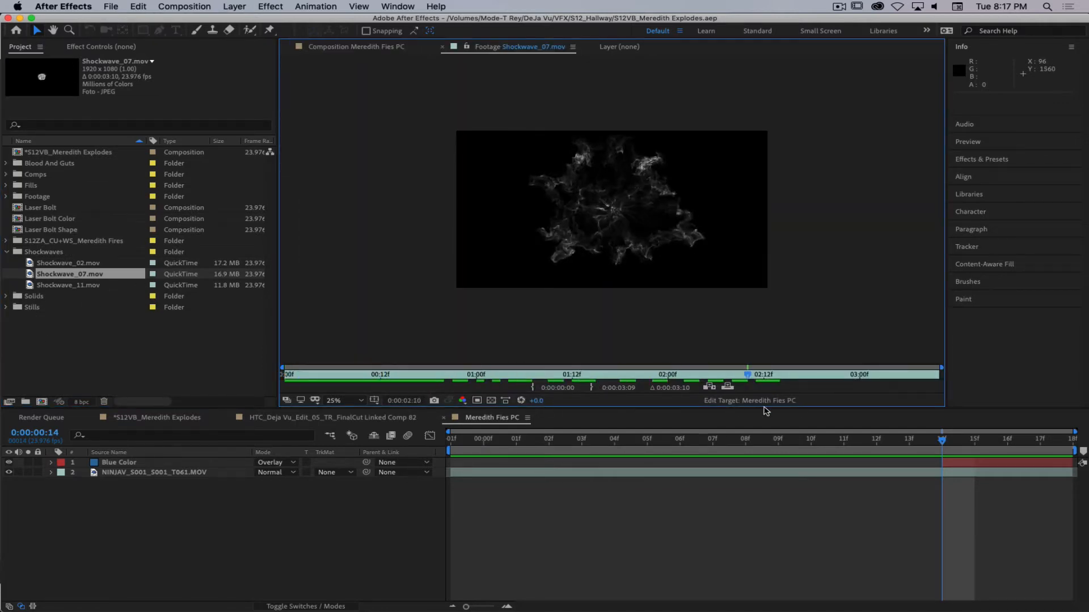
key(space)
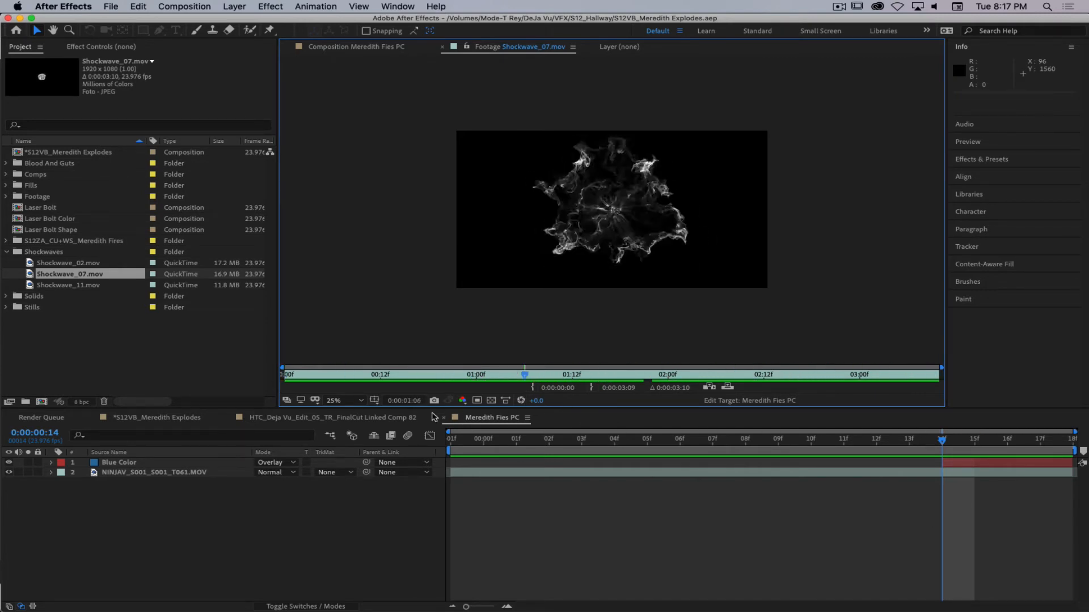
key(space)
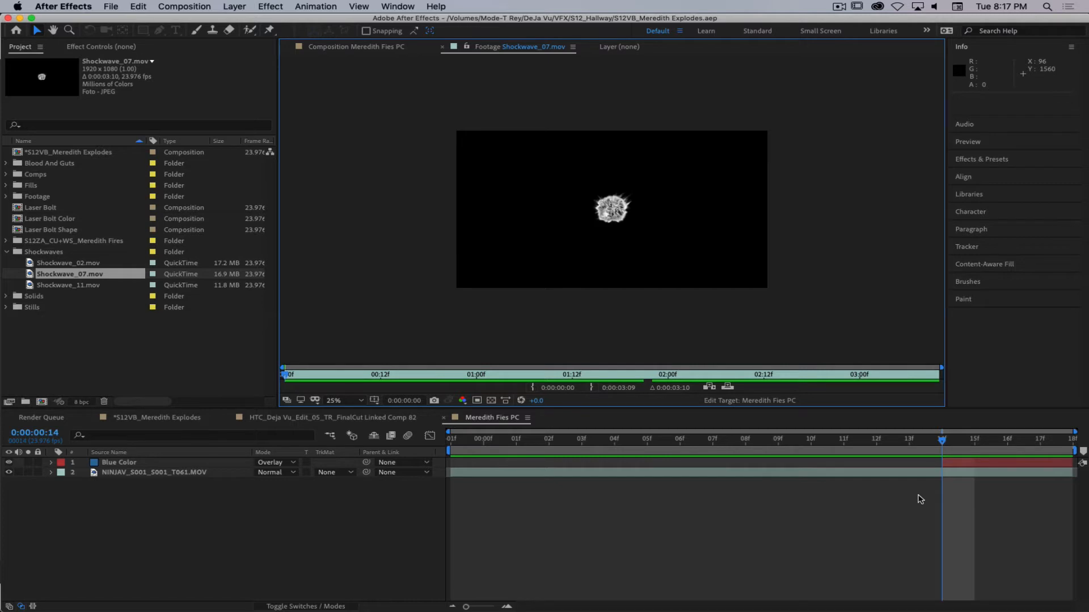
click(946, 441)
drag(946, 441, 1057, 450)
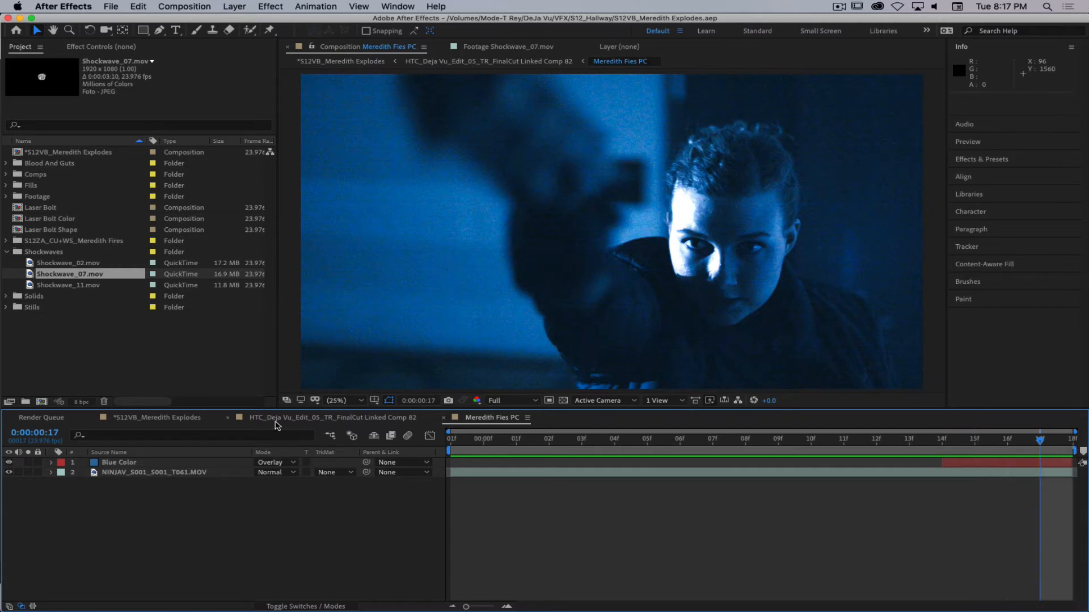
key(Tab)
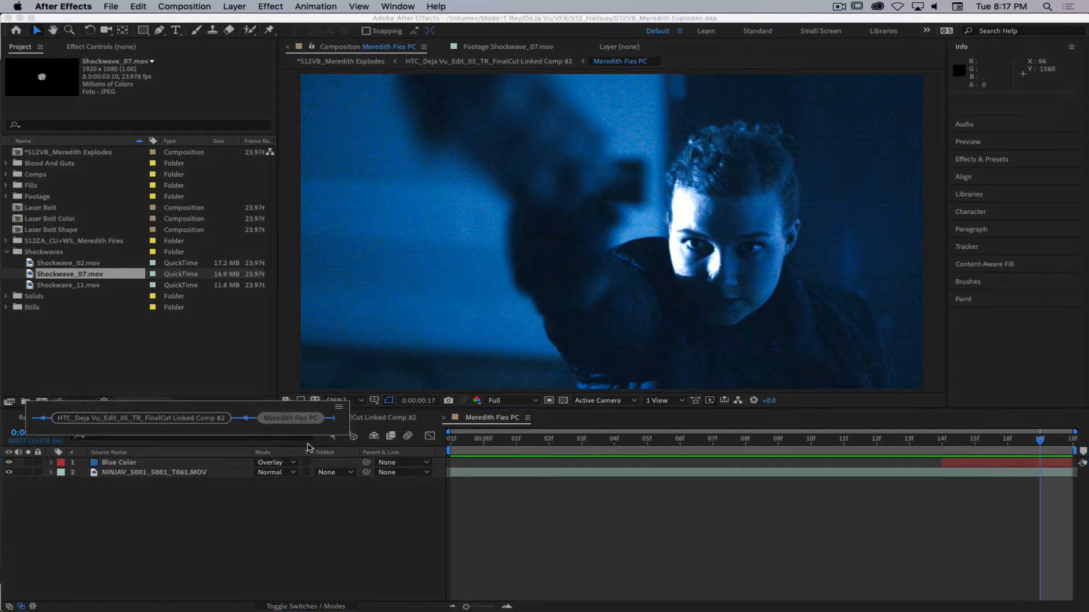
click(151, 420)
drag(703, 444, 669, 463)
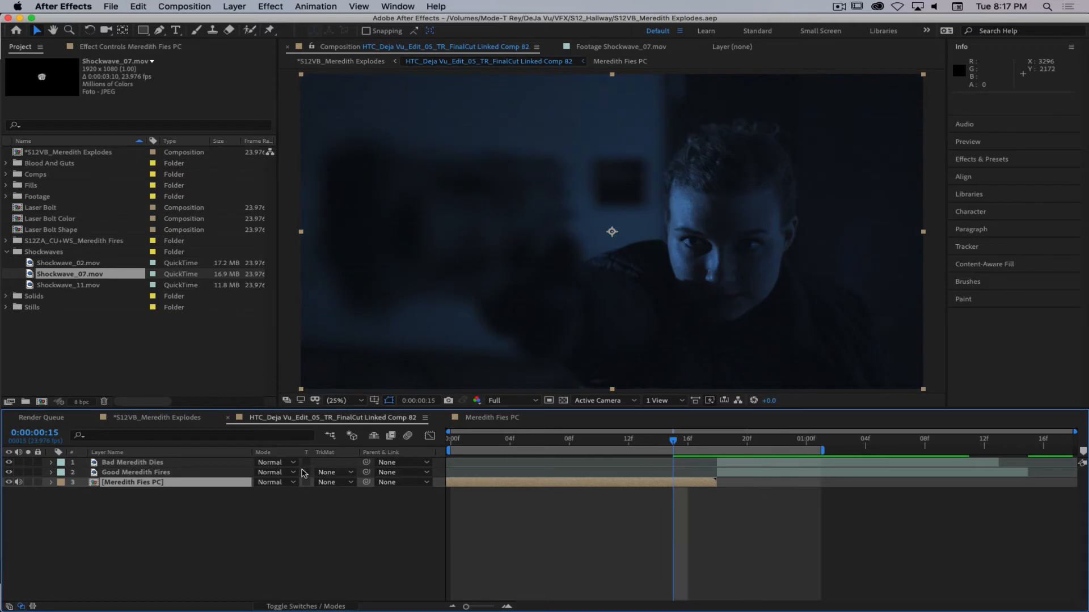
click(491, 421)
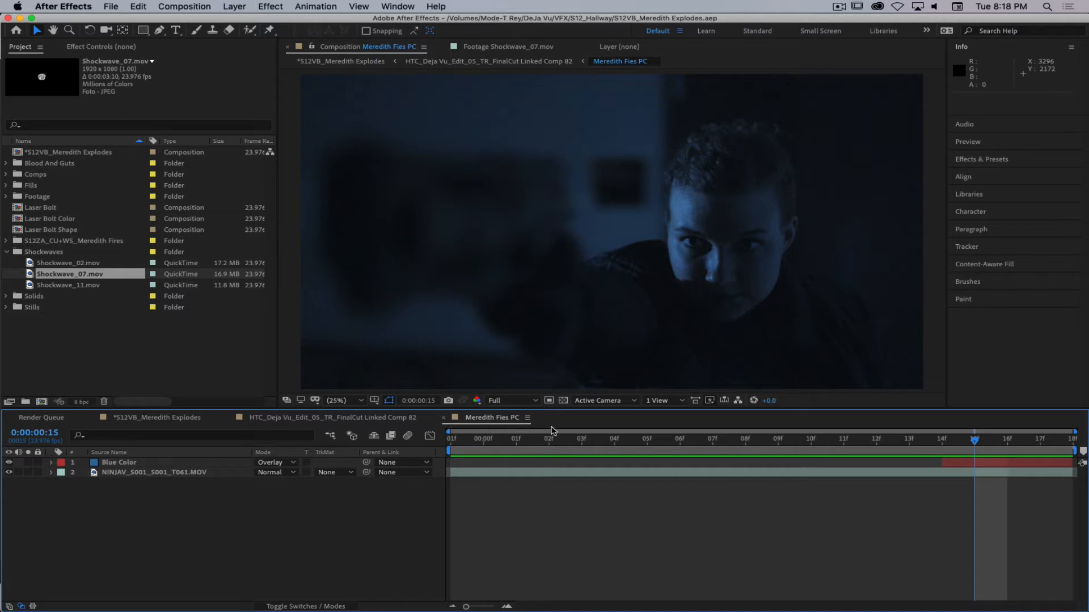
drag(966, 443, 944, 452)
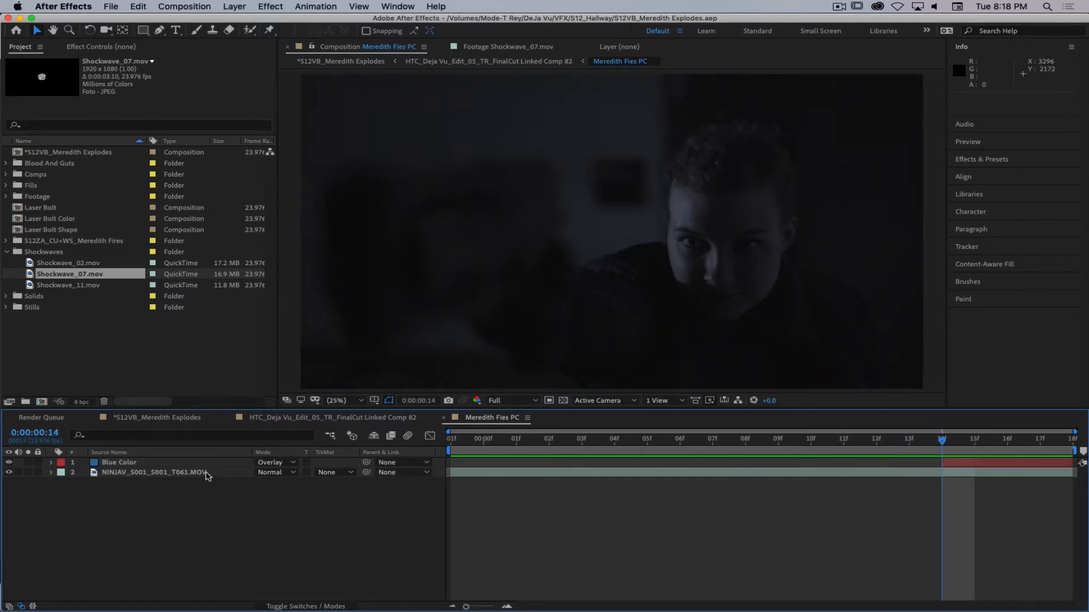
drag(31, 274, 117, 457)
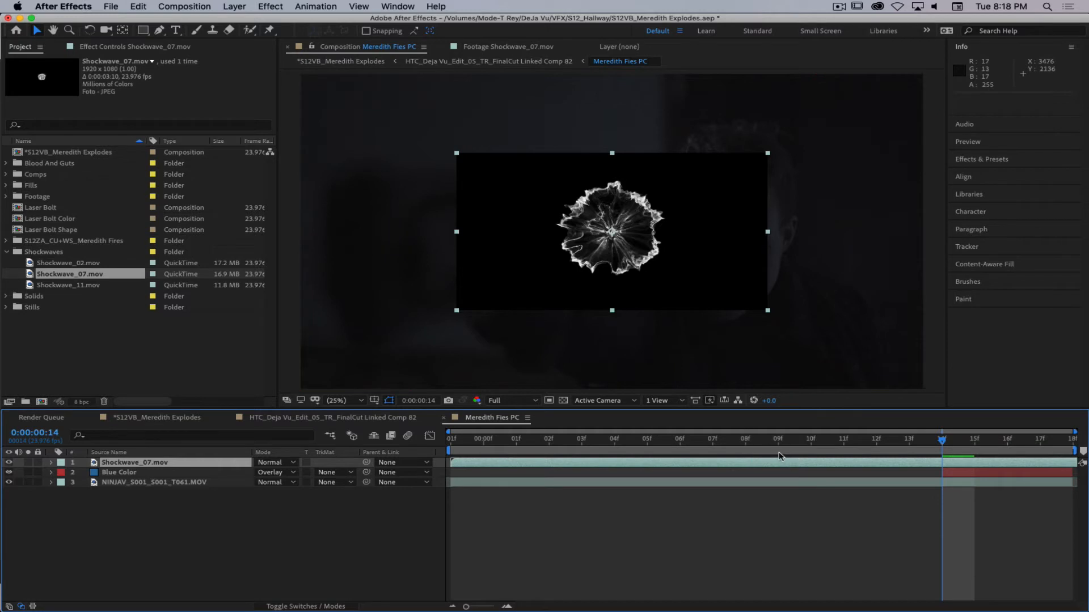
drag(944, 442, 956, 468)
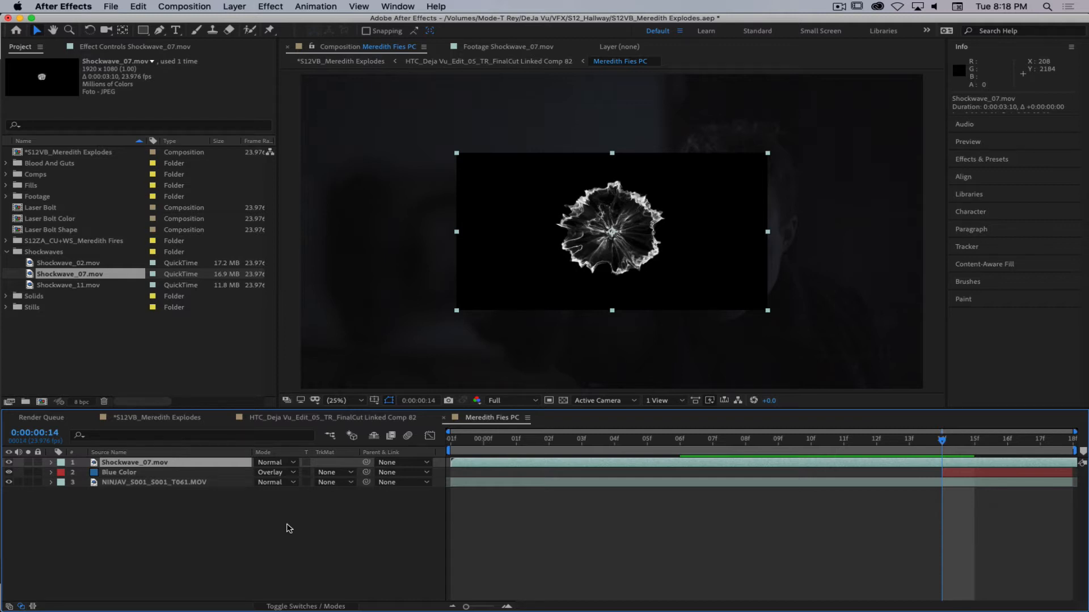
click(273, 463)
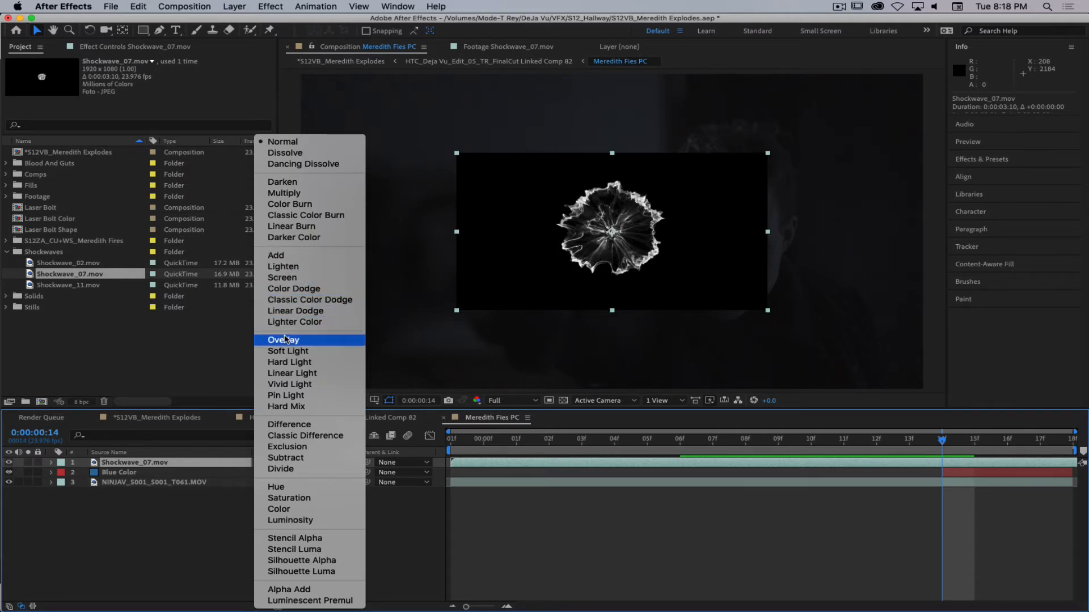
click(284, 278)
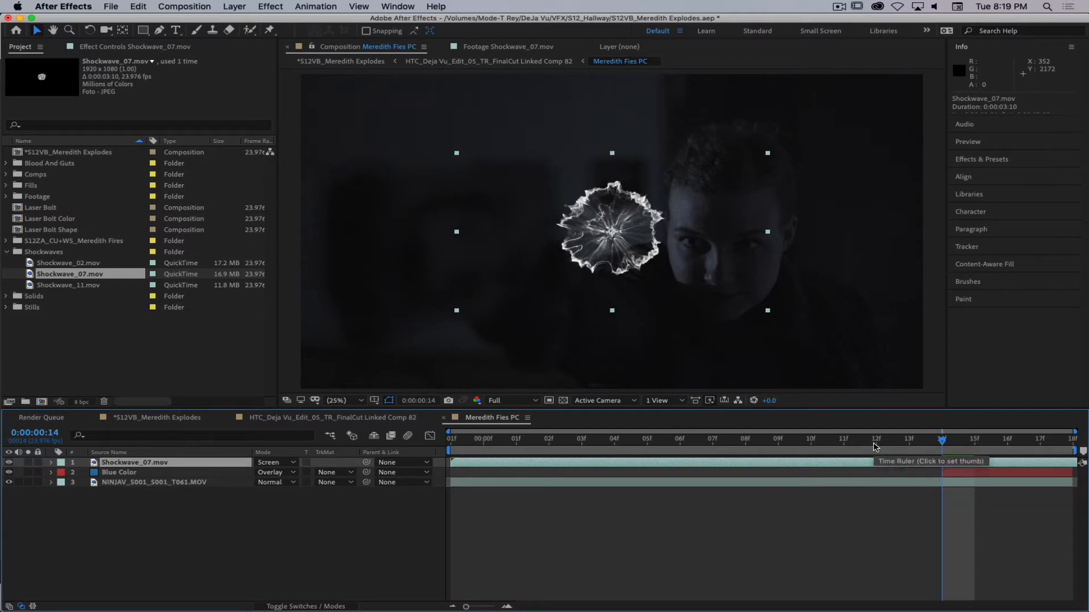
Trim the start of the Shockwave_07.mov layer to frame 14 and review it through frame 17.
key(alt+[)
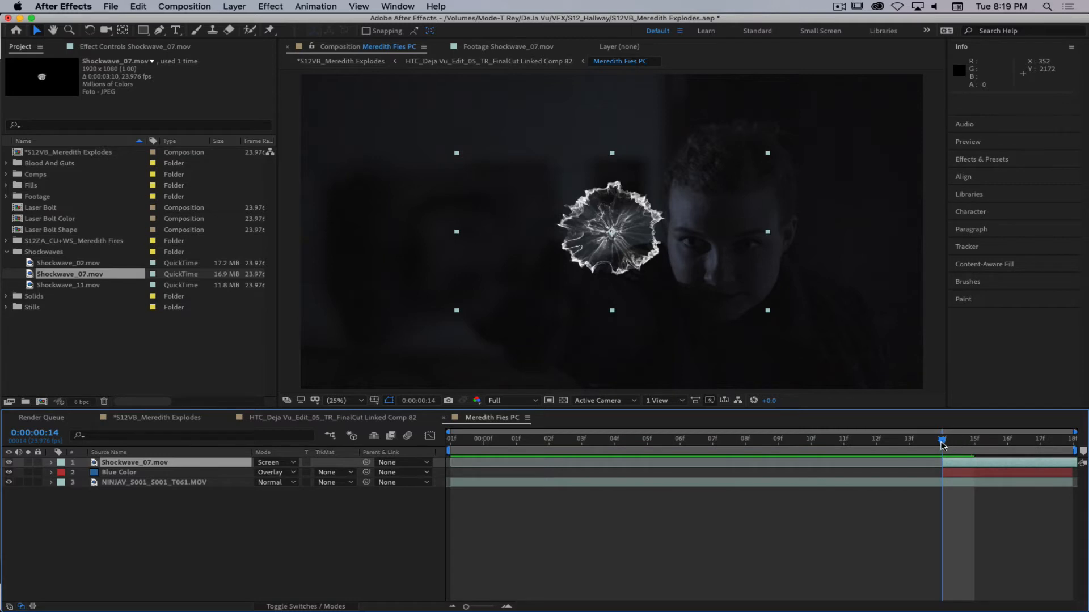
drag(942, 445, 1040, 451)
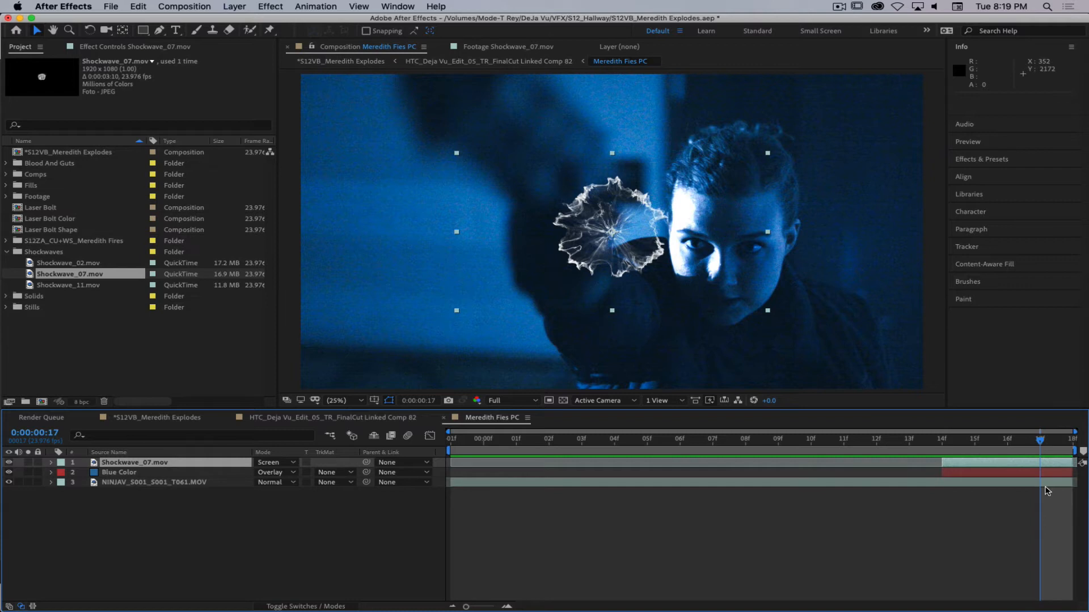
drag(1042, 444, 942, 446)
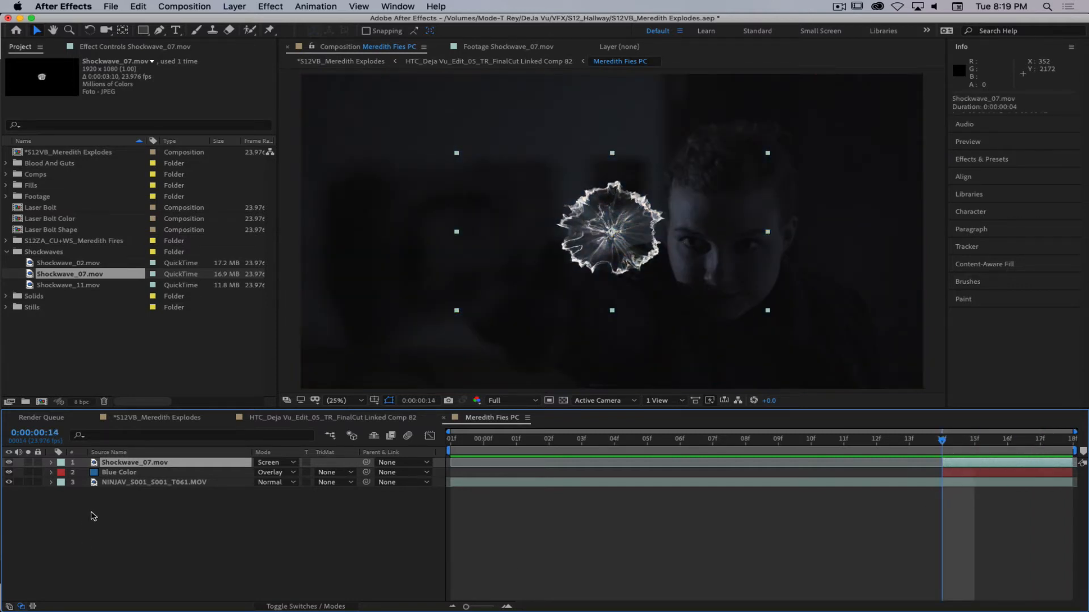
right_click(134, 464)
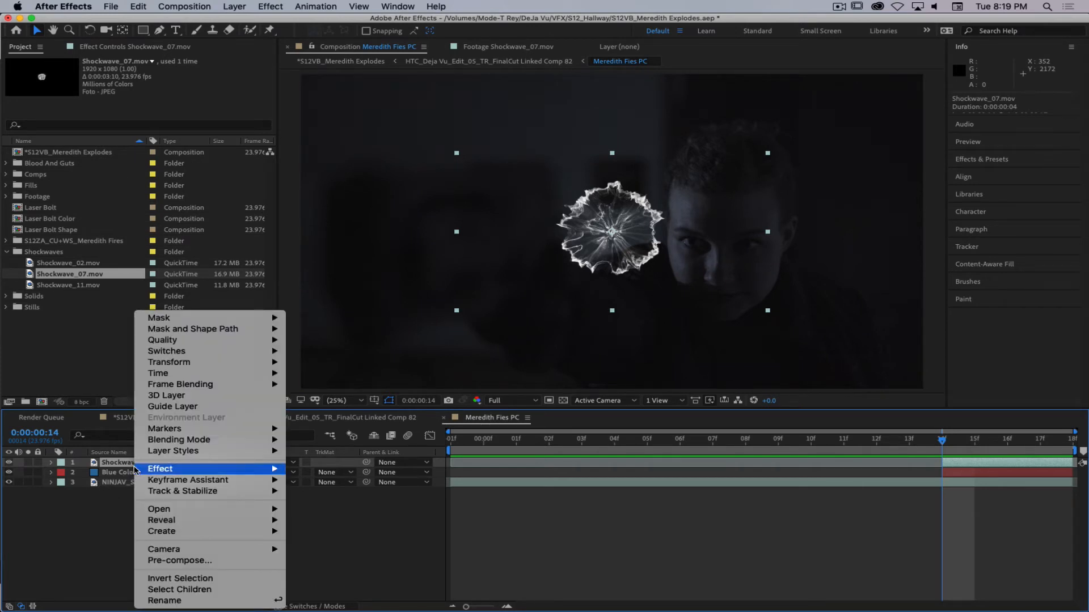
mouse_move(168, 375)
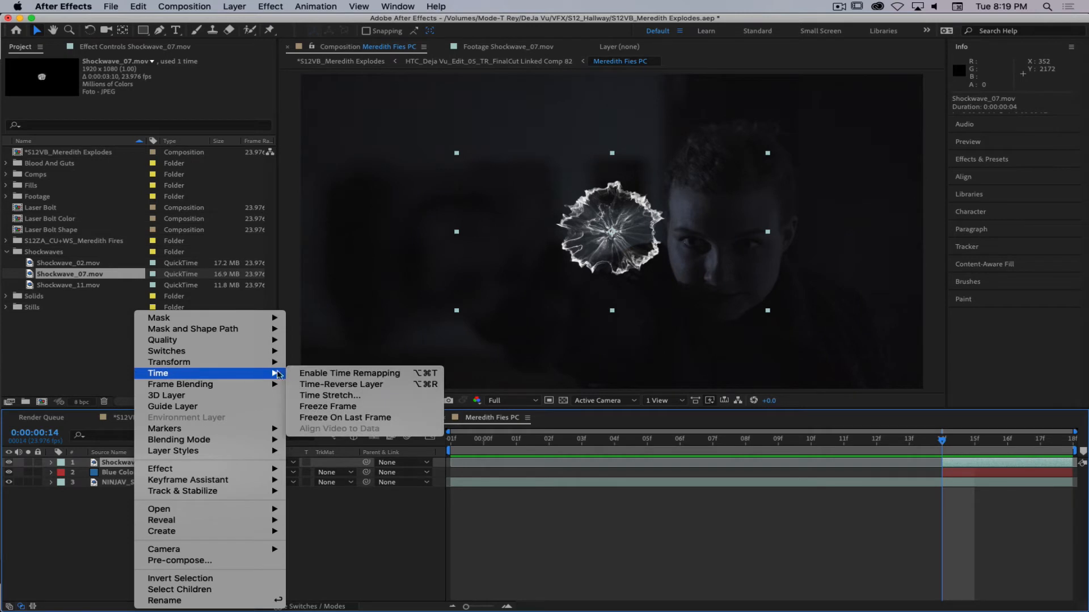
click(308, 373)
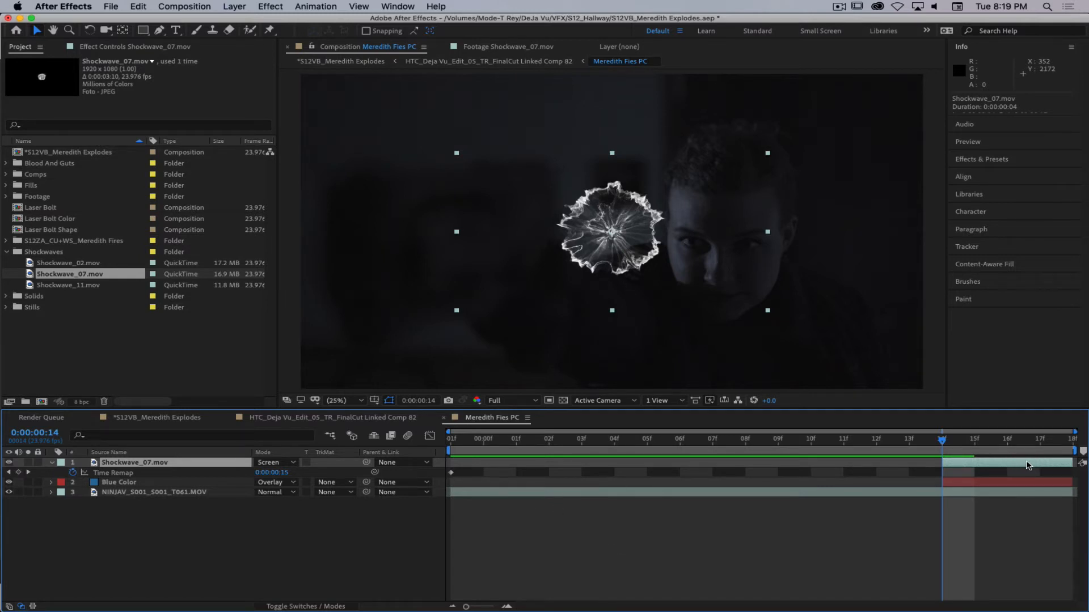
drag(1028, 465, 1061, 466)
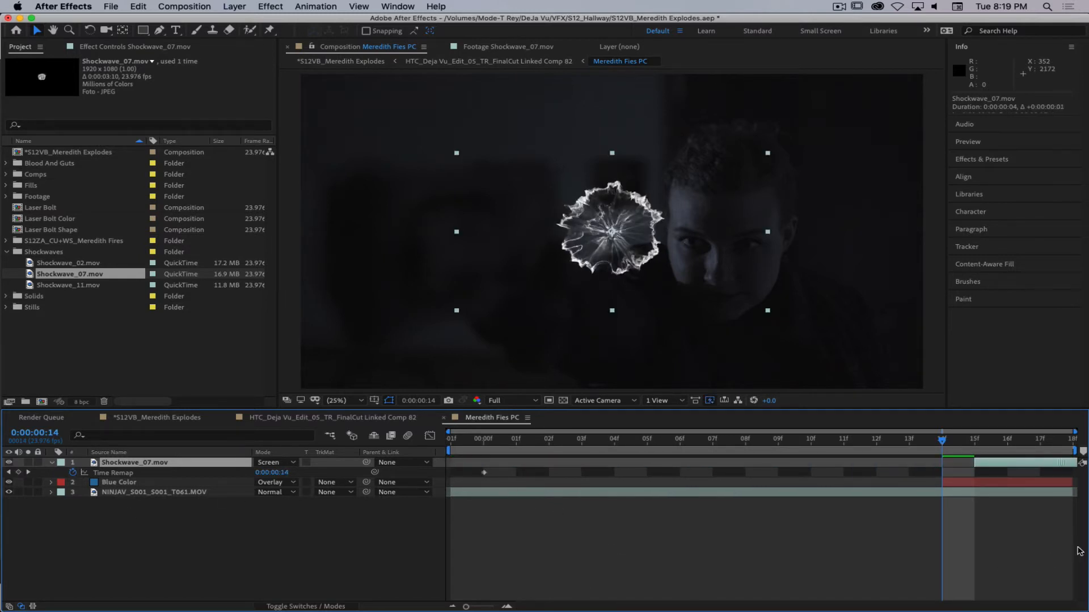
key(super+z)
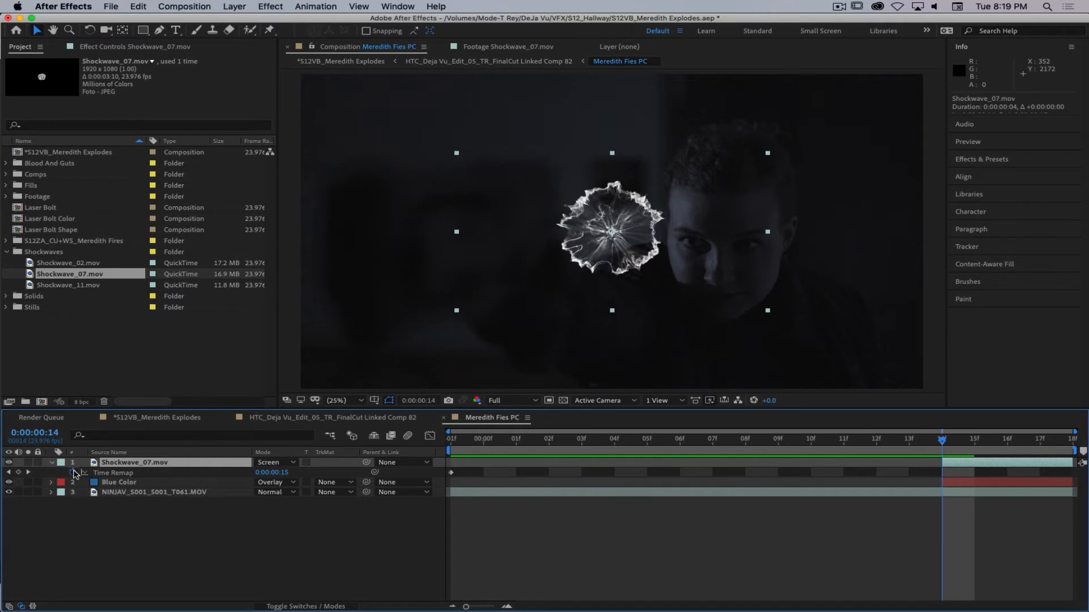
click(73, 472)
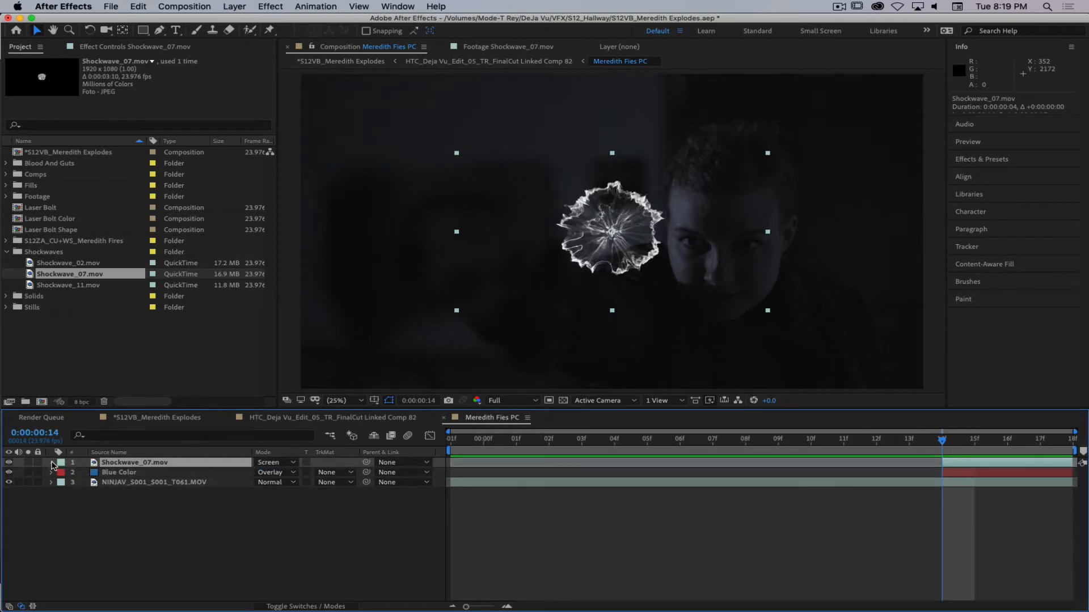
click(51, 463)
click(61, 473)
click(61, 473)
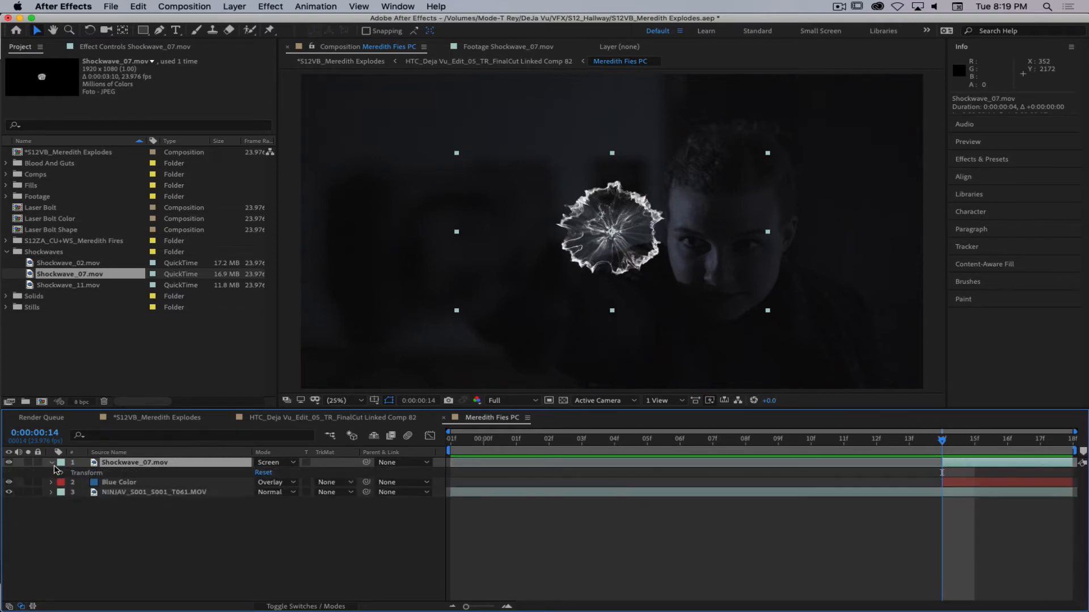
click(51, 463)
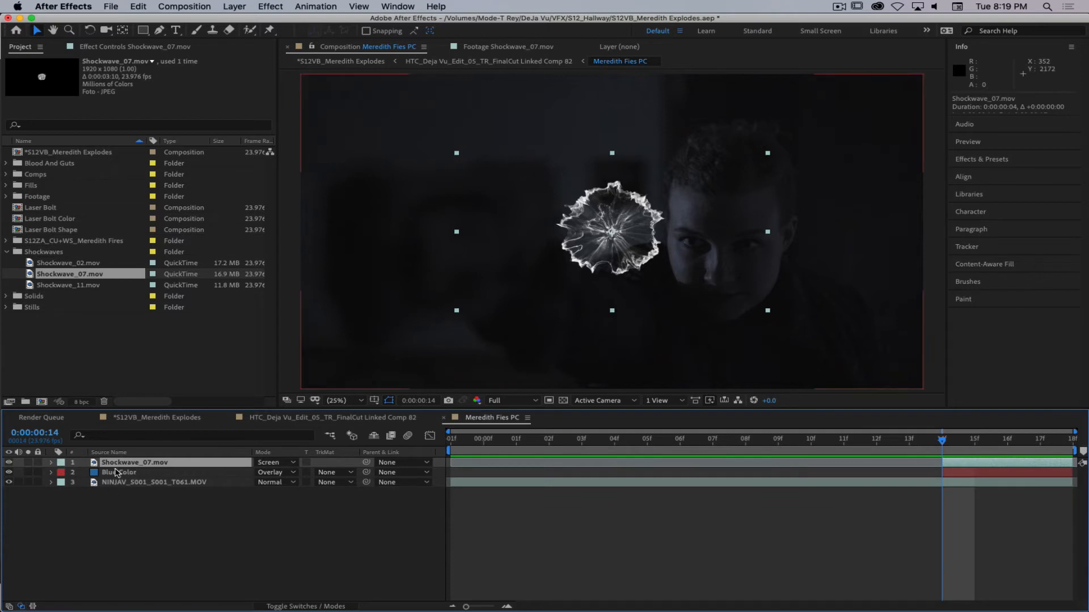
Enable time remapping on the Shockwave_07.mov layer and keyframe the remap value to 0:00:00:00 at frame 14.
right_click(182, 462)
mouse_move(272, 374)
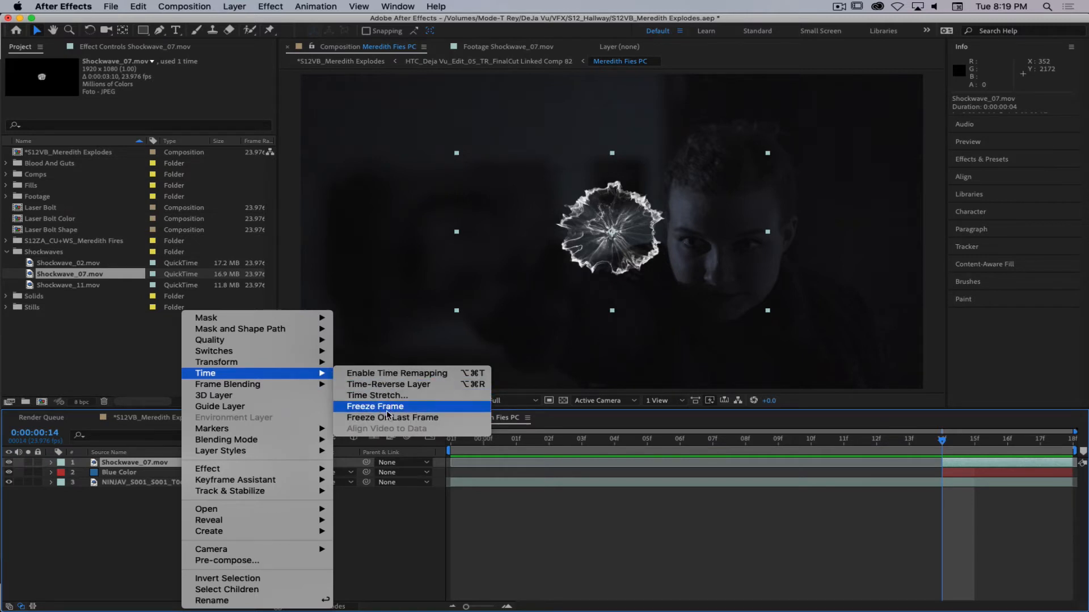
click(380, 374)
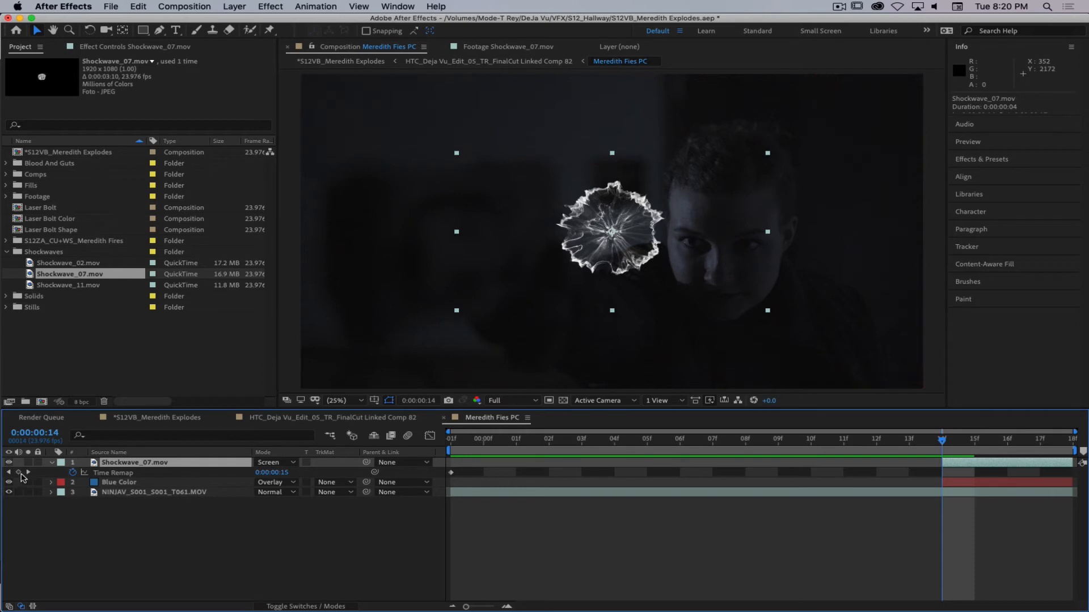
click(18, 472)
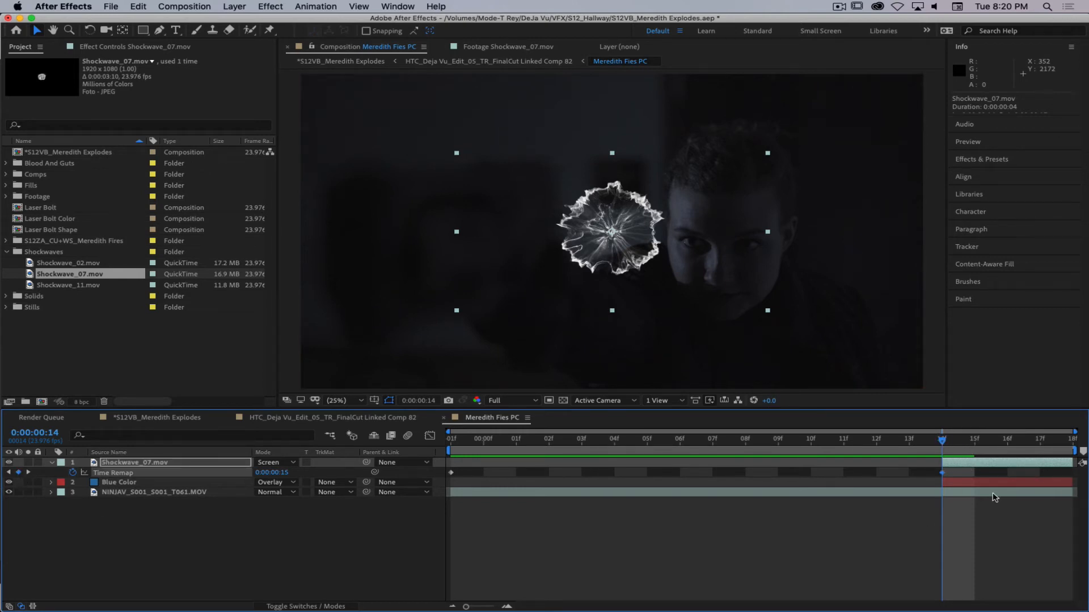
drag(279, 473, 270, 473)
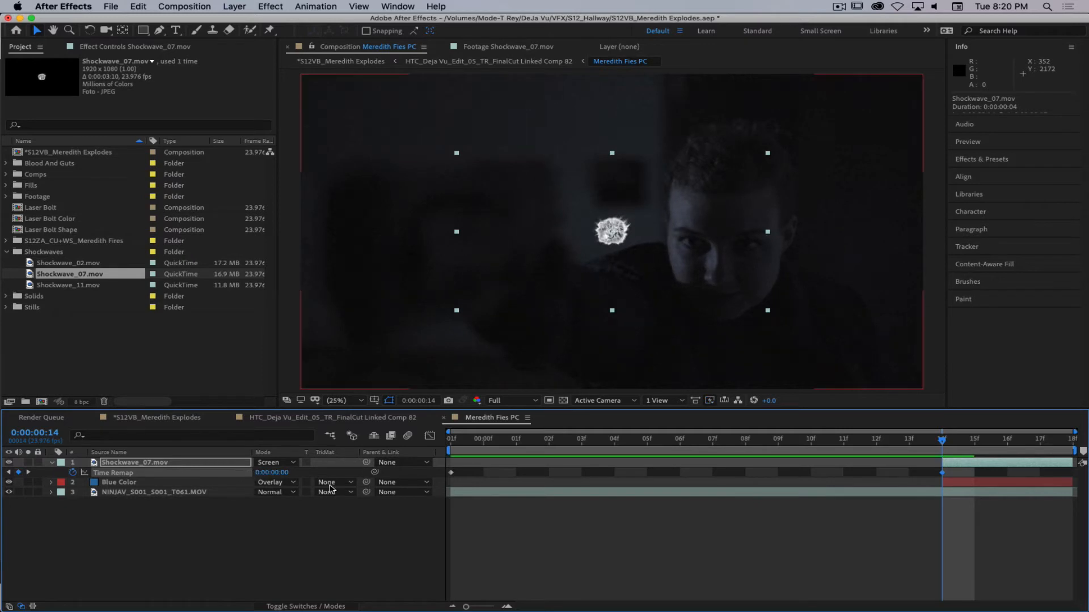
Delete the earliest Time Remap keyframe and set the remap value to 0:00:01:04 at frame 17.
click(452, 473)
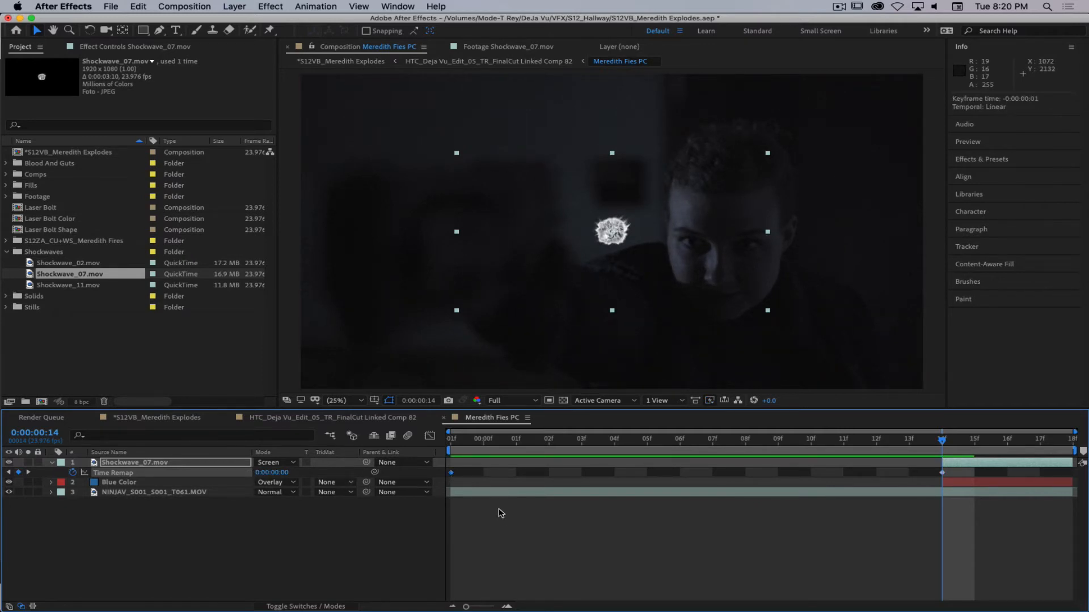
key(Delete)
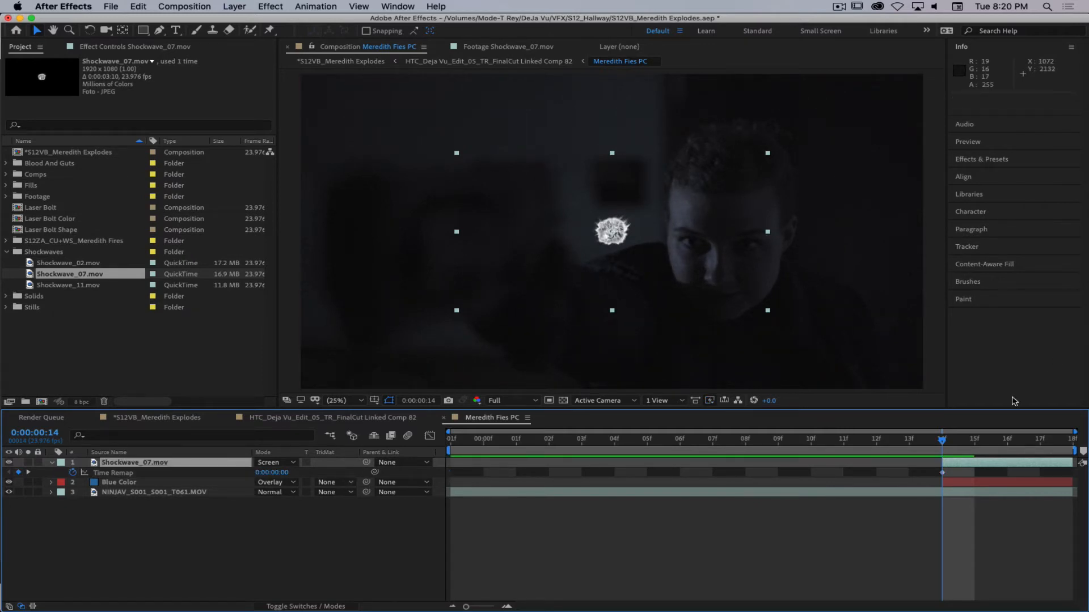
drag(944, 444, 1059, 446)
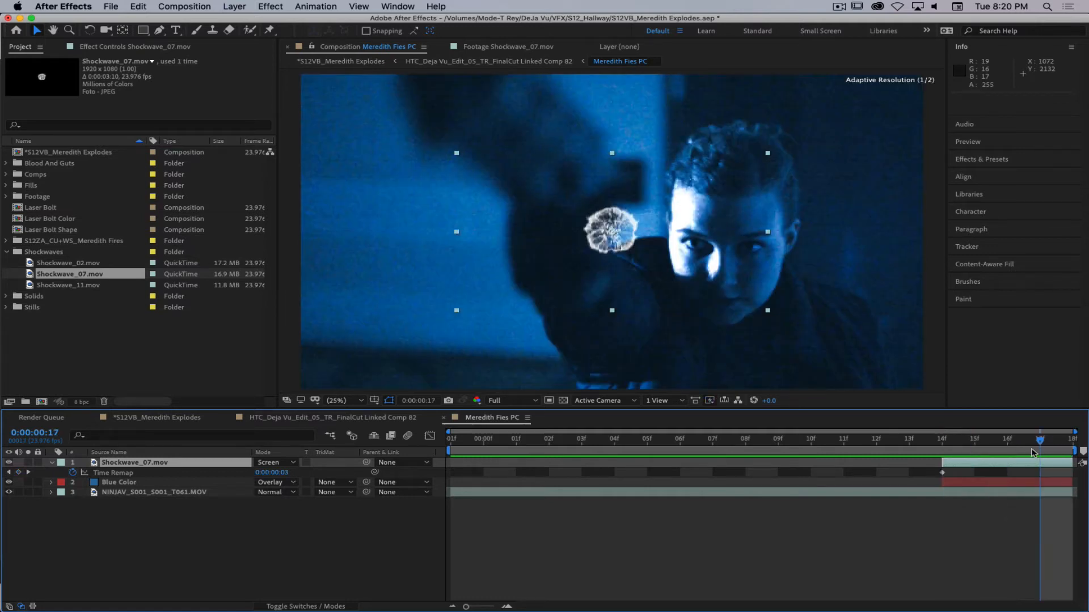
drag(281, 473, 301, 473)
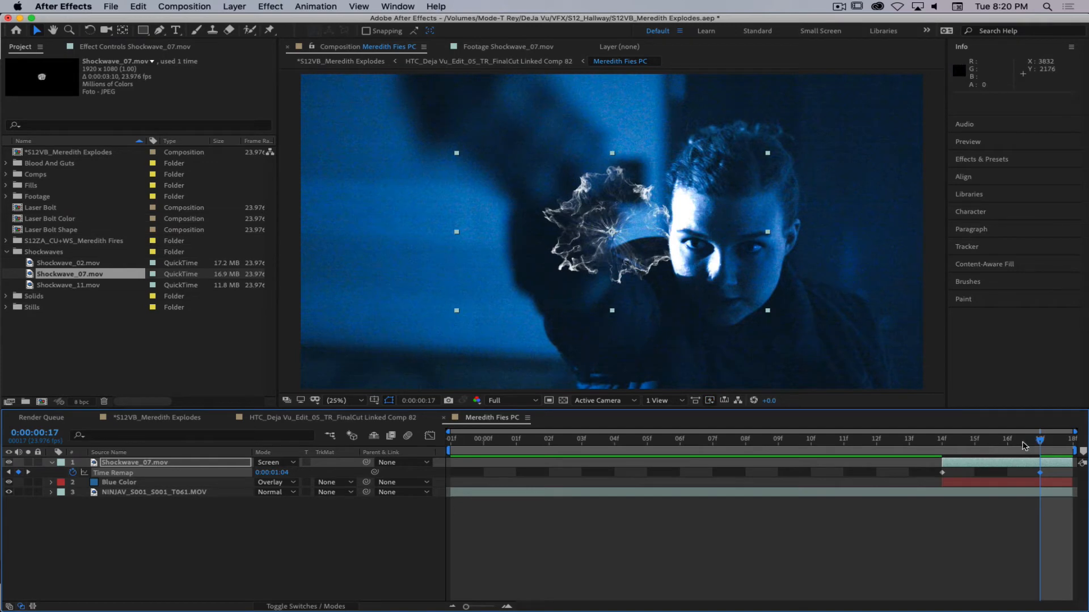
drag(1025, 446, 954, 502)
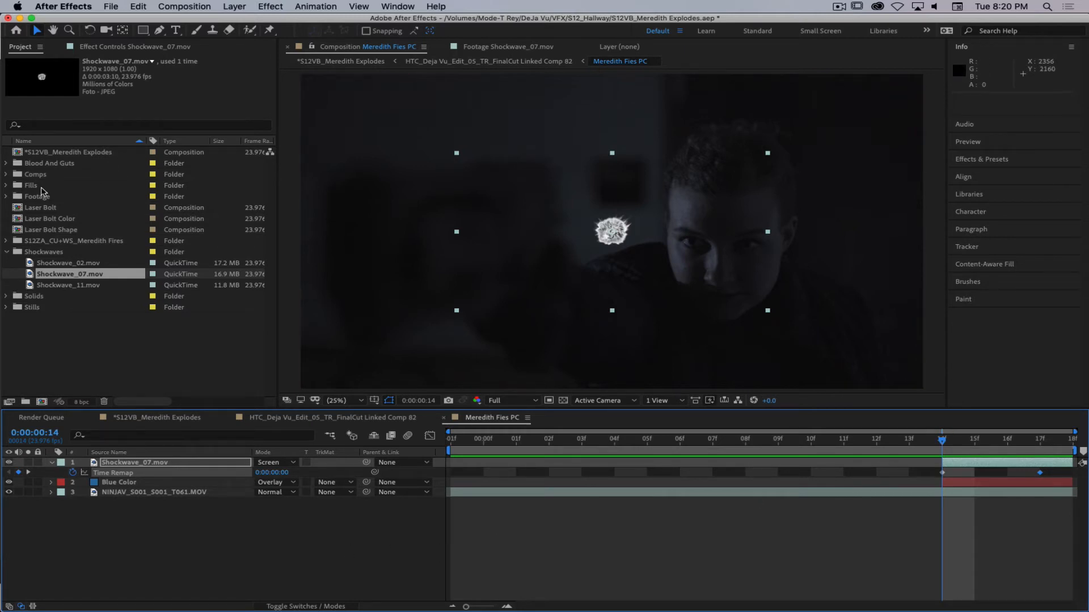
Move the Shockwave_07.mov layer over the gun muzzle, to about 320, 920, and scale it to 580%.
drag(612, 230, 354, 212)
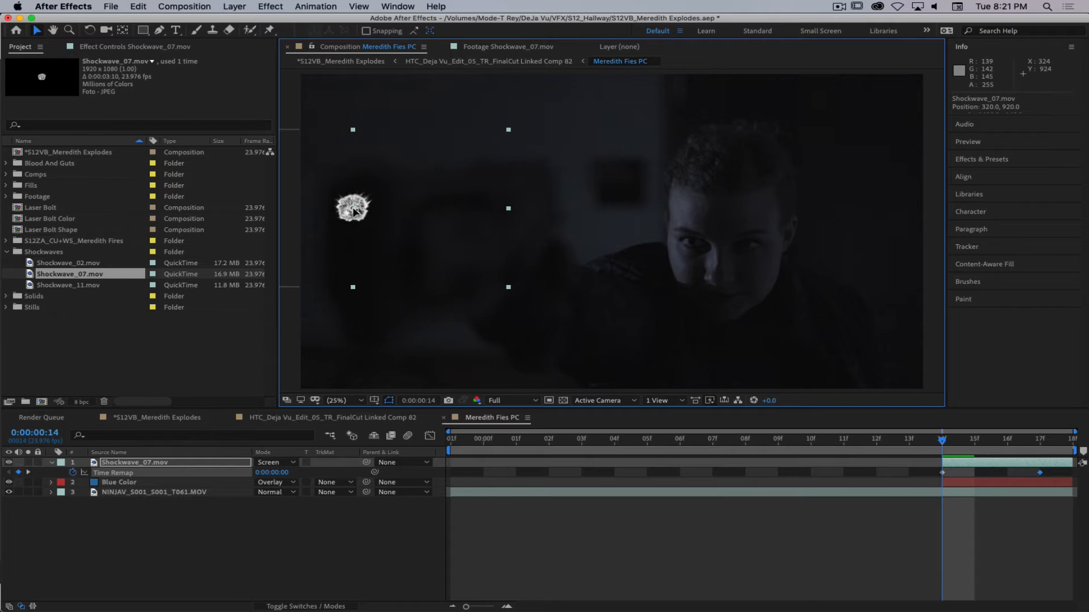
key(s)
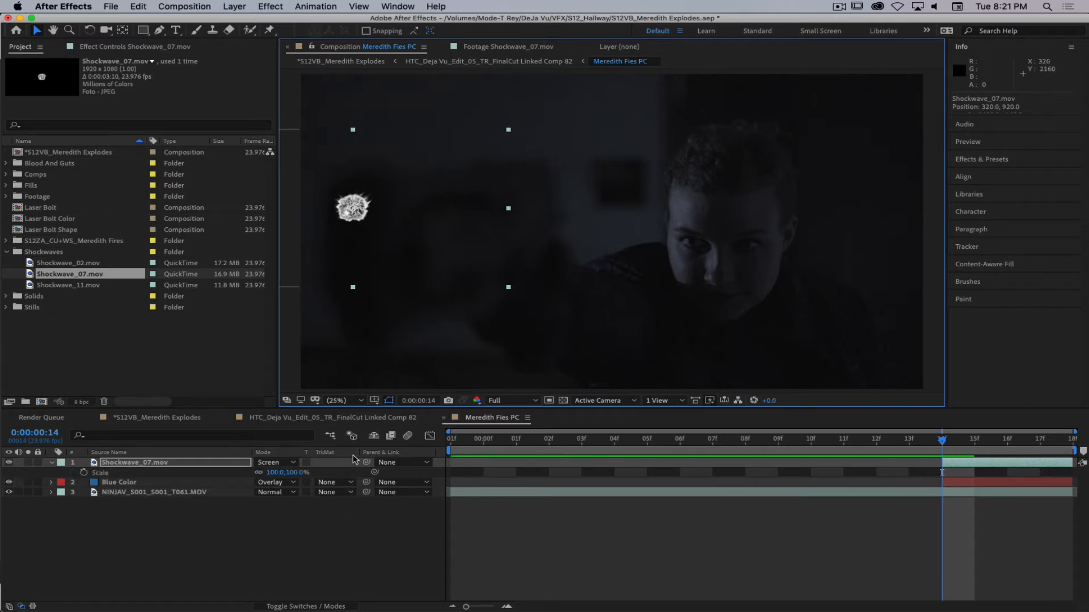
drag(300, 473, 396, 473)
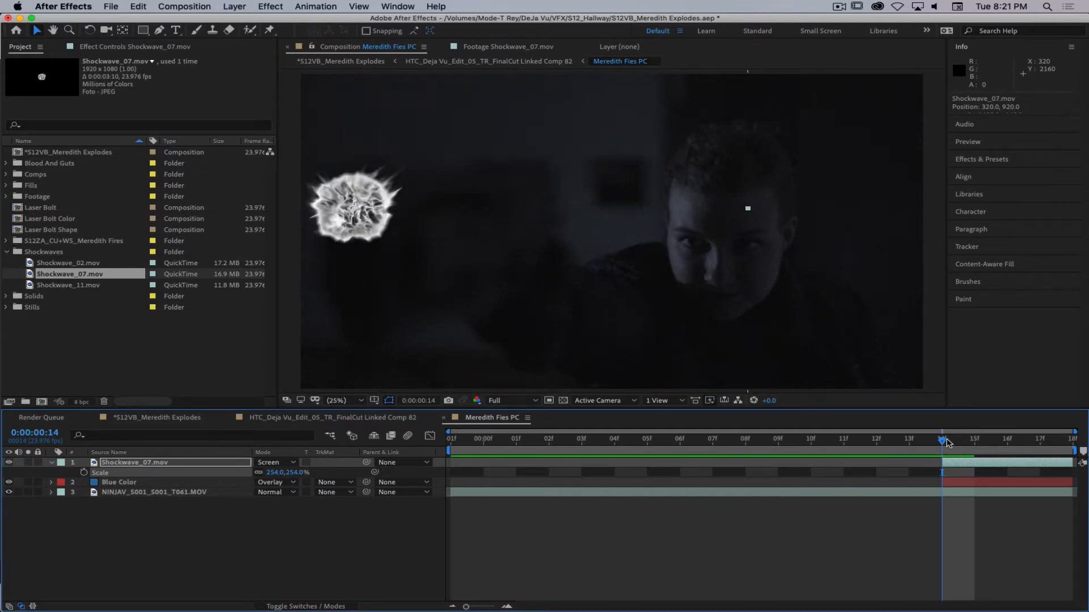
mouse_move(948, 442)
mouse_down()
mouse_move(1008, 442)
mouse_move(948, 447)
mouse_up()
drag(289, 472, 509, 479)
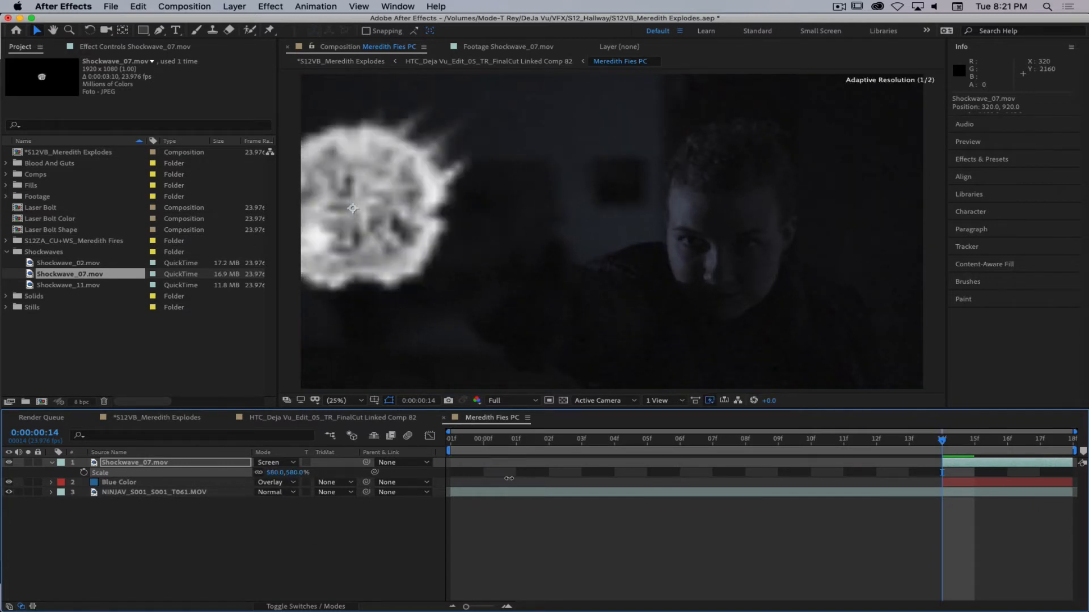
Scrub the enlarged shockwave from frame 14 to frame 17 and play the composition to check its motion.
mouse_move(943, 444)
mouse_down()
mouse_move(1081, 450)
mouse_move(943, 446)
mouse_up()
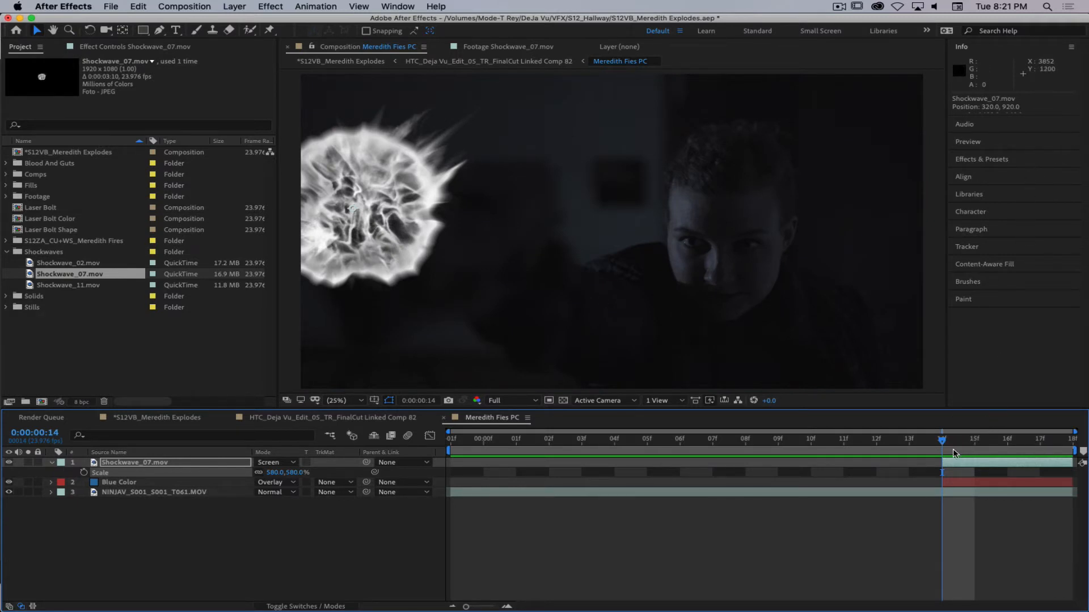
mouse_move(958, 444)
mouse_down()
mouse_move(892, 442)
mouse_move(1041, 445)
mouse_move(943, 456)
mouse_move(1042, 458)
mouse_move(946, 461)
mouse_up()
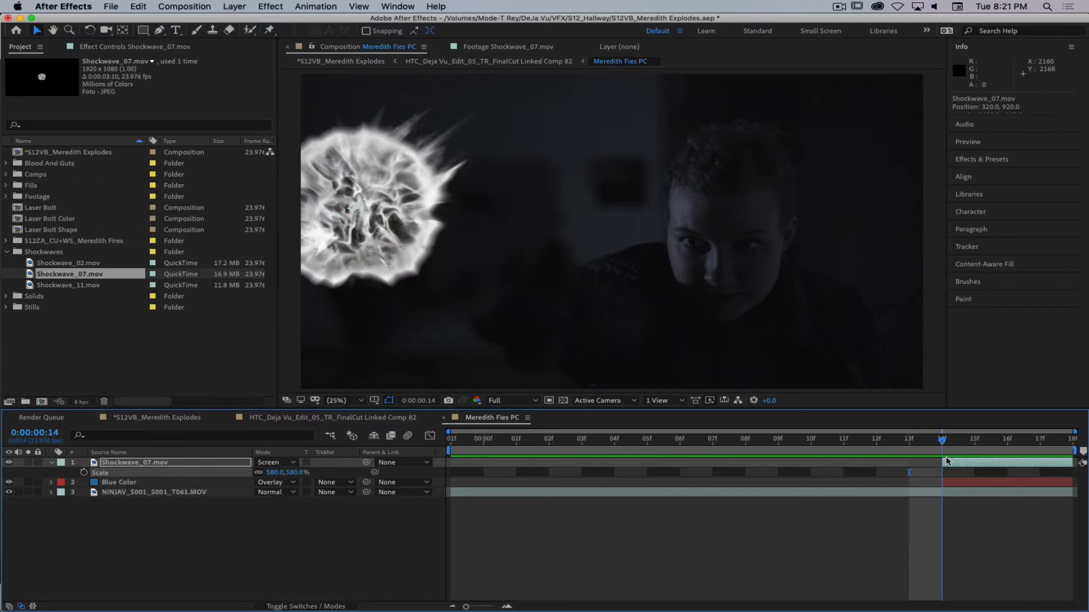
drag(946, 461, 1069, 462)
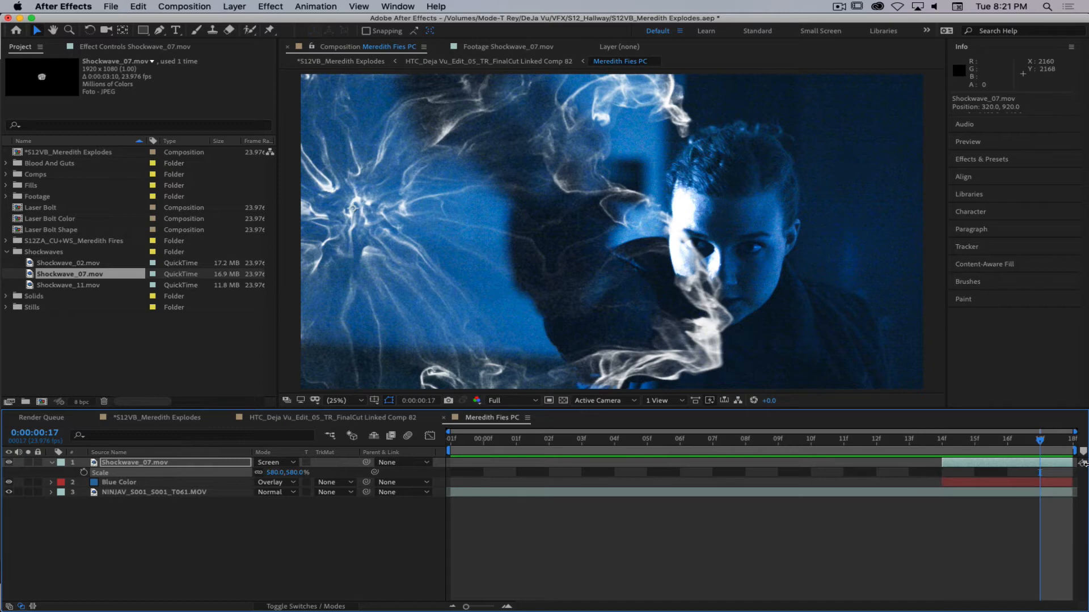
drag(1042, 442, 946, 447)
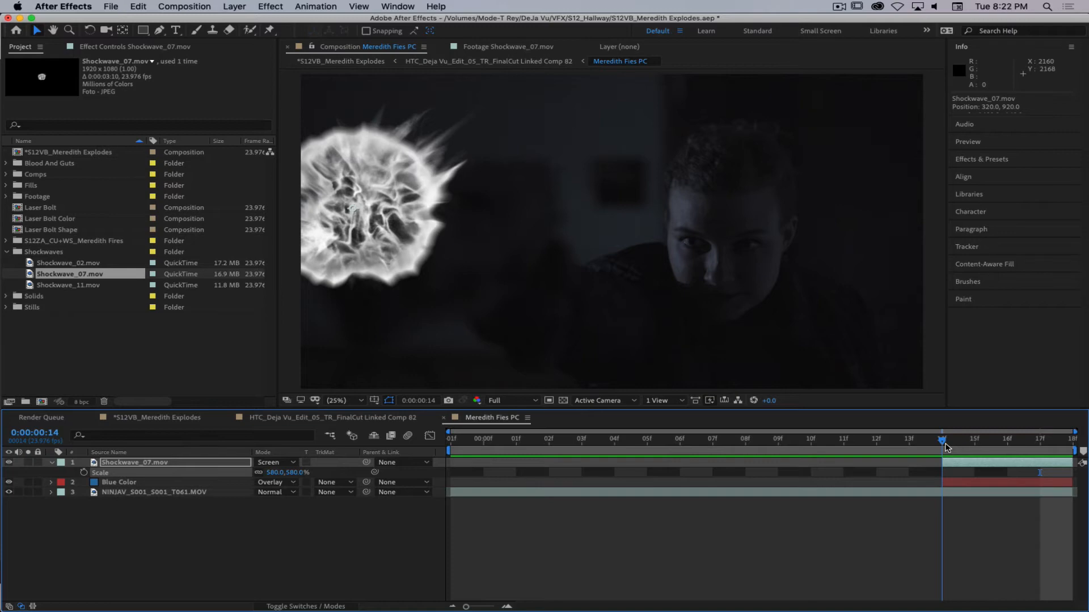
mouse_move(946, 445)
mouse_down()
mouse_move(1038, 448)
mouse_move(958, 455)
mouse_up()
key(space)
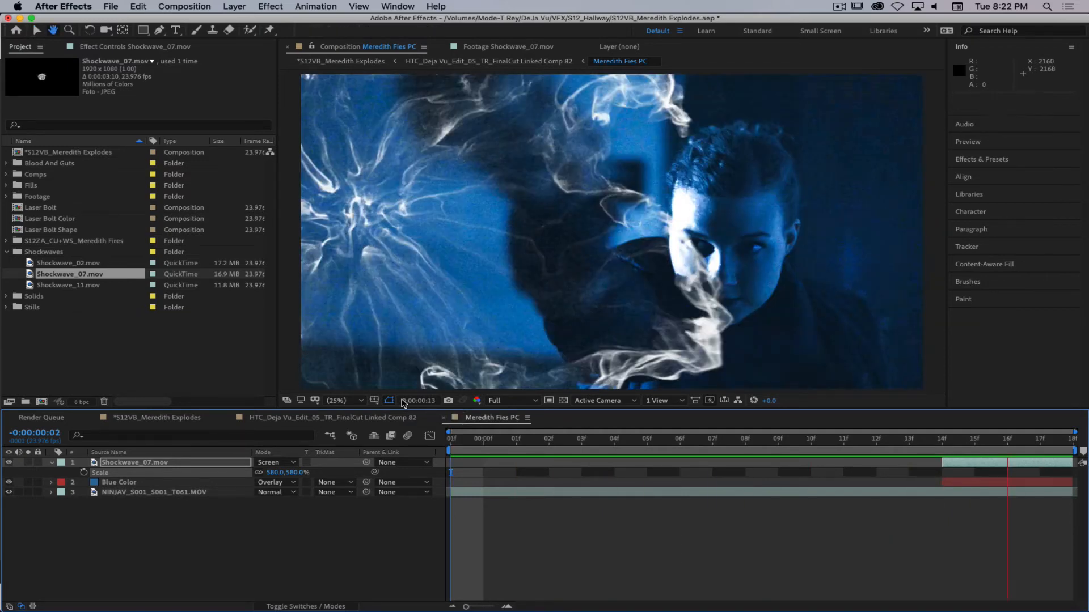
key(space)
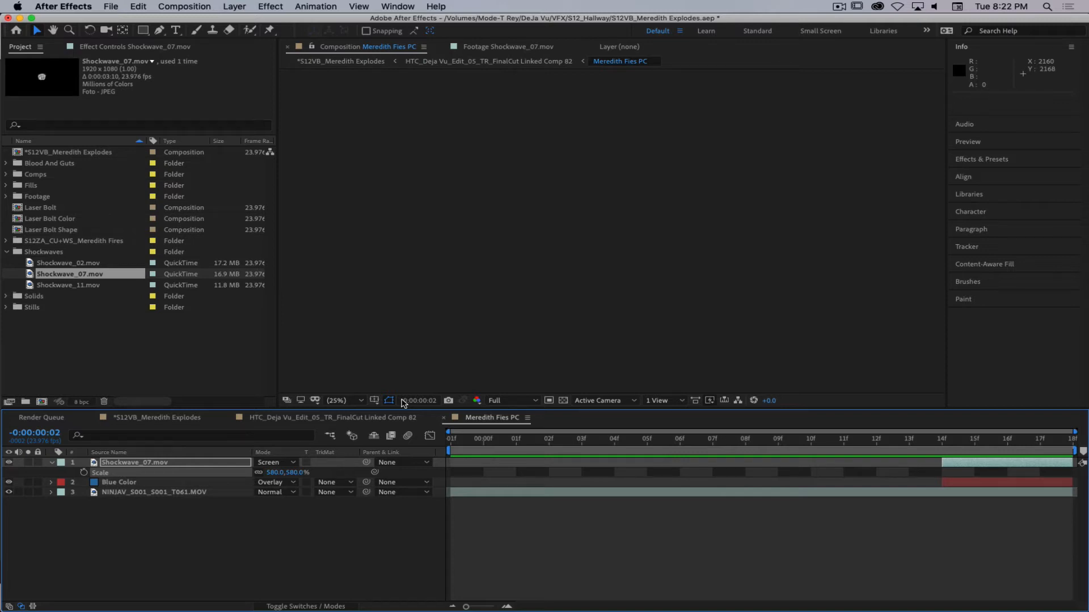
Apply Fast Box Blur to the Shockwave_07.mov layer with a Blur Radius of 2.
click(942, 442)
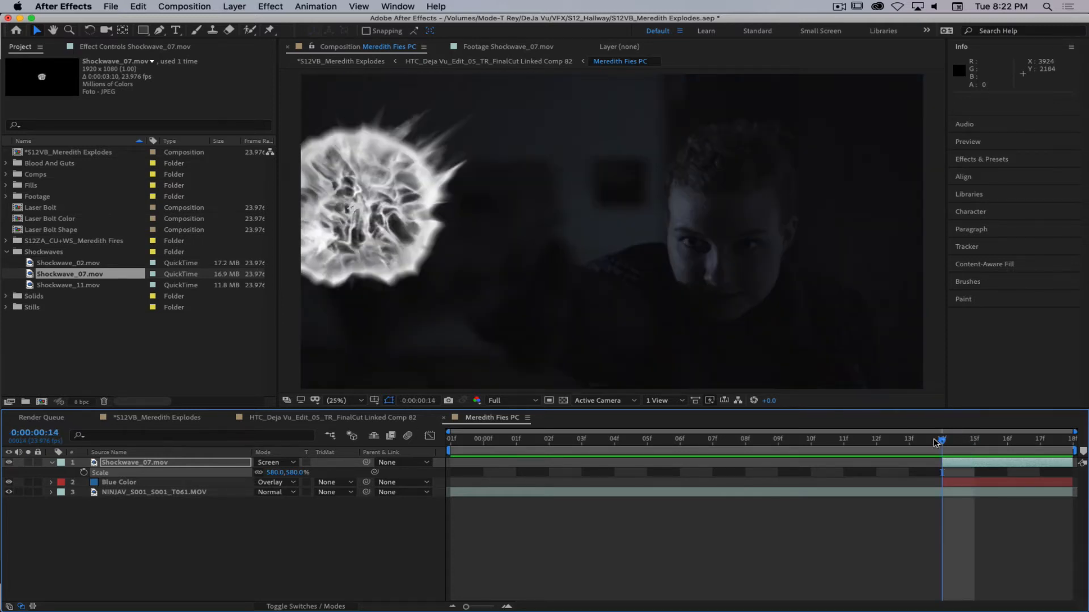
click(981, 160)
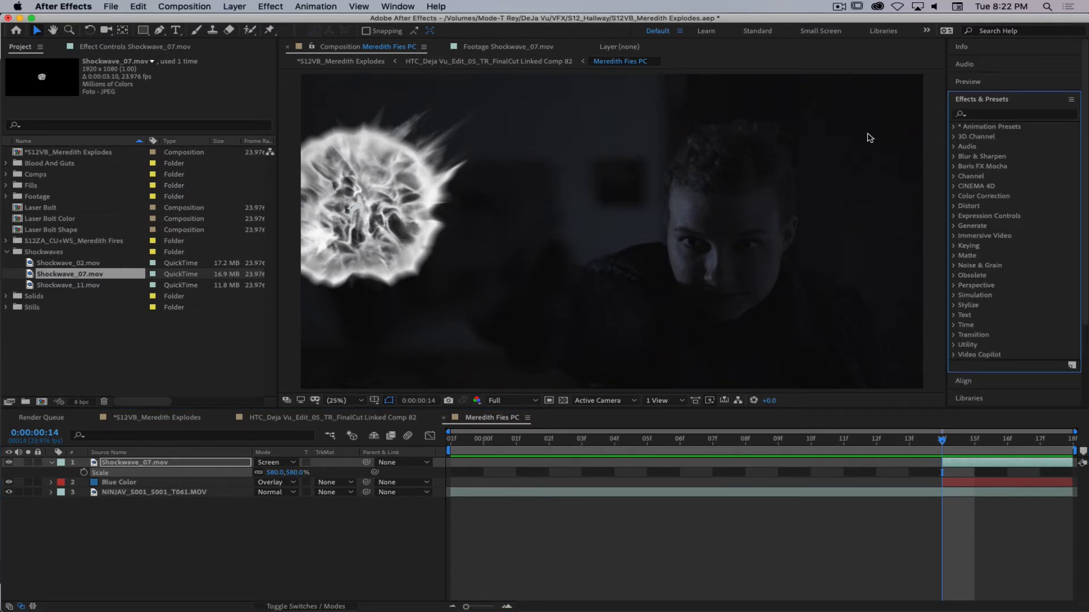
key(ctrl+space)
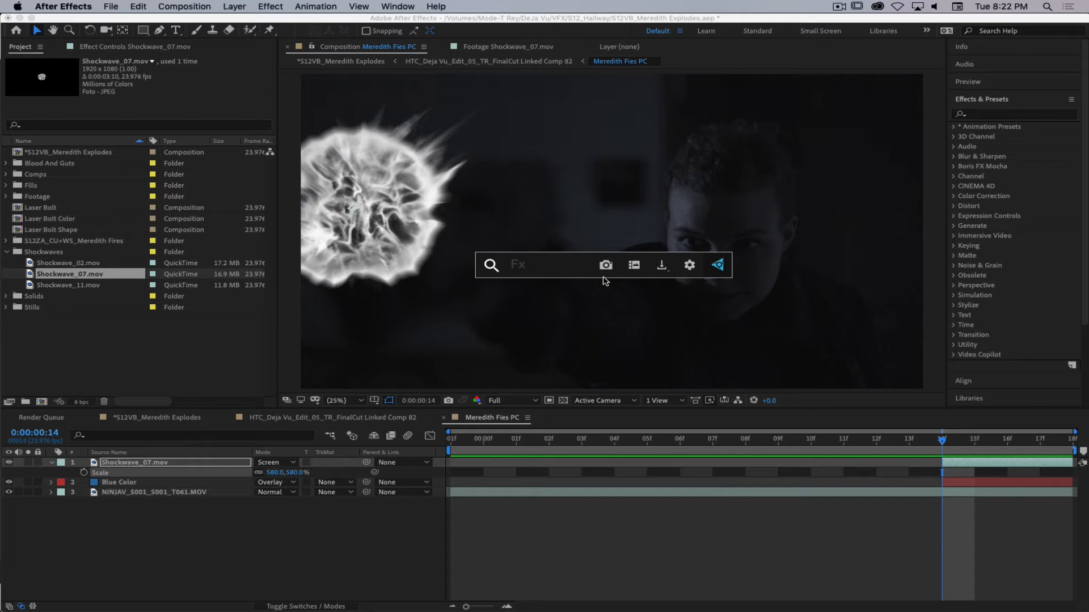
text(Fast)
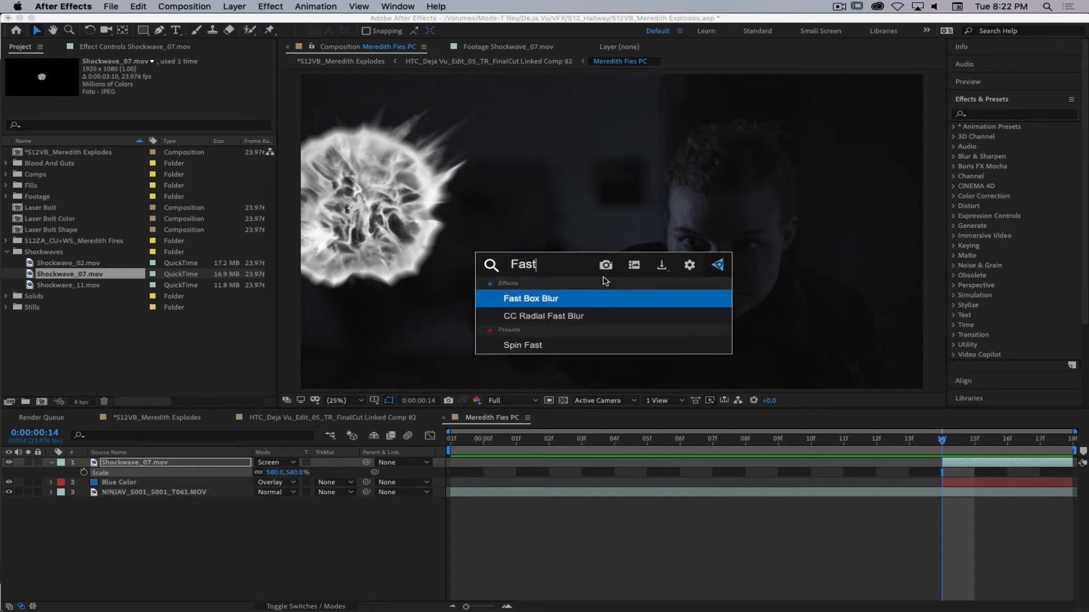
key(Return)
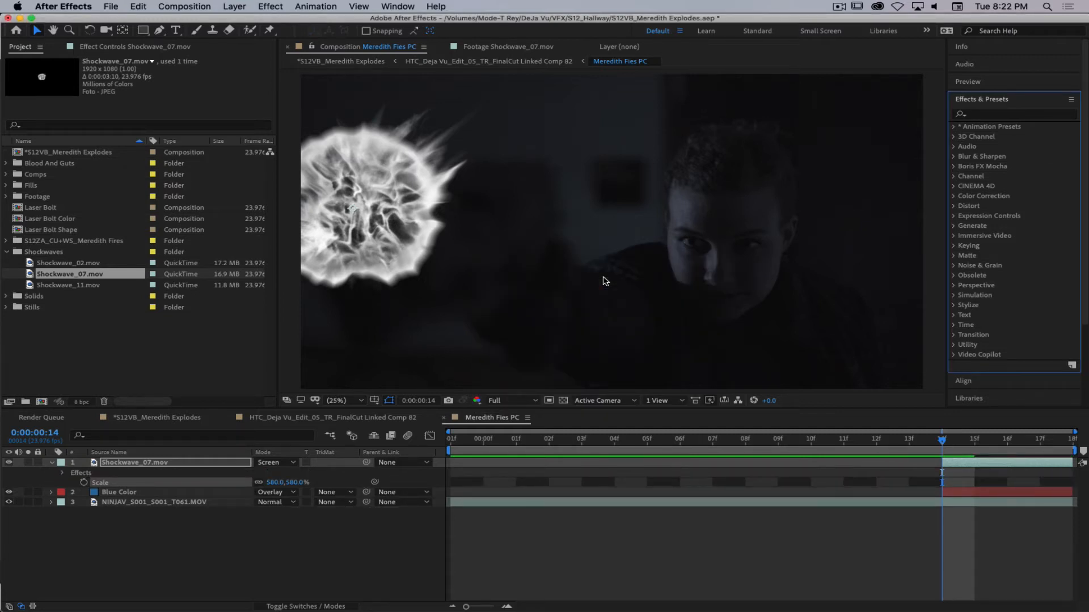
click(121, 46)
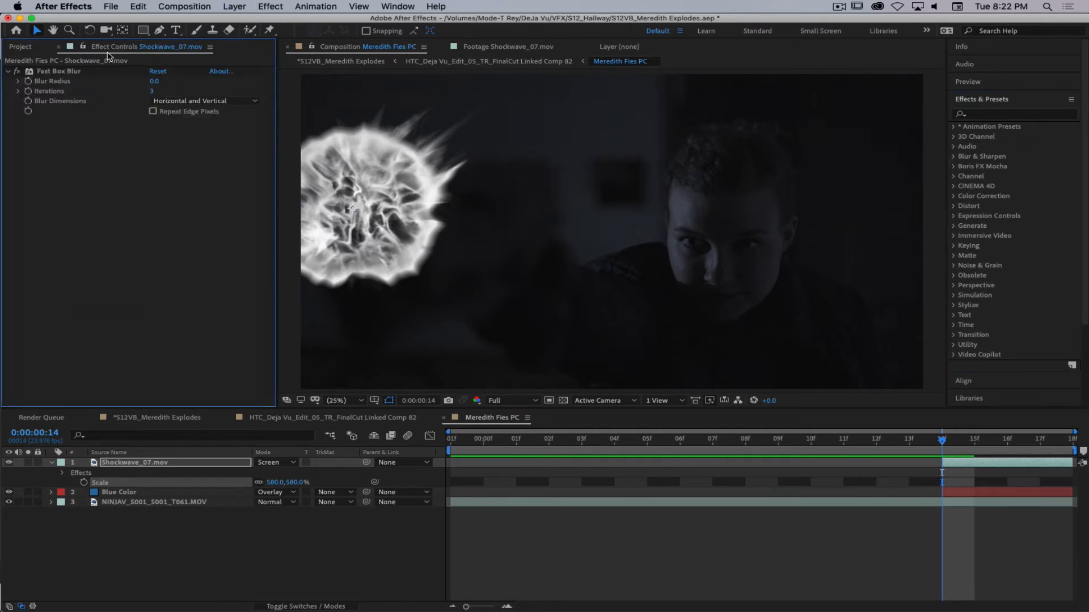
drag(153, 80, 164, 80)
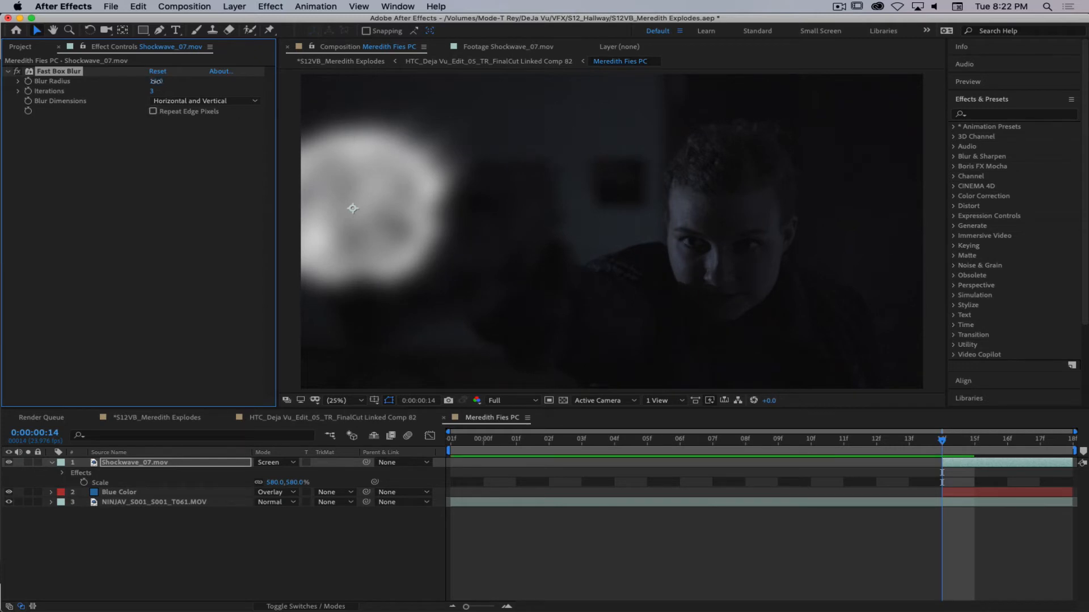
drag(155, 81, 150, 82)
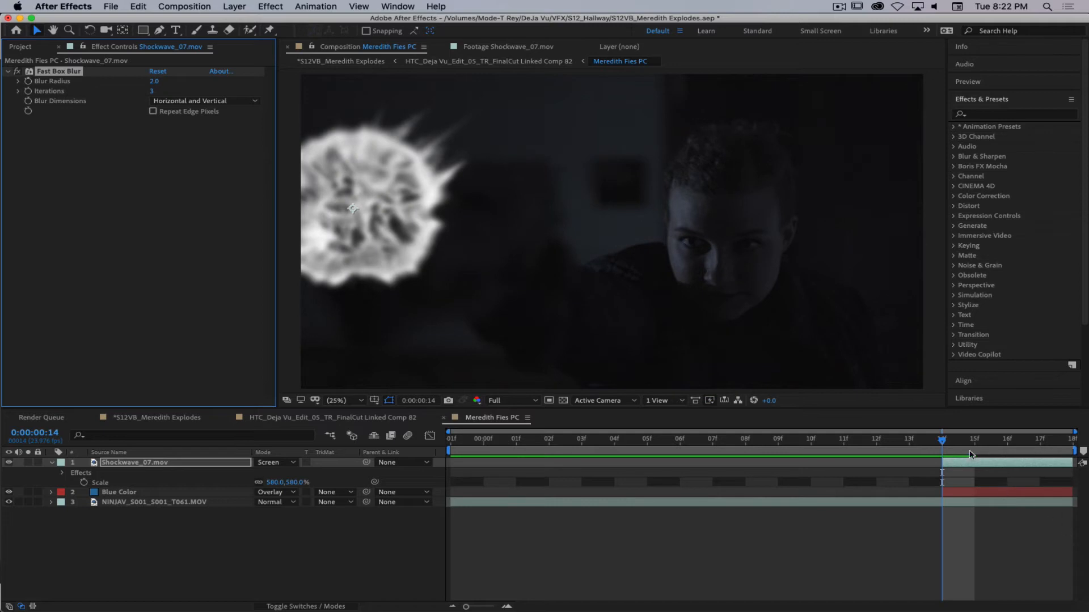
Check the blurred shockwave at frame 15 and set the Fast Box Blur radius to 3.
drag(943, 441, 969, 445)
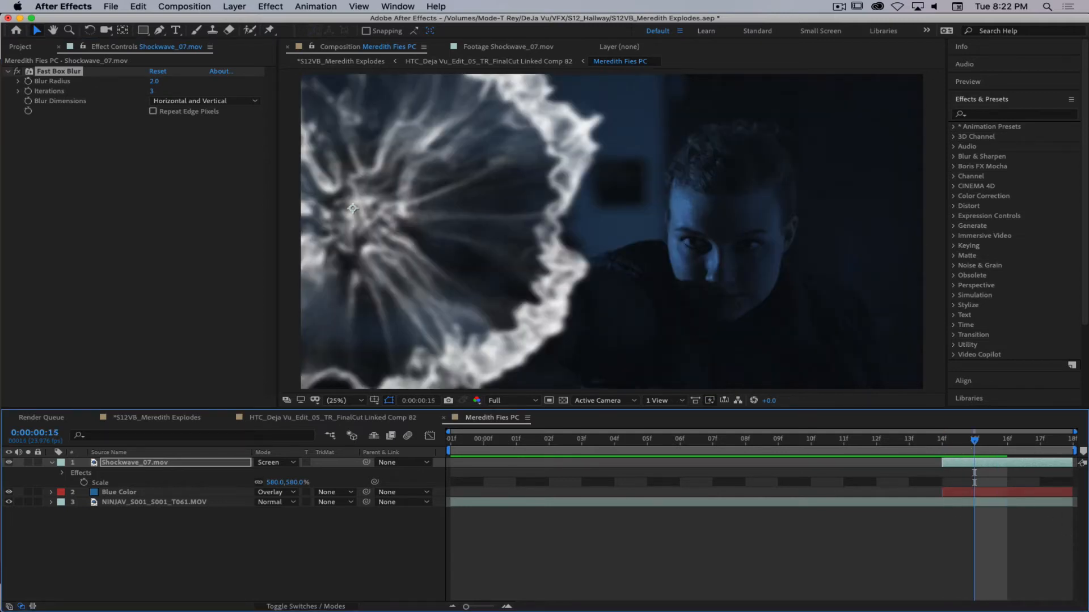
click(153, 81)
text(3)
key(Return)
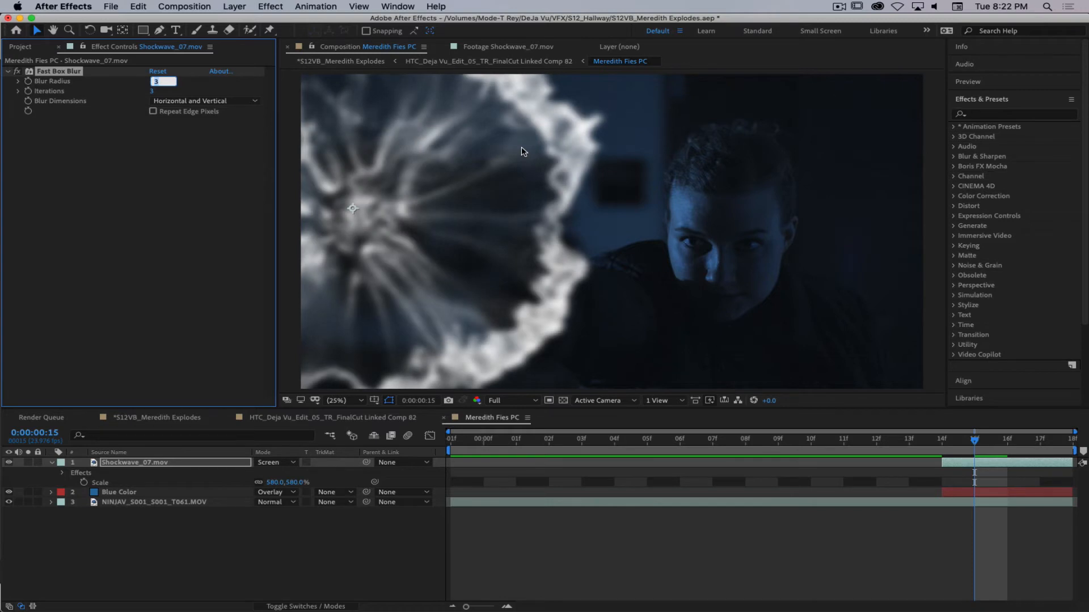
text(3)
click(212, 569)
Return to frame 14 and lower the opacity of the Shockwave_07.mov layer to 34%.
drag(984, 444, 719, 446)
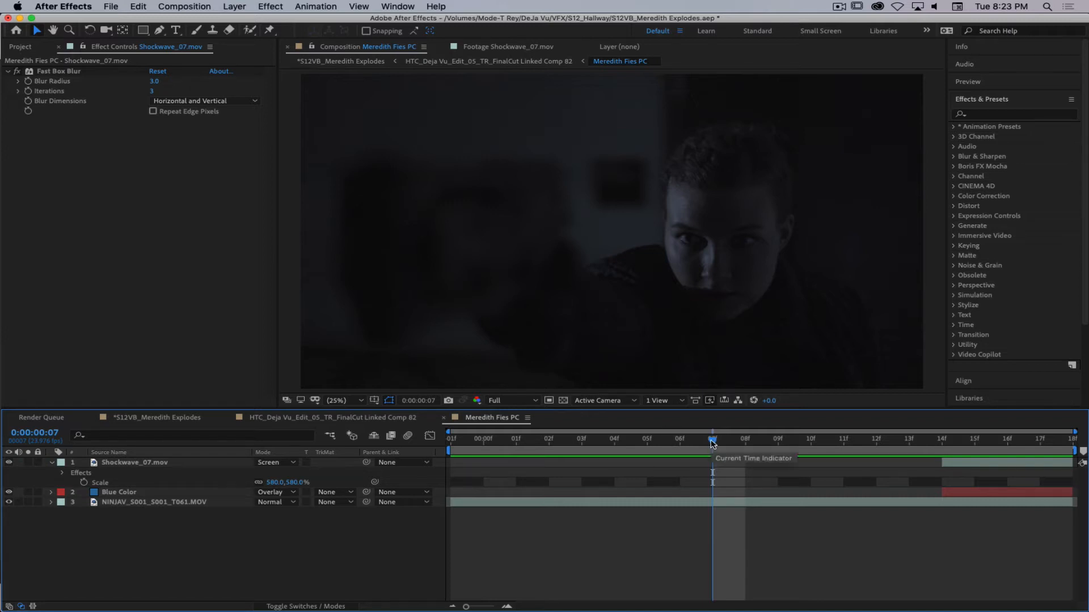
drag(713, 443, 1085, 454)
drag(1021, 469, 944, 475)
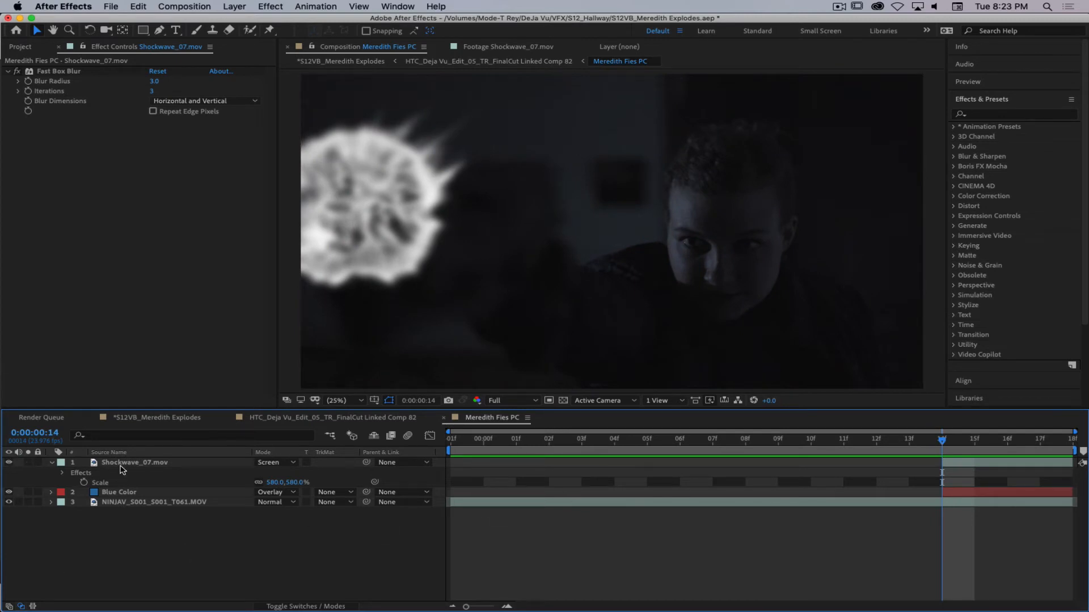
click(122, 464)
key(t)
drag(261, 473, 197, 473)
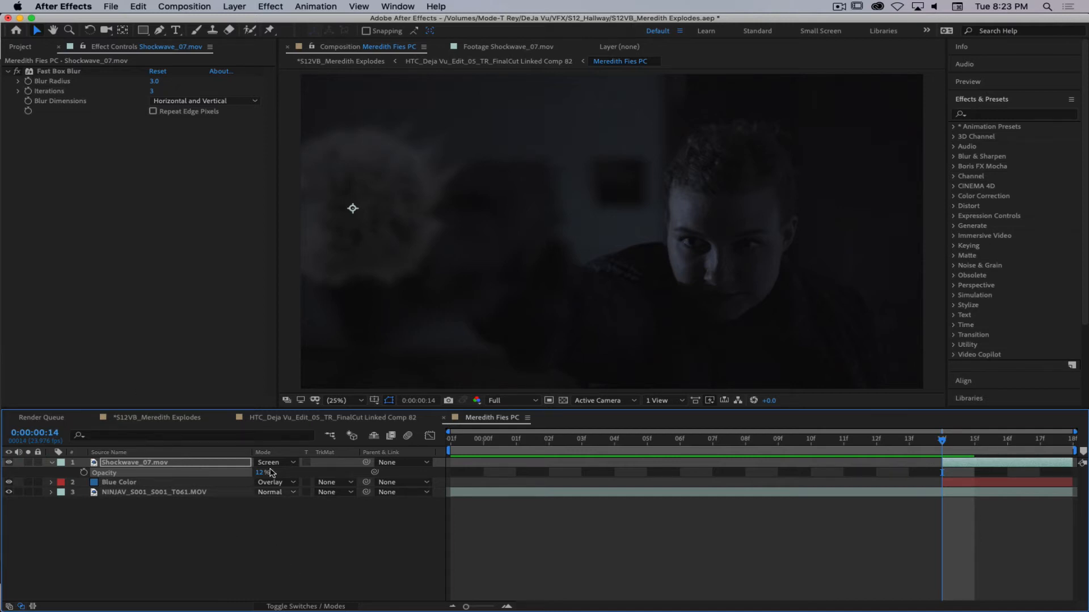
drag(259, 473, 274, 473)
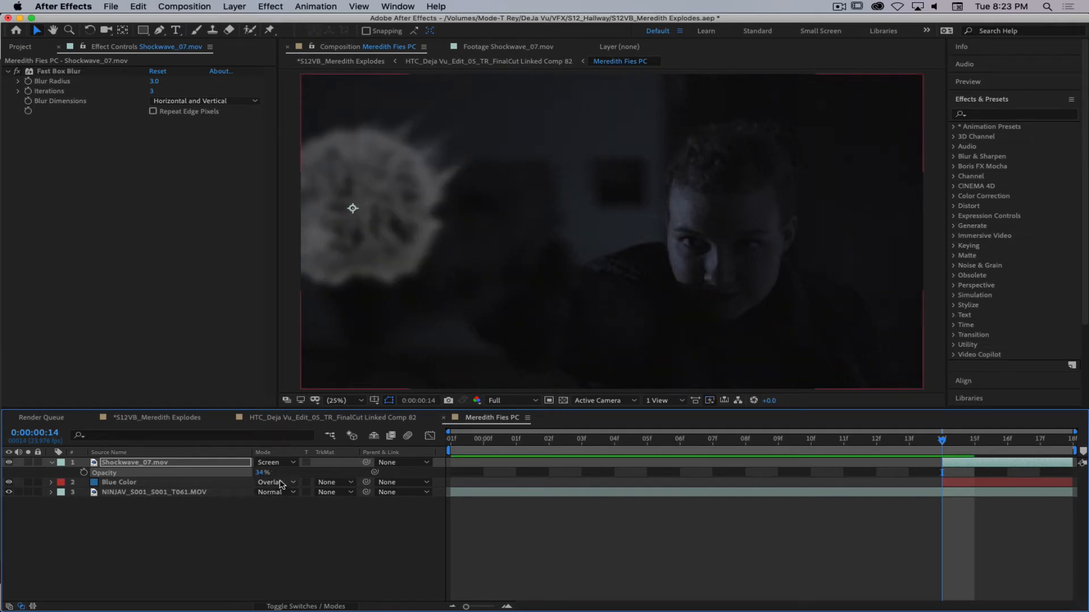
Make Shockwave_07.mov a 3D layer and set its Y Rotation to 9°.
click(187, 462)
click(307, 606)
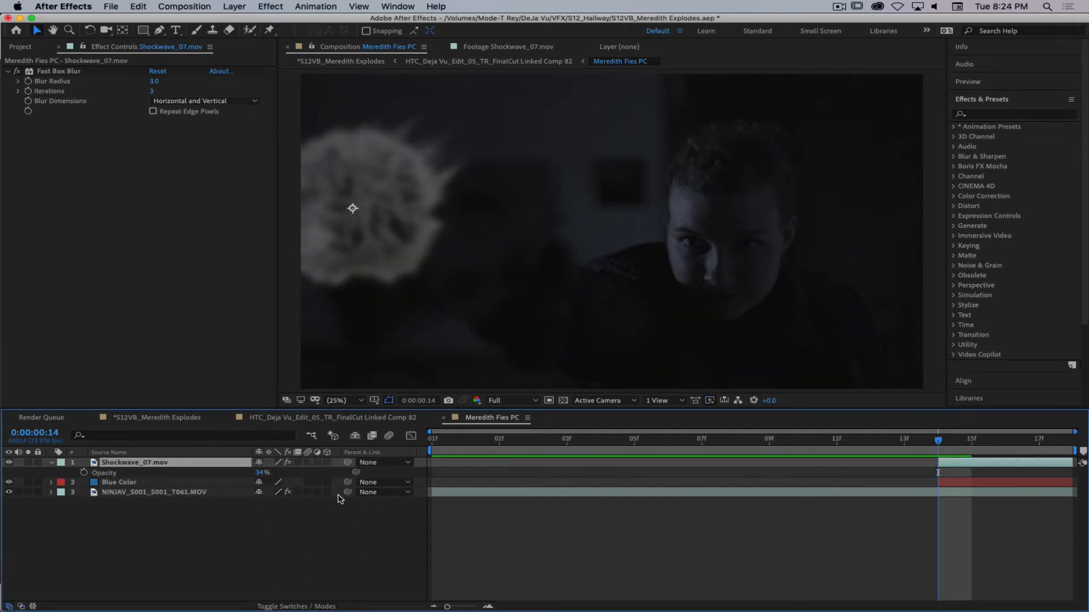
click(327, 462)
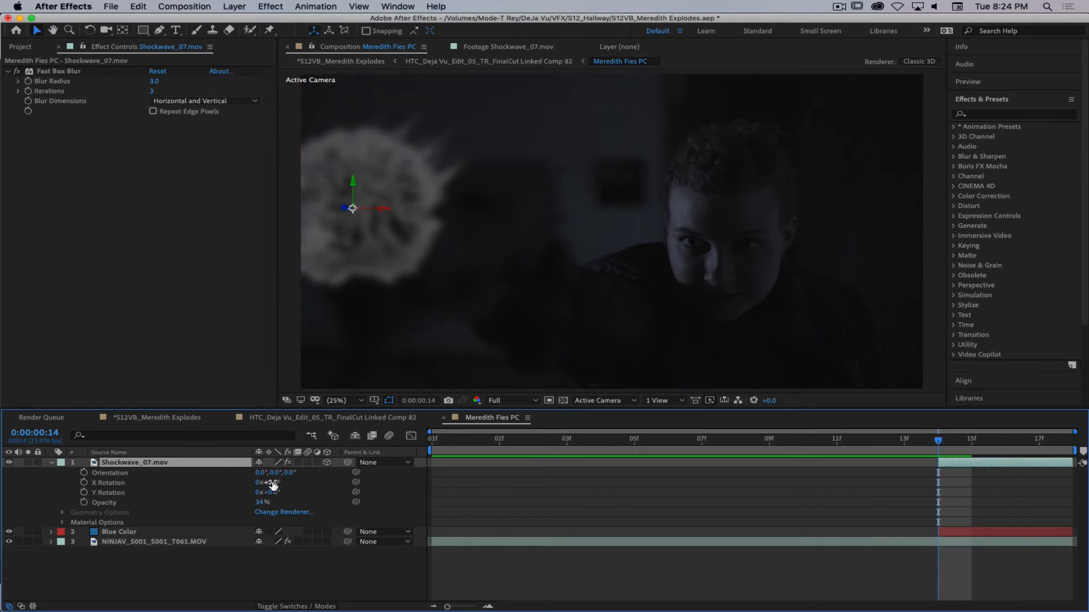
mouse_move(268, 483)
mouse_down()
mouse_move(278, 493)
mouse_move(267, 494)
mouse_up()
key(super+z)
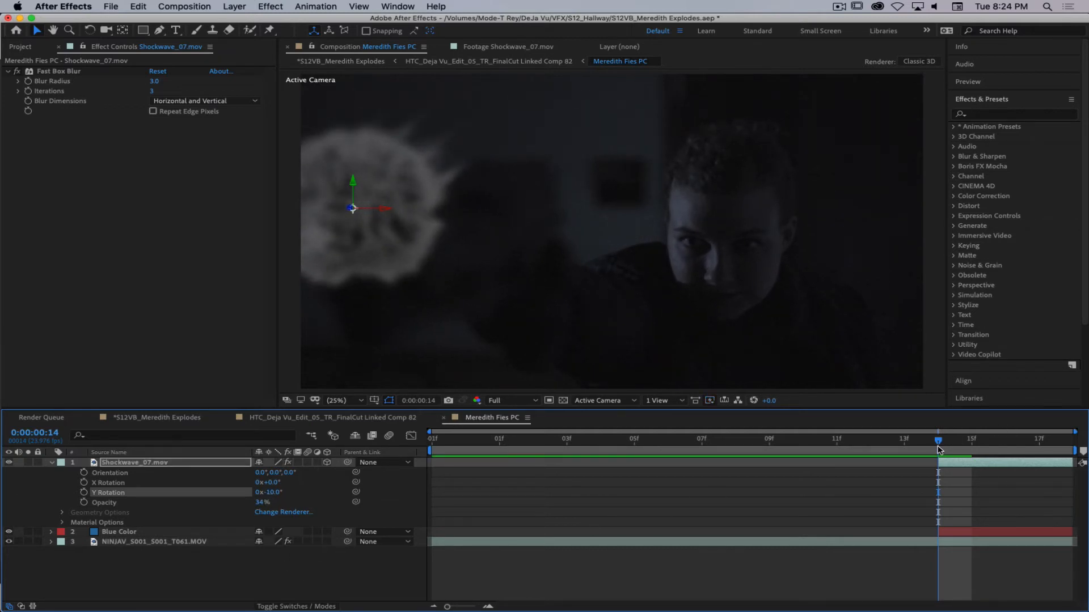
drag(272, 493, 284, 492)
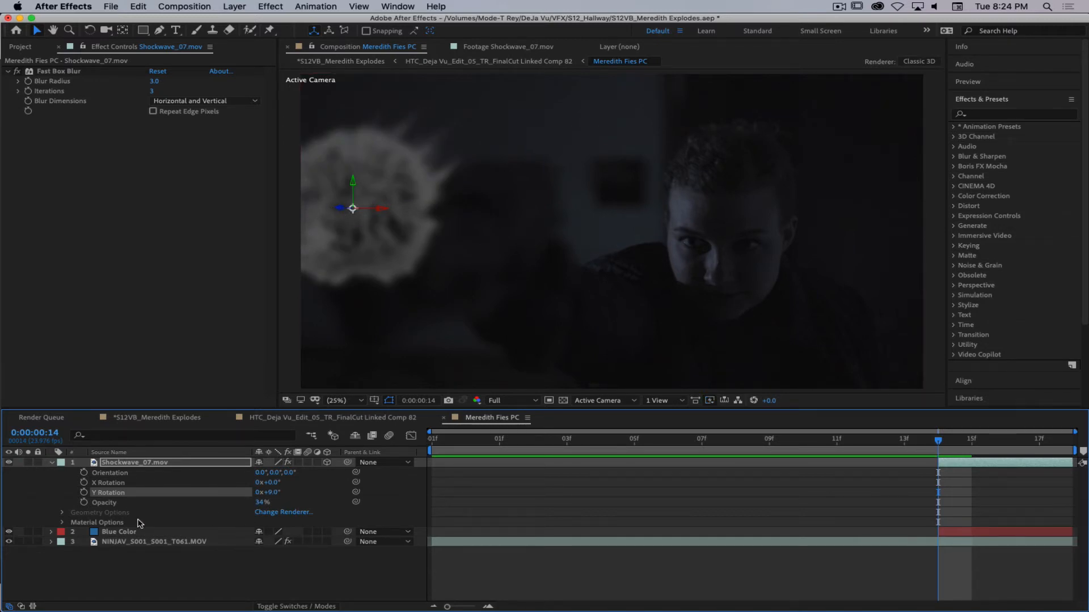
Set the opacity of the Shockwave_07.mov layer to 0%.
key(t)
key(t)
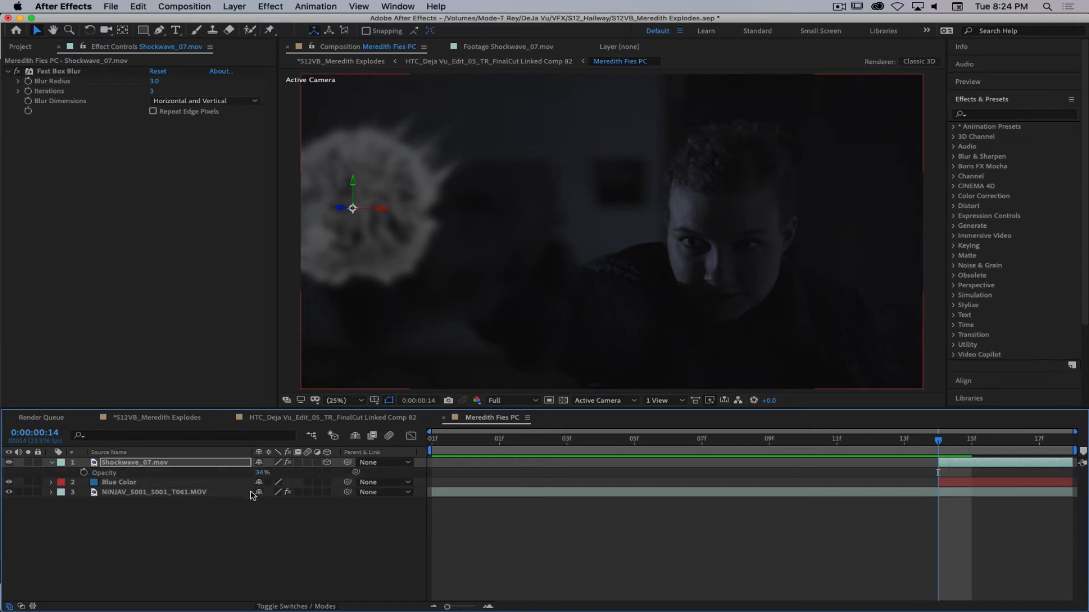
drag(261, 473, 222, 473)
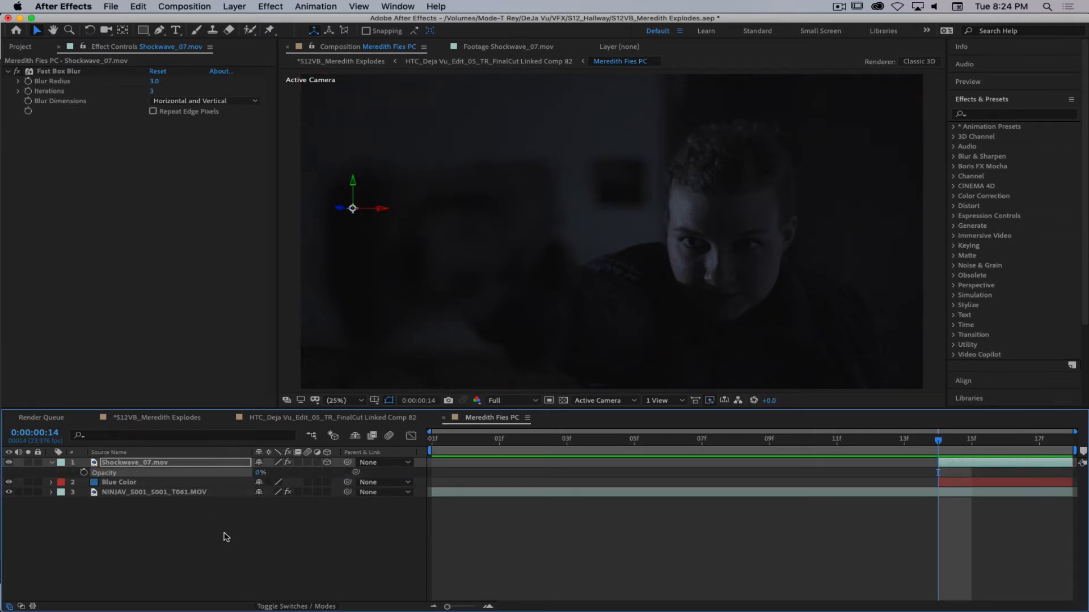
Rotate the Shockwave_07.mov layer to 15° in Y and -2° in X.
key(r)
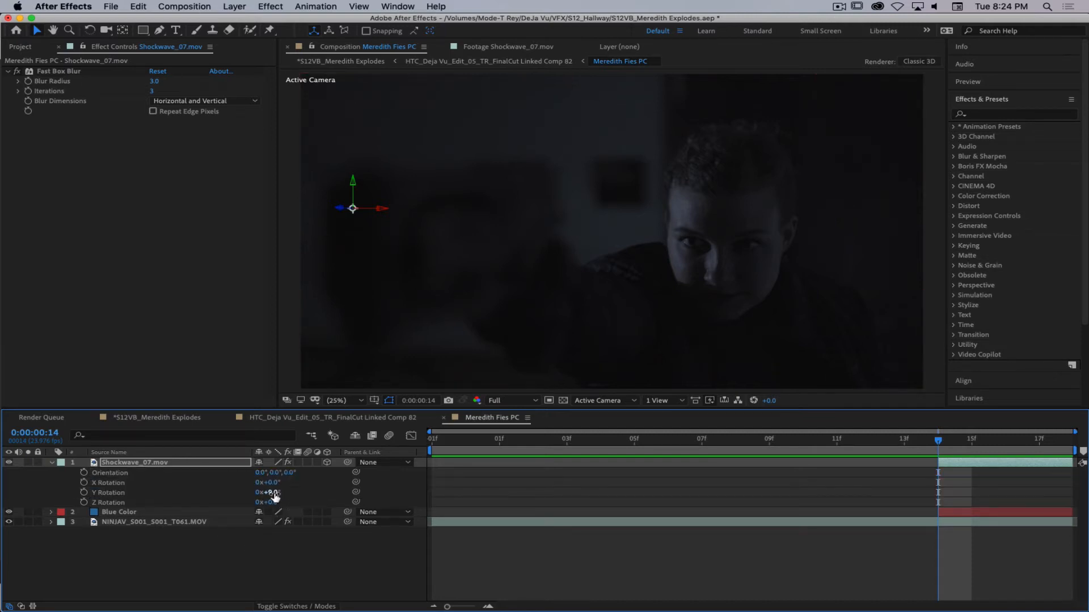
drag(275, 493, 271, 493)
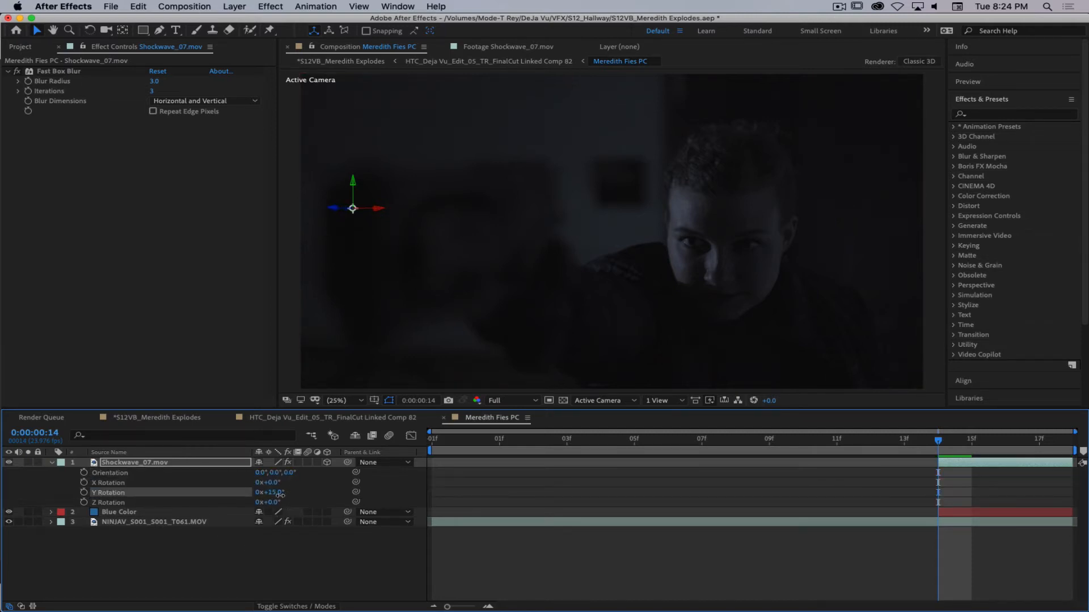
drag(276, 483, 272, 484)
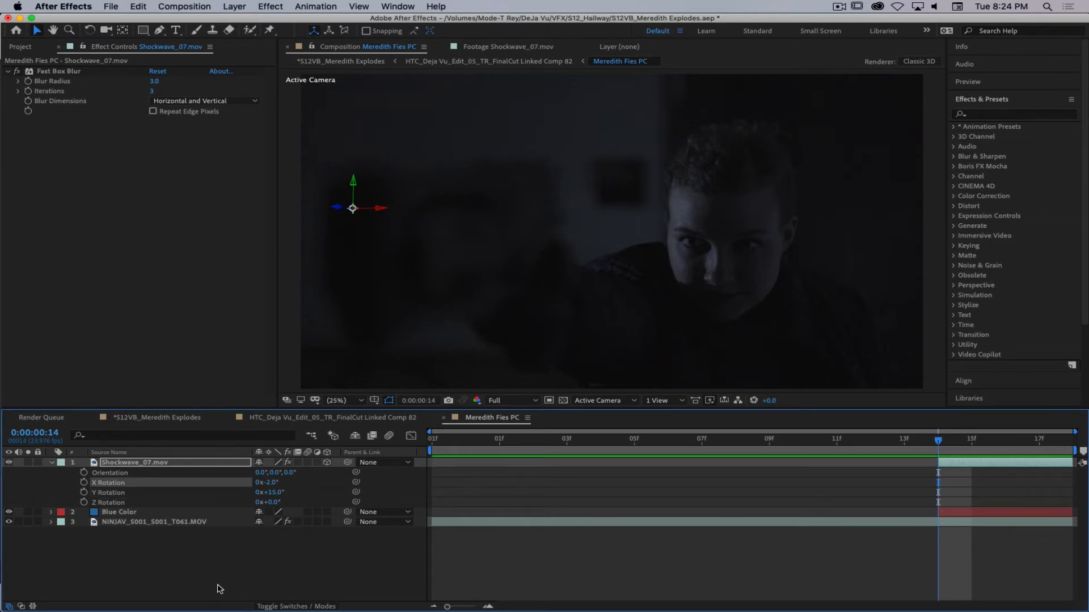
click(219, 586)
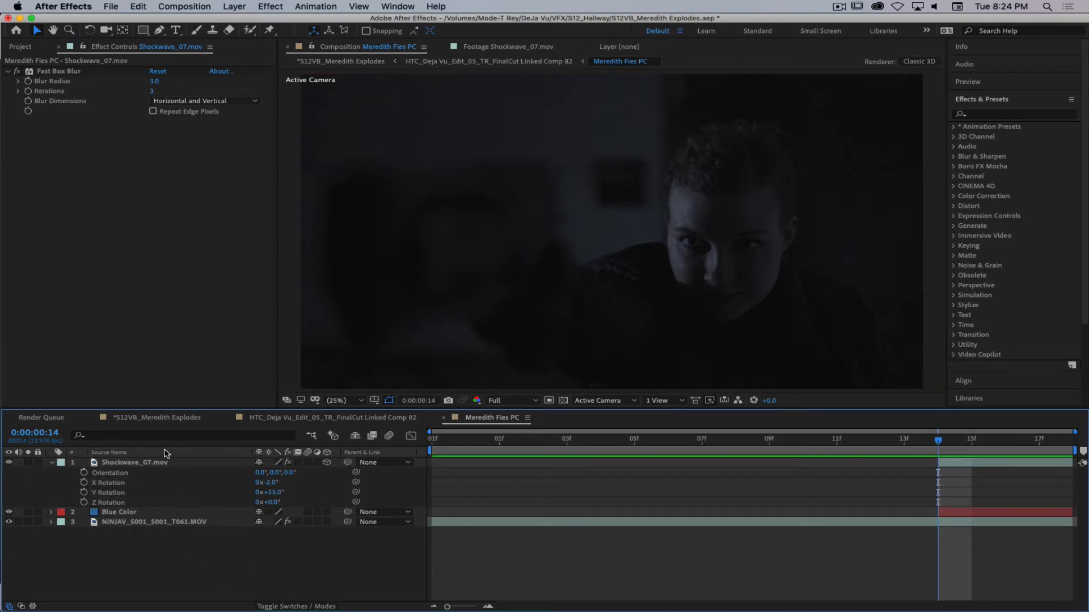
Set the opacity of the Shockwave_07.mov layer to 100% and play back the composition from its start.
click(146, 467)
key(t)
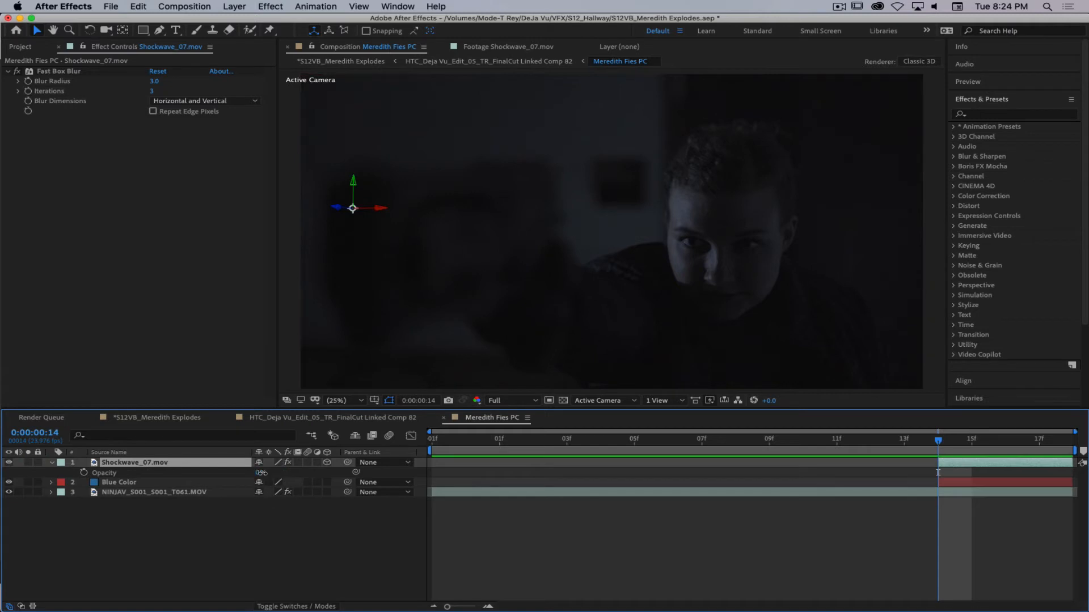
drag(260, 472, 603, 443)
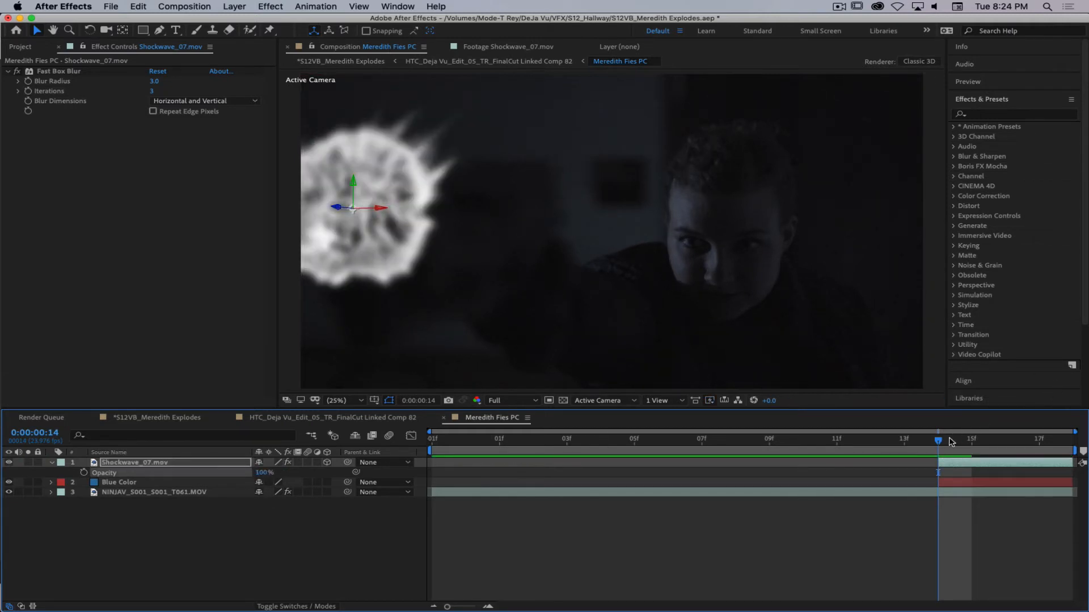
key(space)
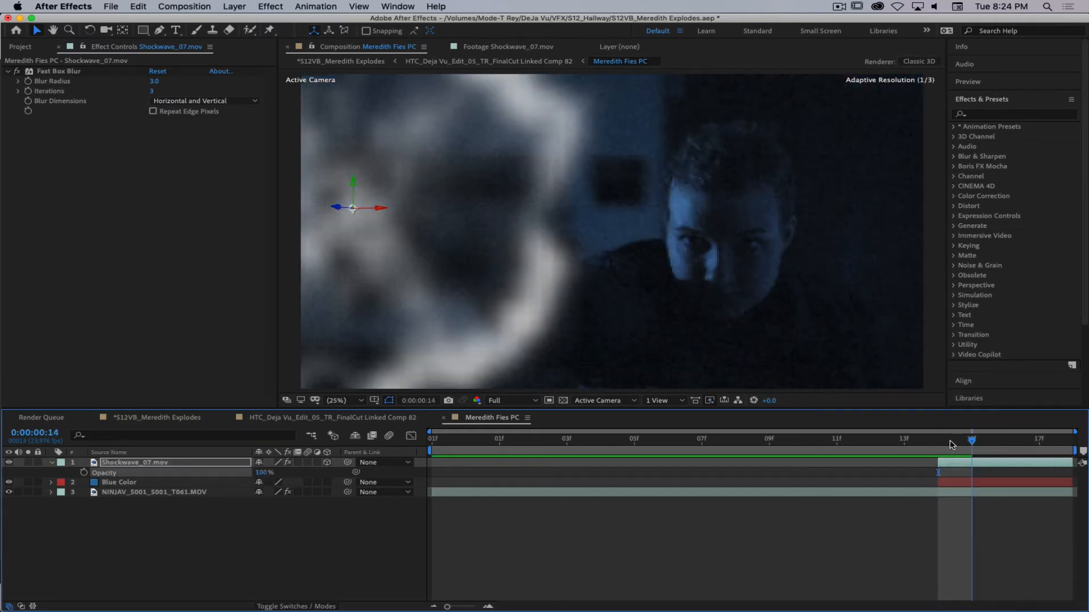
key(space)
drag(932, 443, 290, 450)
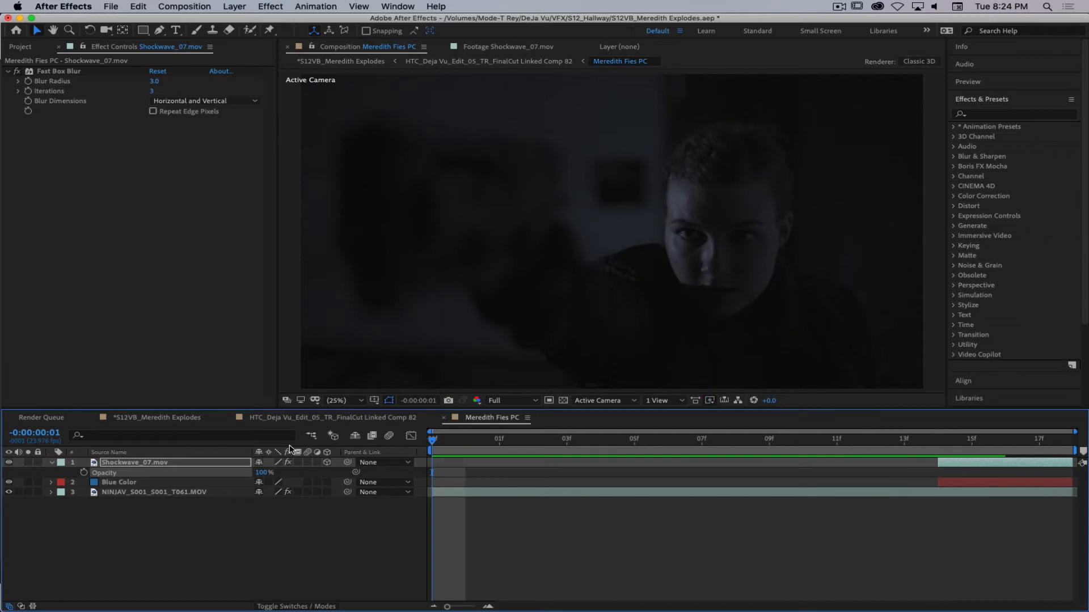
key(space)
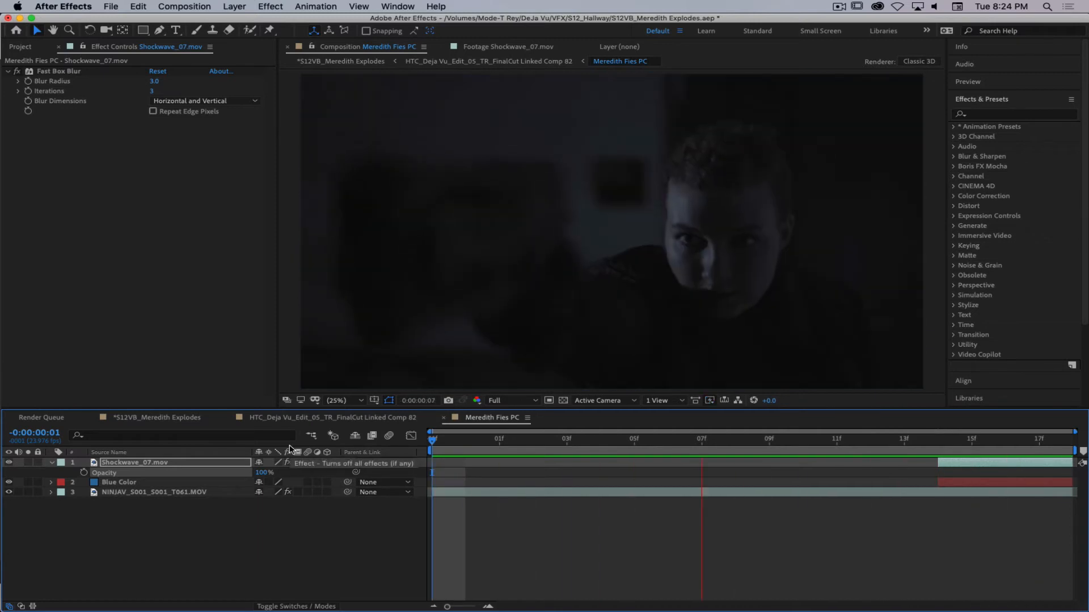
key(space)
Set the Fast Box Blur radius on Shockwave_07.mov to 6 and preview the blast from frame 14.
drag(1062, 447, 961, 453)
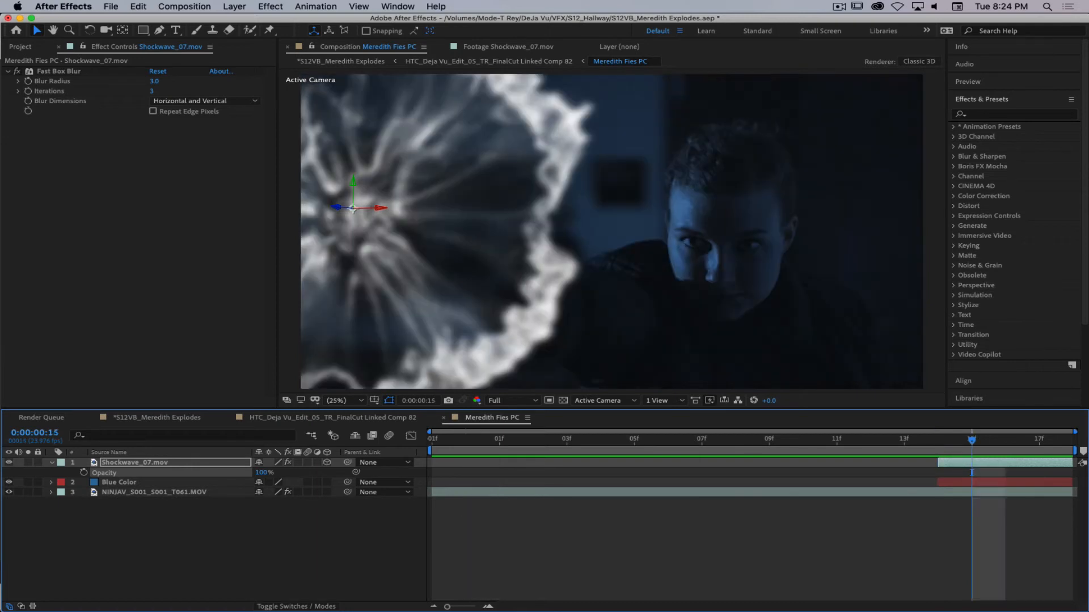
click(154, 83)
text(6)
key(Return)
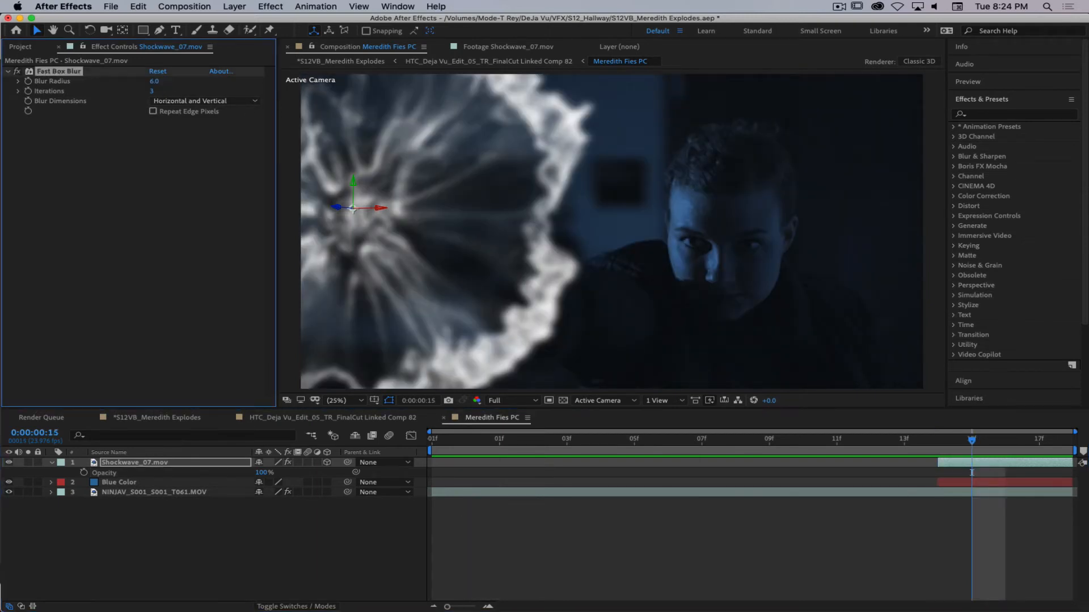
drag(971, 451, 932, 472)
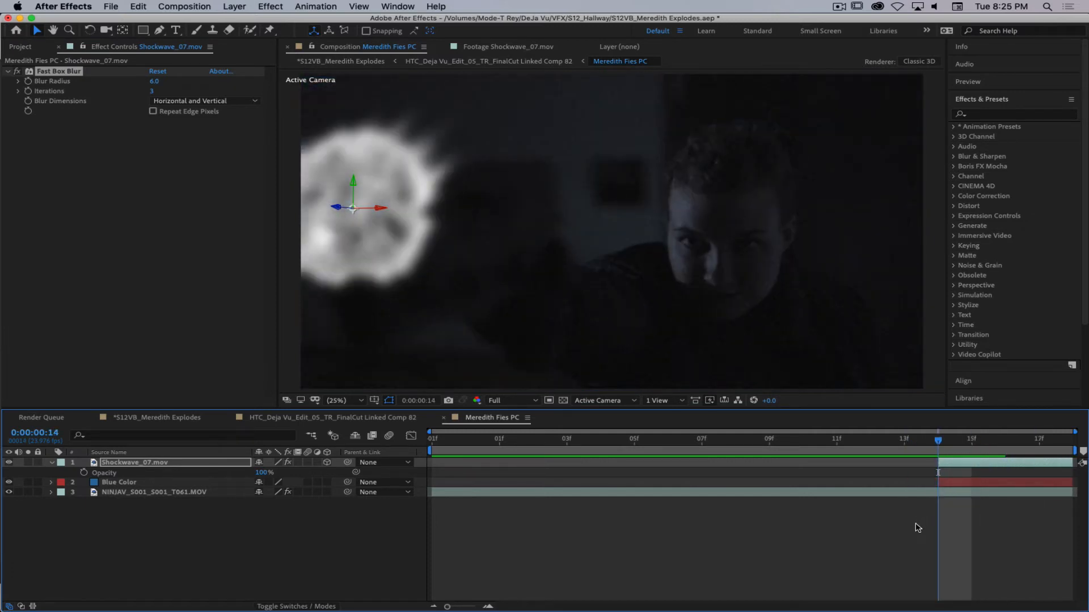
key(space)
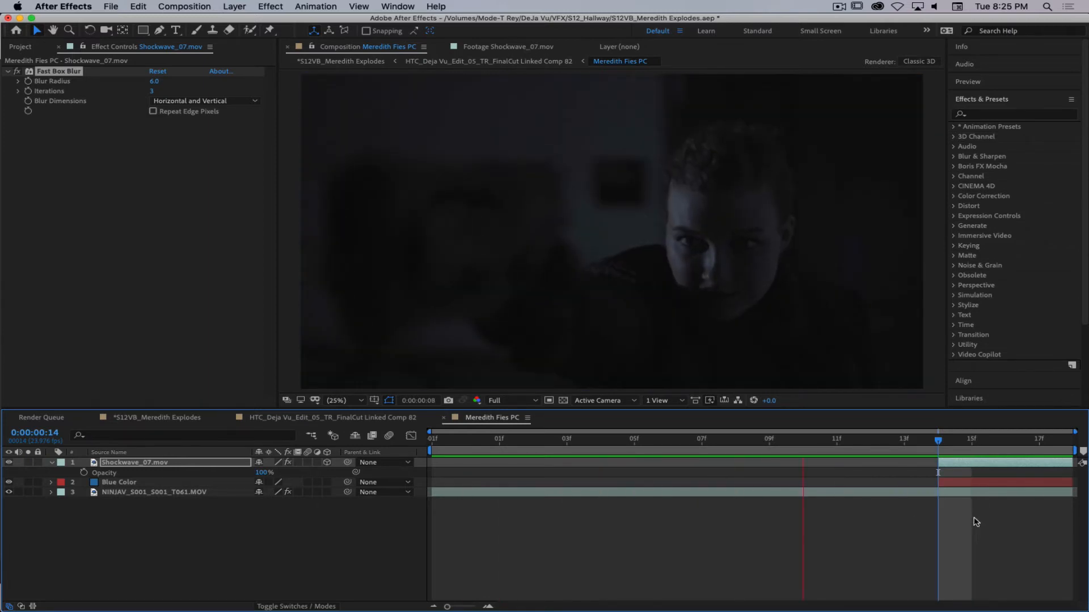
key(space)
Find the VC Color Vibrance effect and apply it to the Shockwave_07.mov layer at frame 14.
drag(966, 438, 938, 461)
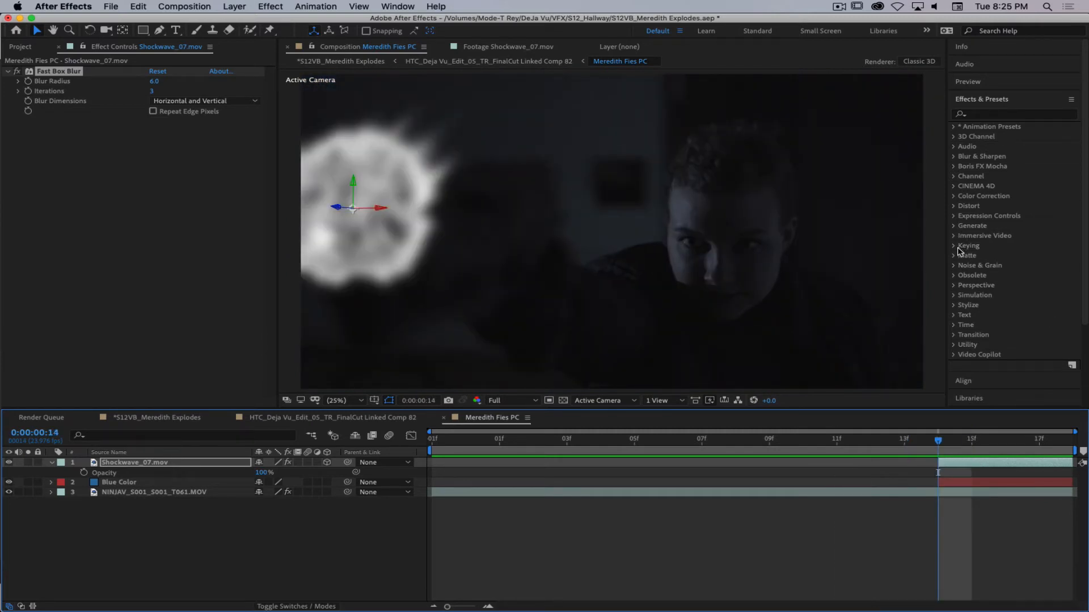
key(ctrl+space)
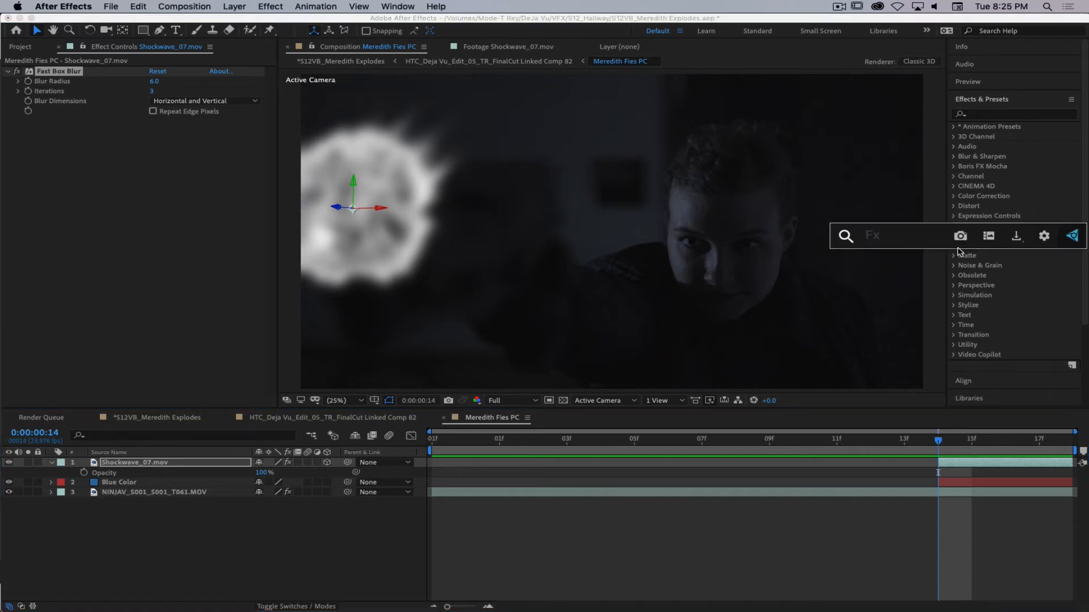
text(vib)
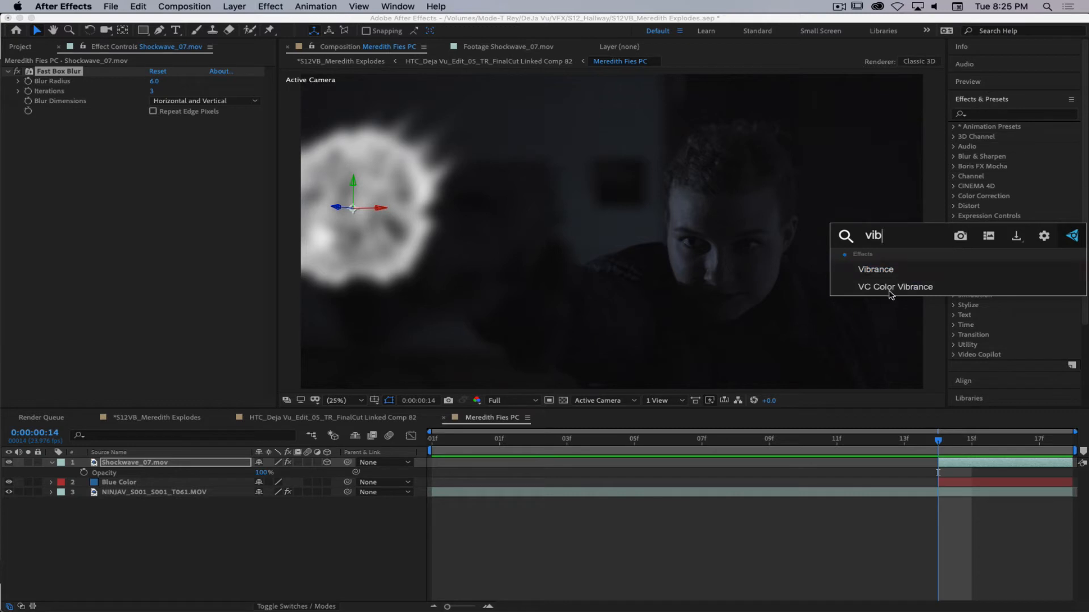
click(868, 287)
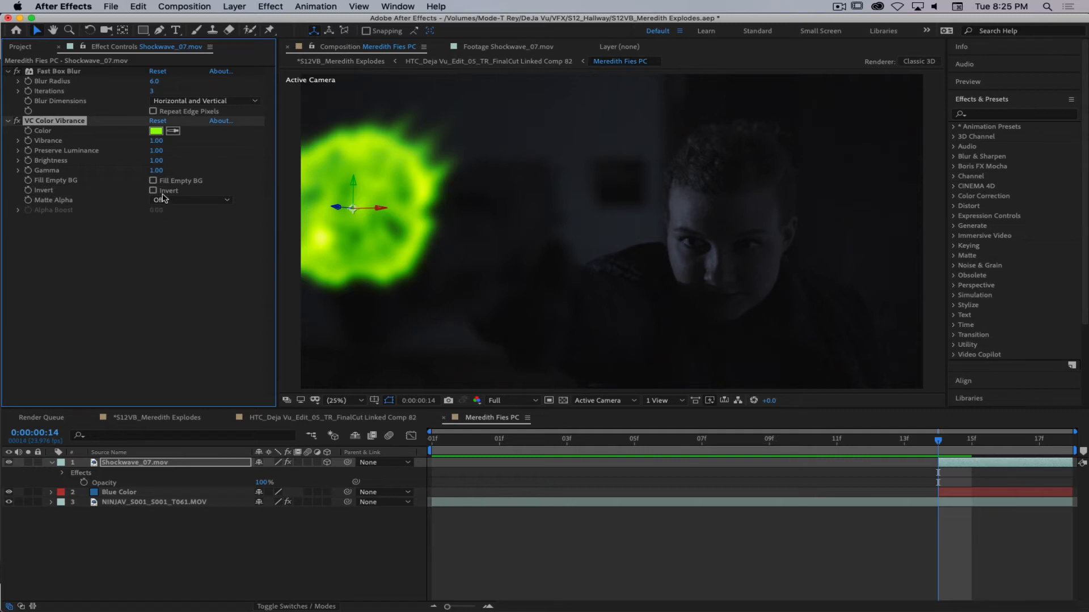
Set the VC Color Vibrance color to RGB 42, 100, 142.
click(156, 131)
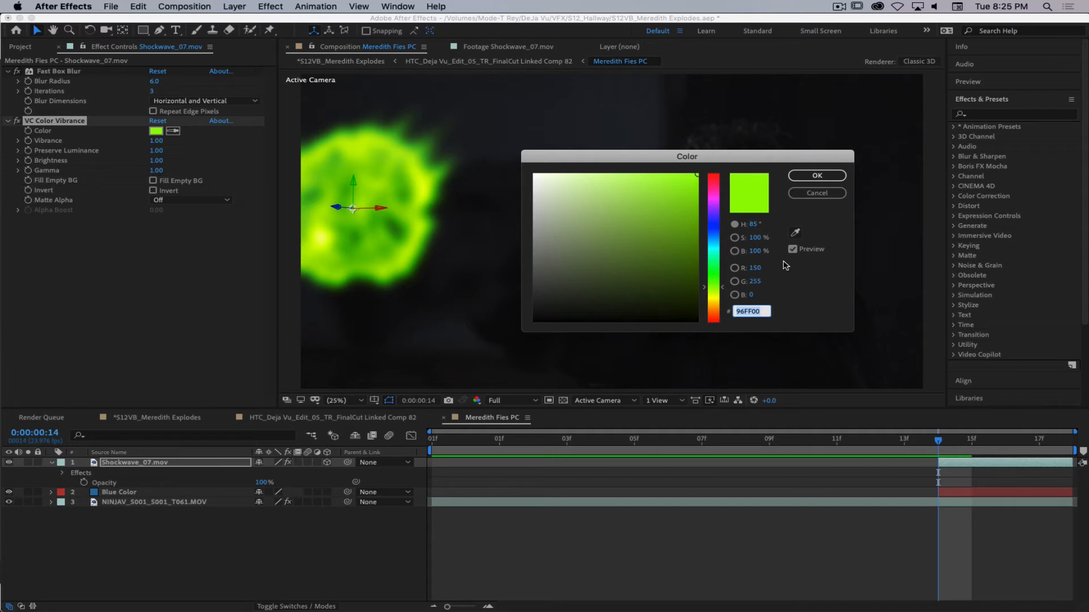
click(756, 268)
text(42)
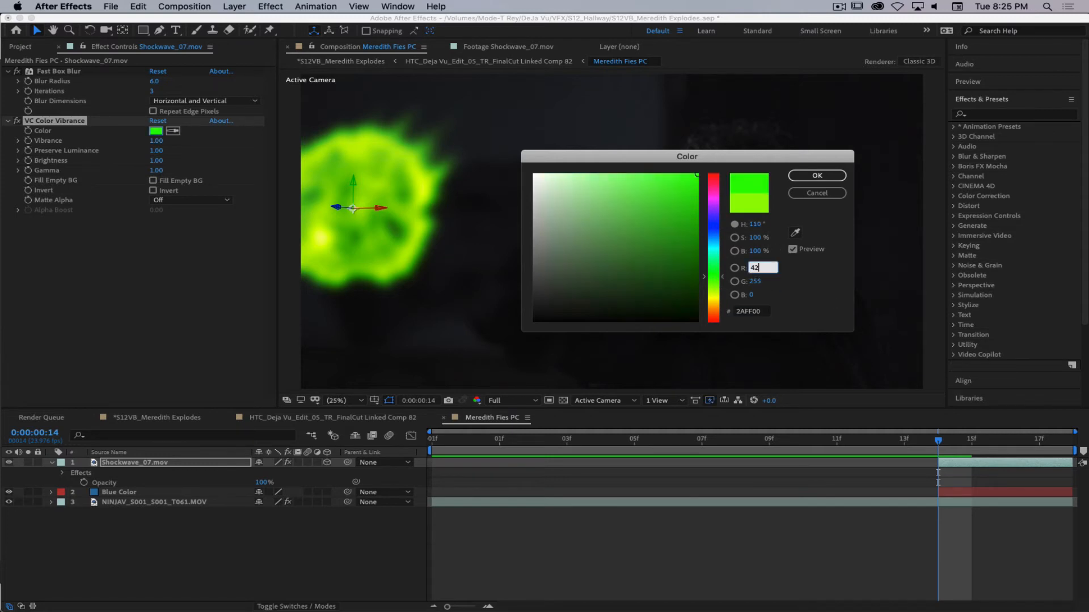
click(763, 281)
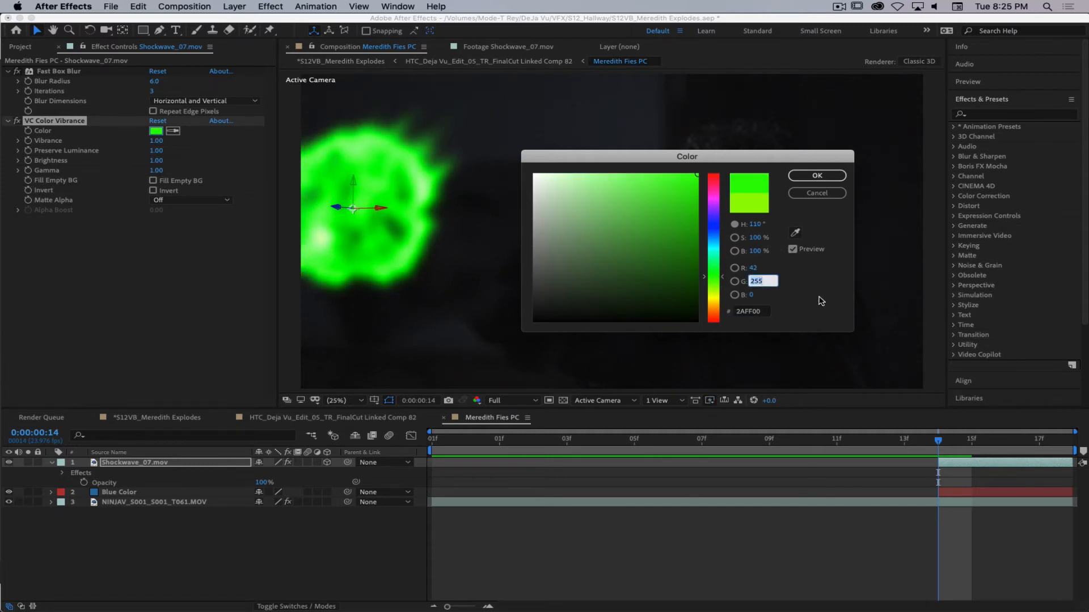
text(100)
key(Tab)
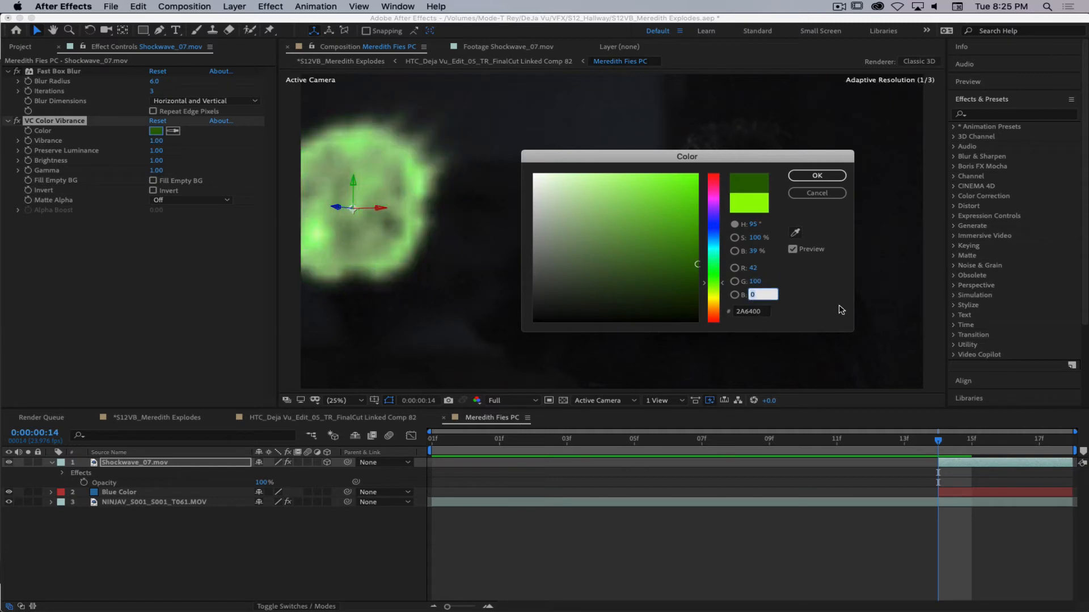
text(4)
text(142)
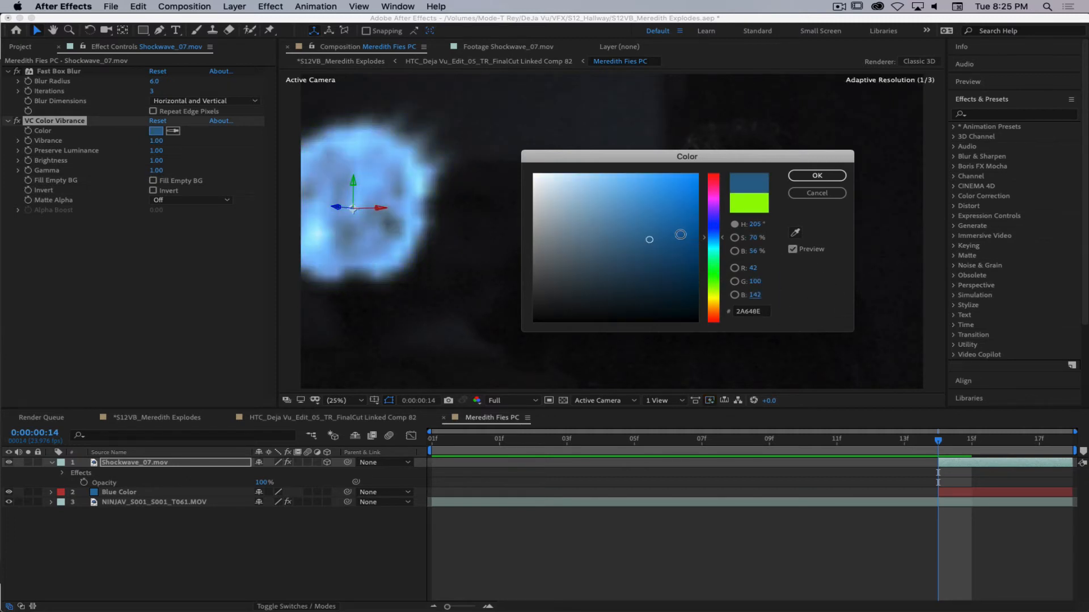
Brighten the VC Color Vibrance color to the blue 2D88CB and accept it.
click(662, 207)
drag(662, 207, 657, 203)
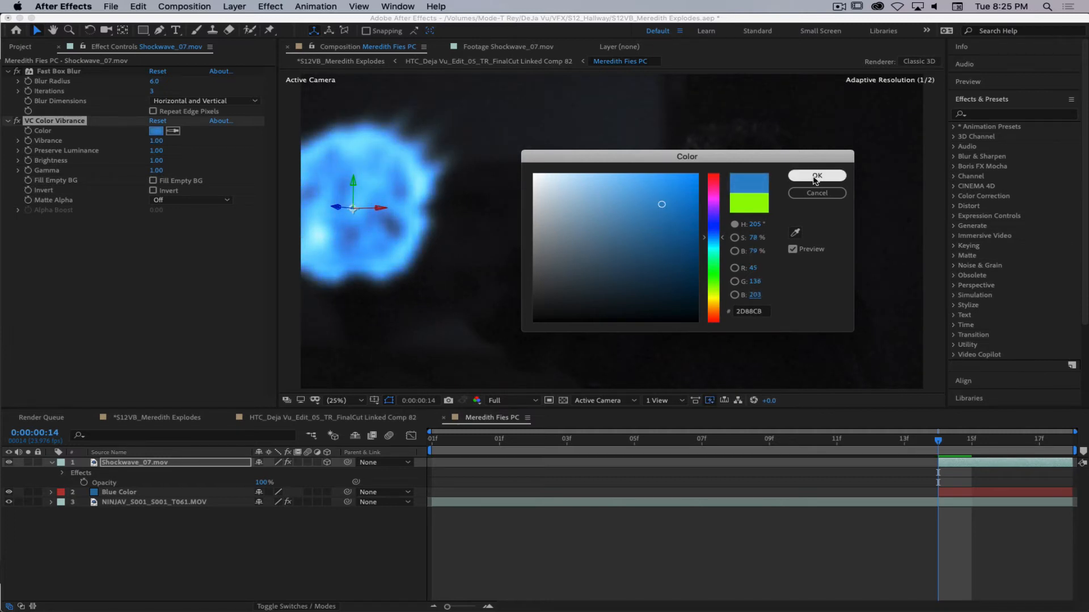
click(823, 176)
Scrub through frames 14 to 16 to review the tinted shockwave against the blue-lit footage.
drag(937, 444, 992, 446)
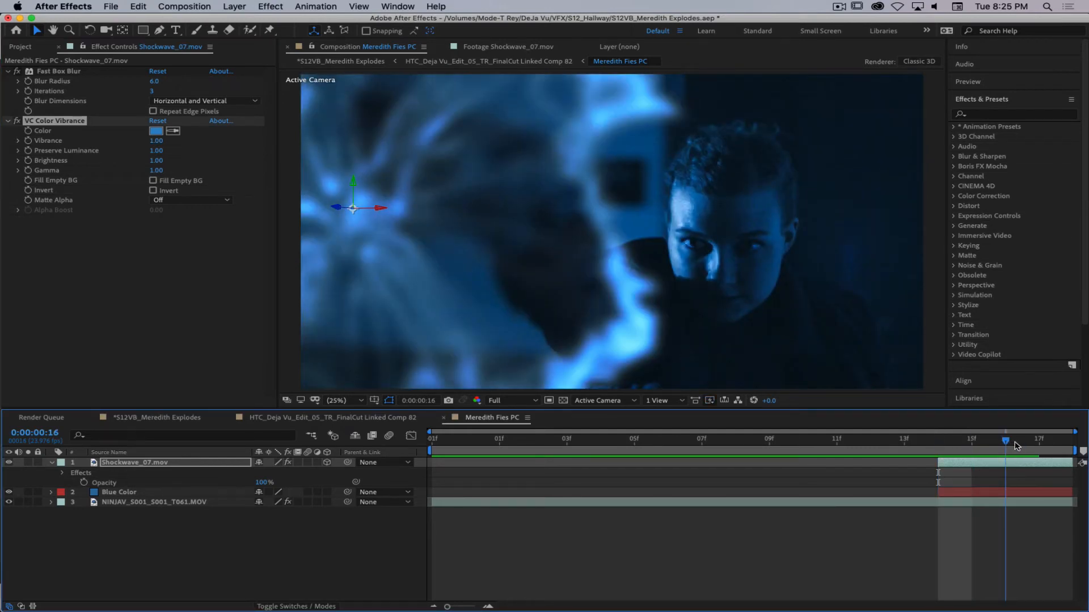
mouse_move(1015, 446)
mouse_down()
mouse_move(1053, 444)
mouse_move(1005, 443)
mouse_up()
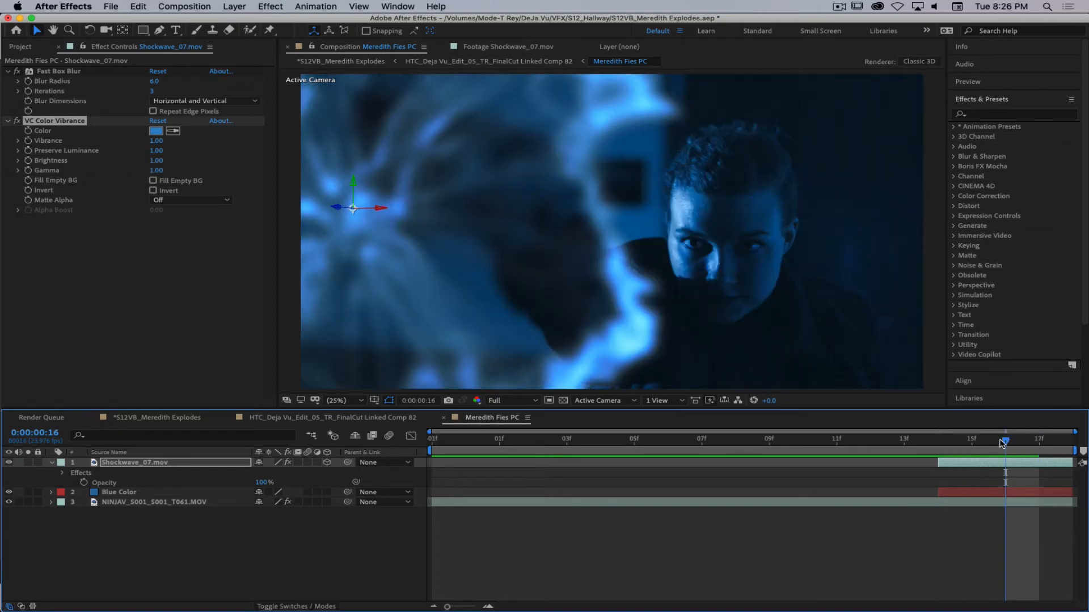
drag(996, 446, 943, 451)
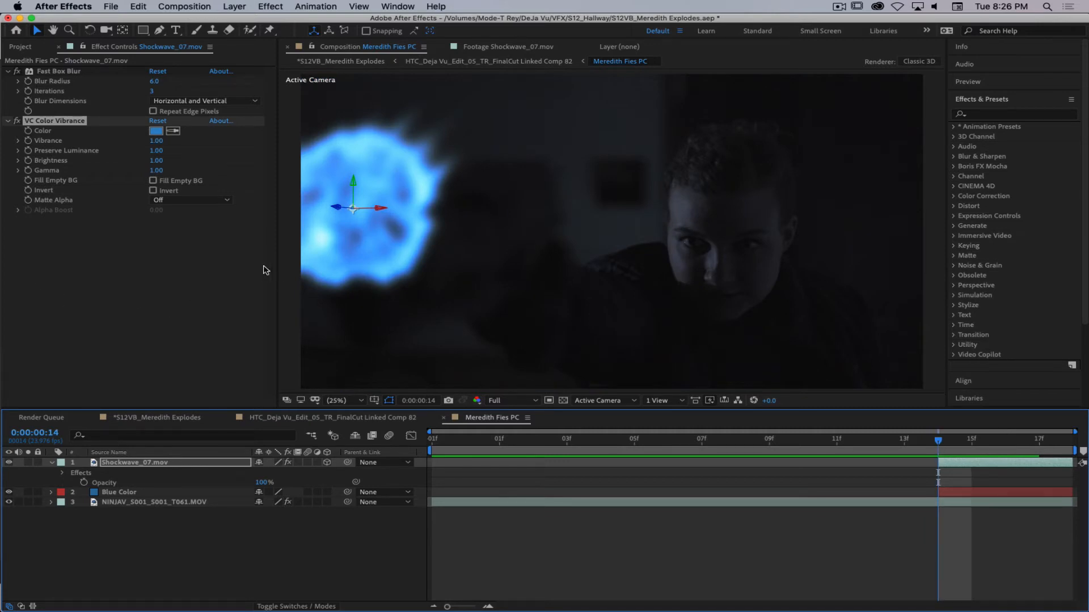
click(972, 447)
click(1003, 446)
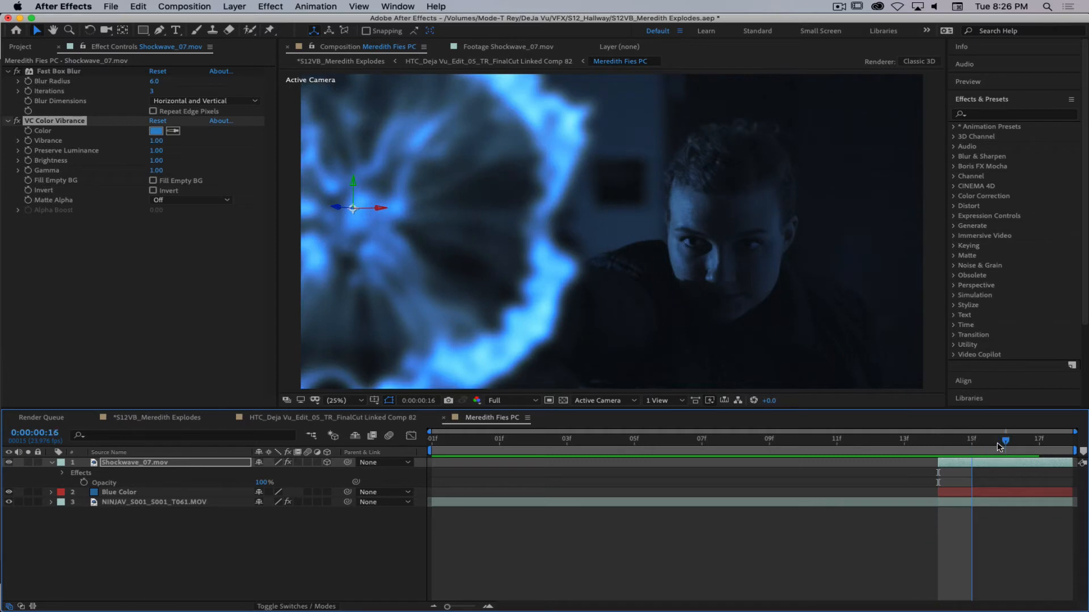
At frame 14, set the shockwave's VC Color Vibrance to Vibrance 2.00, Brightness 1.32 and Gamma 0.99.
click(967, 447)
click(949, 446)
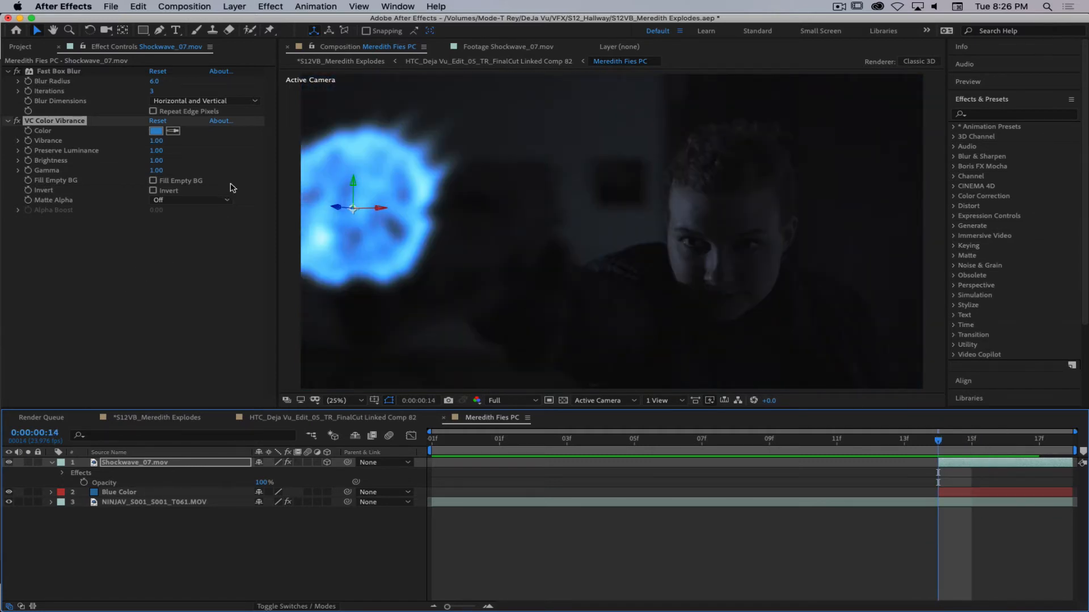
drag(157, 141, 156, 170)
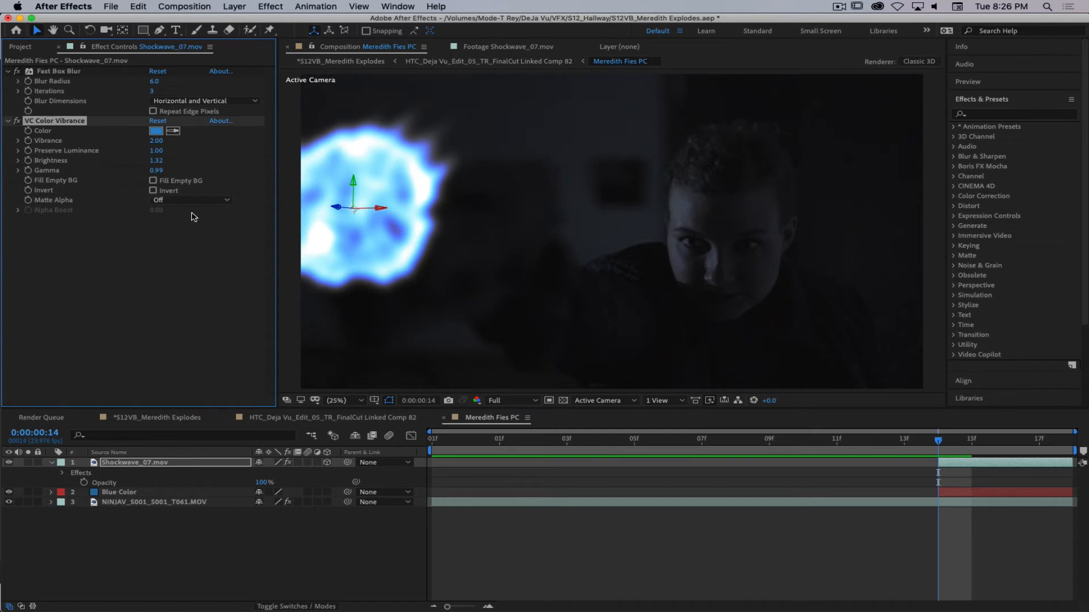
Change the shockwave's VC Color Vibrance color to the brighter cyan-blue 24AFEB.
click(155, 131)
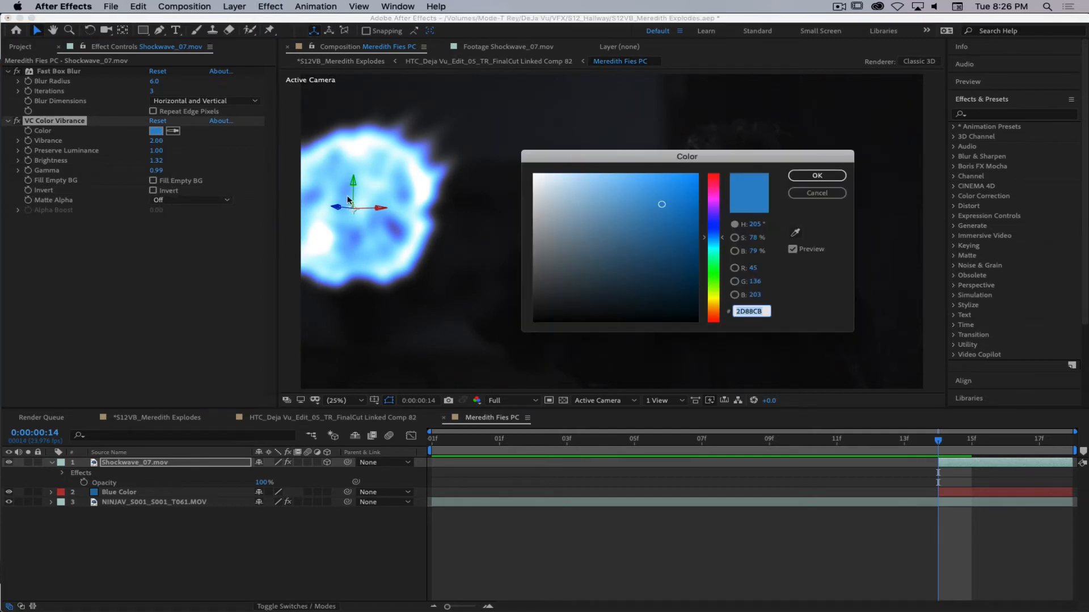
drag(667, 193, 673, 186)
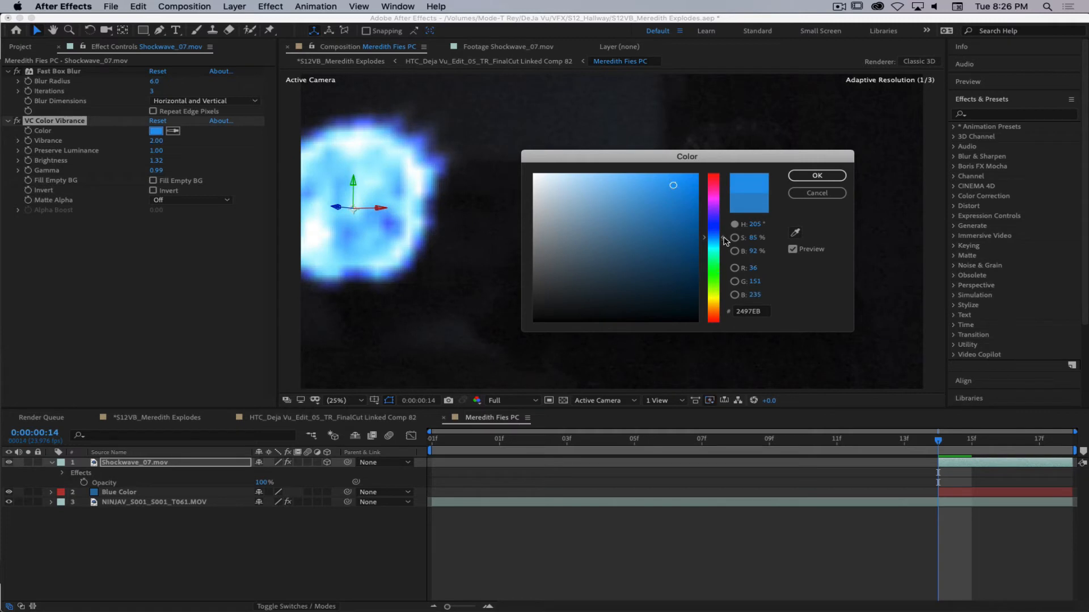
drag(725, 240, 726, 245)
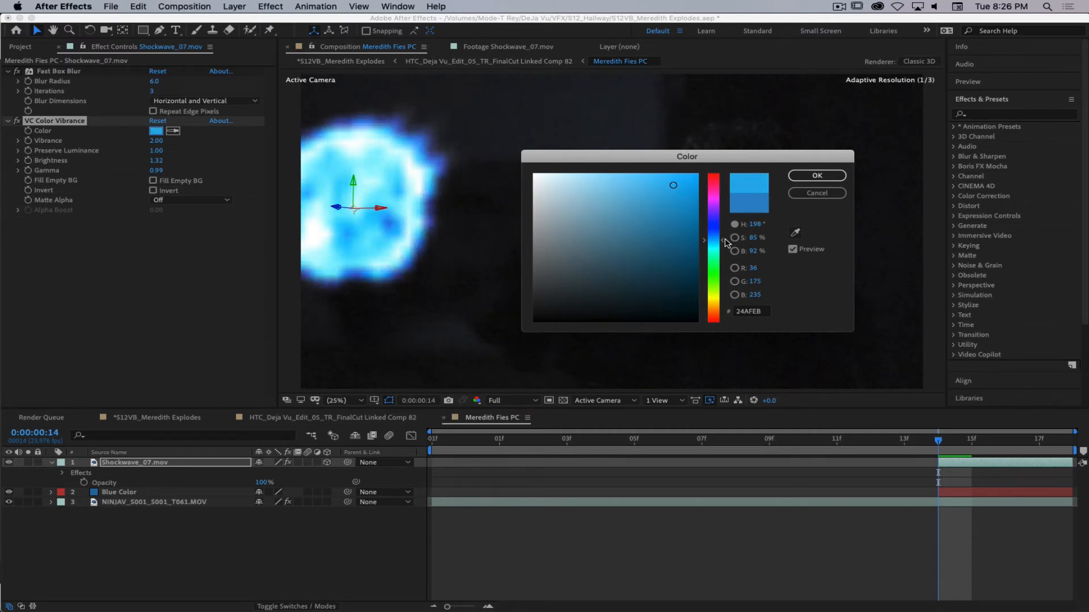
click(840, 175)
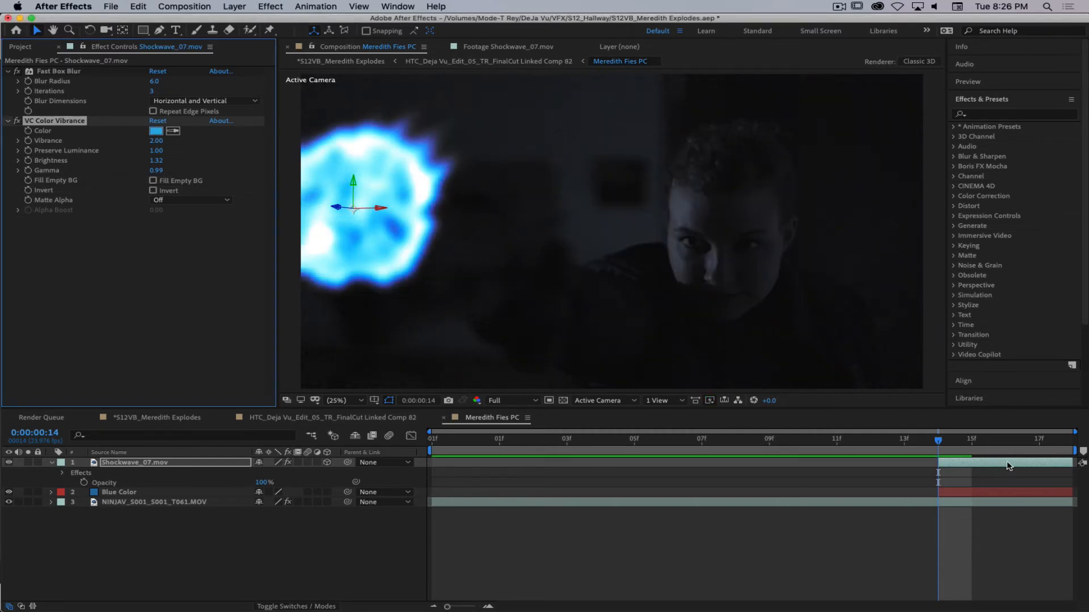
Swap the NINJAV footage's Exposure and Gamma Correction keyframes so the 5.23 and 0.83 pair sits at frame 14 and the neutral pair at frame 17.
mouse_move(941, 443)
mouse_down()
mouse_move(1048, 452)
mouse_move(945, 460)
mouse_move(1083, 454)
mouse_move(944, 463)
mouse_up()
click(183, 502)
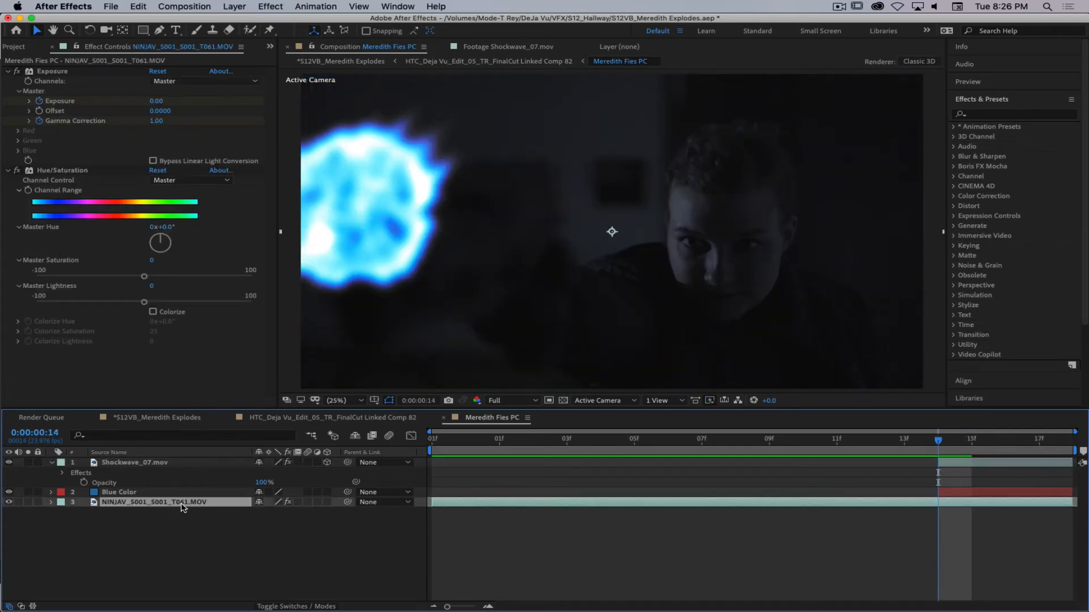
key(u)
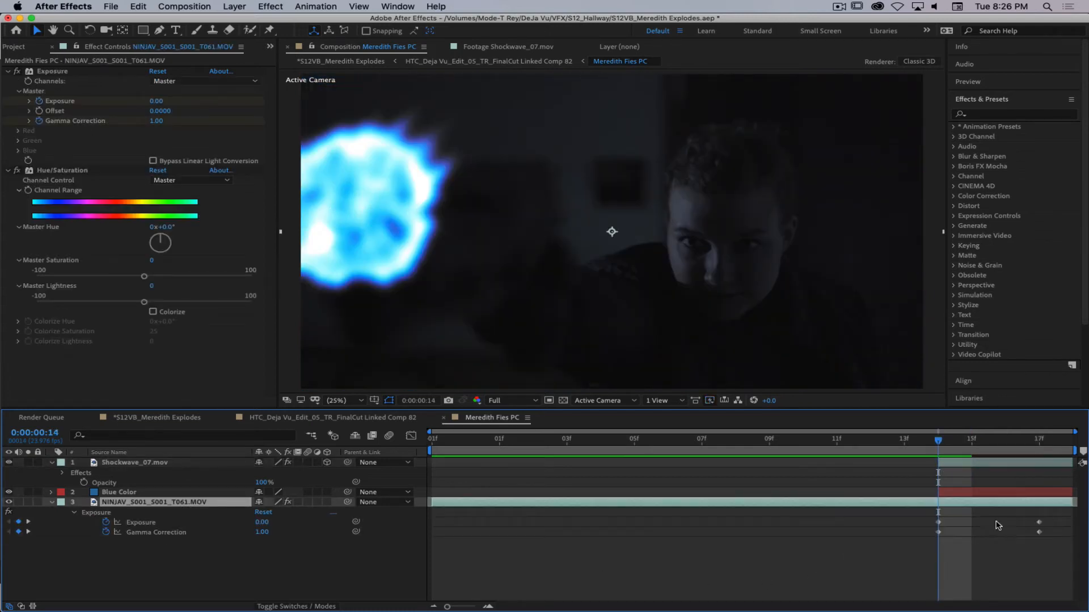
drag(1056, 520, 905, 538)
drag(964, 520, 1042, 534)
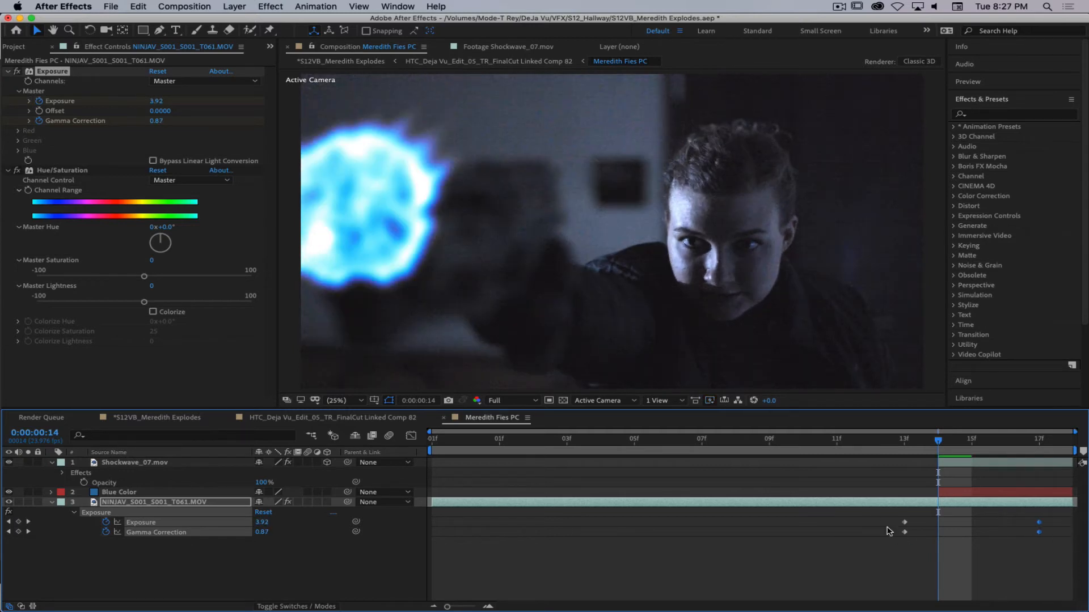
drag(871, 518, 925, 545)
drag(883, 520, 936, 535)
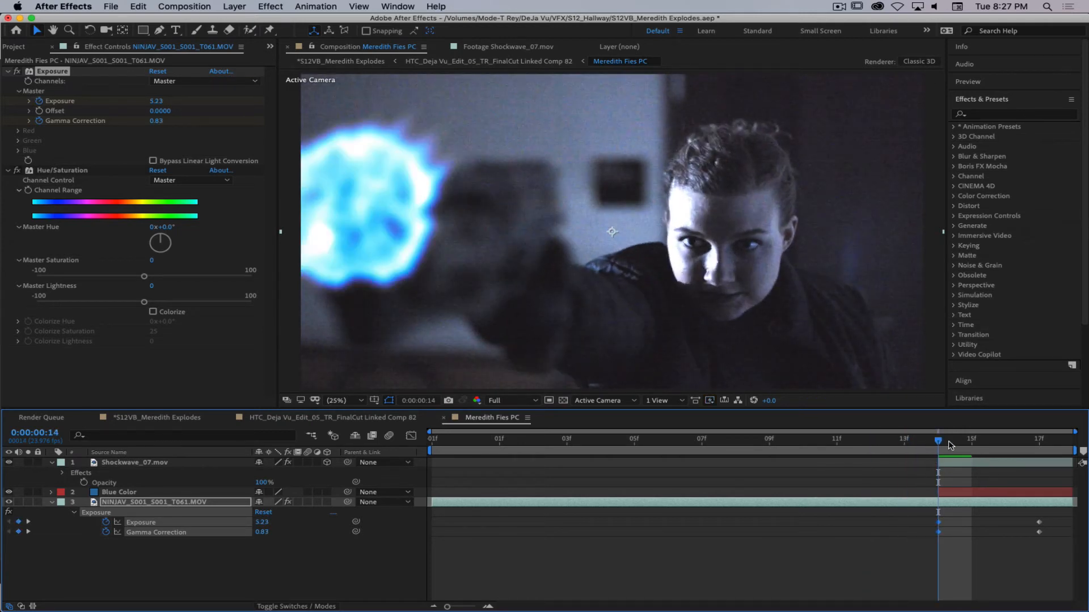
Reverse the Blue Color layer's Opacity keyframes, placing 100% at frame 14 and 0% at frame 18.
click(952, 492)
key(u)
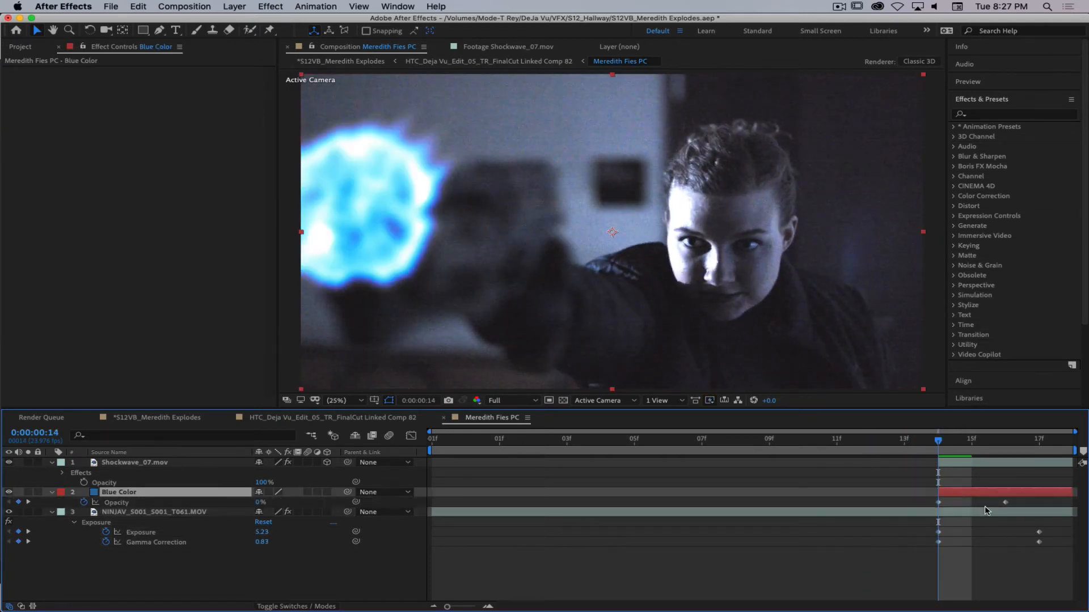
mouse_move(1005, 503)
mouse_down()
mouse_move(873, 503)
mouse_move(1012, 513)
mouse_up()
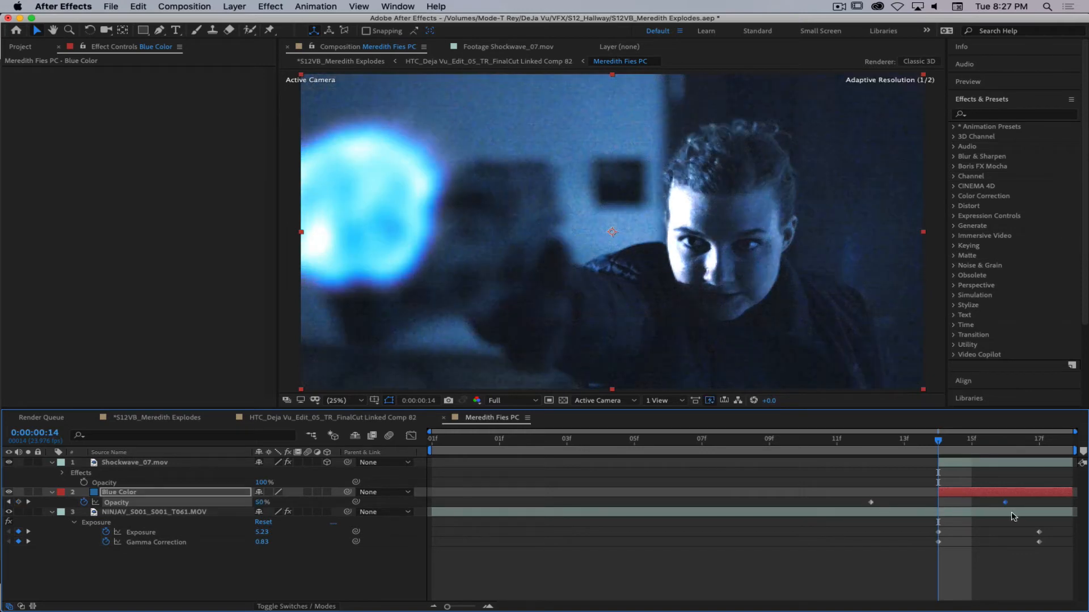
drag(871, 502, 938, 503)
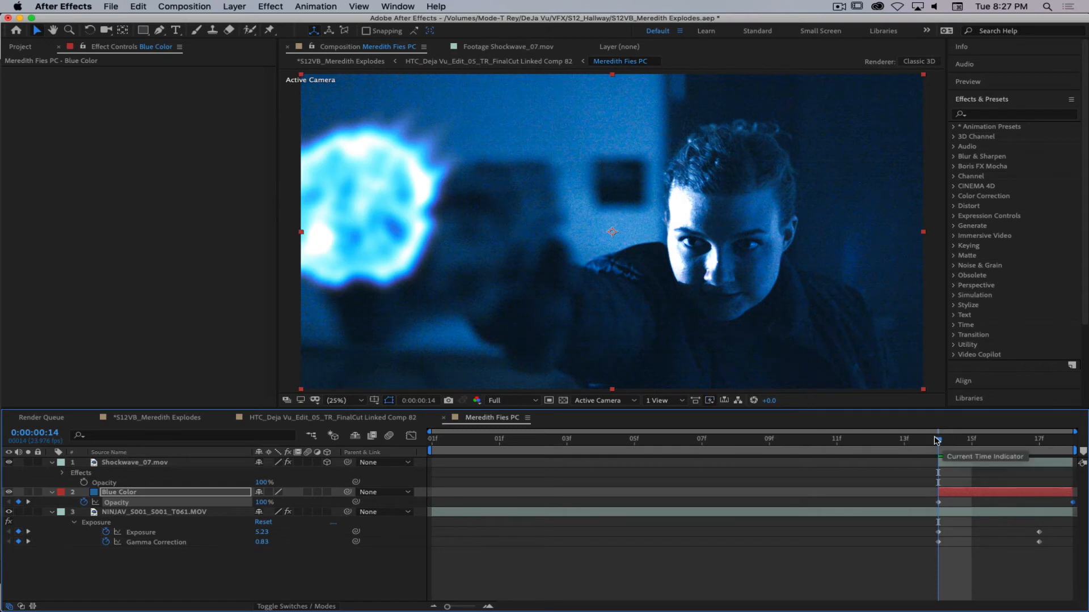
At frame 13, keyframe the NINJAV footage's Exposure at 0 and Gamma Correction at 1.
drag(941, 451, 925, 486)
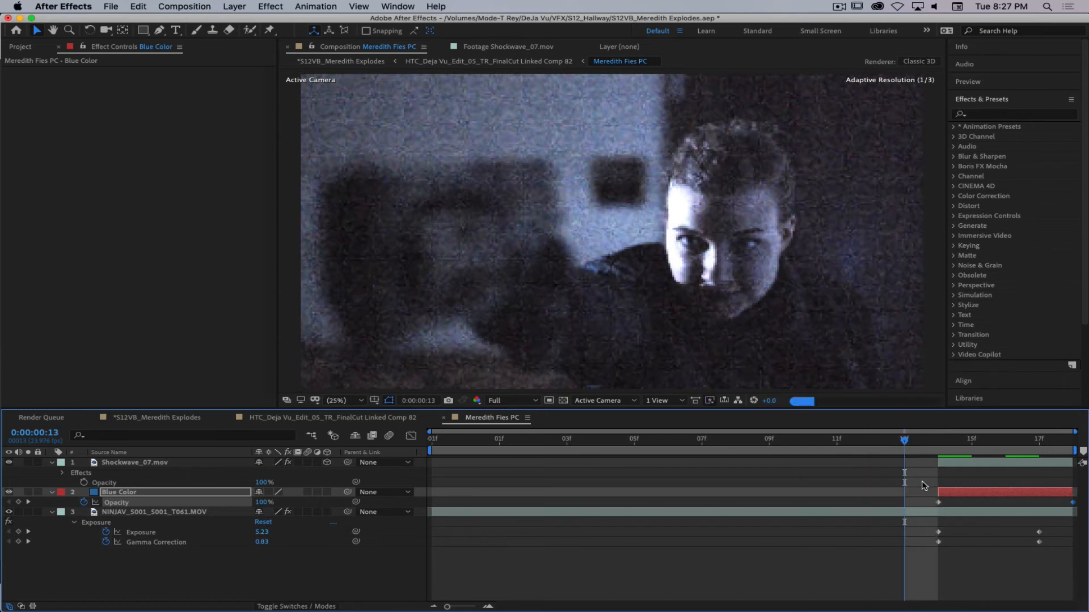
mouse_move(904, 450)
mouse_down()
mouse_move(945, 446)
mouse_move(906, 446)
mouse_up()
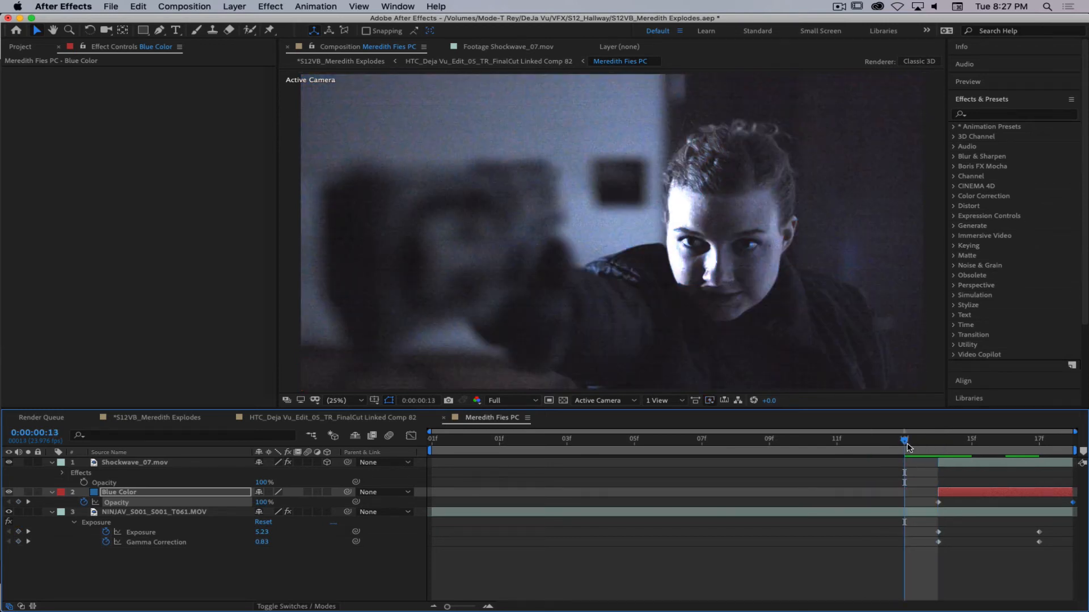
click(260, 532)
text(0)
key(Return)
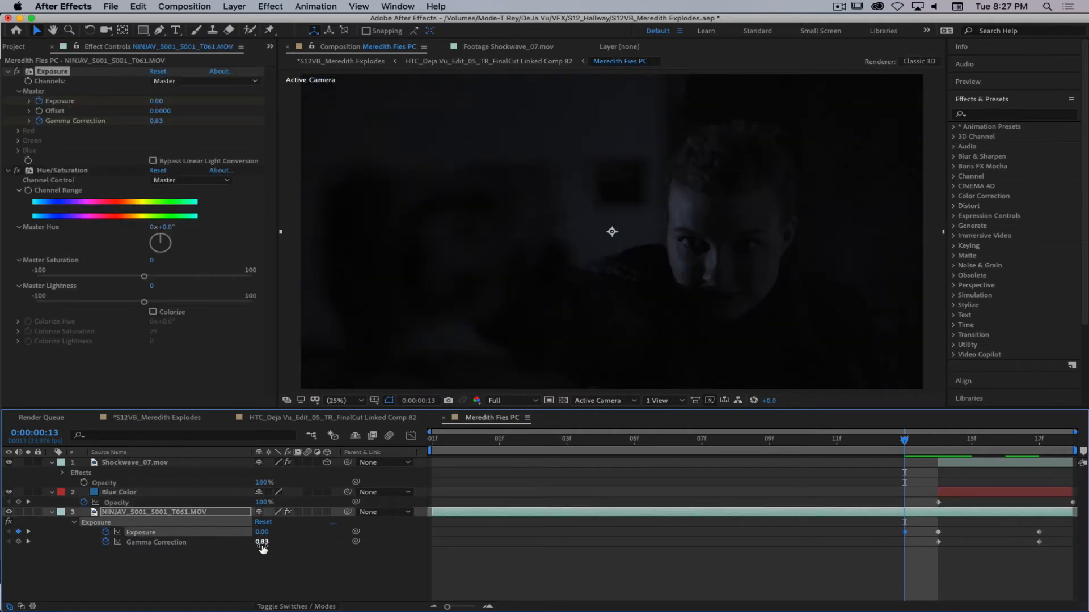
click(261, 543)
text(0.1)
key(Return)
click(262, 542)
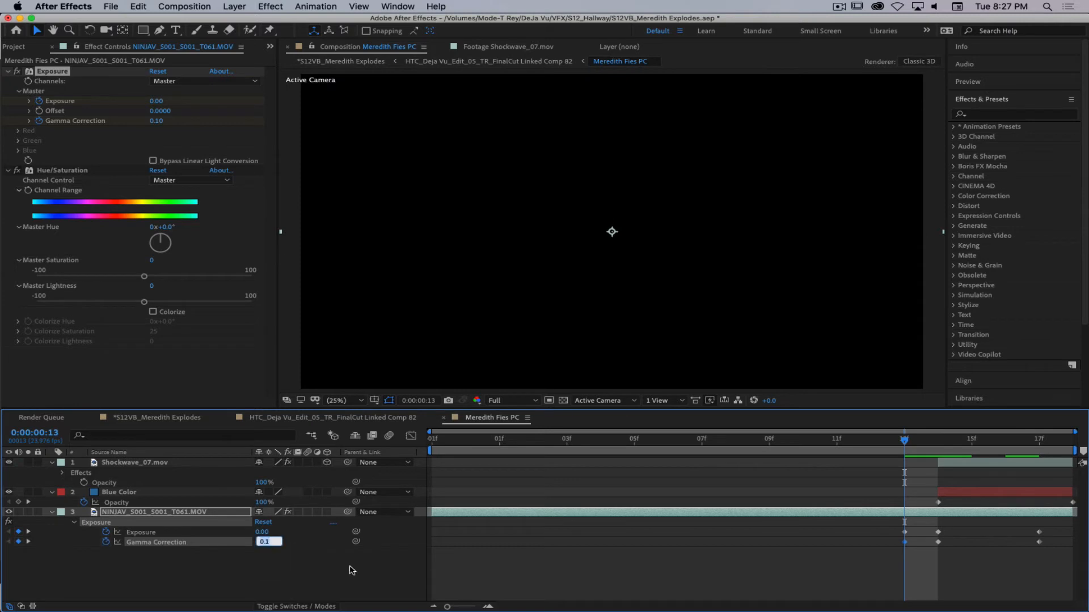
text(1)
key(Return)
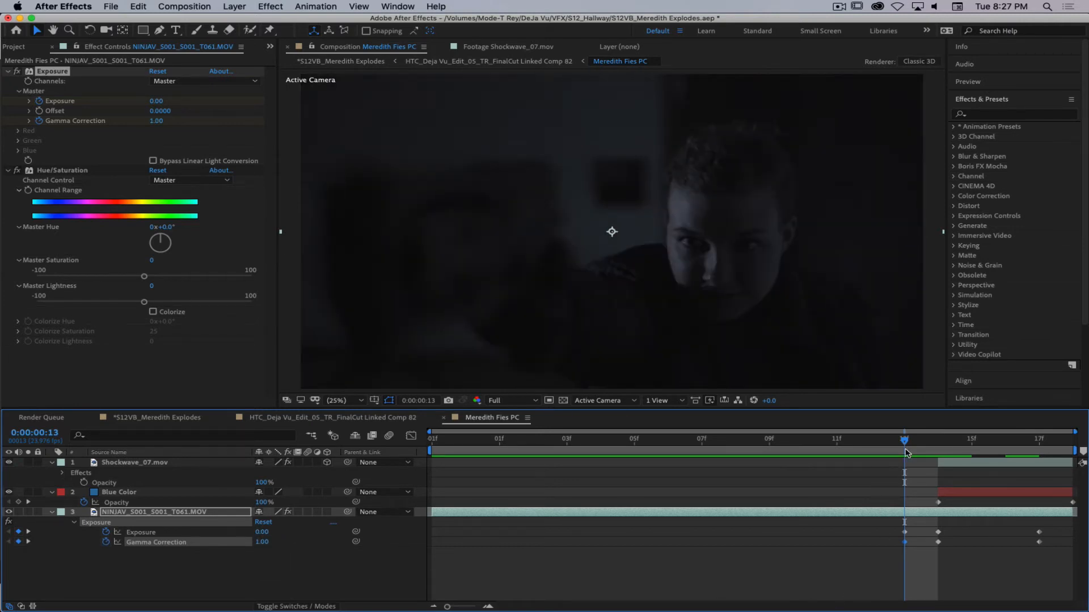
At frame 17, raise the NINJAV footage's Exposure keyframe to 1.50.
click(936, 441)
drag(939, 443, 1037, 451)
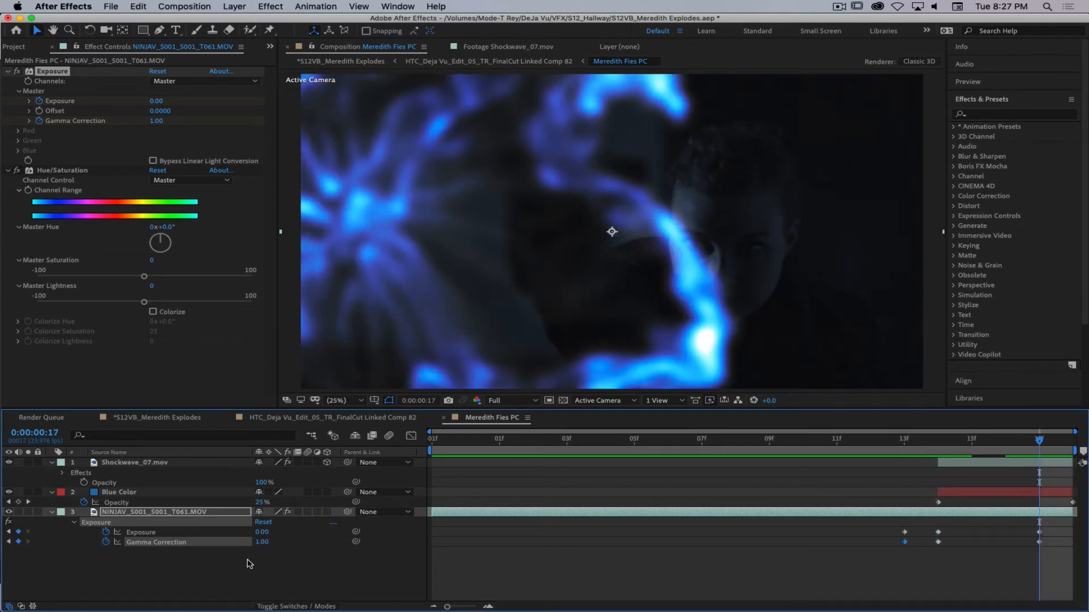
drag(261, 534, 356, 529)
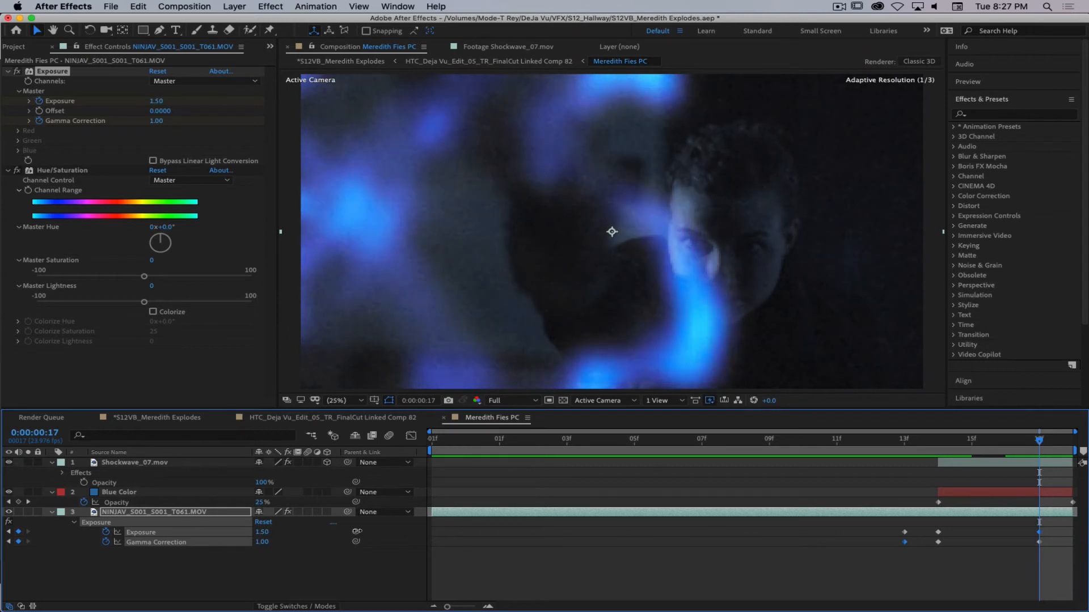
Move the Blue Color layer's ending Opacity keyframe to frame 17 and set it to 35%.
drag(1073, 503, 1048, 509)
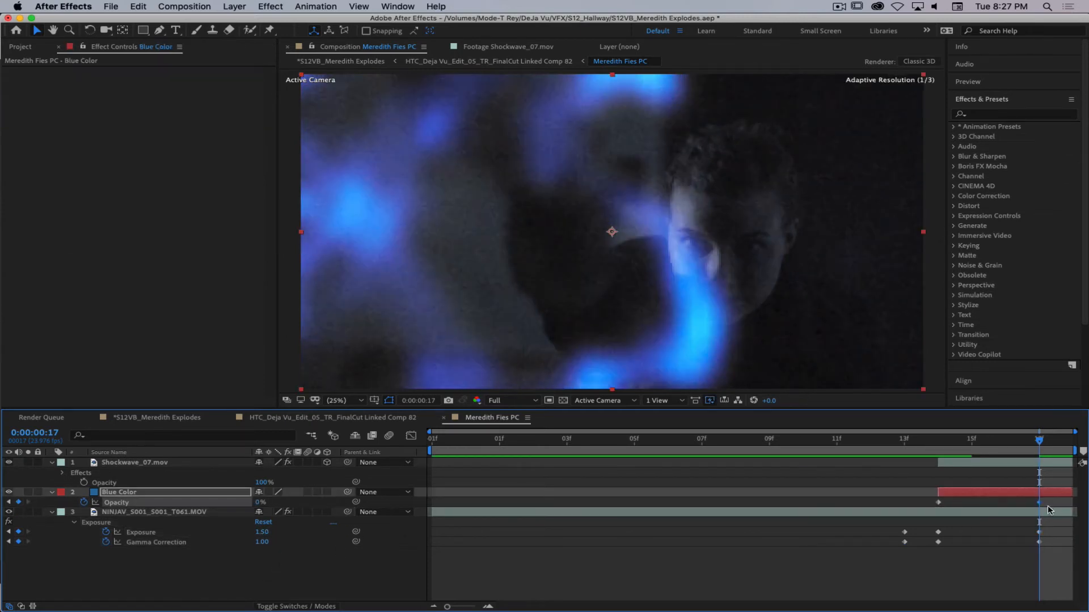
click(261, 503)
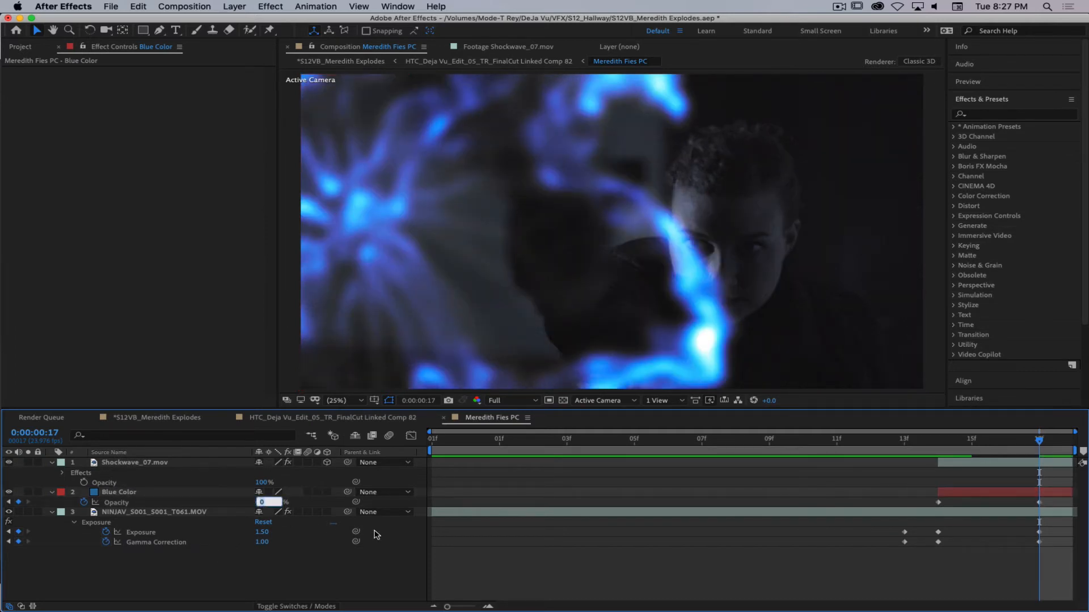
text(25)
key(Return)
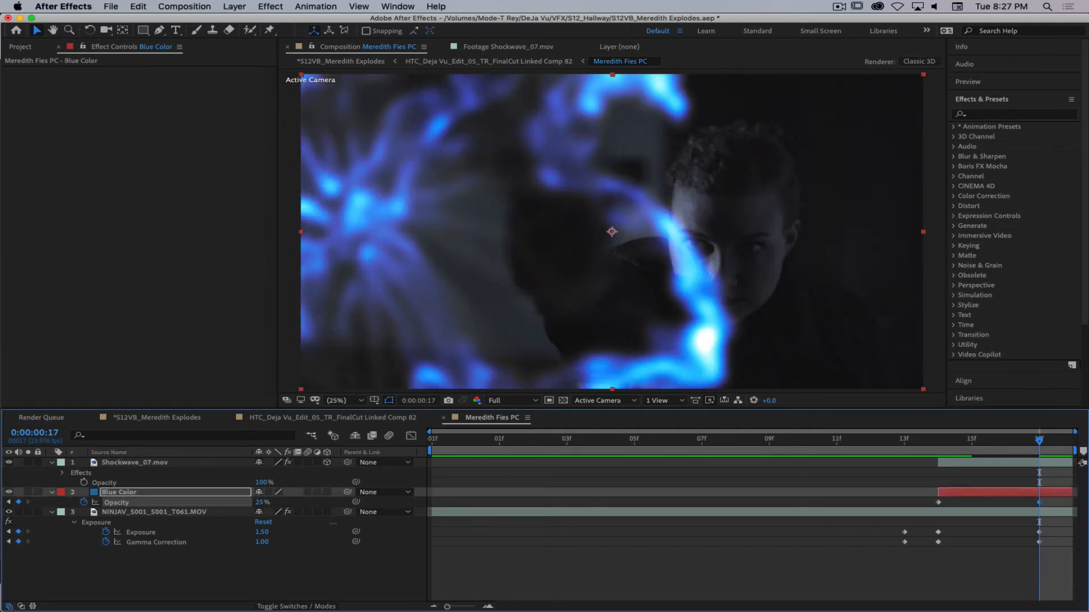
click(262, 503)
text(35)
key(Return)
Play the composition back from its first frame to check the timing of the blue flash.
mouse_move(1041, 441)
mouse_down()
mouse_move(867, 451)
mouse_move(1048, 460)
mouse_up()
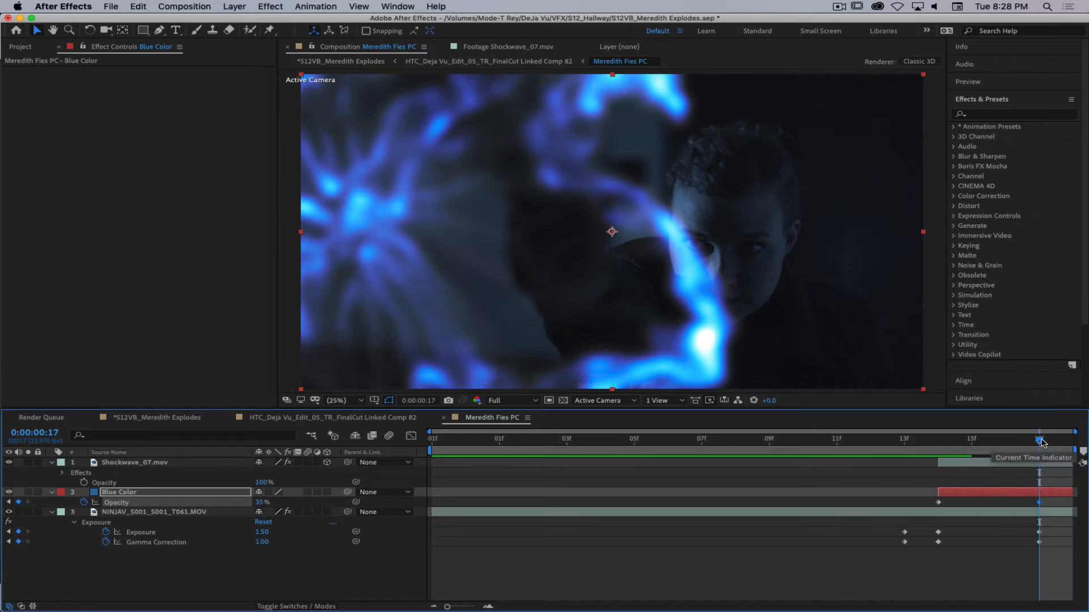
drag(1039, 441, 347, 467)
key(space)
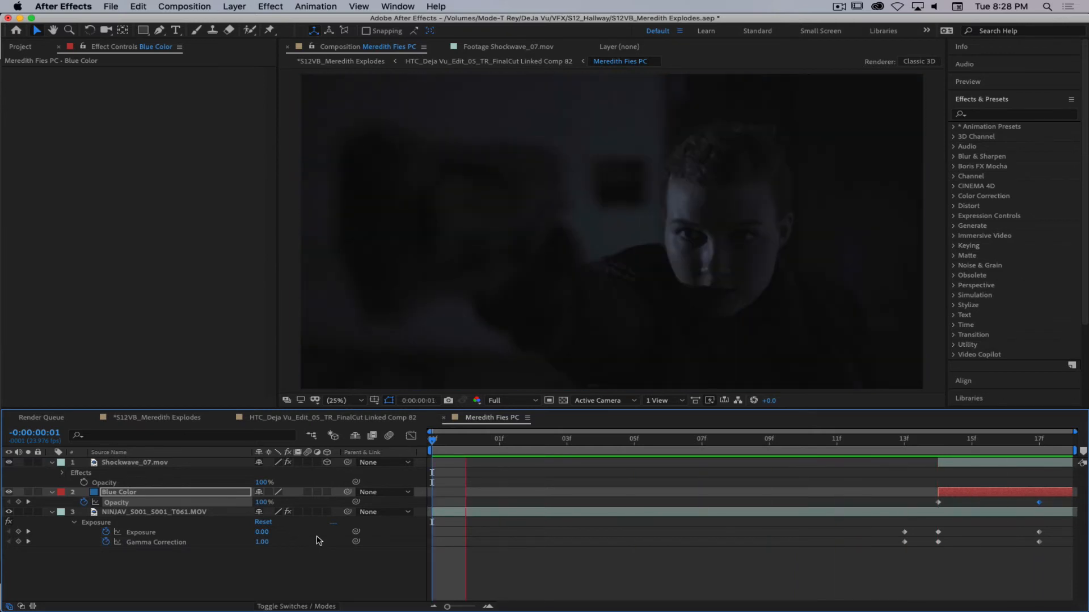
key(space)
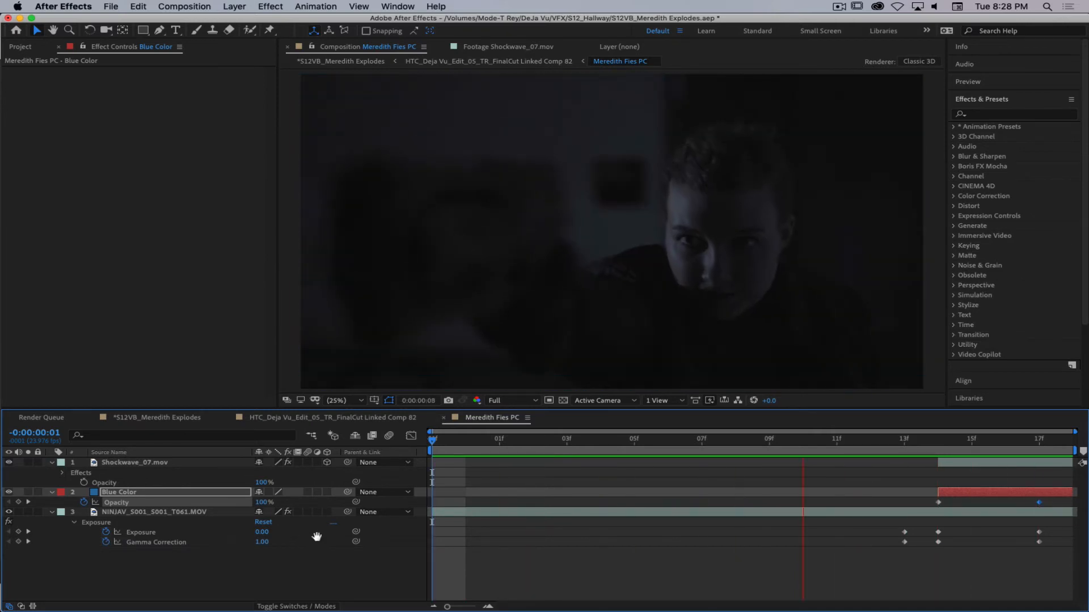
At frame 14, raise the Shockwave_07 layer to Position 320.0, 829.0, 0.0 and set its X Rotation to 2.0°.
drag(908, 445, 938, 452)
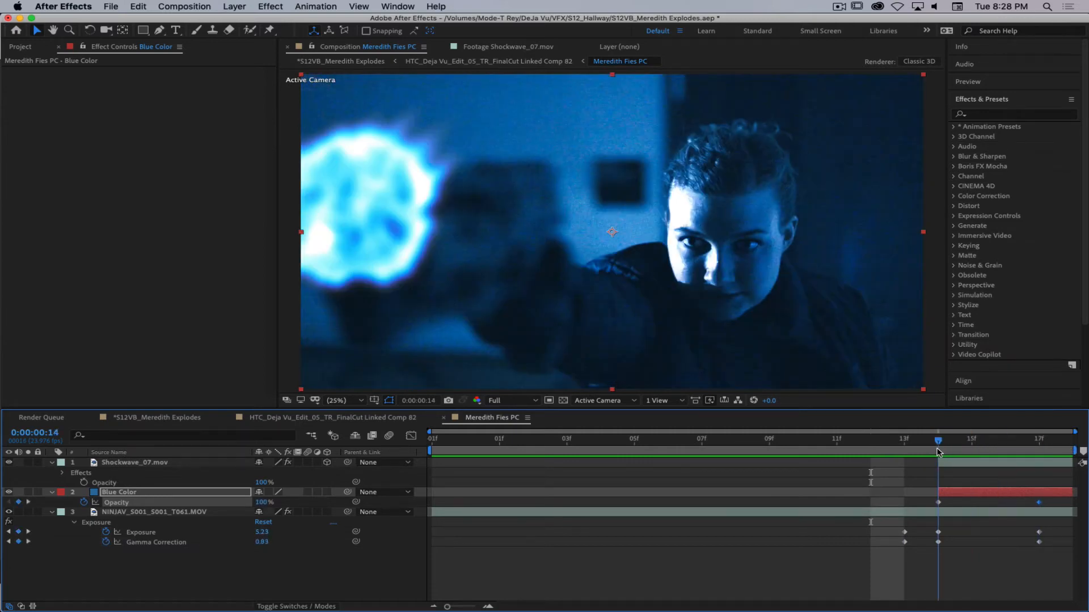
click(163, 470)
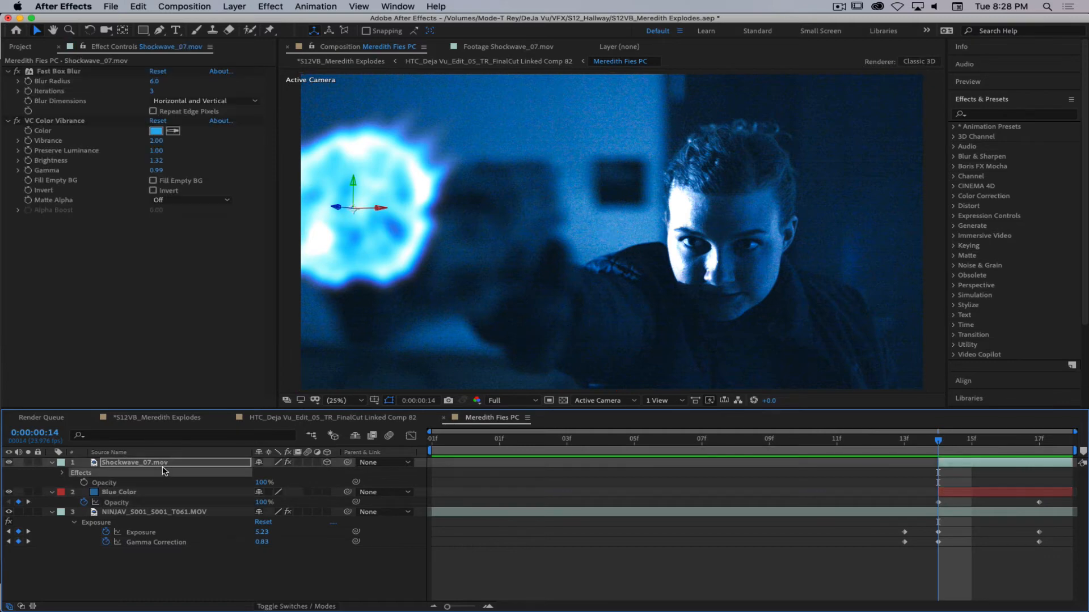
key(p)
drag(282, 472, 227, 466)
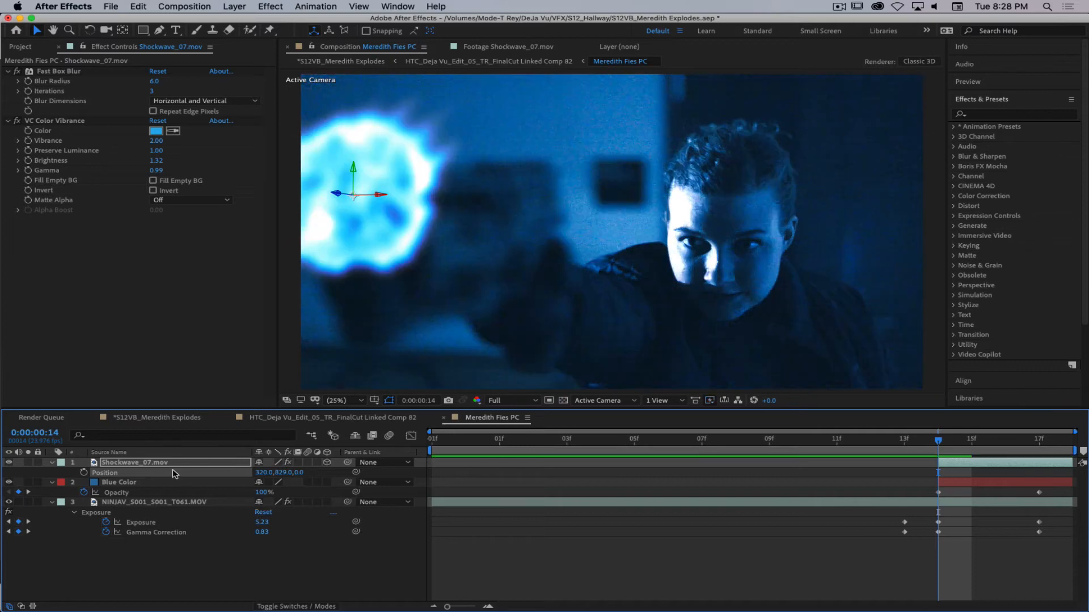
key(r)
drag(268, 482, 274, 483)
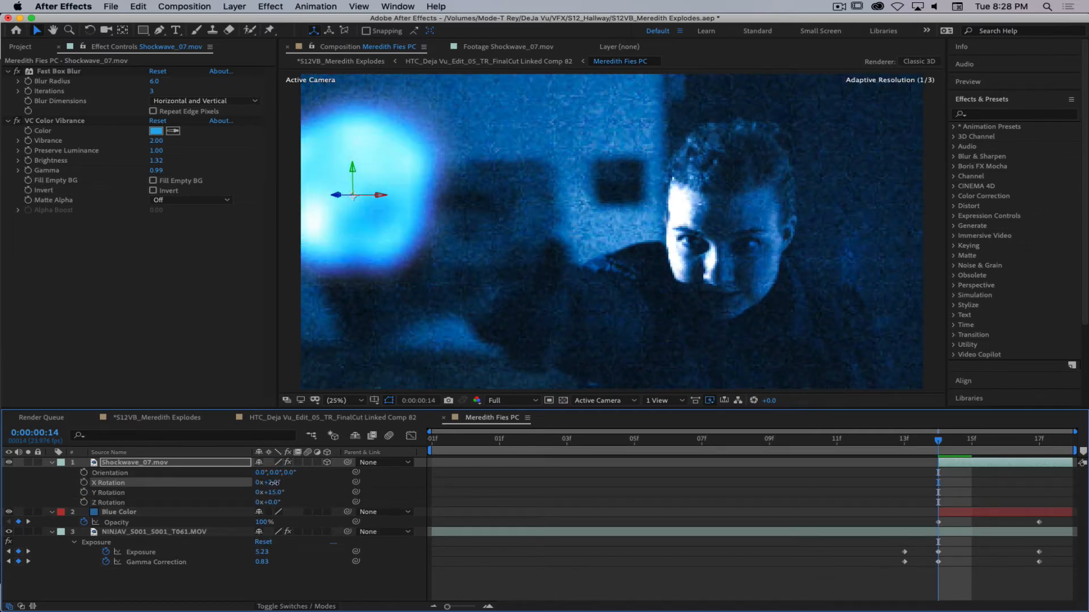
click(295, 583)
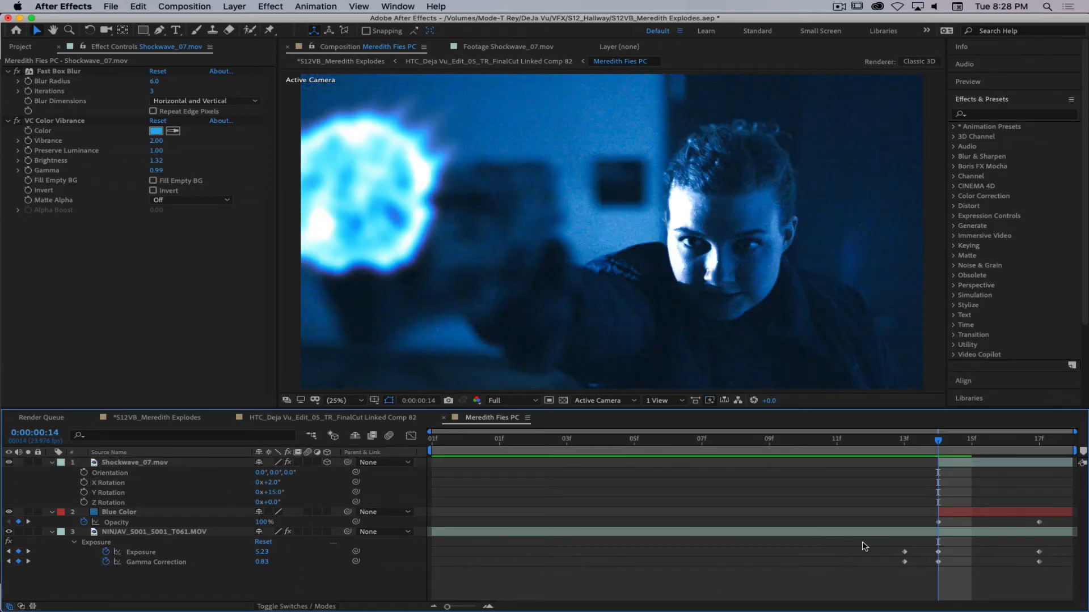
Preview the repositioned shockwave from the composition's start and examine the flash around frame 14.
drag(941, 441, 165, 476)
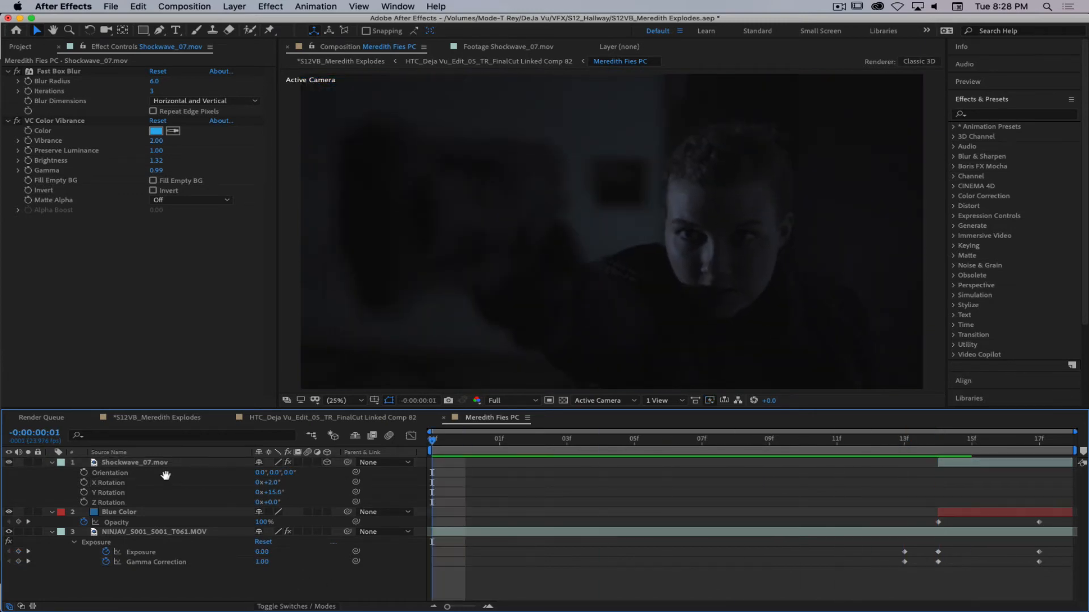
key(space)
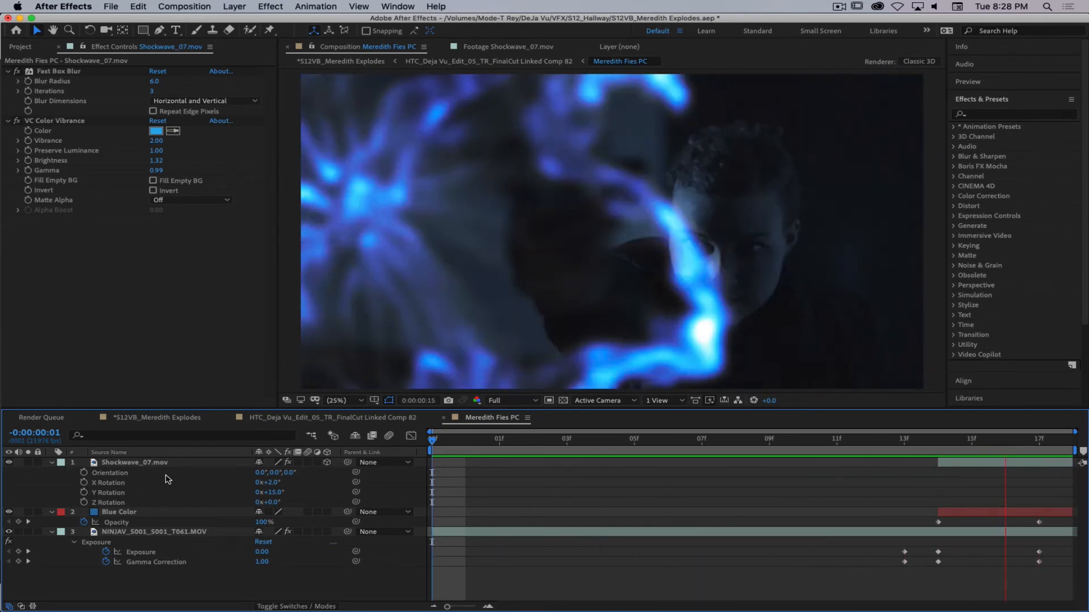
key(space)
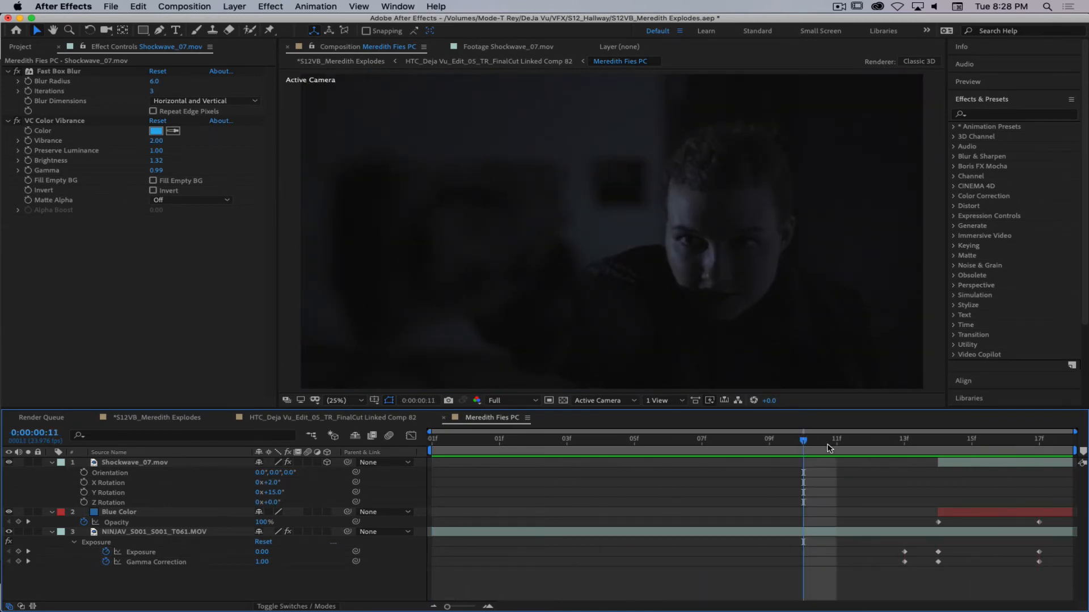
drag(829, 448, 946, 482)
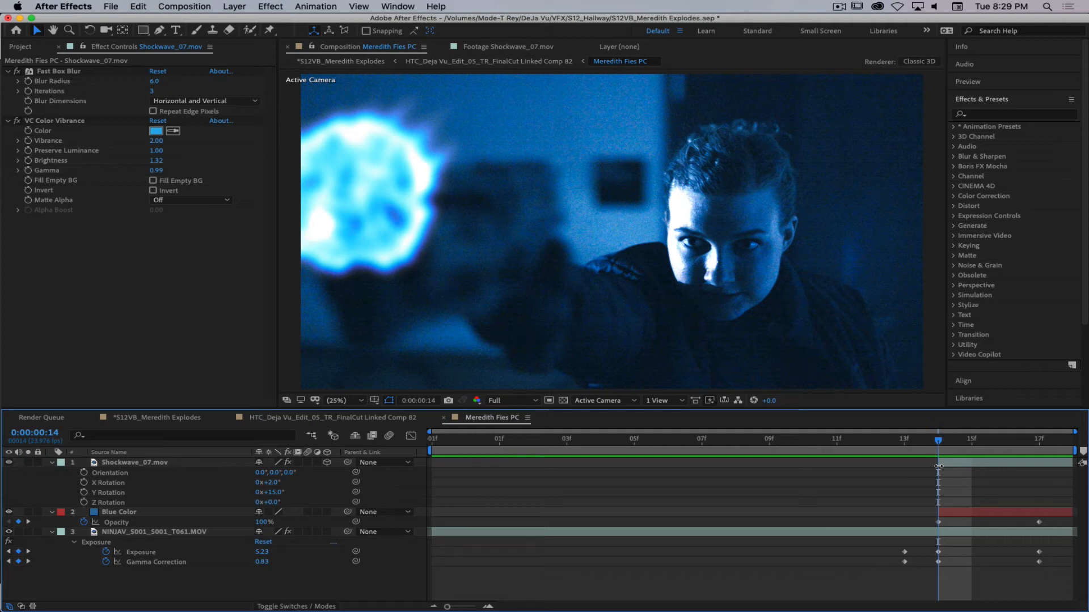
At frame 17, set the Blue Color layer's Opacity to 50% and the NINJAV footage layer's Exposure to 2.46.
drag(931, 454, 1050, 469)
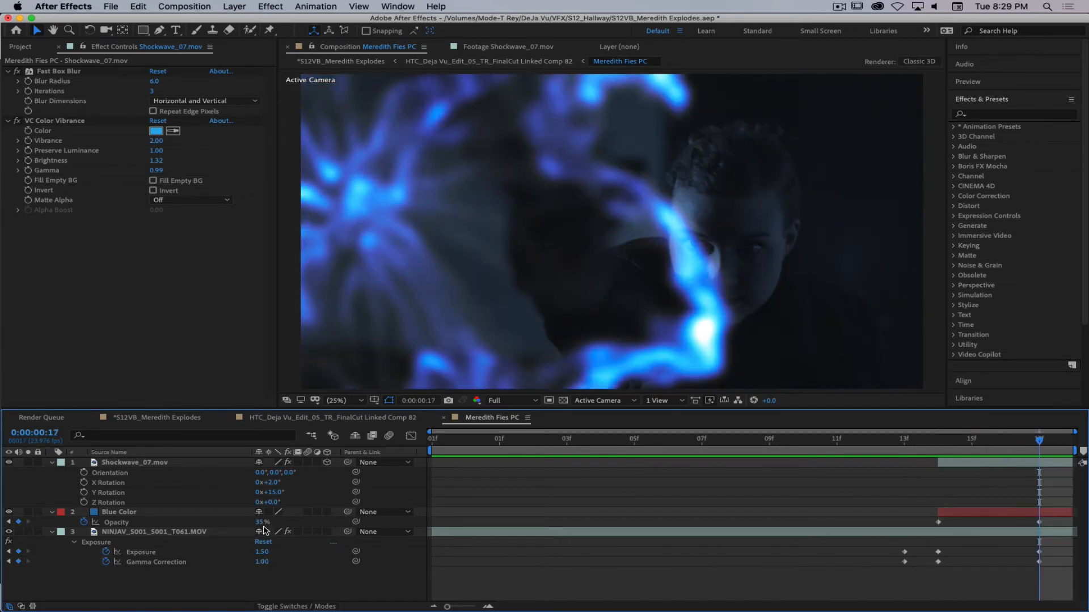
mouse_move(262, 522)
mouse_down()
mouse_move(297, 520)
mouse_move(267, 522)
mouse_up()
click(262, 523)
text(50)
key(Return)
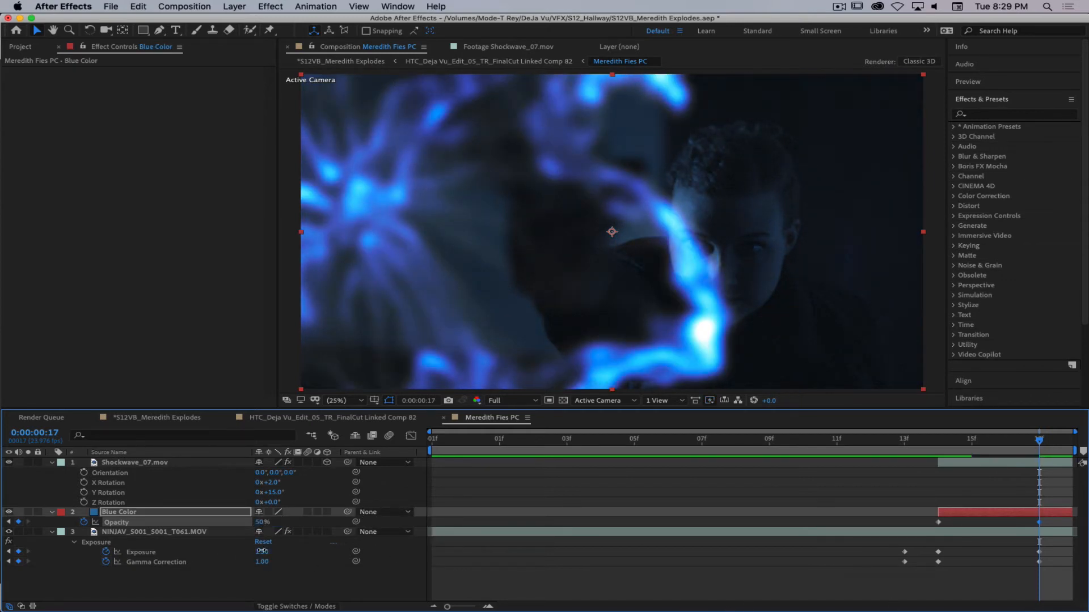
drag(262, 551, 326, 553)
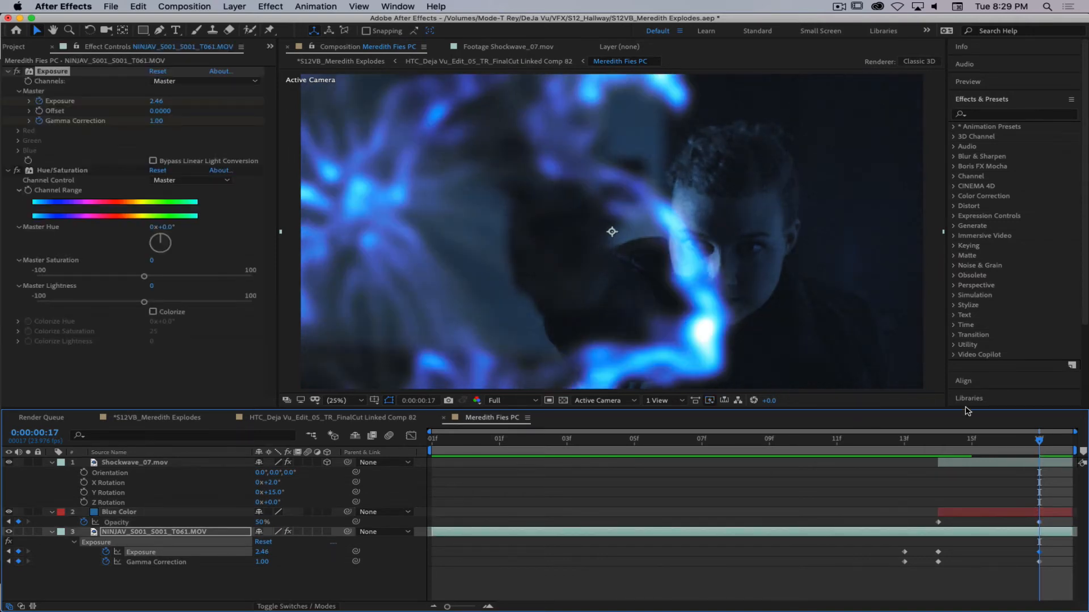
drag(1040, 442, 1076, 458)
Collapse the NINJAV footage layer's properties and duplicate the Shockwave_07 layer twice.
click(51, 533)
click(136, 463)
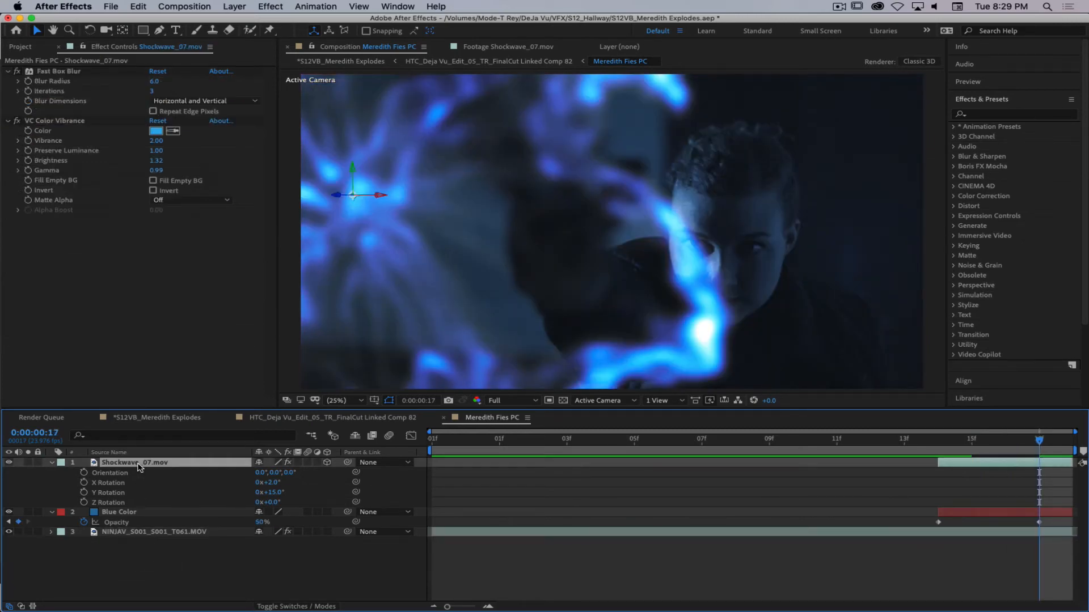
key(ctrl+d)
key(ctrl+d)
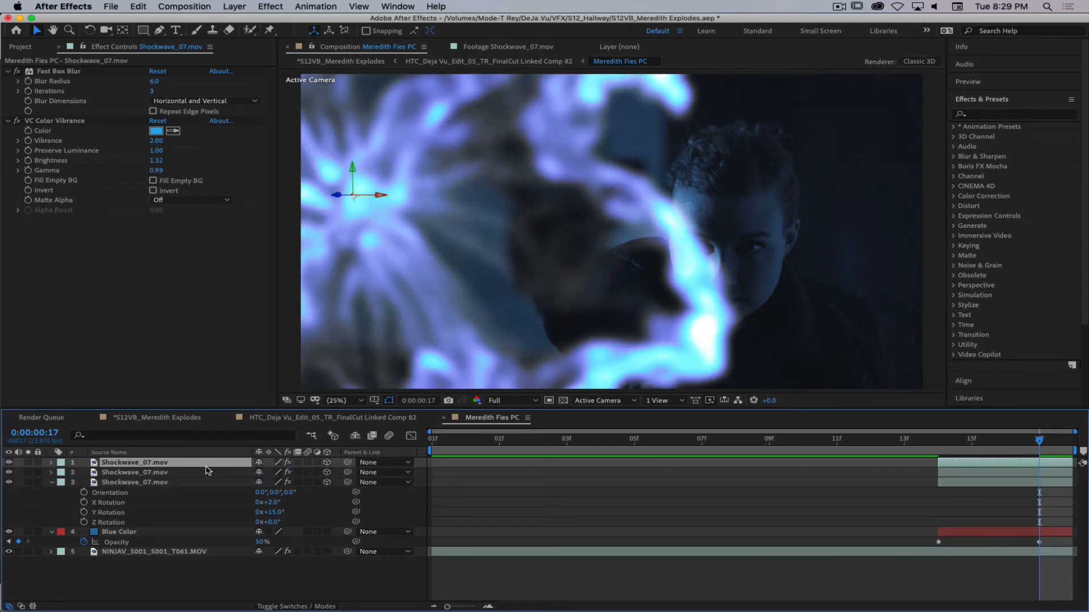
At frame 14, replace the source of the topmost Shockwave_07 duplicate with Shockwave_02.mov, keeping its effects and transforms.
drag(1017, 447, 943, 449)
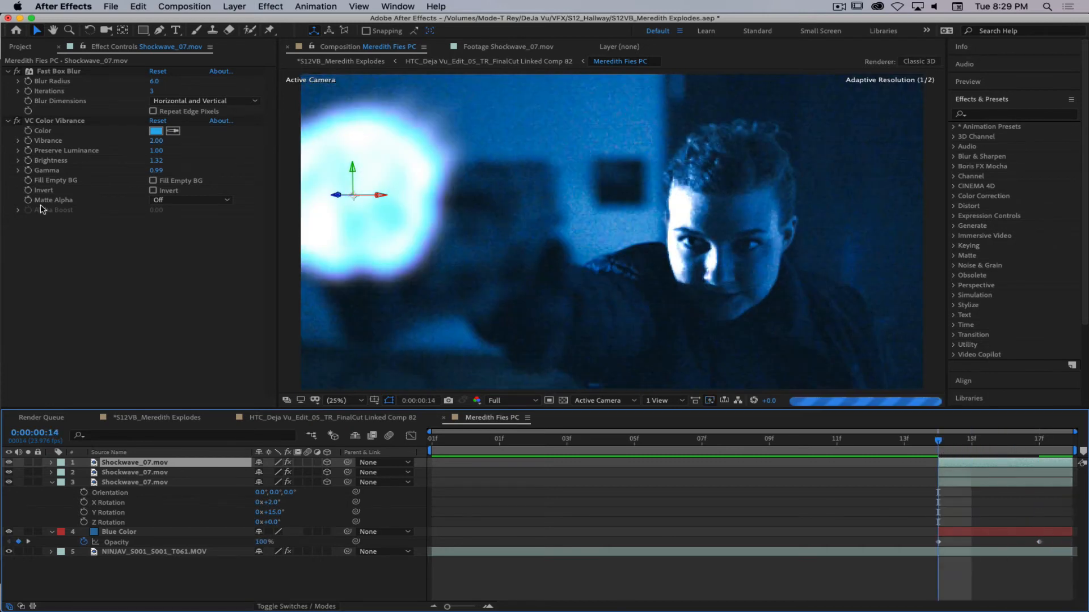
click(21, 46)
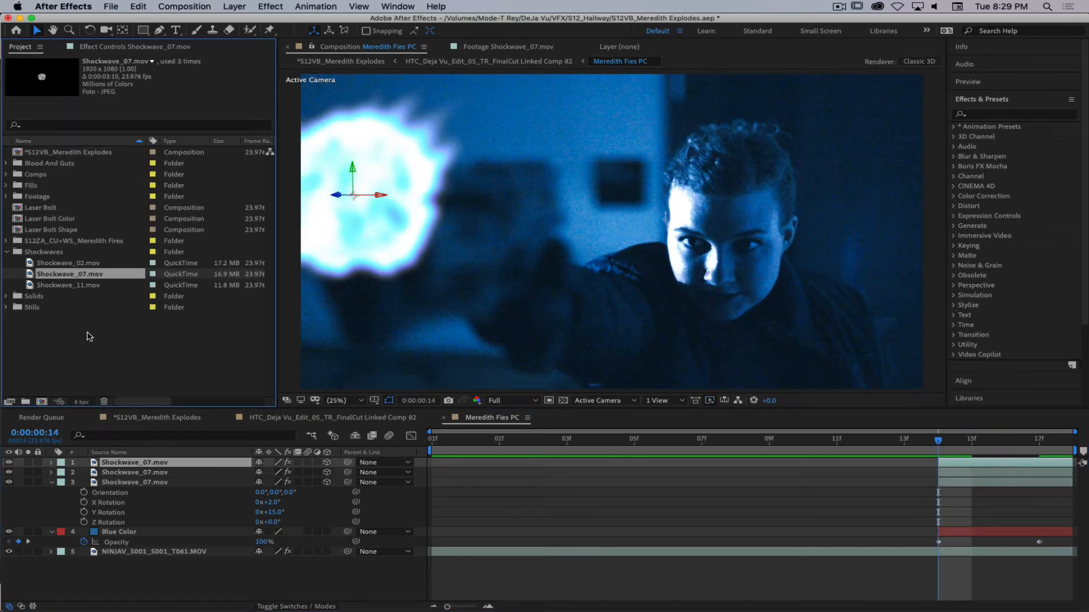
click(59, 264)
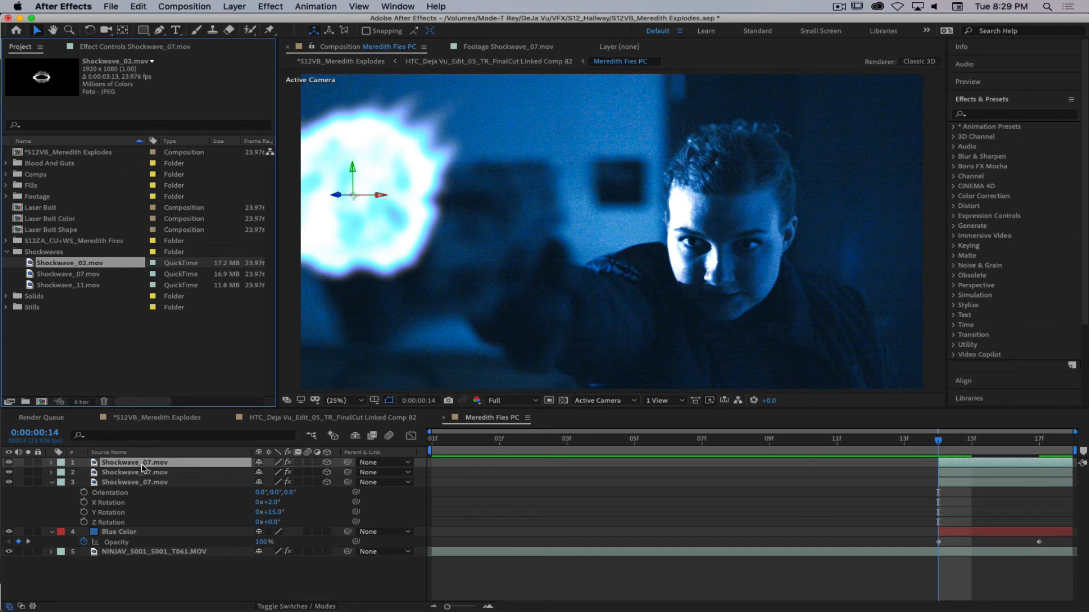
drag(31, 265, 137, 464)
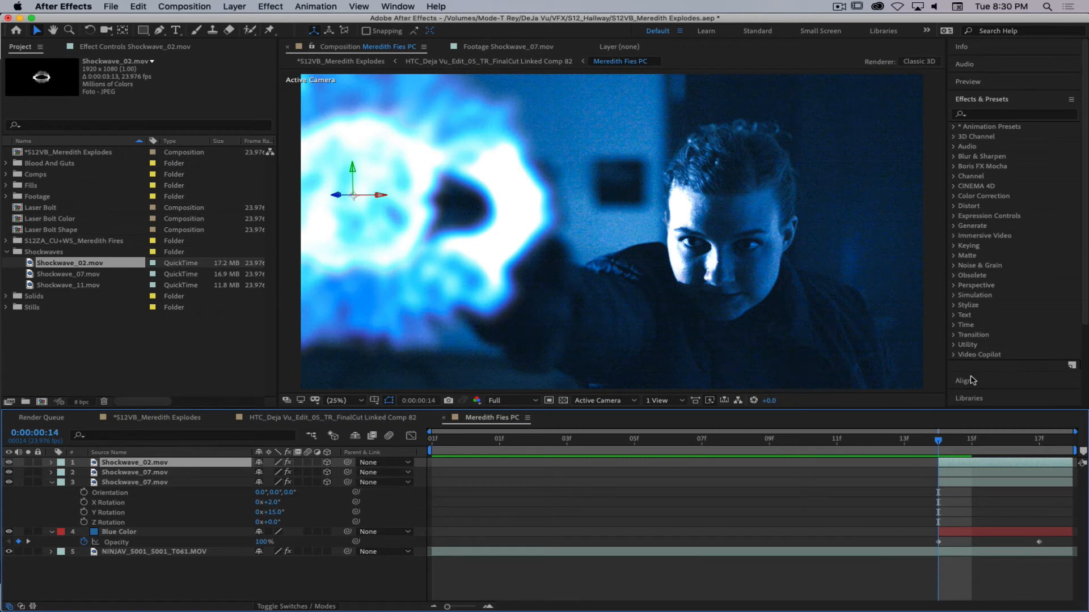
mouse_move(940, 445)
mouse_down()
mouse_move(1038, 452)
mouse_move(944, 451)
mouse_up()
Solo the Shockwave_02 layer, unlink its Scale proportions, and stretch it to 1103.0, 249.0, 580.0%.
click(28, 462)
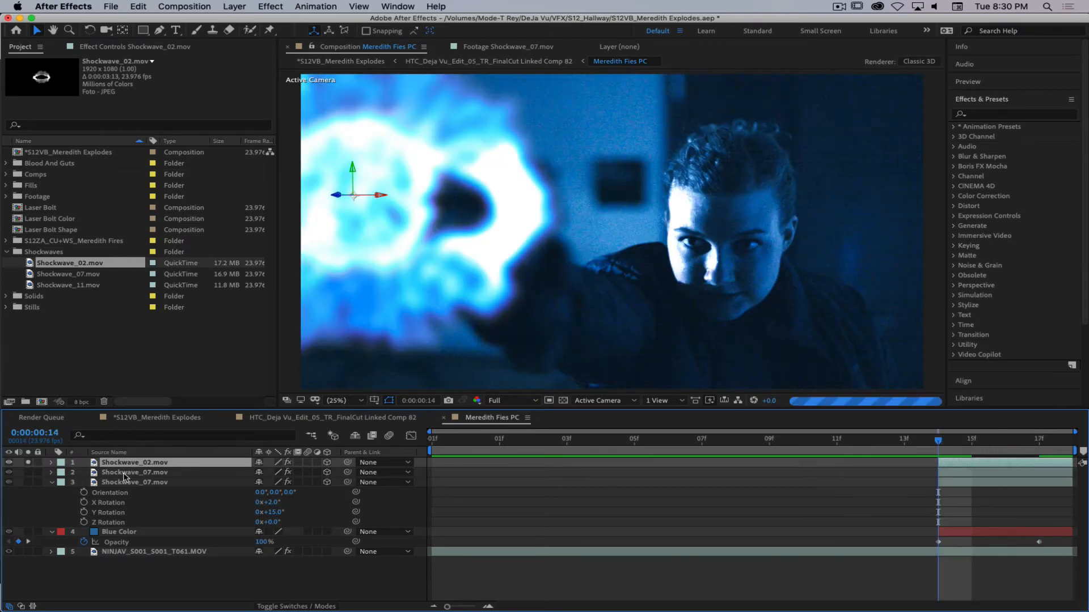
mouse_move(939, 439)
mouse_down()
mouse_move(1063, 452)
mouse_move(938, 460)
mouse_up()
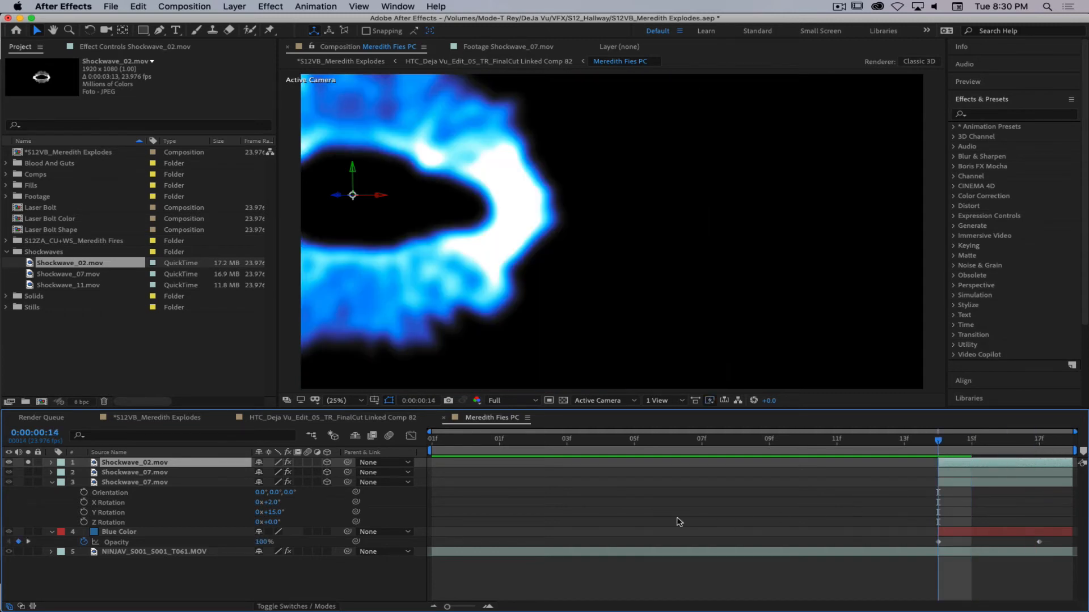
key(s)
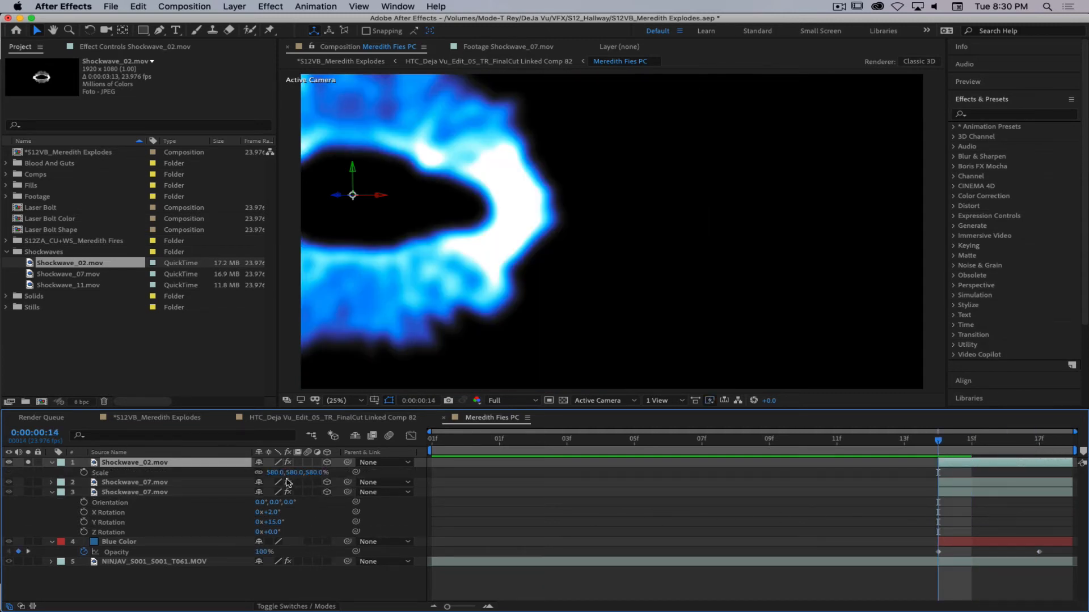
drag(295, 472, 72, 475)
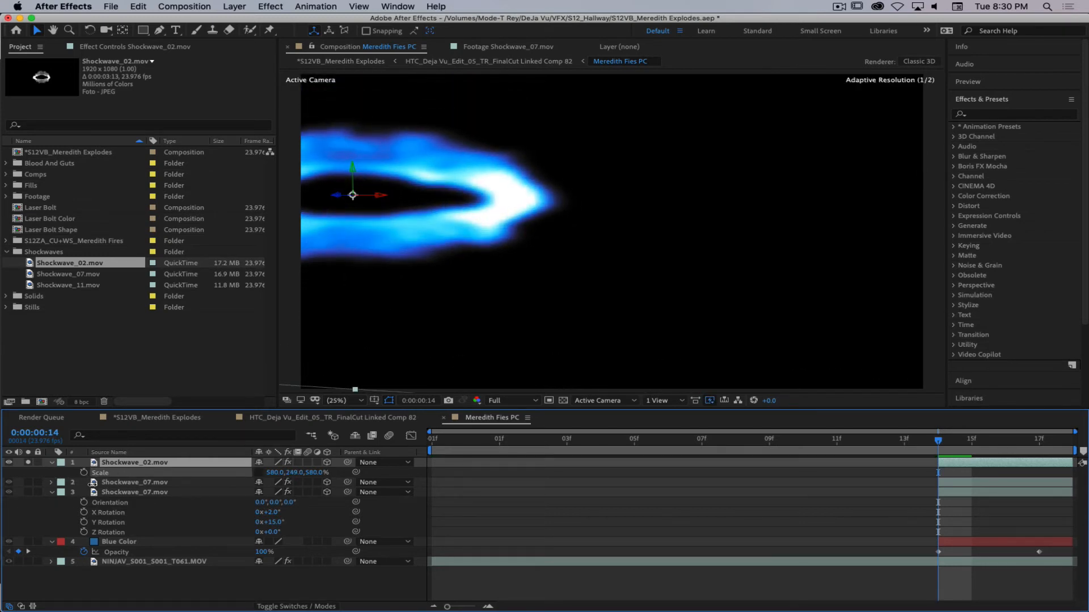
drag(275, 473, 824, 476)
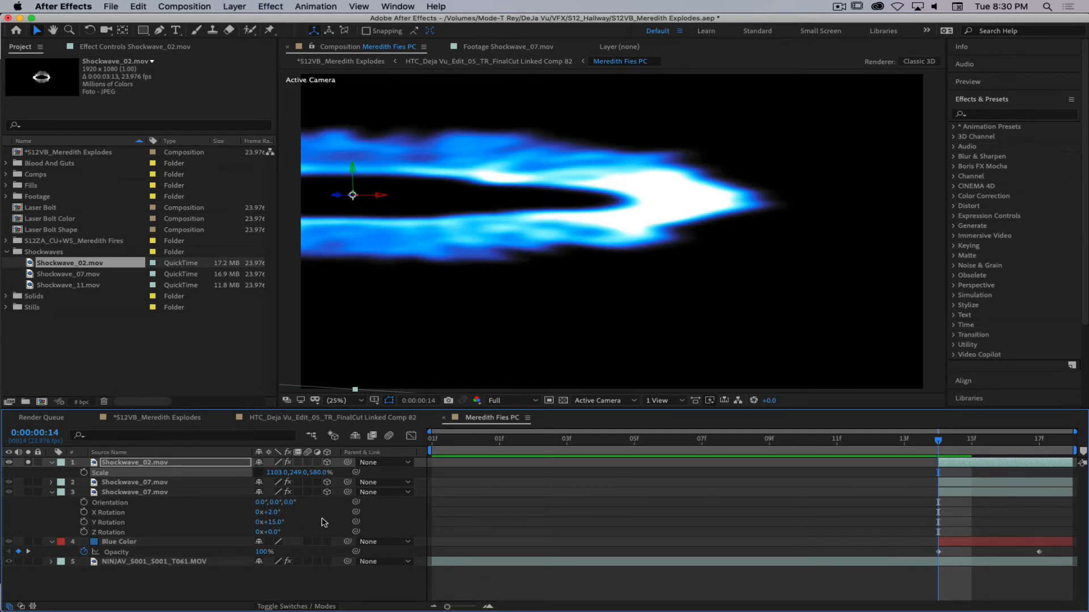
Enable time remapping on the Shockwave_02 layer and try adjusting its value at frame 14.
key(super+alt+t)
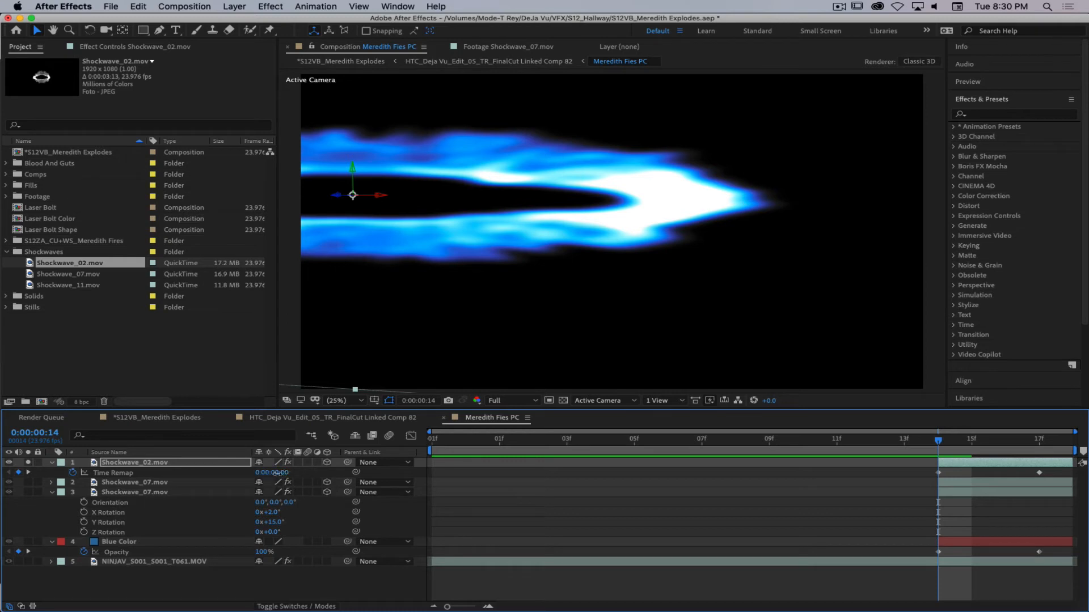
drag(275, 473, 224, 477)
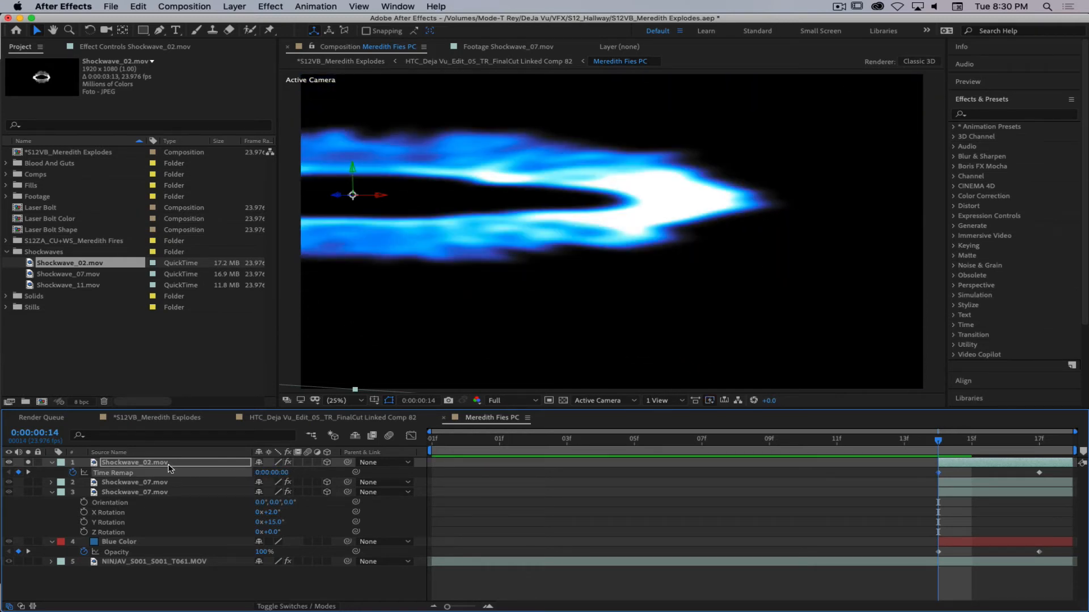
Keyframe the Shockwave_02 layer's proportionally linked Scale from 230.3, 52.0, 121.1% at frame 14 to 850.3, 192.0, 447.1% at frame 17.
click(168, 465)
key(s)
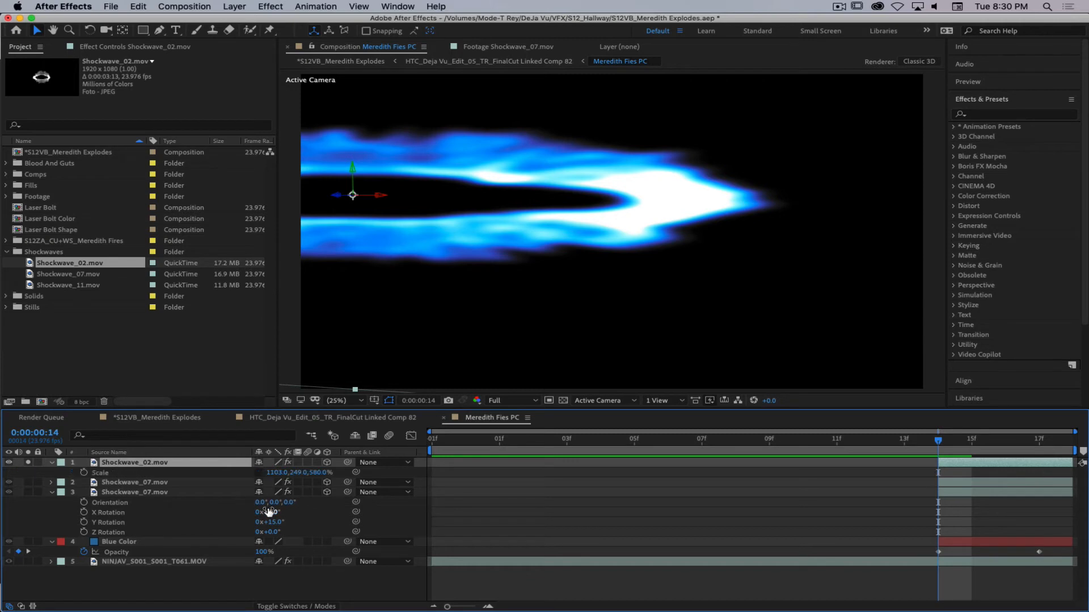
click(84, 473)
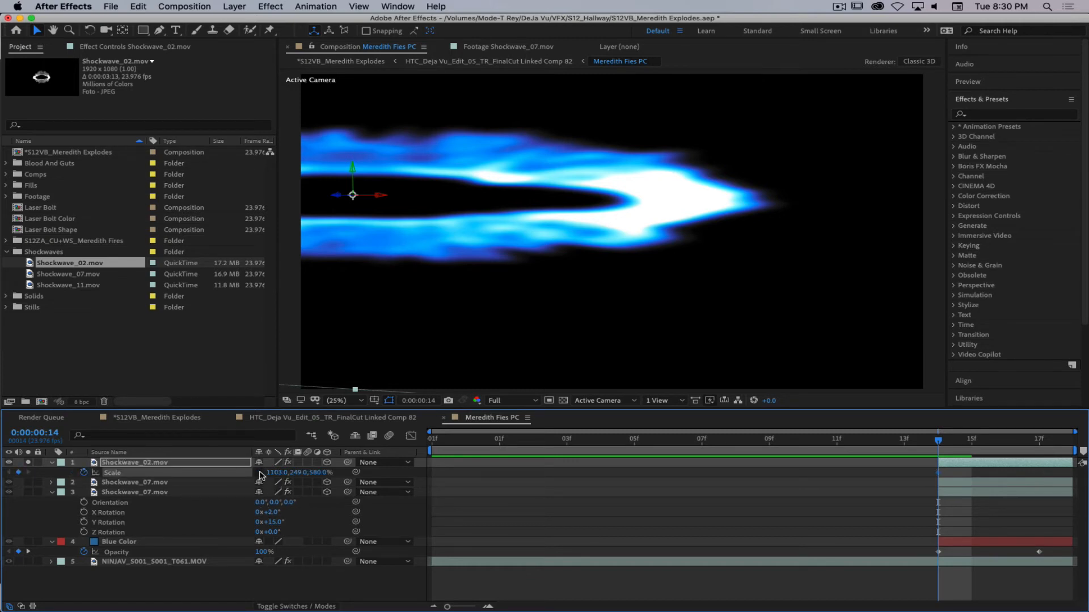
click(259, 473)
drag(284, 472, 187, 473)
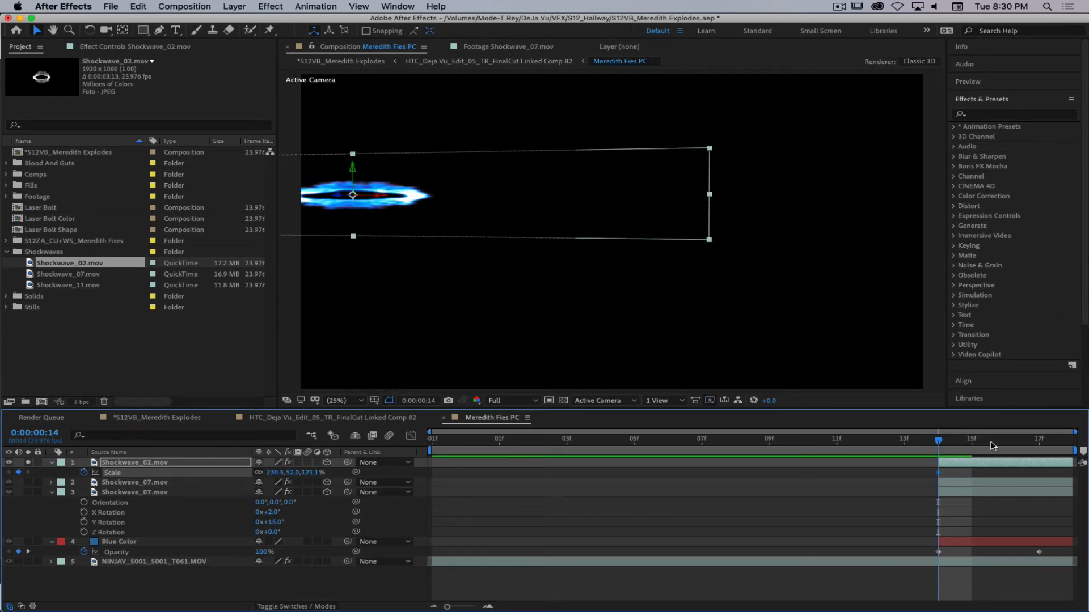
drag(940, 440, 1073, 450)
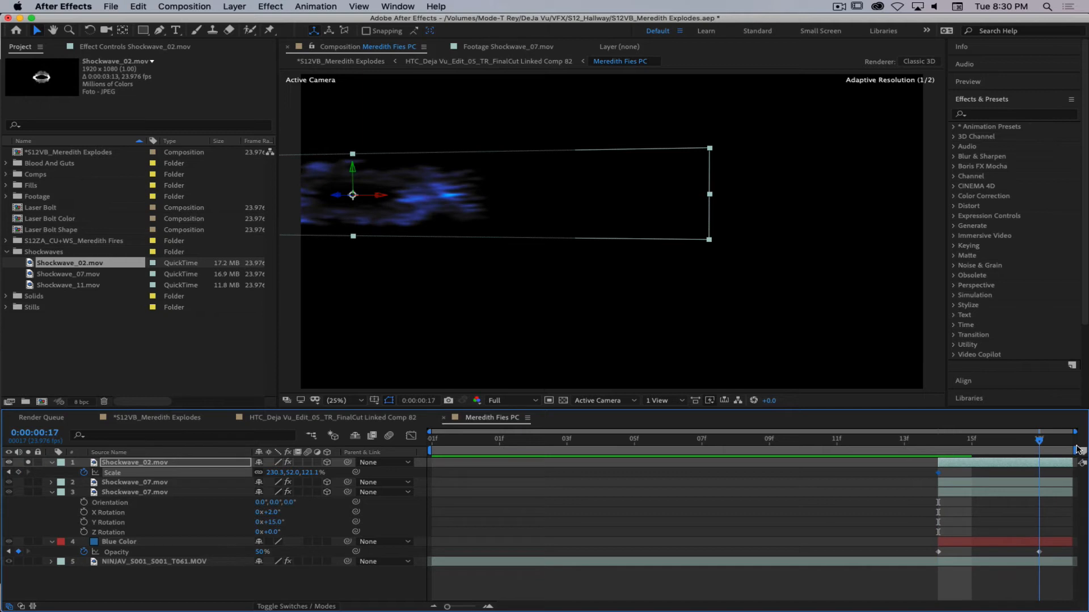
drag(275, 473, 813, 499)
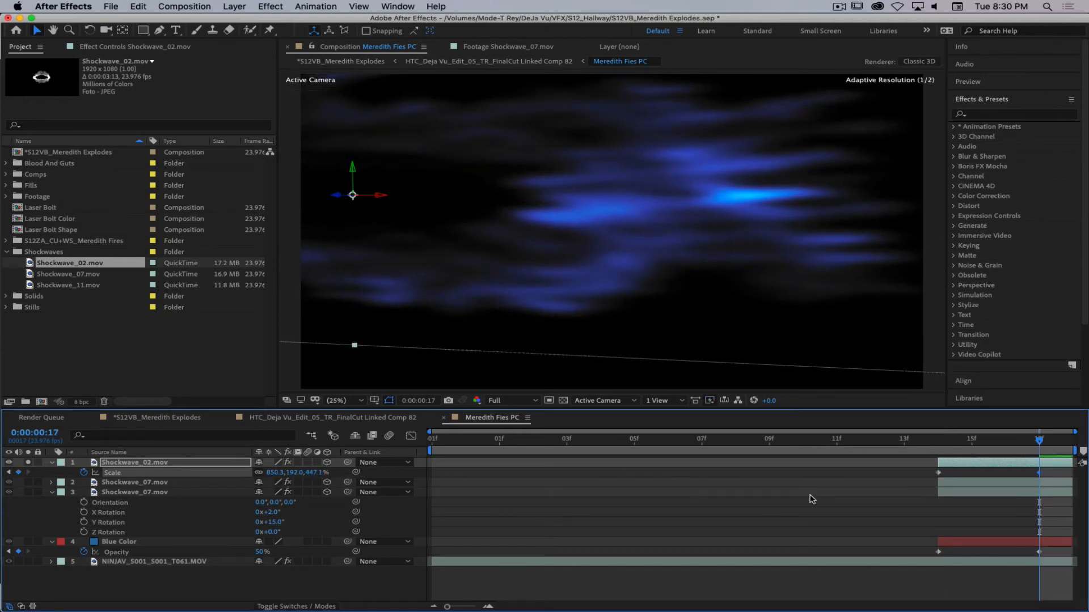
Turn off the Shockwave_02 layer's solo and scrub frames 14 to 17 to check it against the other layers.
drag(1040, 443, 938, 446)
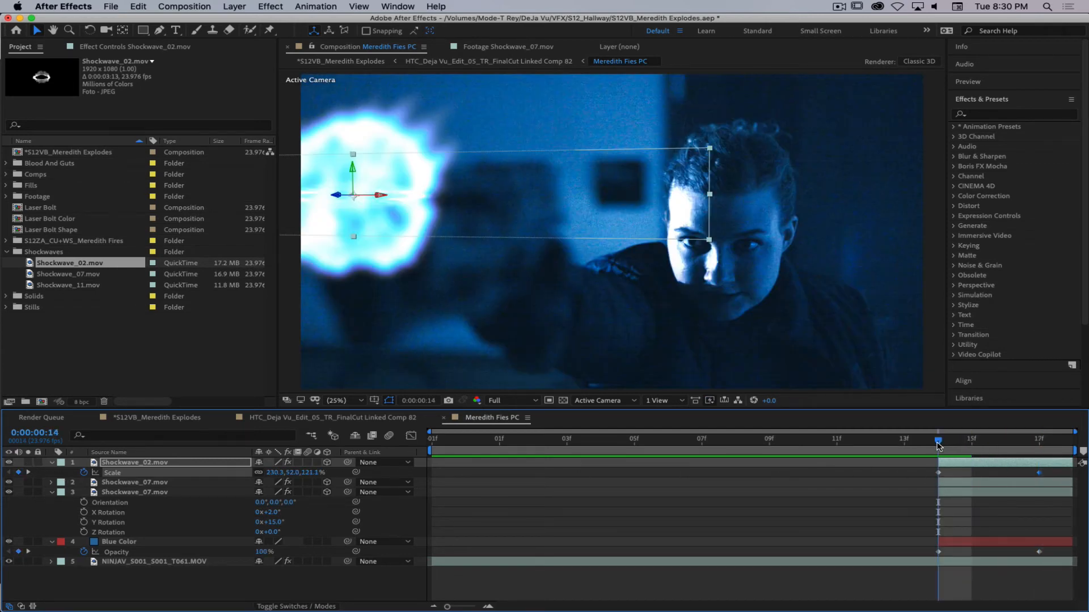
drag(938, 446, 1039, 452)
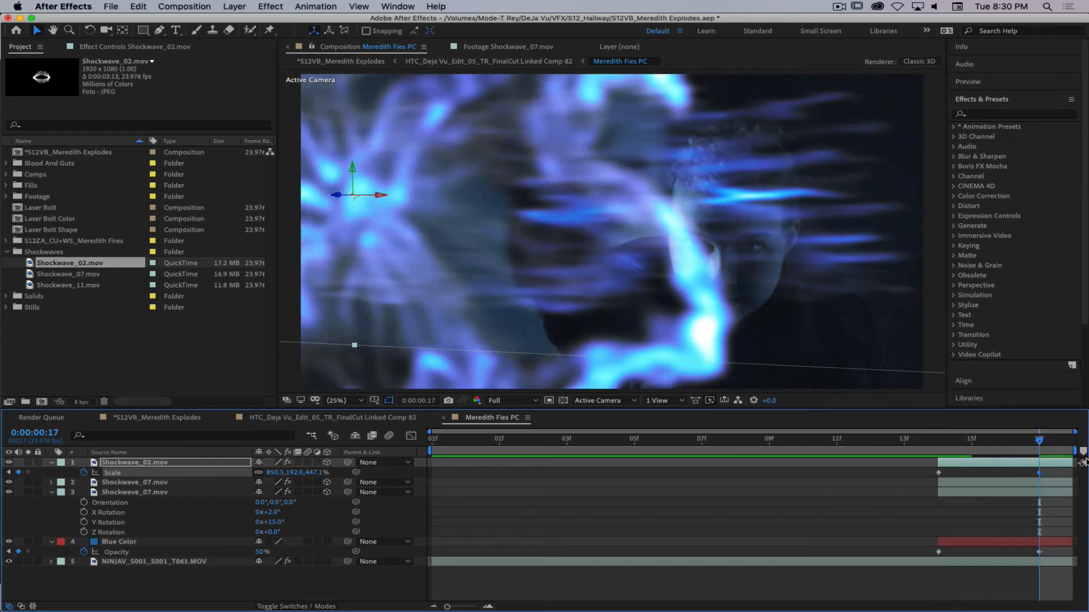
drag(1030, 443, 1084, 440)
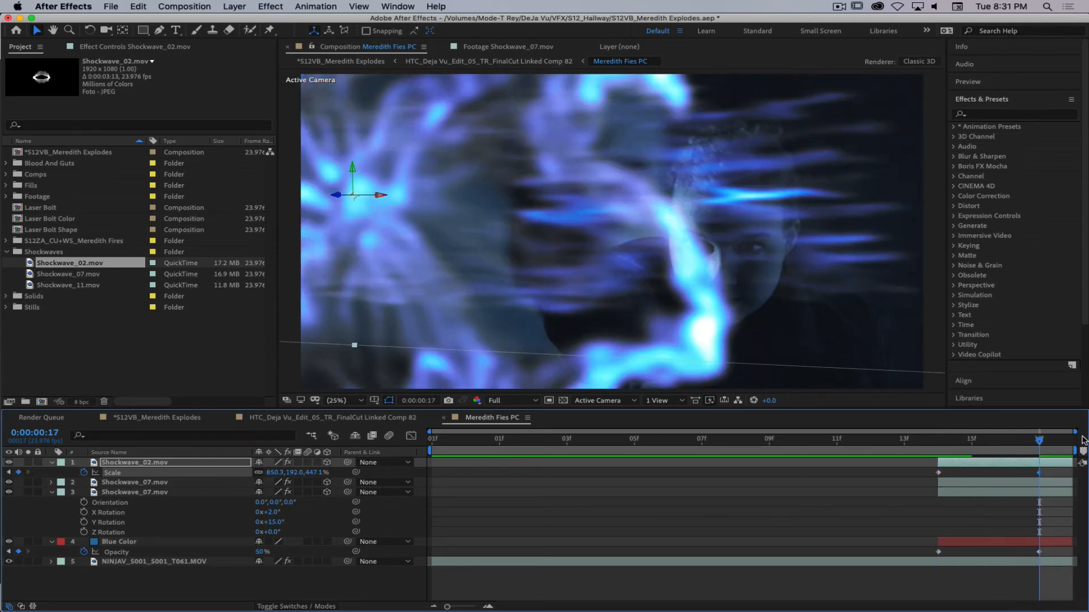
Change the VC Color Vibrance color on the Shockwave_02 layer to turquoise, 24EBE3.
click(137, 466)
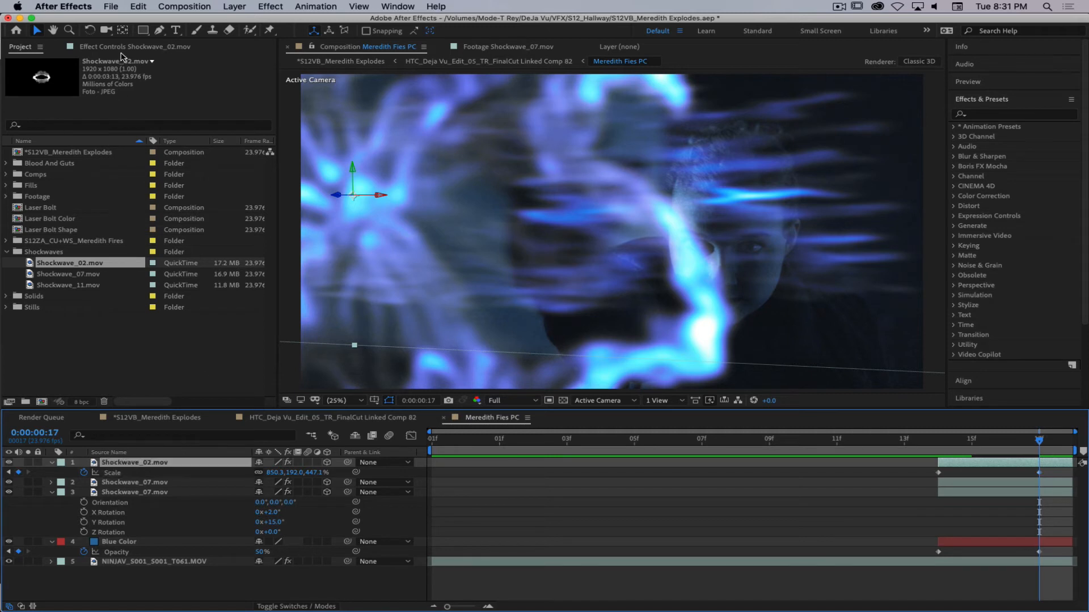
click(121, 48)
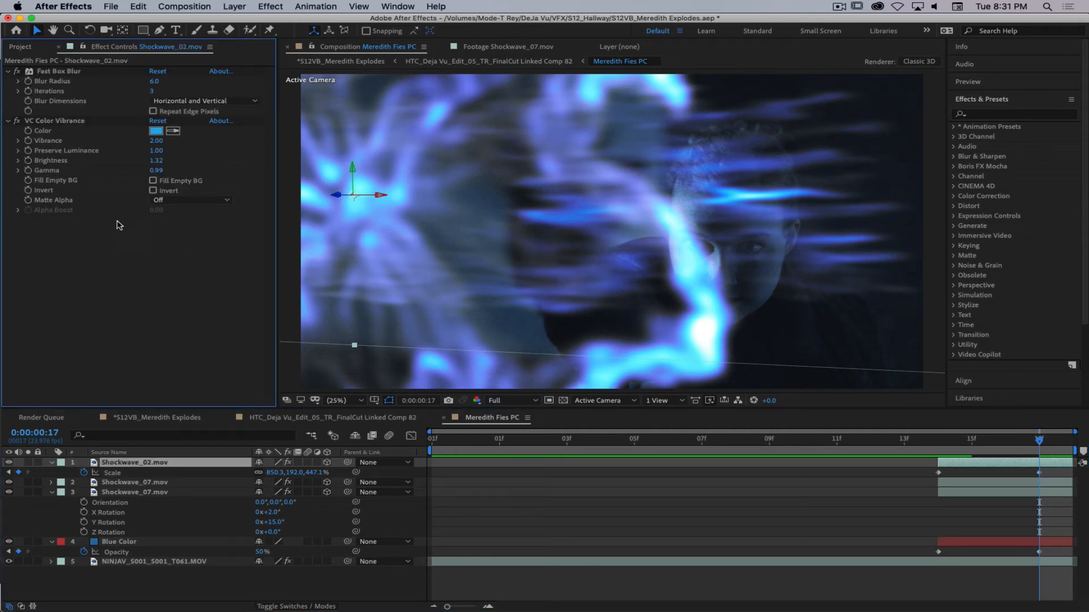
click(155, 131)
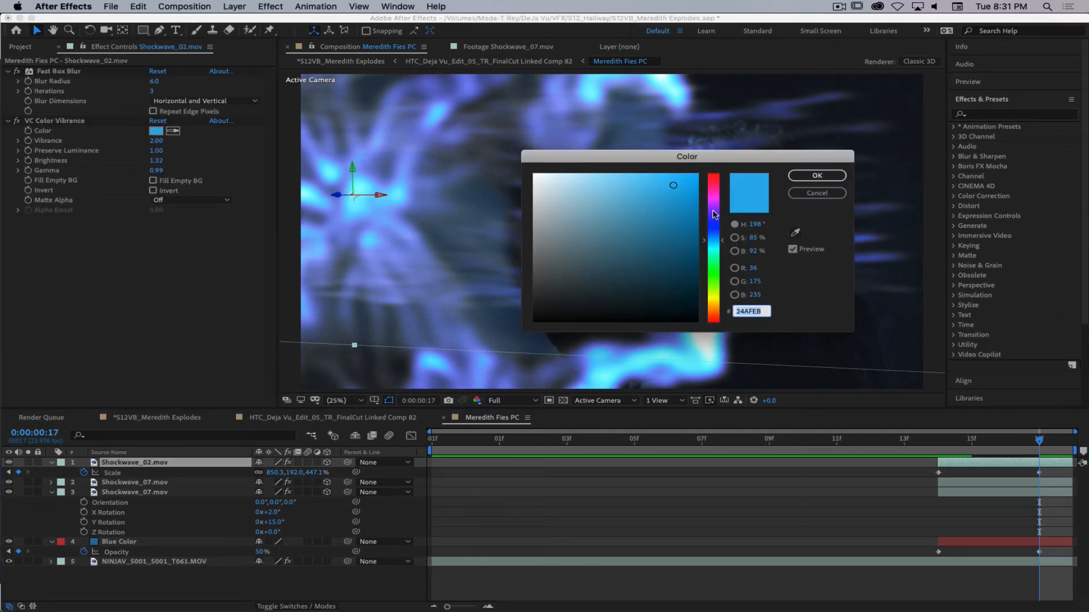
click(724, 251)
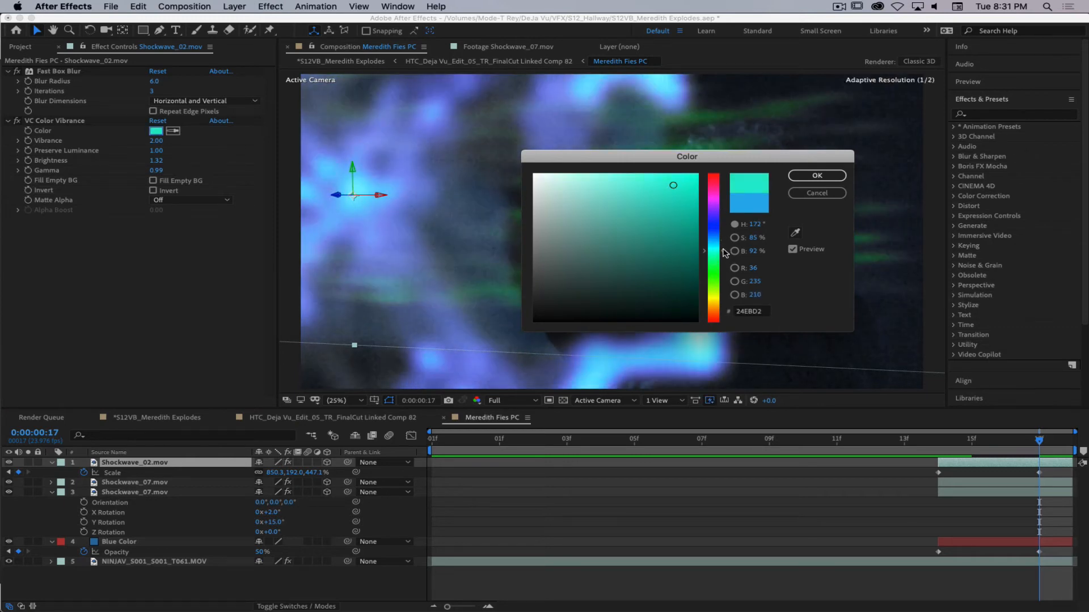
drag(724, 252, 725, 253)
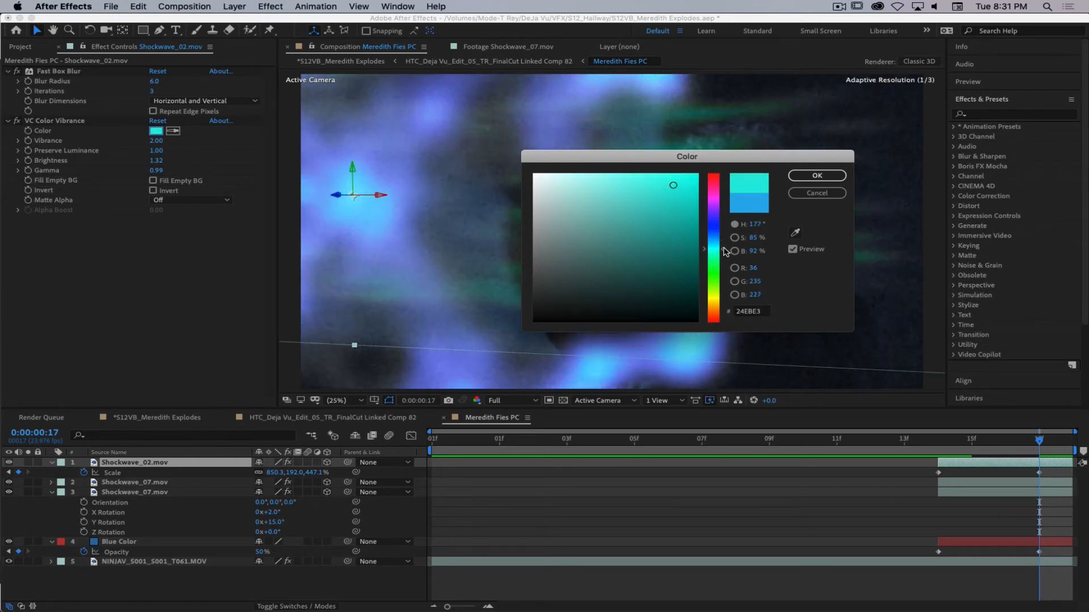
click(818, 177)
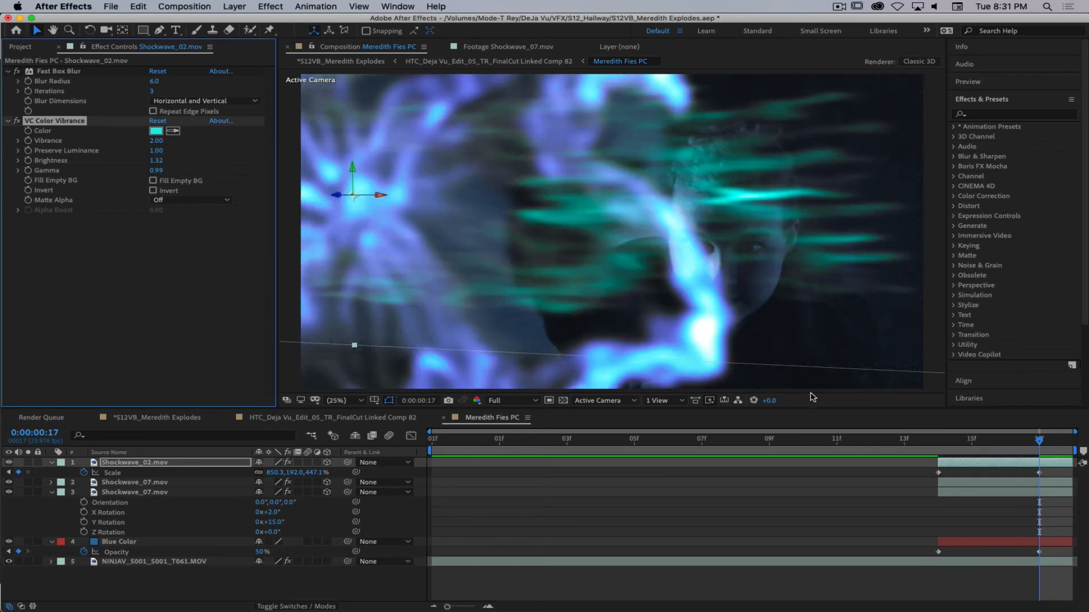
Play the composition from its first frame and scrub frames 14 to 17 to examine the layered shockwaves.
drag(1038, 440, 1067, 451)
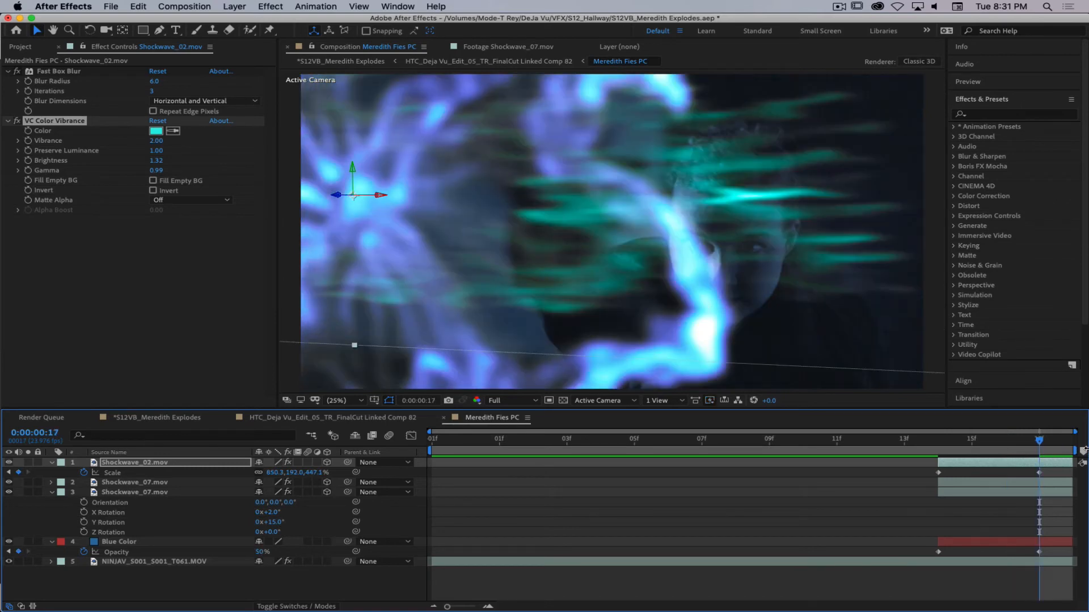
mouse_move(1039, 441)
mouse_down()
mouse_move(893, 445)
mouse_move(1039, 443)
mouse_up()
drag(1038, 442, 432, 441)
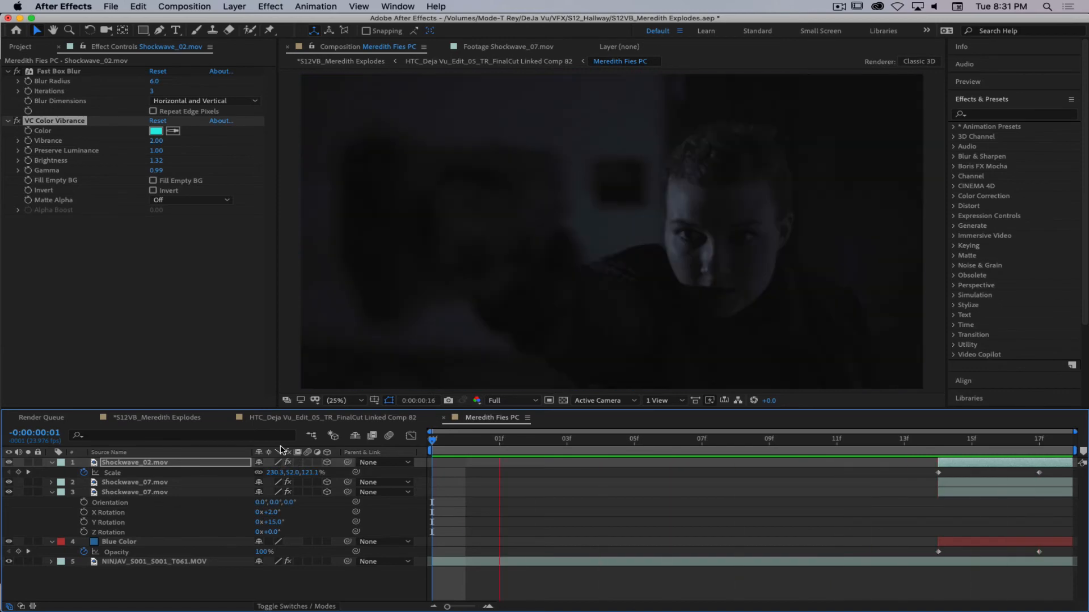
key(space)
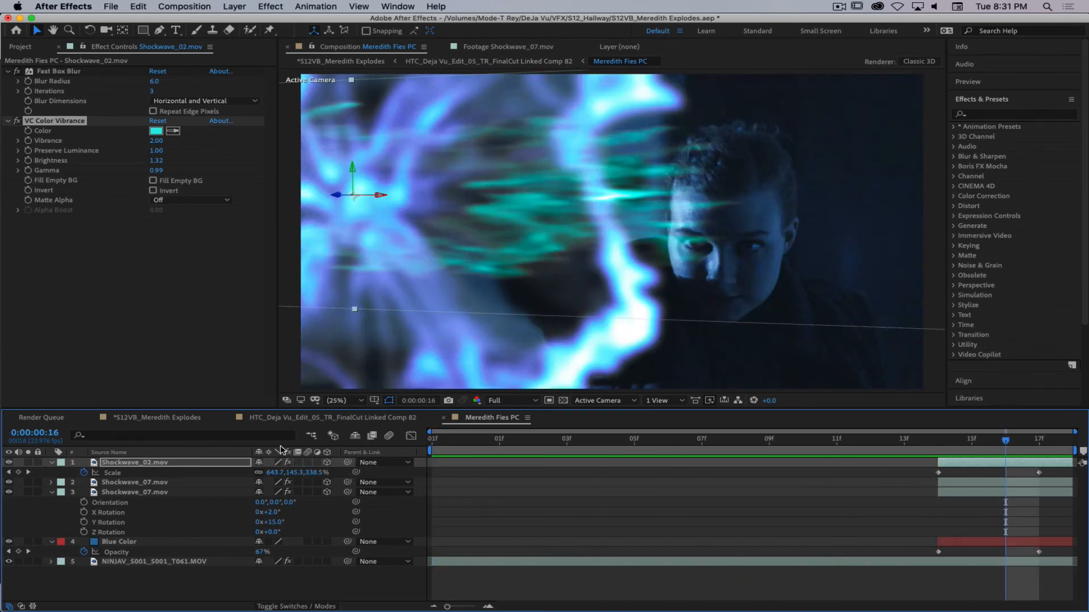
click(948, 448)
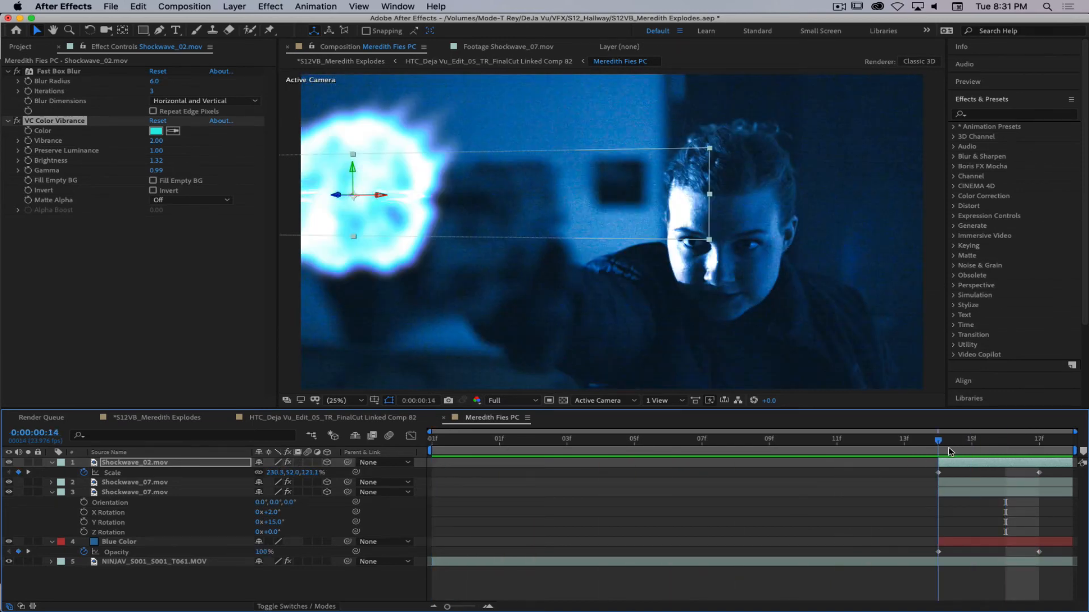
drag(948, 447, 1029, 479)
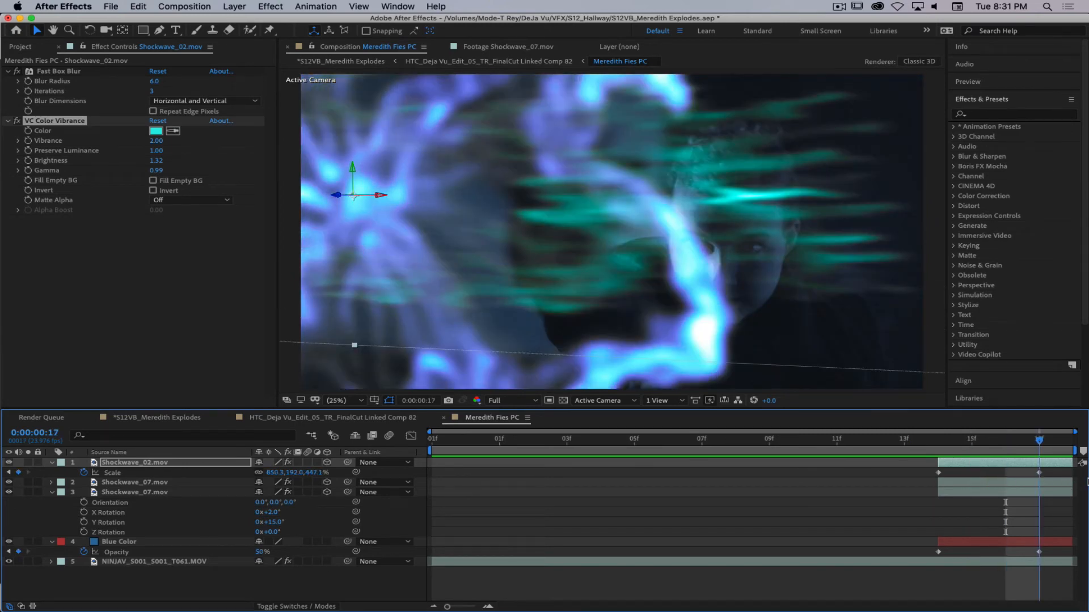
Try the Add, Lighten and Color Dodge blending modes on the Shockwave_02 layer at frame 16, and return it to Screen.
drag(1039, 439, 999, 457)
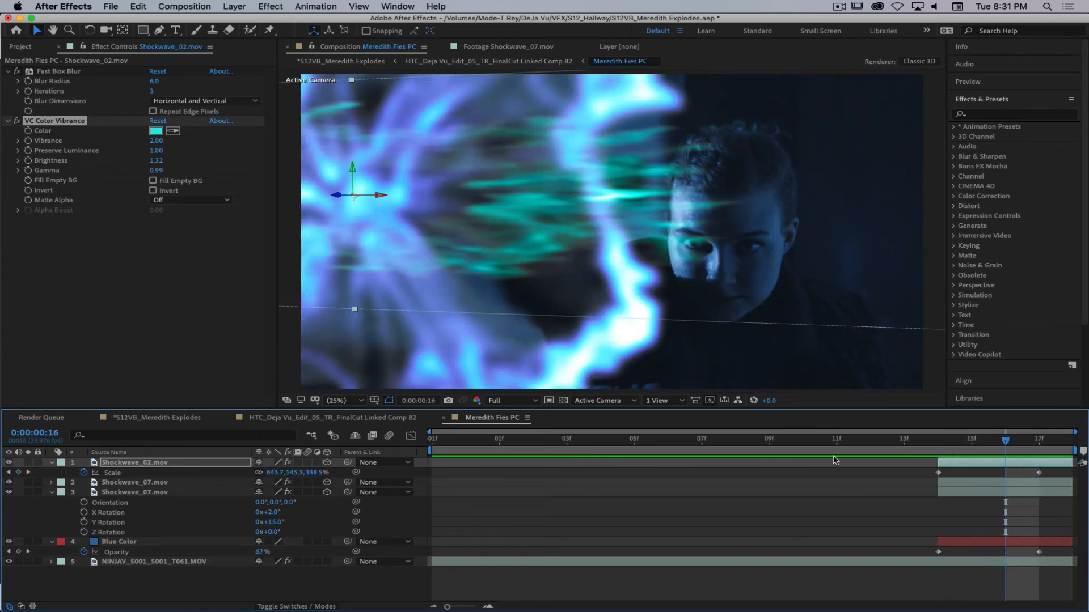
click(283, 606)
click(275, 481)
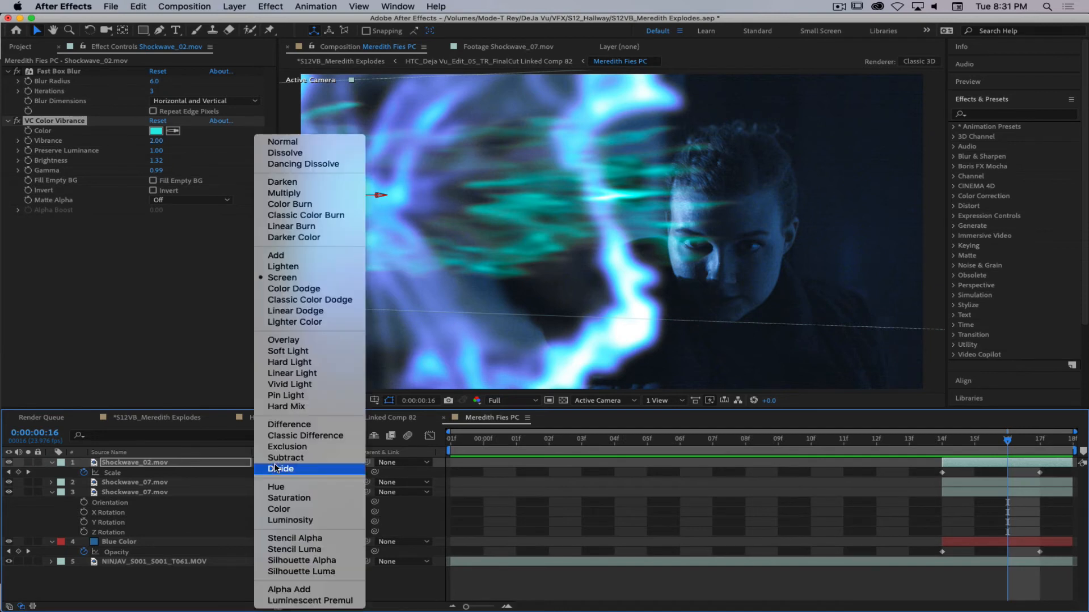
click(291, 255)
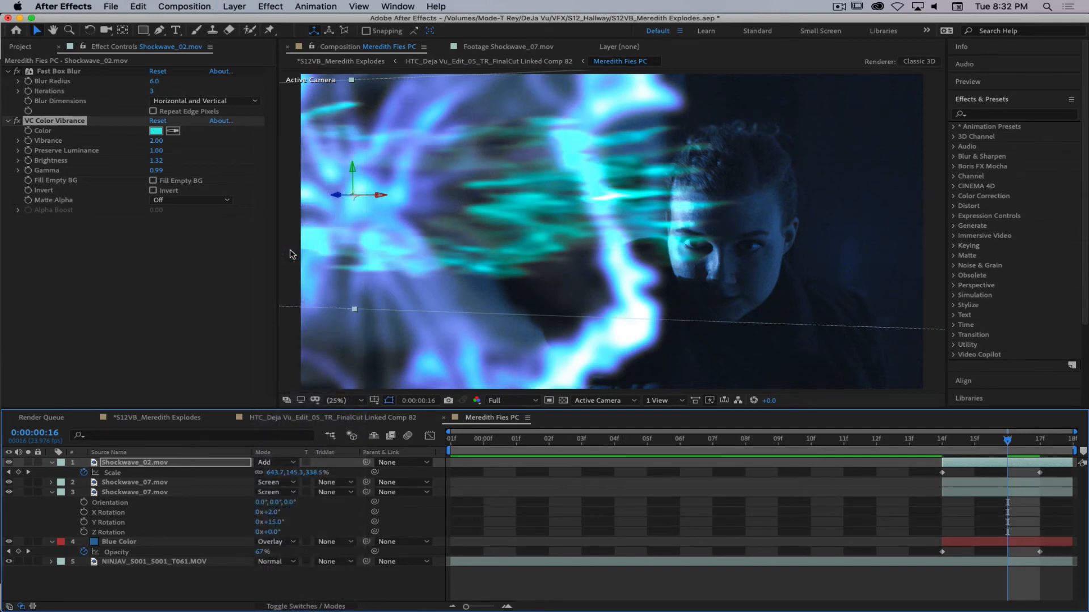
click(272, 462)
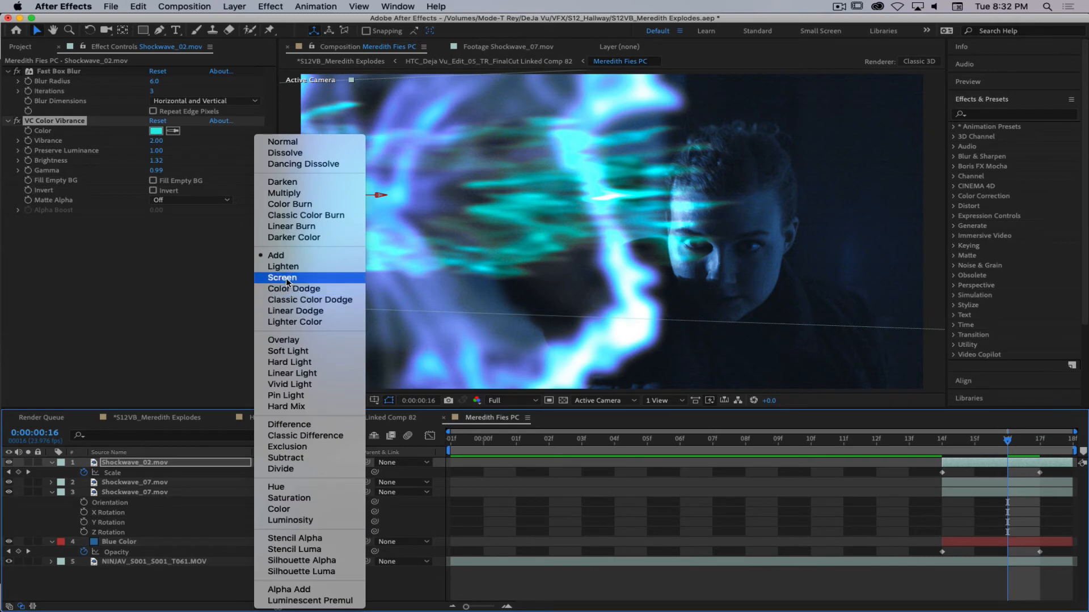
click(286, 267)
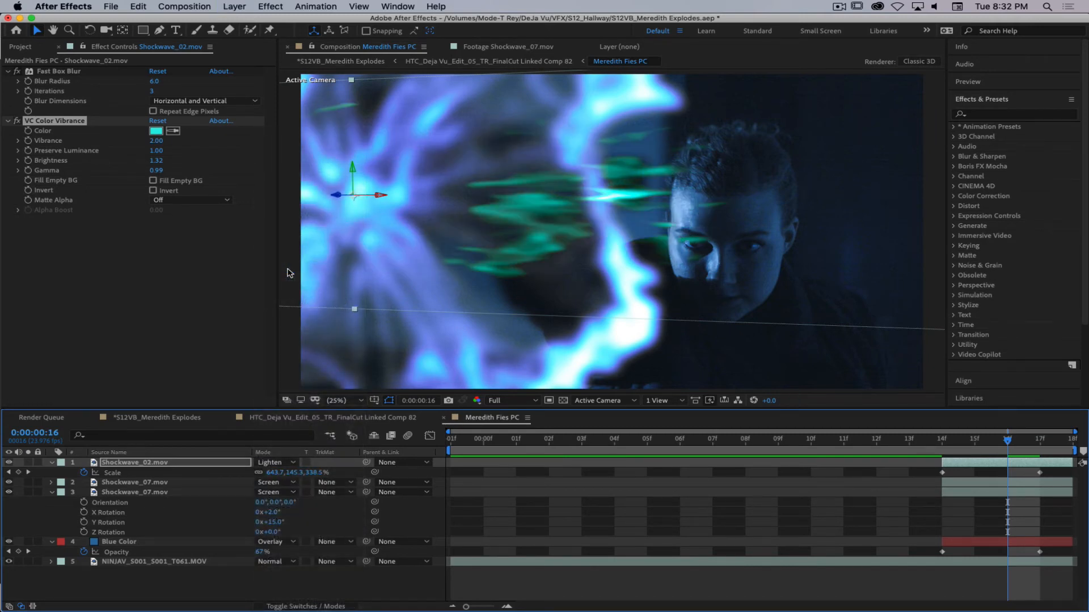
click(279, 462)
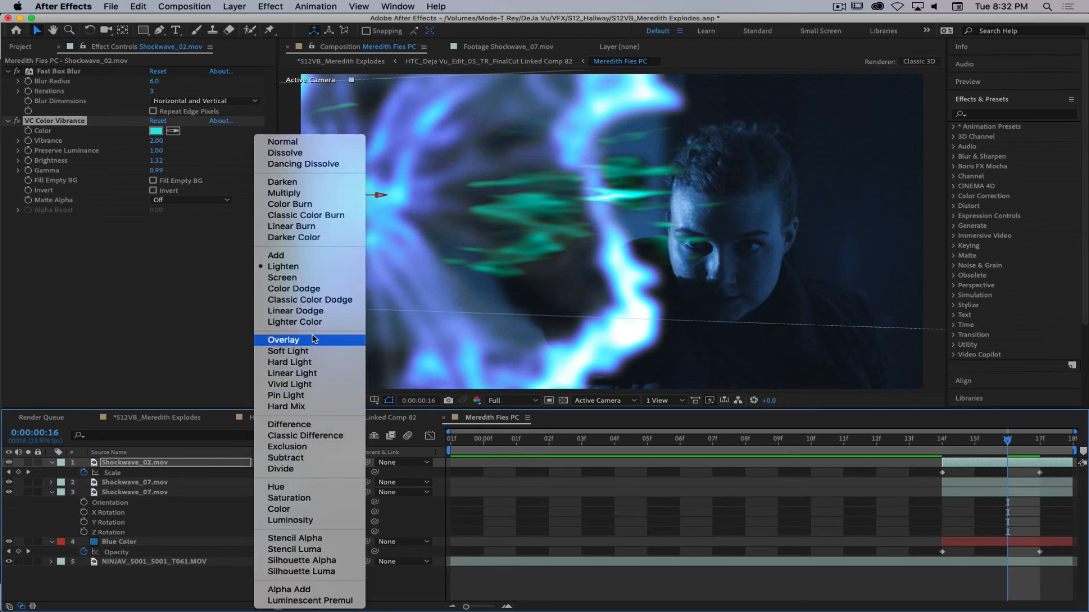
click(311, 289)
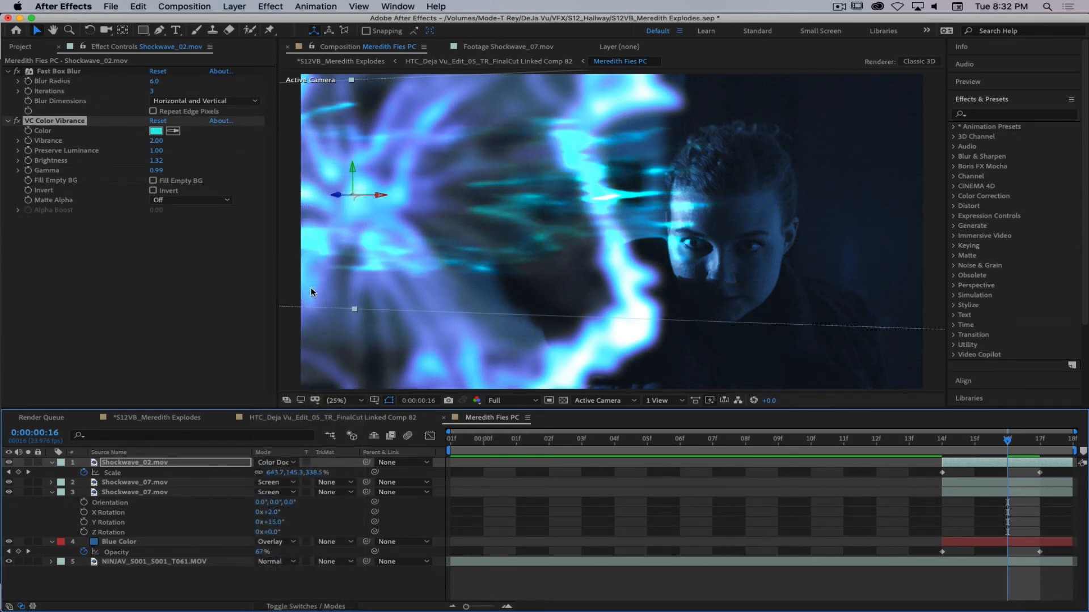
click(275, 463)
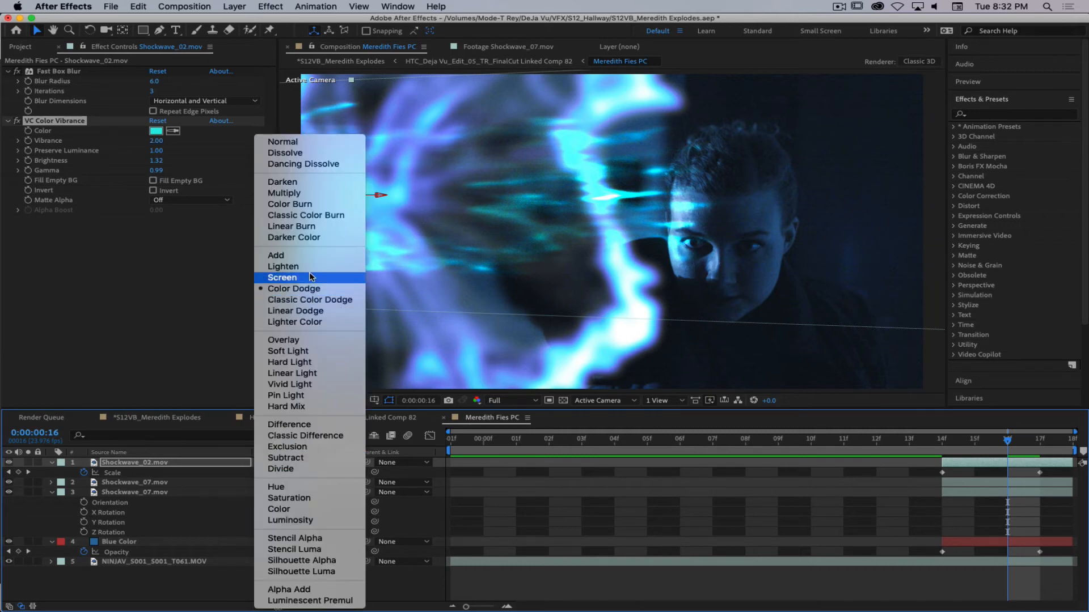
click(312, 275)
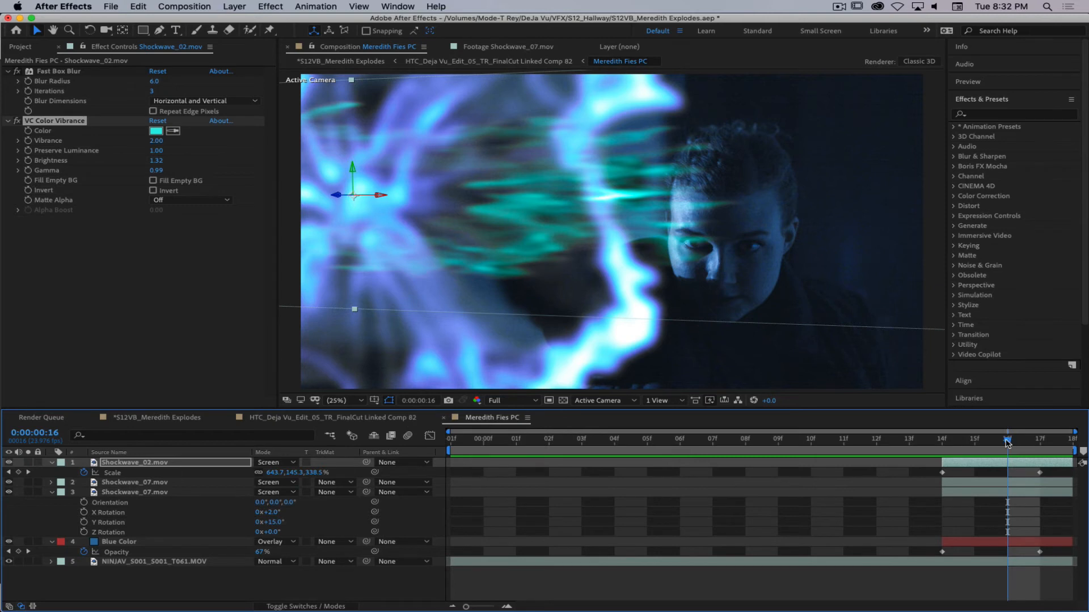
Replace the source of the upper Shockwave_07 layer with Shockwave_11.mov and check it at frames 14 and 15.
drag(1007, 442, 960, 452)
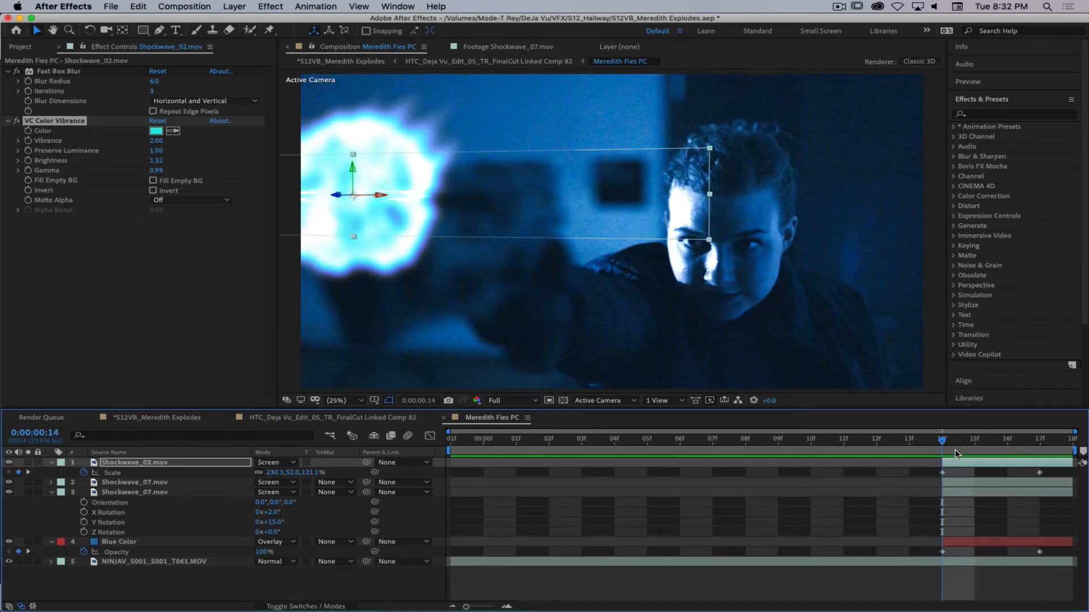
click(149, 483)
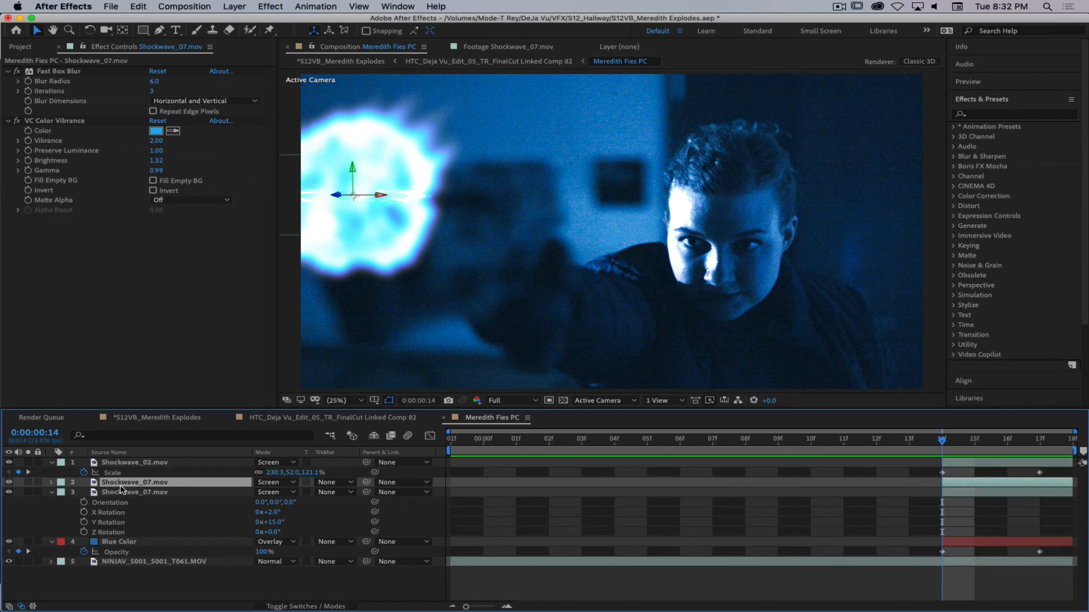
click(20, 48)
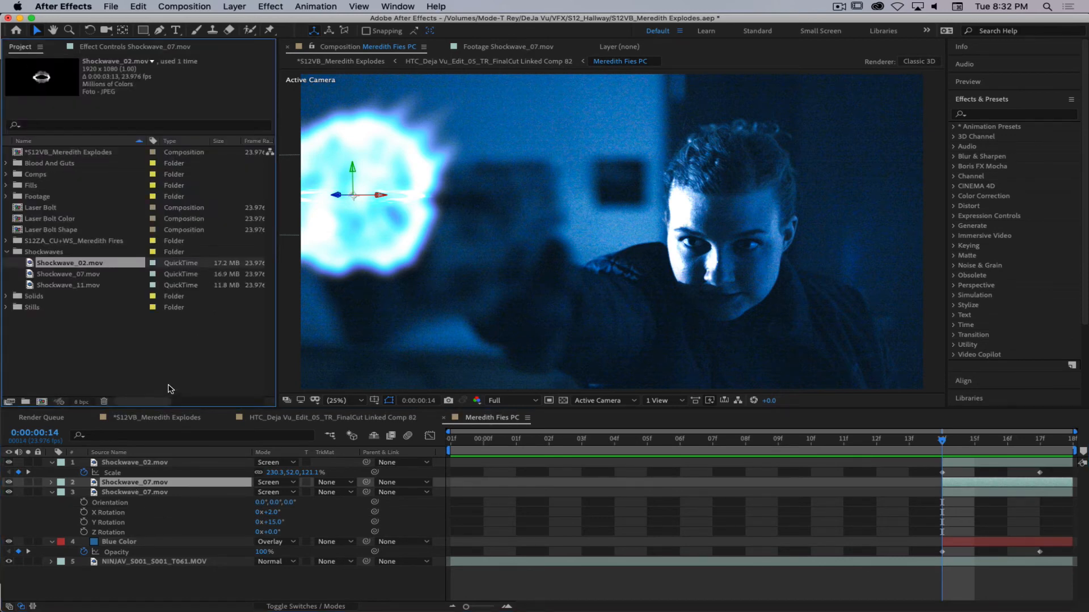
click(68, 287)
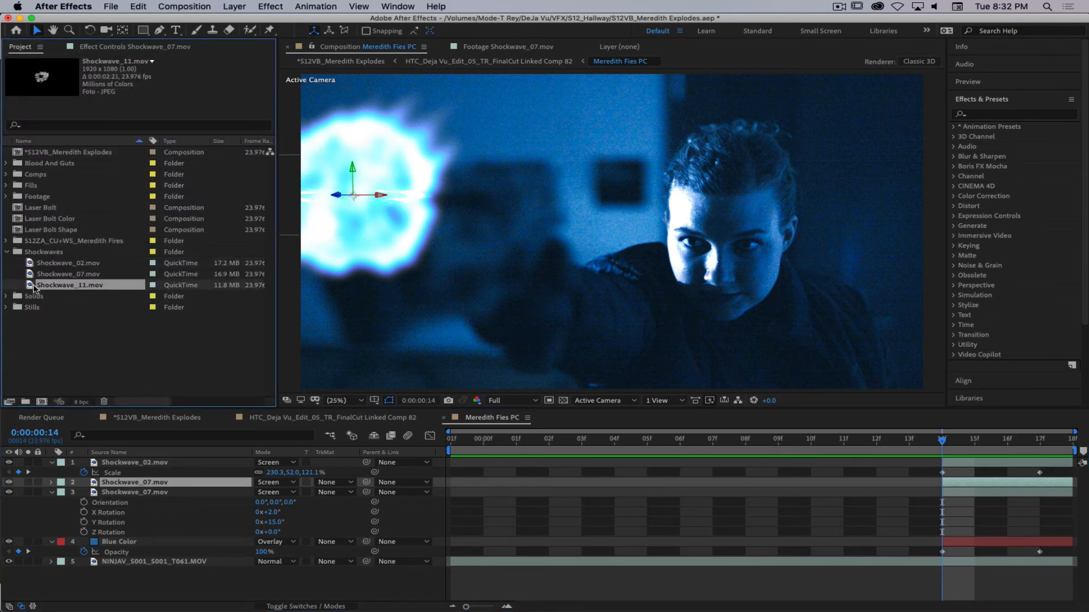
drag(28, 288, 156, 484)
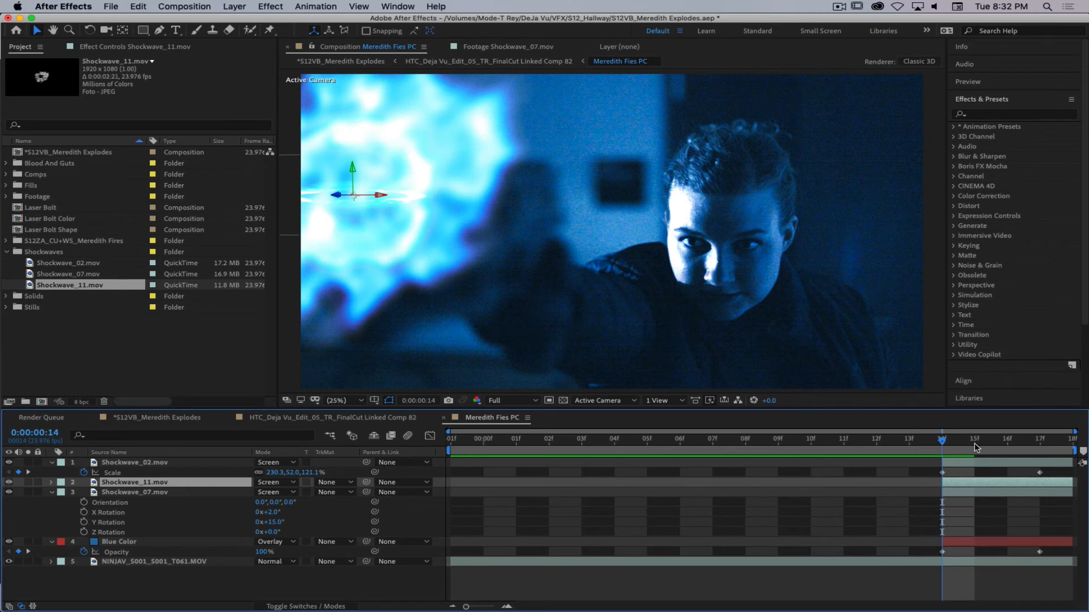
mouse_move(975, 448)
mouse_down()
mouse_move(1072, 458)
mouse_move(984, 462)
mouse_up()
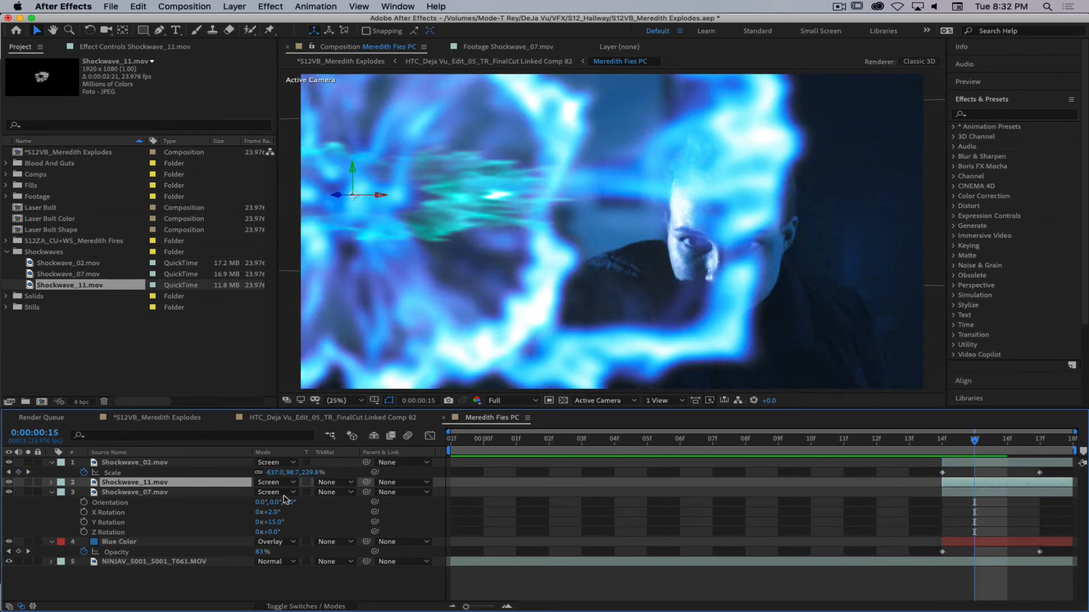
Change the VC Color Vibrance color on the Shockwave_11 layer from blue to orange and check it around frame 15.
click(119, 44)
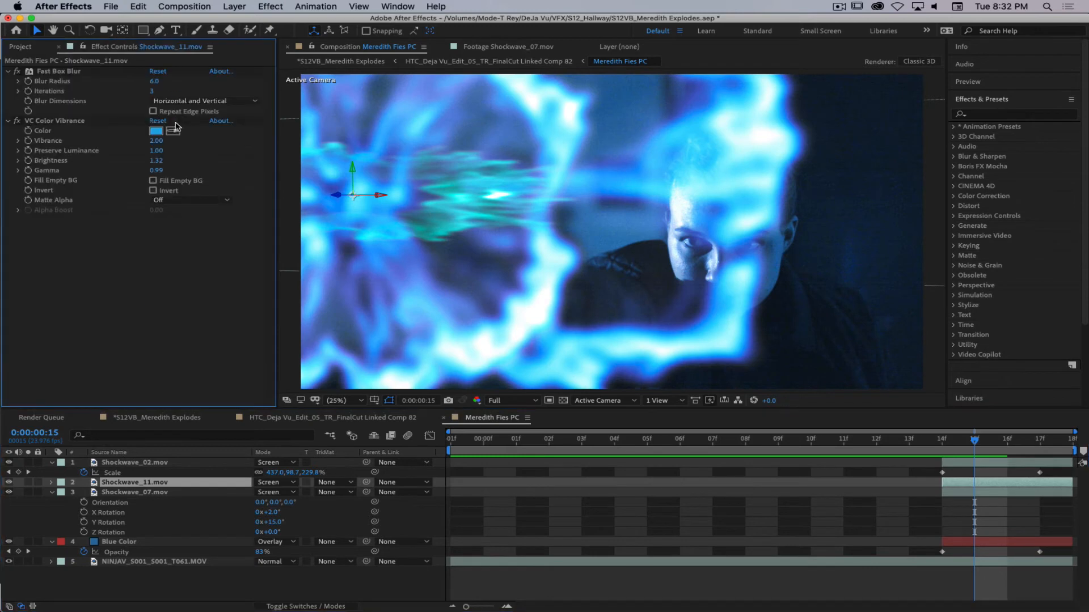
click(156, 131)
drag(712, 266, 717, 309)
key(Return)
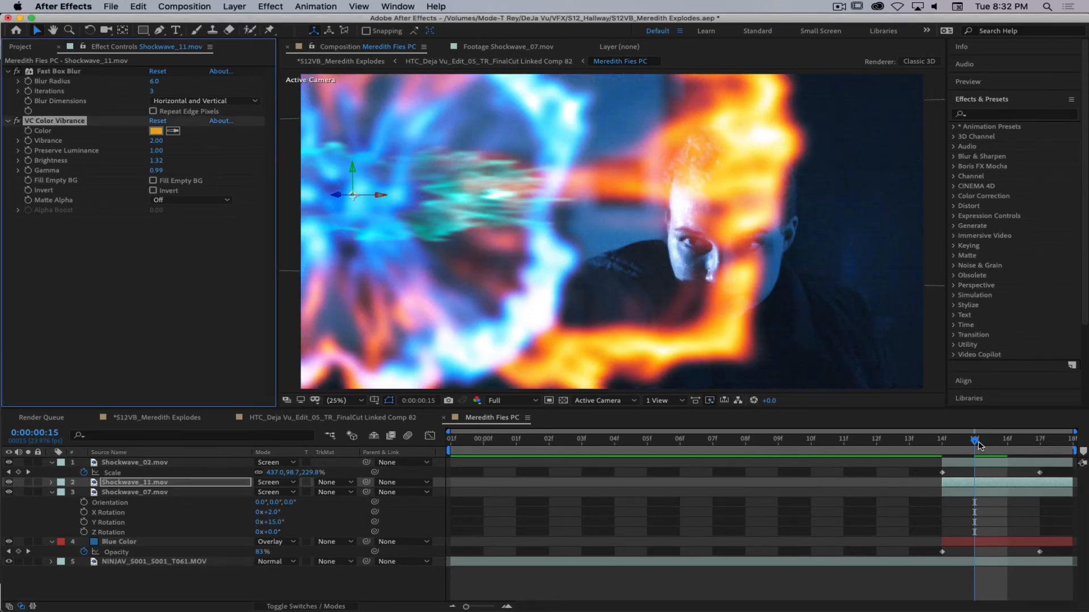
mouse_move(978, 445)
mouse_down()
mouse_move(919, 452)
mouse_move(1040, 454)
mouse_move(949, 470)
mouse_move(1012, 469)
mouse_move(974, 466)
mouse_up()
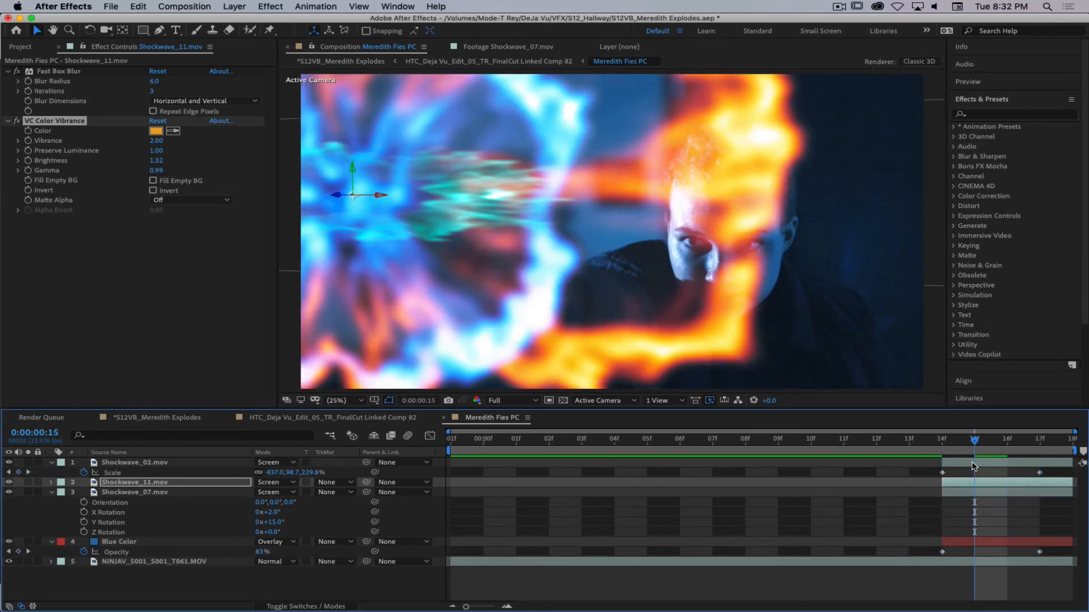
Try lowering the Shockwave_11 layer's Opacity to 62% and restore it to 100%.
key(t)
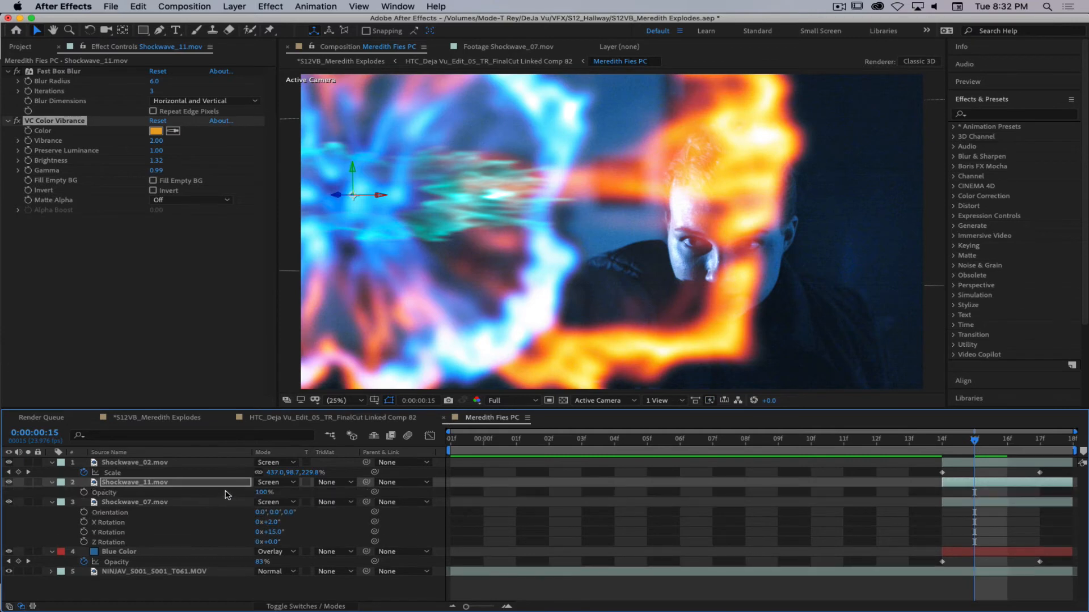
drag(262, 492, 232, 490)
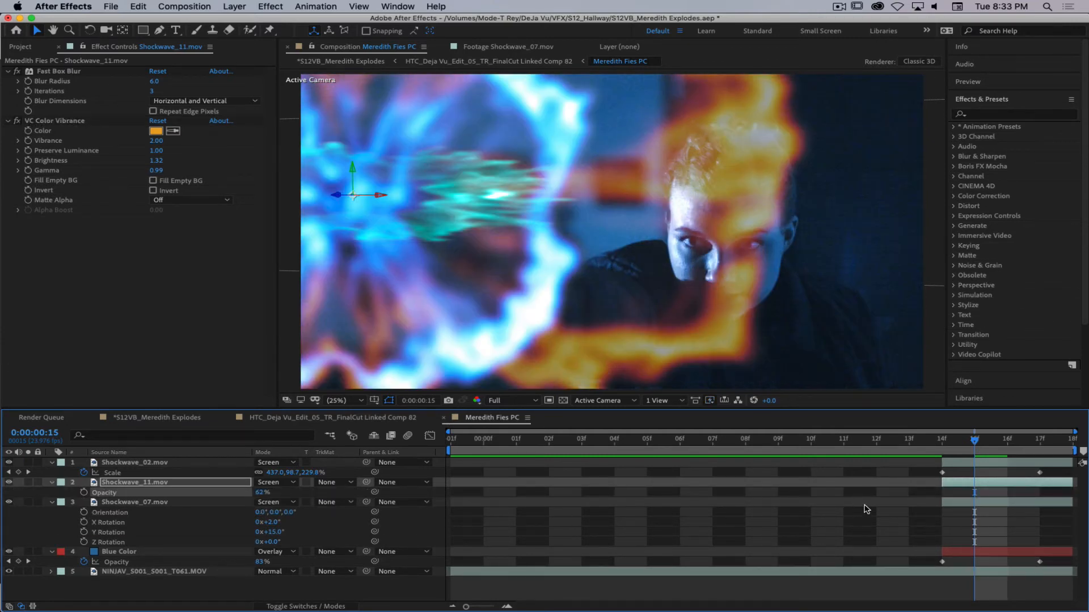
click(262, 492)
text(100)
key(Return)
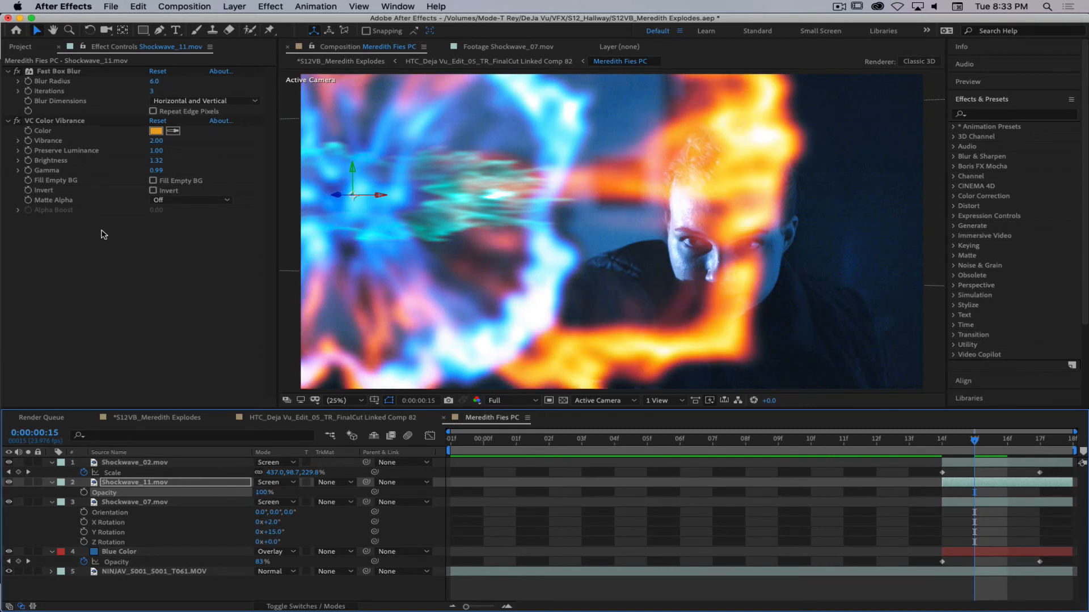
Set the Shockwave_11 layer's VC Color Vibrance to 1.00 for Vibrance and 1.00 for Brightness.
click(158, 141)
text(1)
key(Return)
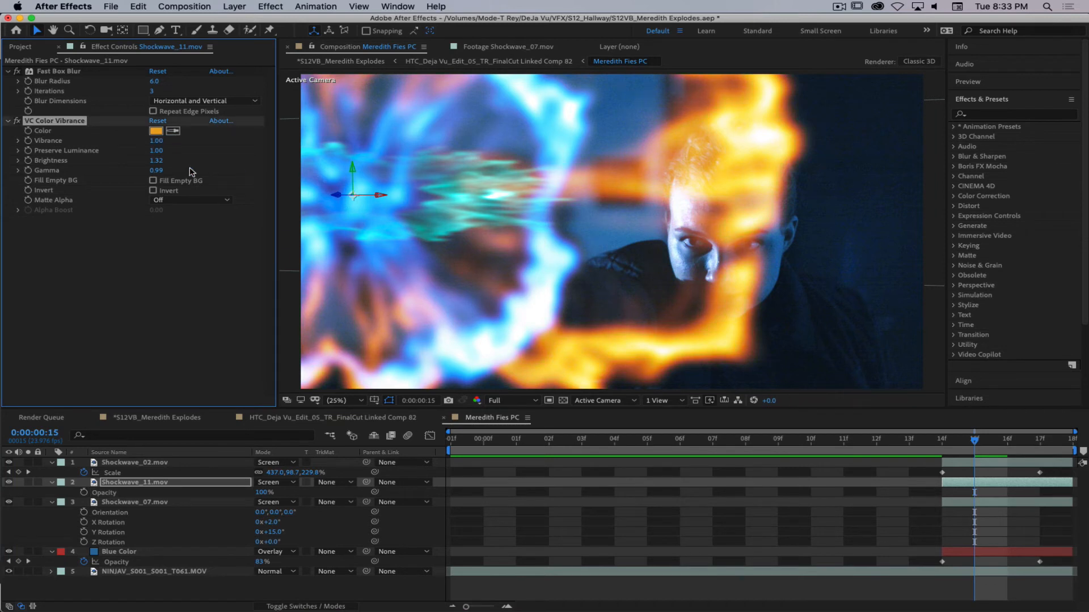
click(156, 160)
text(1)
key(Return)
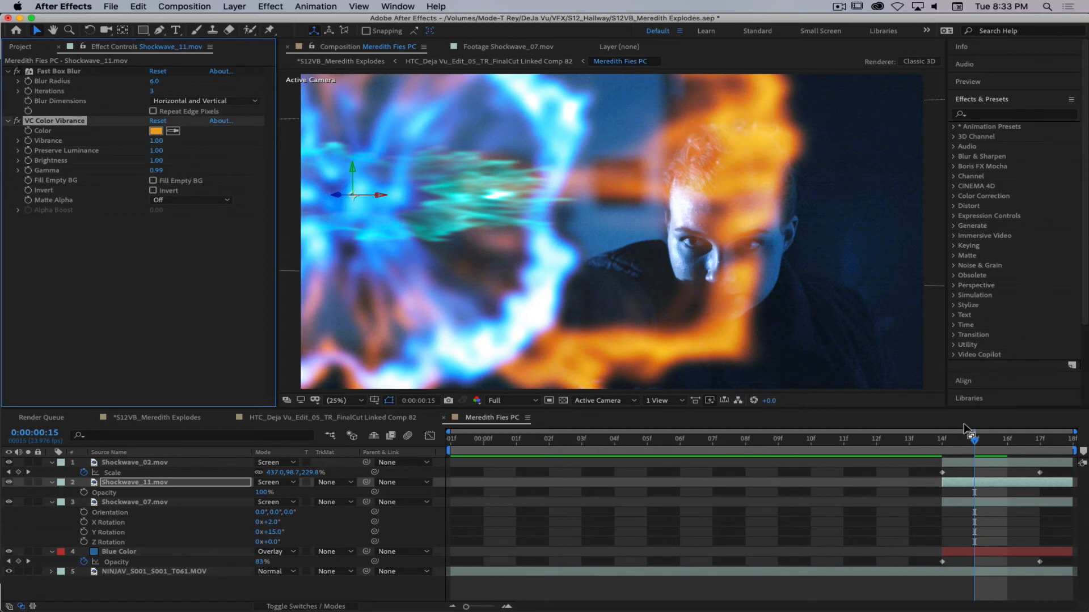
Scrub the blast back to the first frame and play the *S12VB_Meredith Explodes composition to review the whole shot.
drag(975, 441, 811, 453)
drag(618, 447, 450, 449)
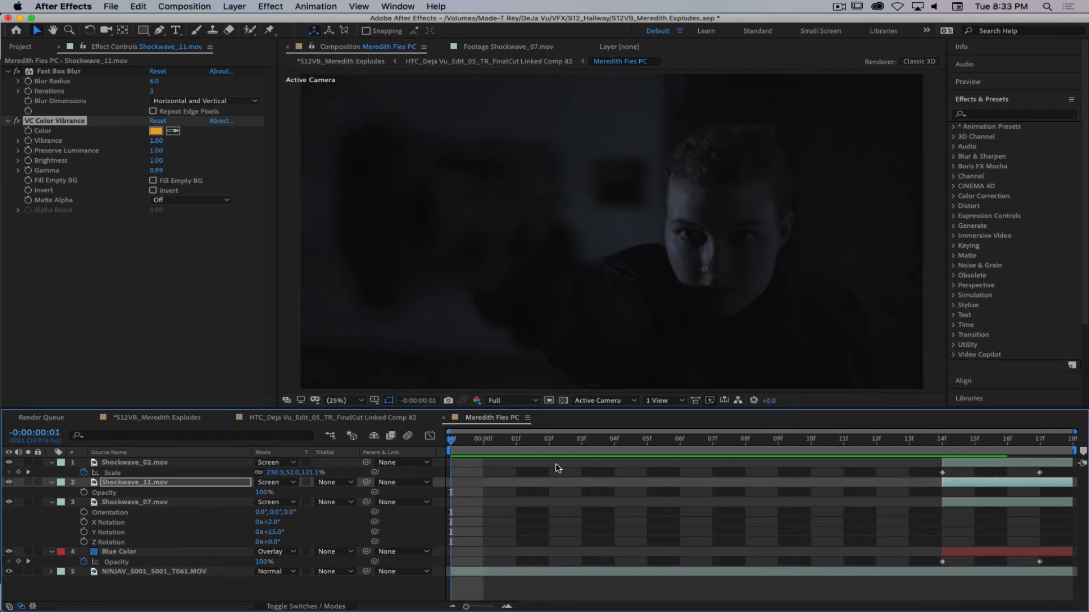
click(163, 418)
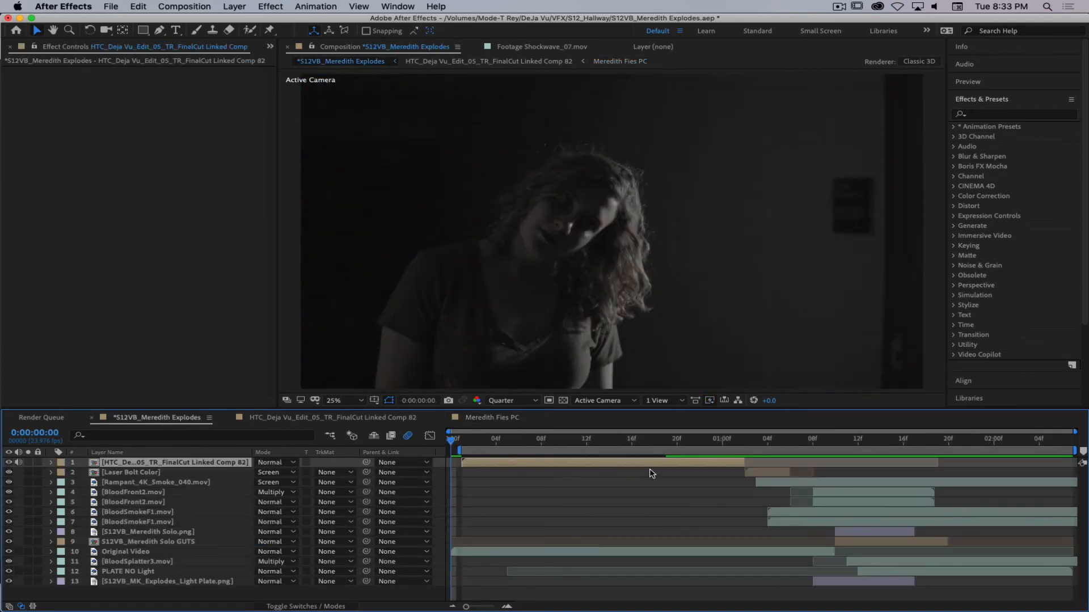
key(space)
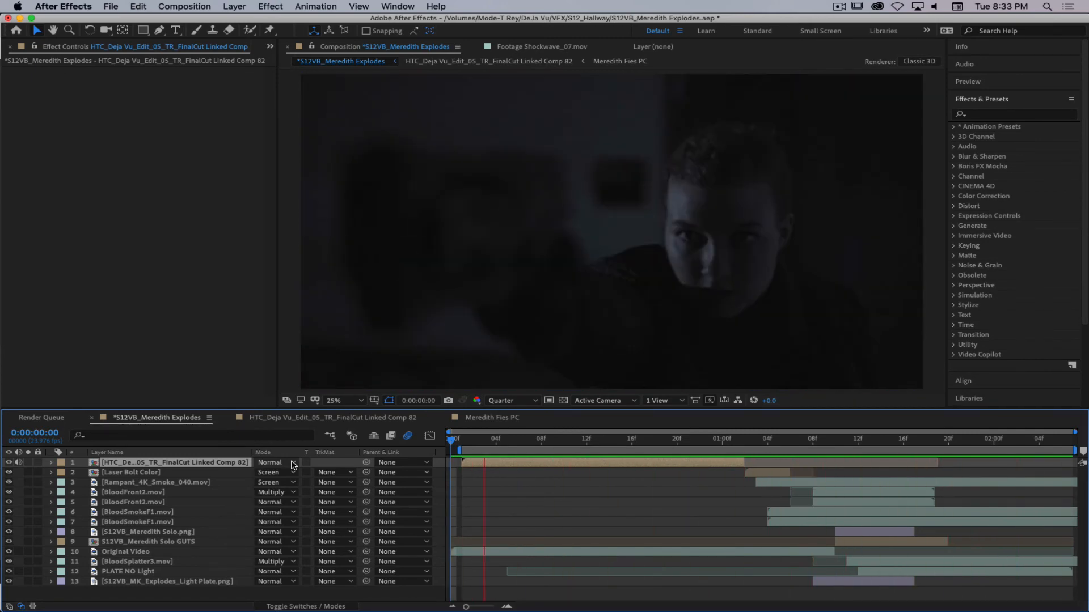
key(space)
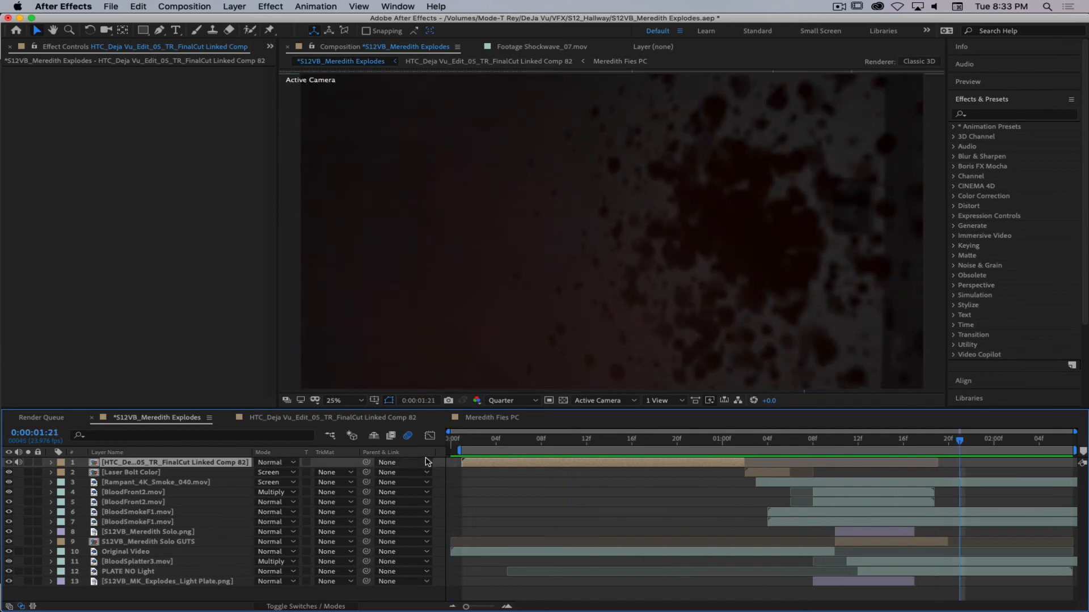
Examine the hallway shot in the HTC_Deja Vu_Edit_05_TR_FinalCut Linked Comp 82 composition from frame 18 to 0:00:01:00.
click(366, 418)
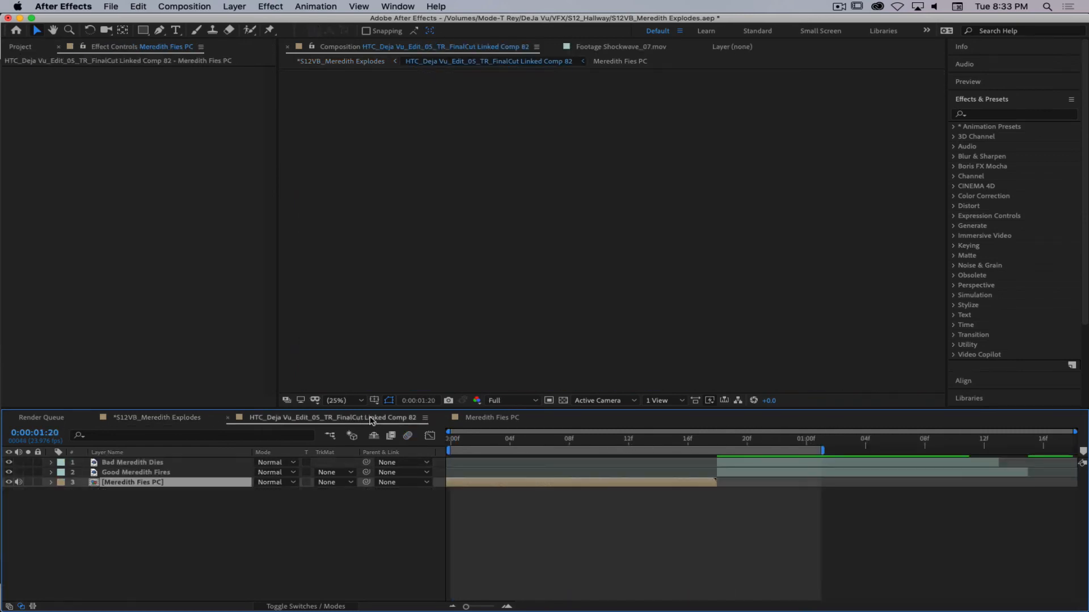
drag(695, 441, 722, 444)
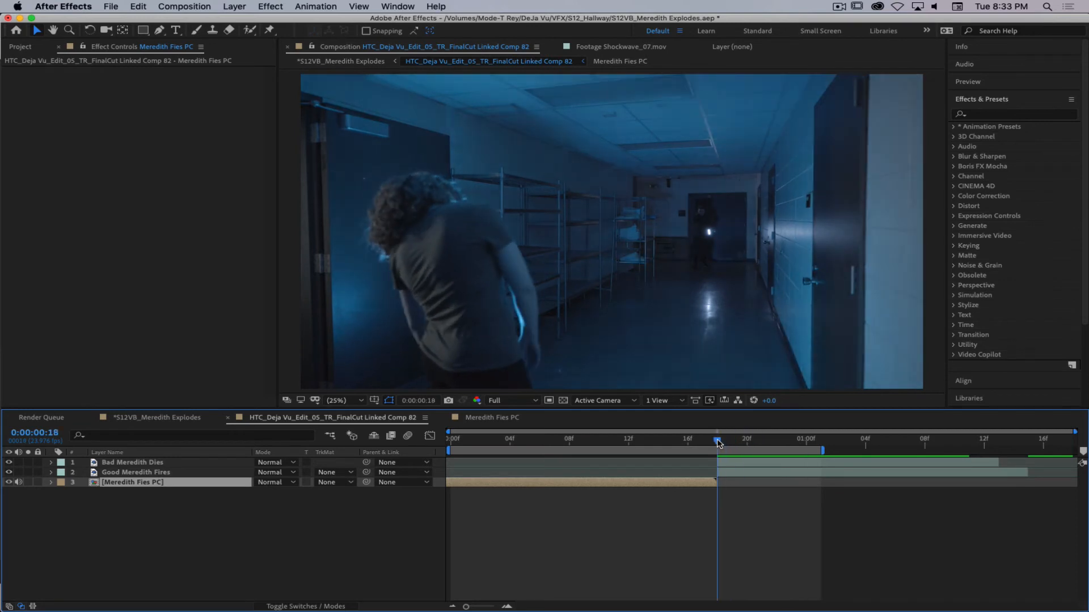
mouse_move(823, 451)
mouse_down()
mouse_move(987, 457)
mouse_move(822, 452)
mouse_up()
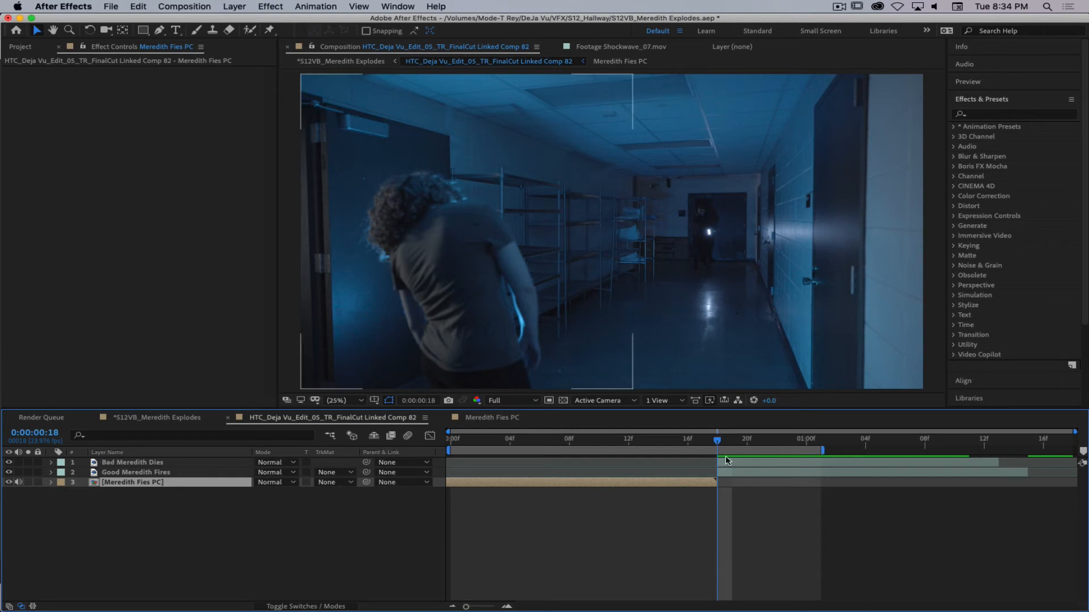
drag(718, 441, 807, 445)
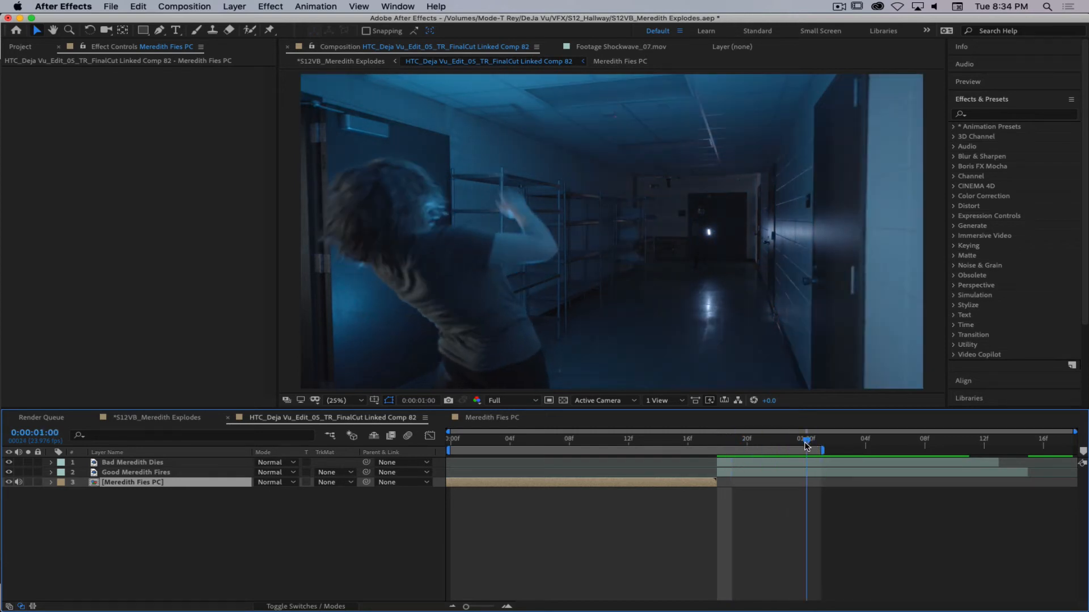
key(Tab)
click(680, 446)
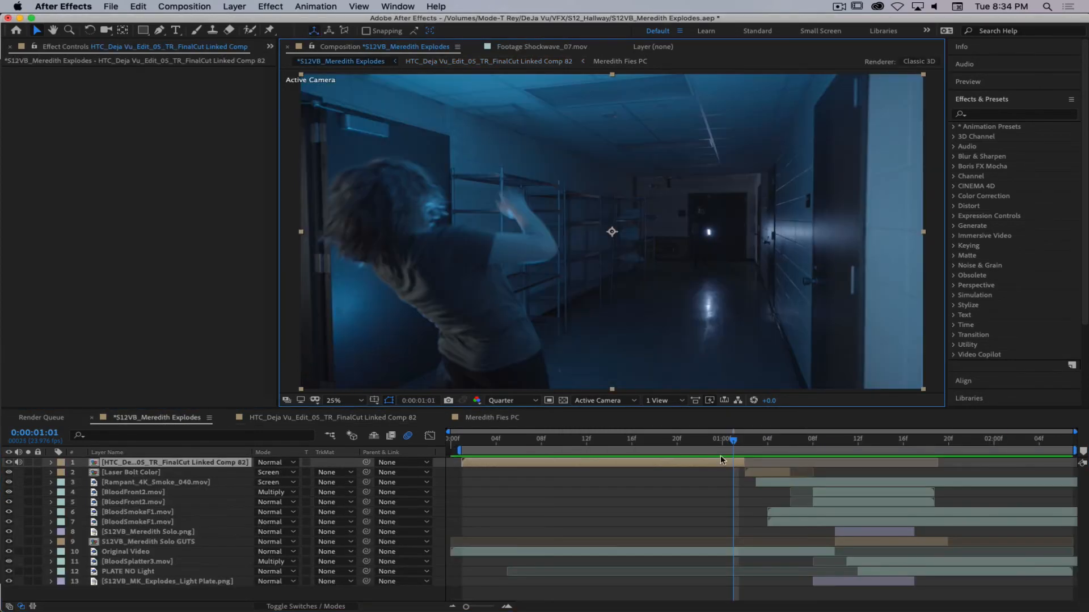
key(Tab)
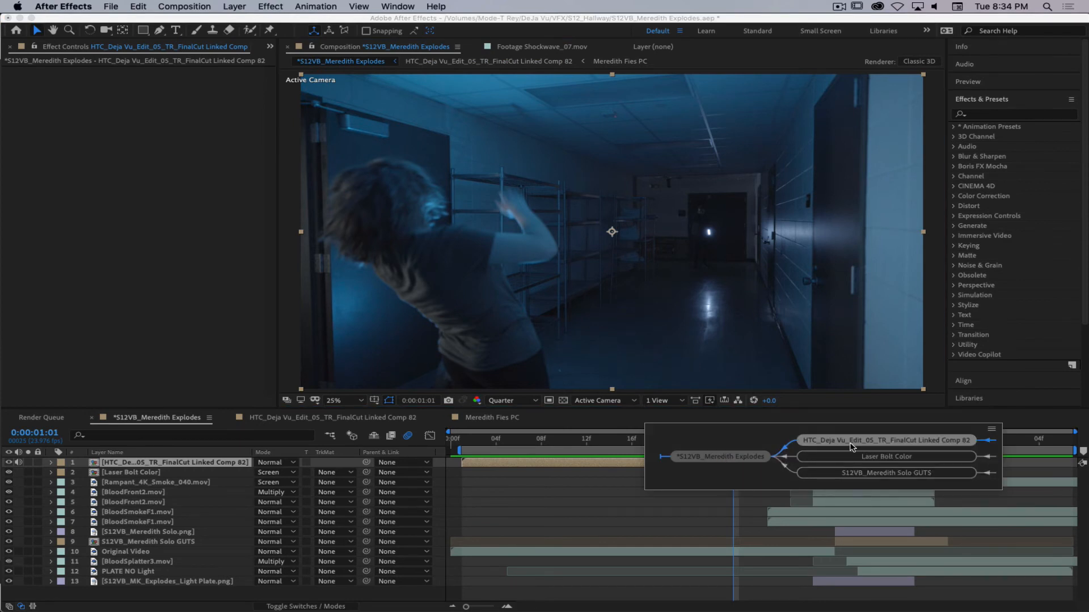
click(885, 441)
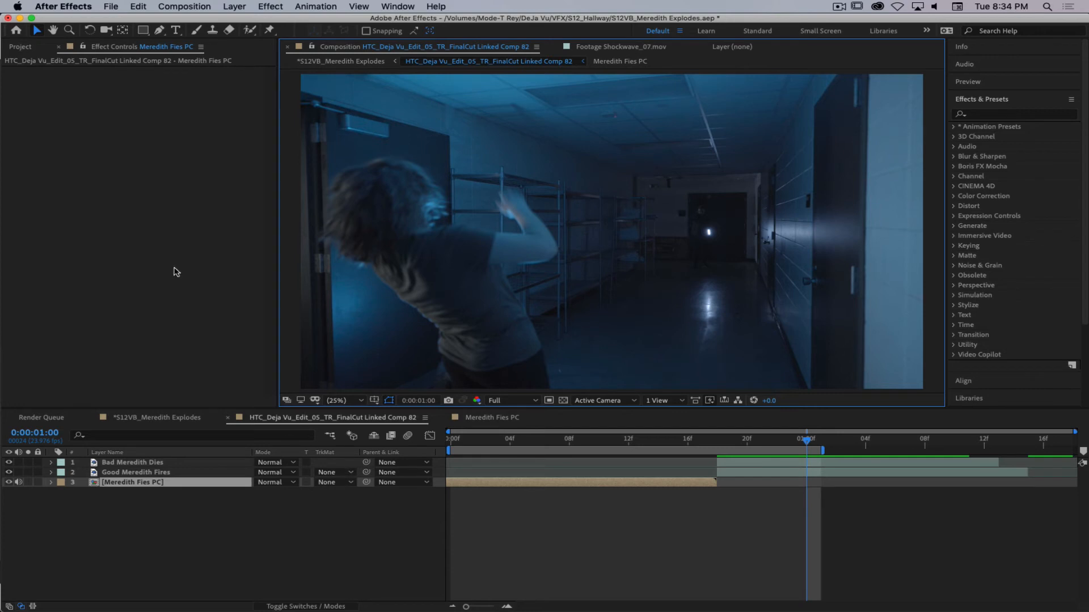
Rename the HTC_Deja Vu_Edit_05_TR_FinalCut Linked Comp 82 composition in the S12ZA_CU+WS_Meredith Fires folder as Meredith Fires at Bad Meredith.
click(19, 47)
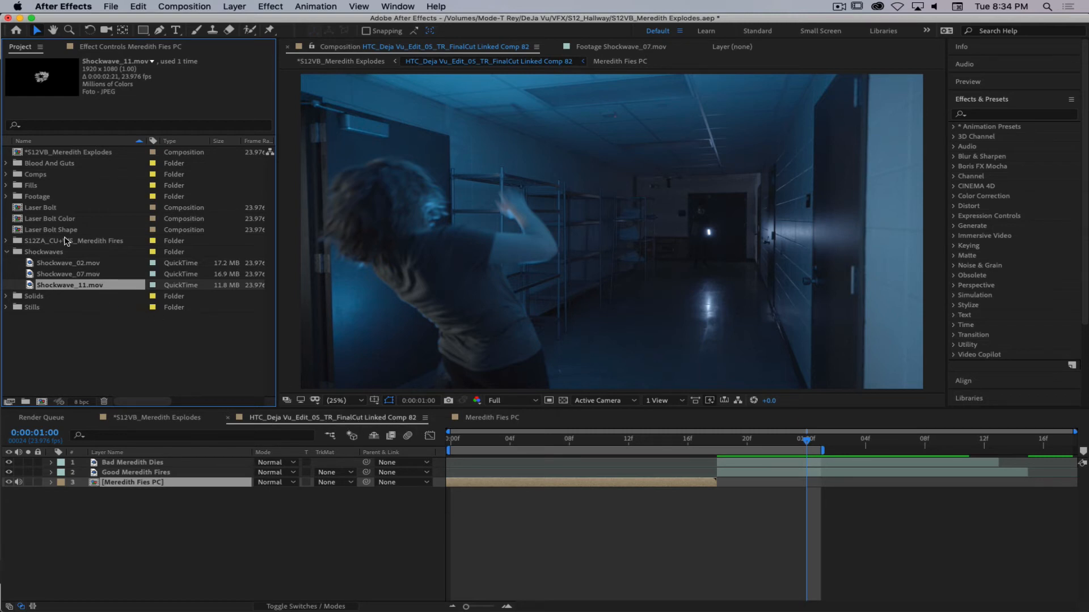
click(7, 252)
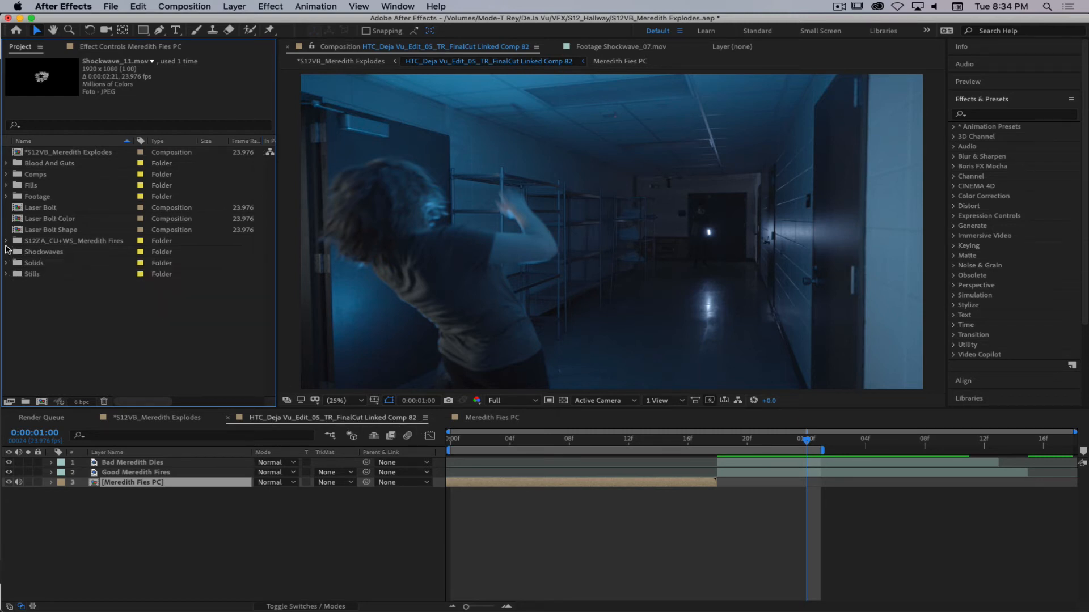
click(5, 241)
click(86, 252)
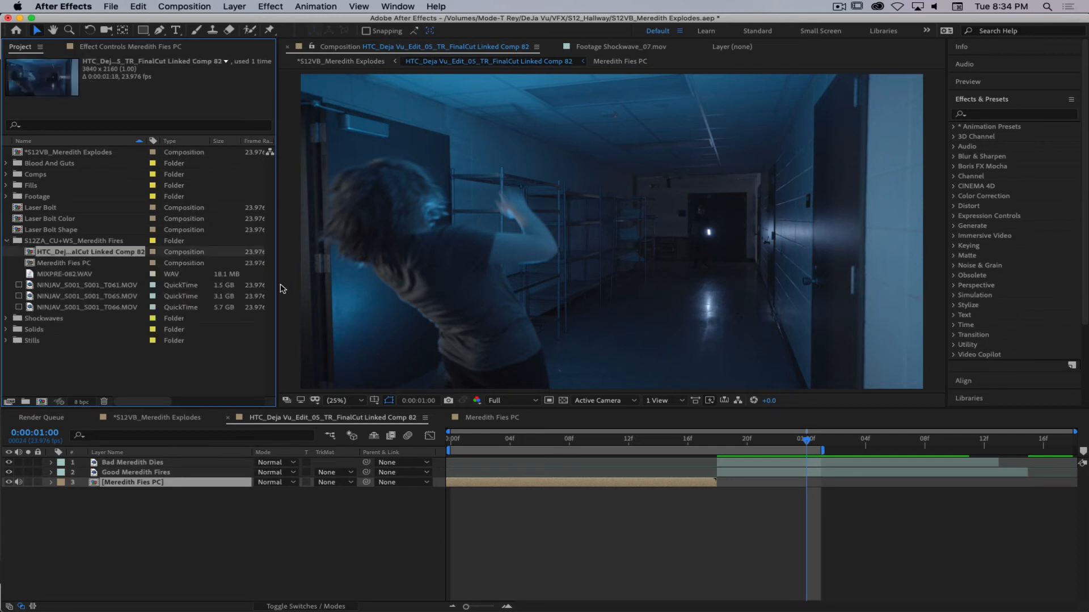
key(Return)
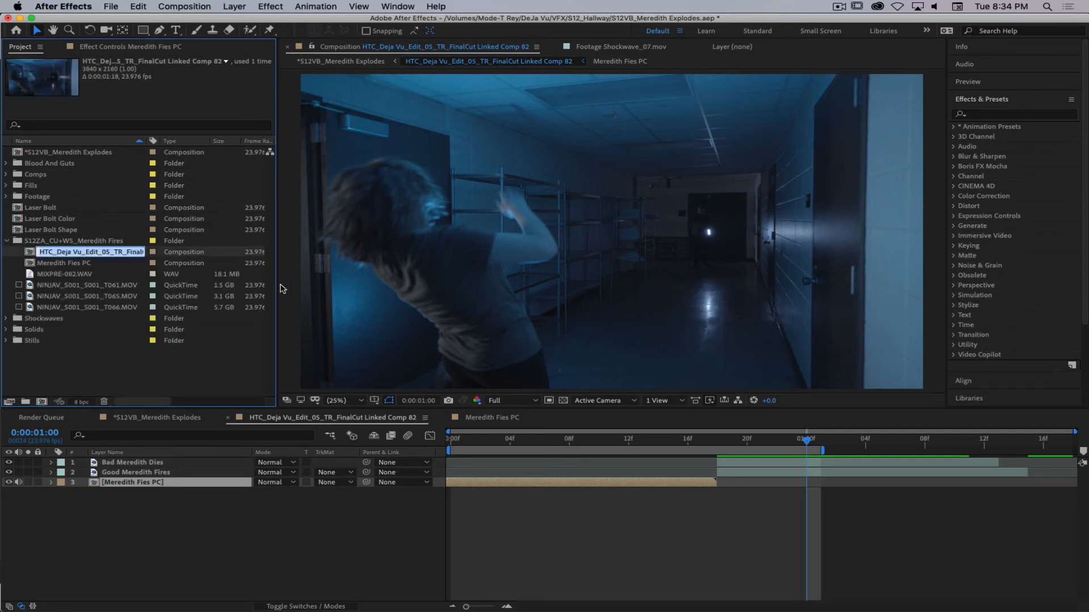
text(Meredith Fires at Bad Meredith)
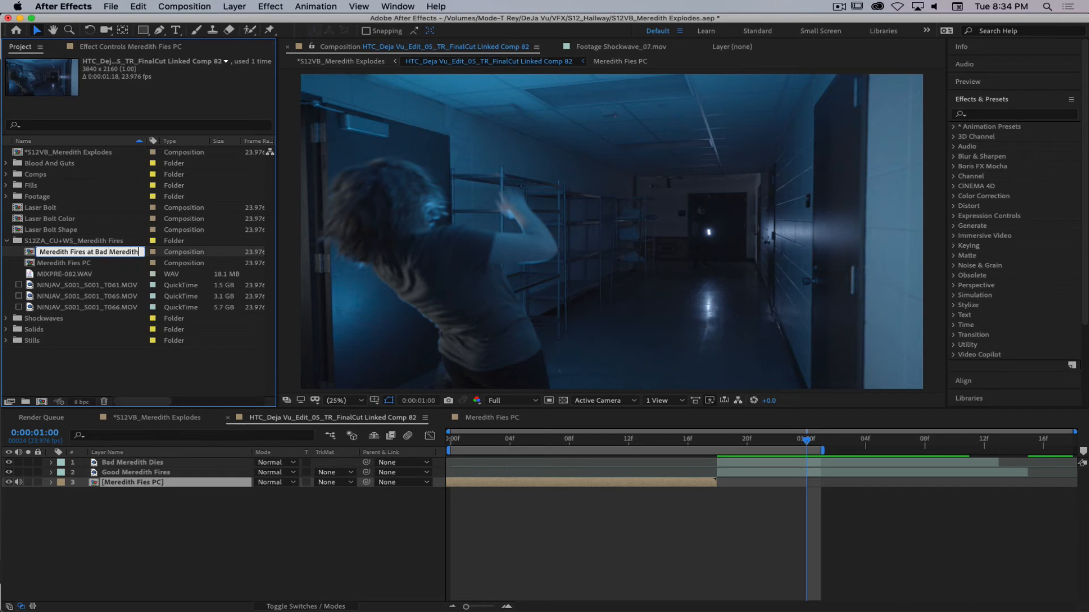
key(Return)
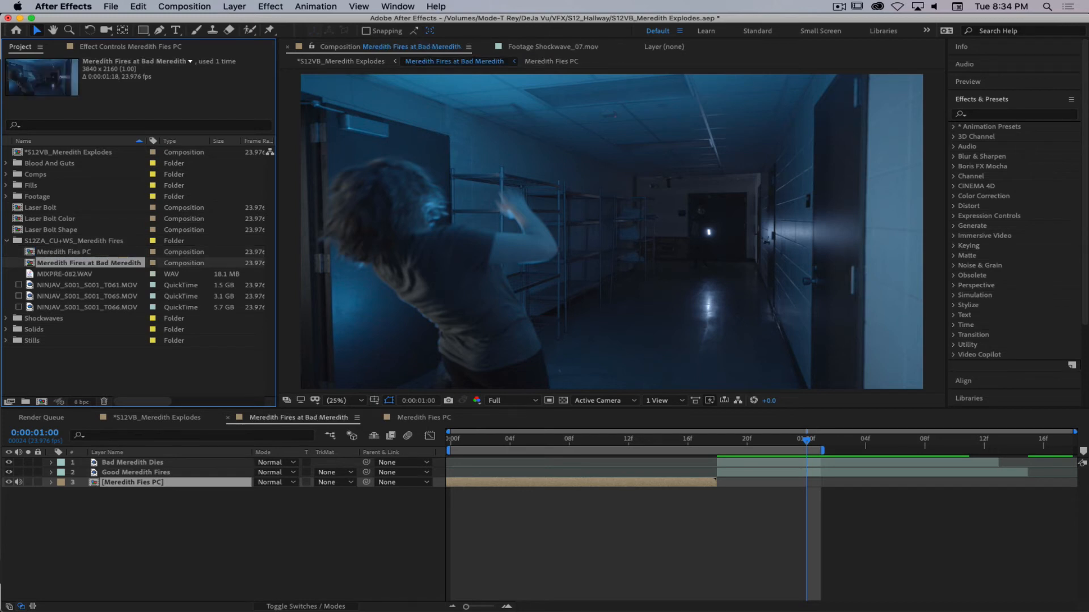
Rename the Meredith Fies PC composition as Meredith Fires CU PC.
click(426, 417)
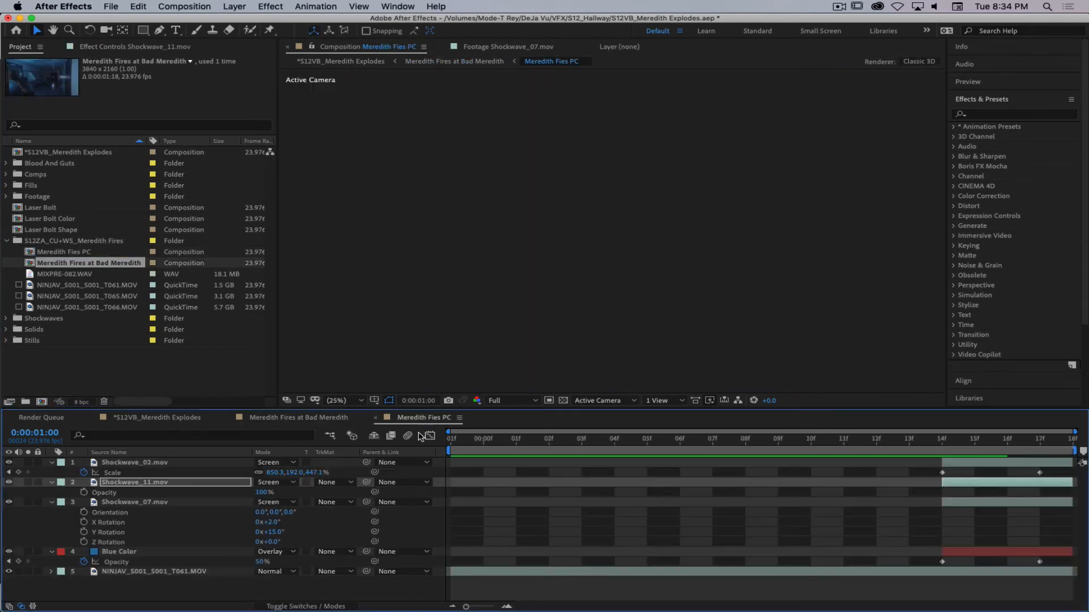
click(76, 252)
key(Return)
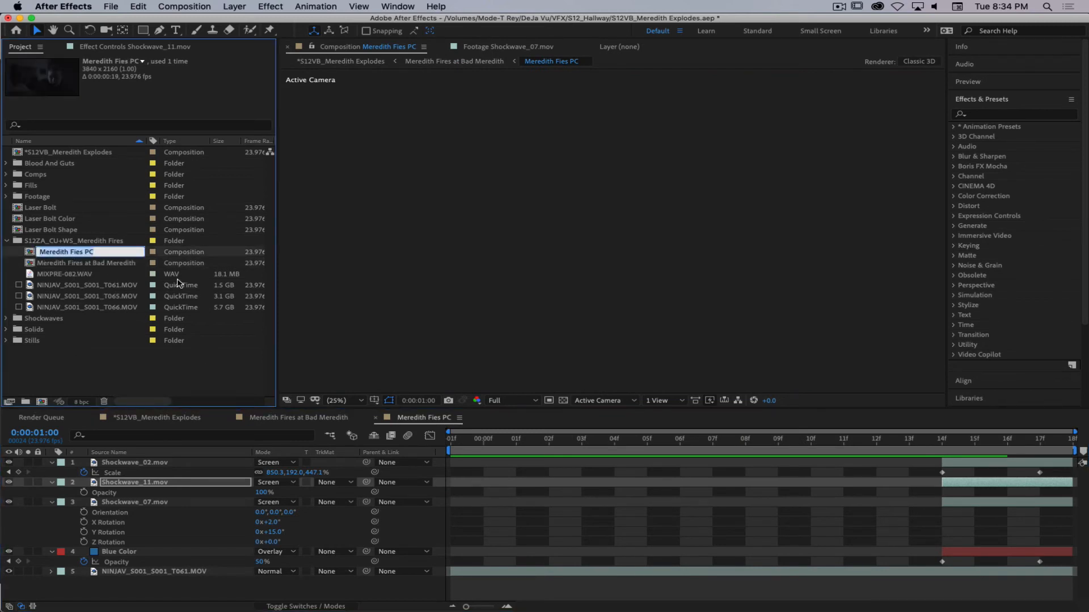
click(88, 252)
key(Return)
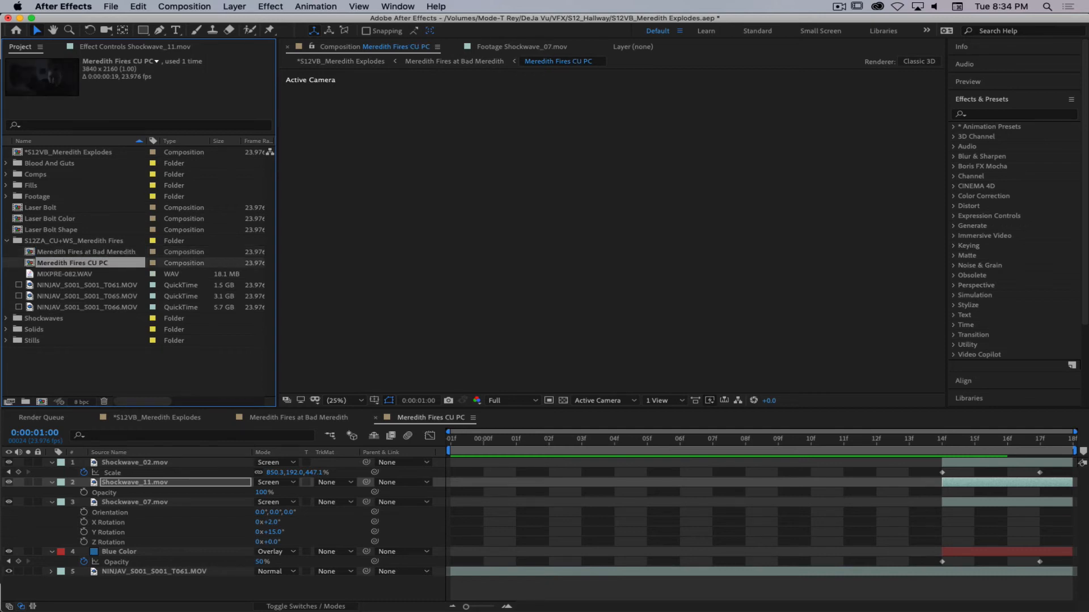
click(98, 355)
Move the Meredith Fires at Bad Meredith composition's current time to 0:00:00:18, and collapse all expanded layer properties in Meredith Fires CU PC.
click(296, 418)
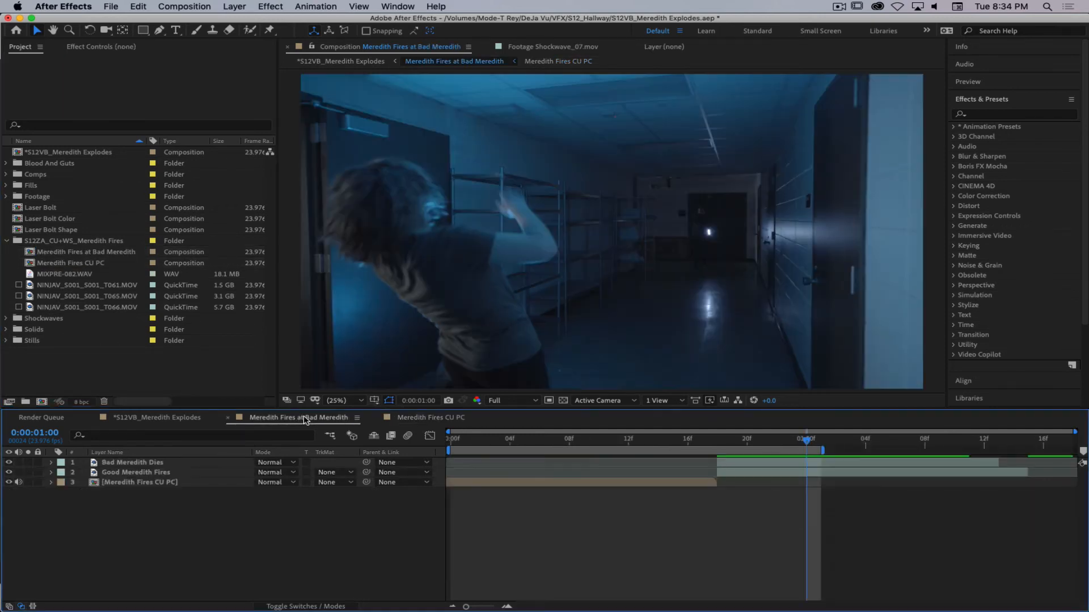
drag(806, 444, 720, 460)
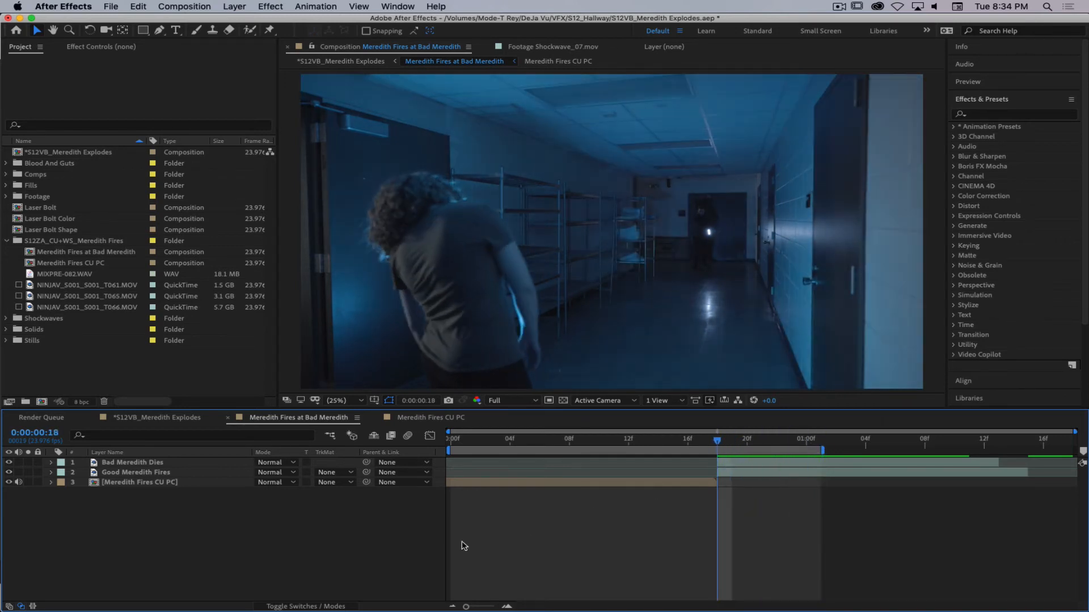
double_click(125, 483)
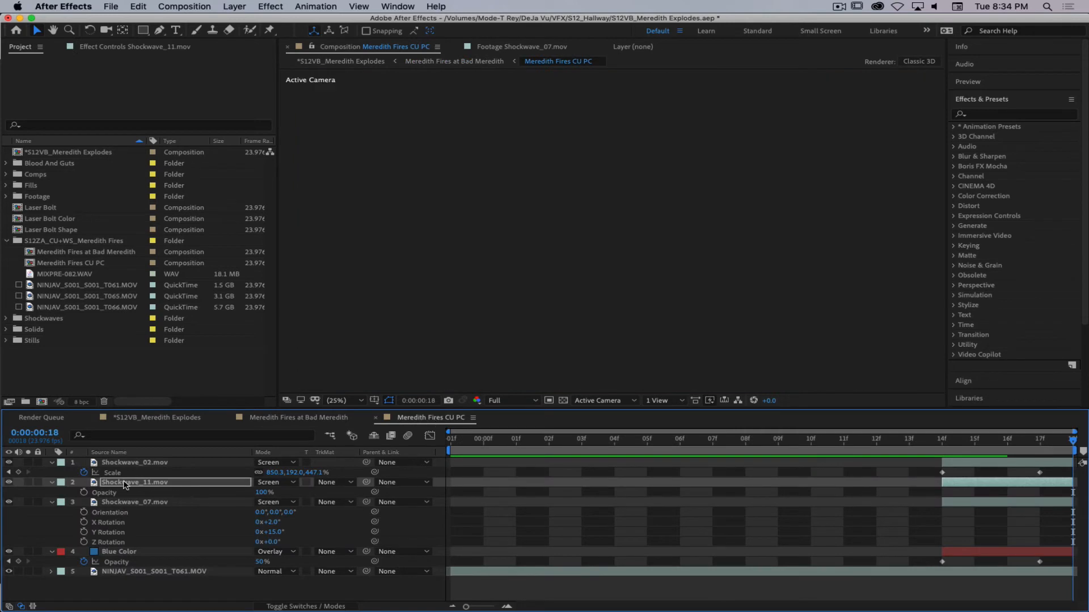
click(52, 463)
click(52, 472)
click(51, 482)
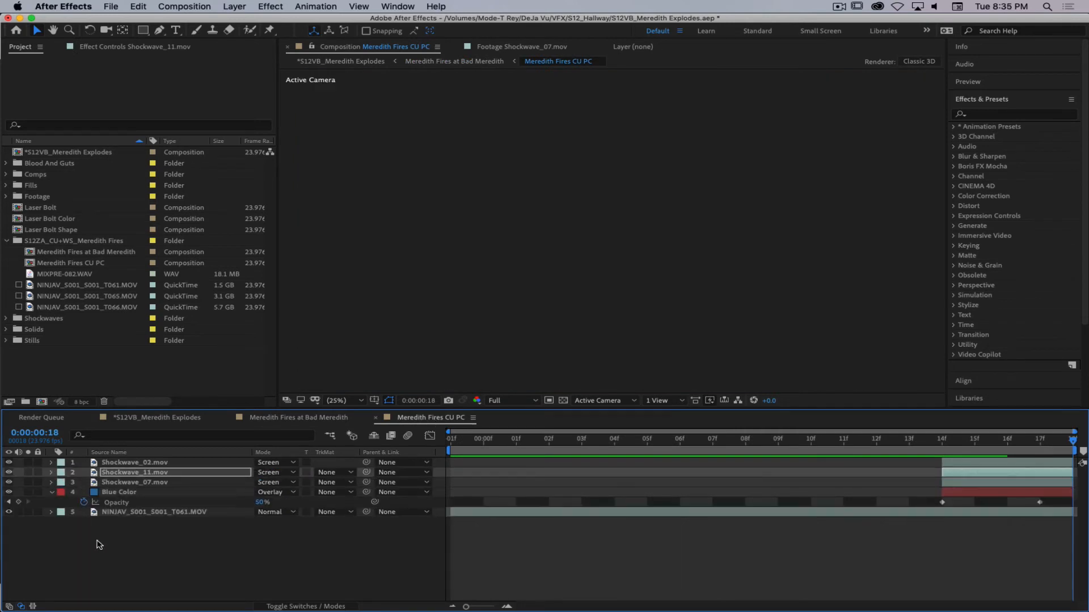
click(85, 529)
click(52, 492)
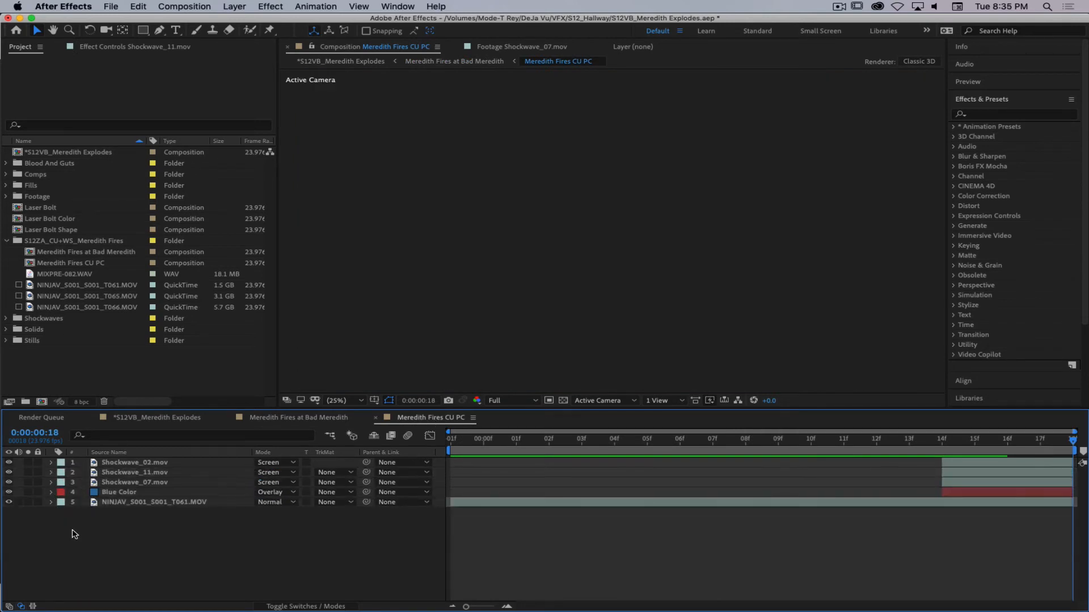
Copy the Shockwave_02, Shockwave_11 and Shockwave_07 layers into Meredith Fires at Bad Meredith and start them at 0:00:00:18.
click(146, 462)
shift+click(144, 482)
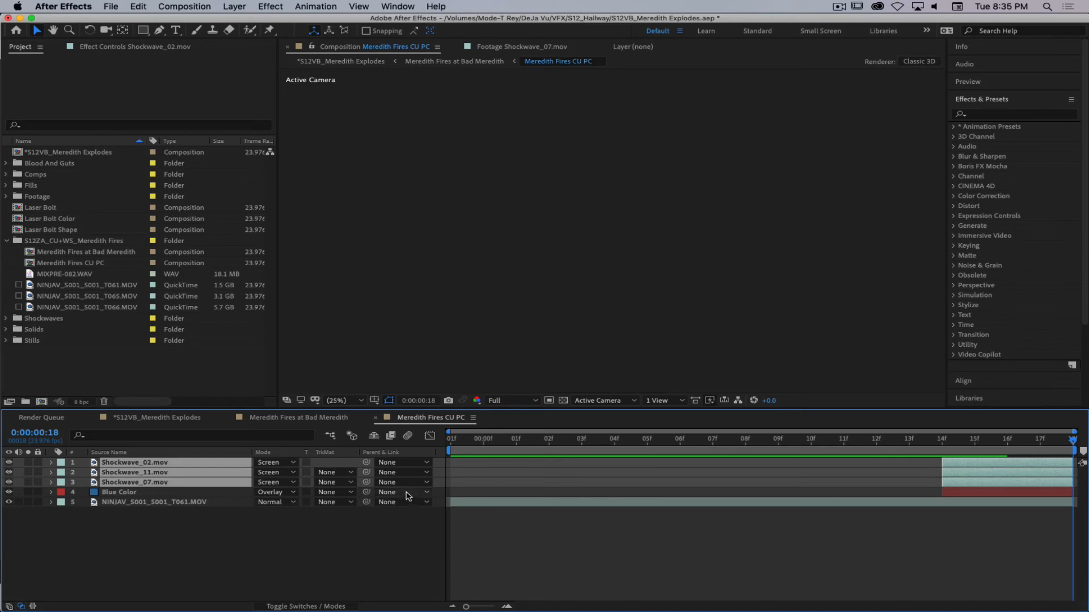
click(290, 421)
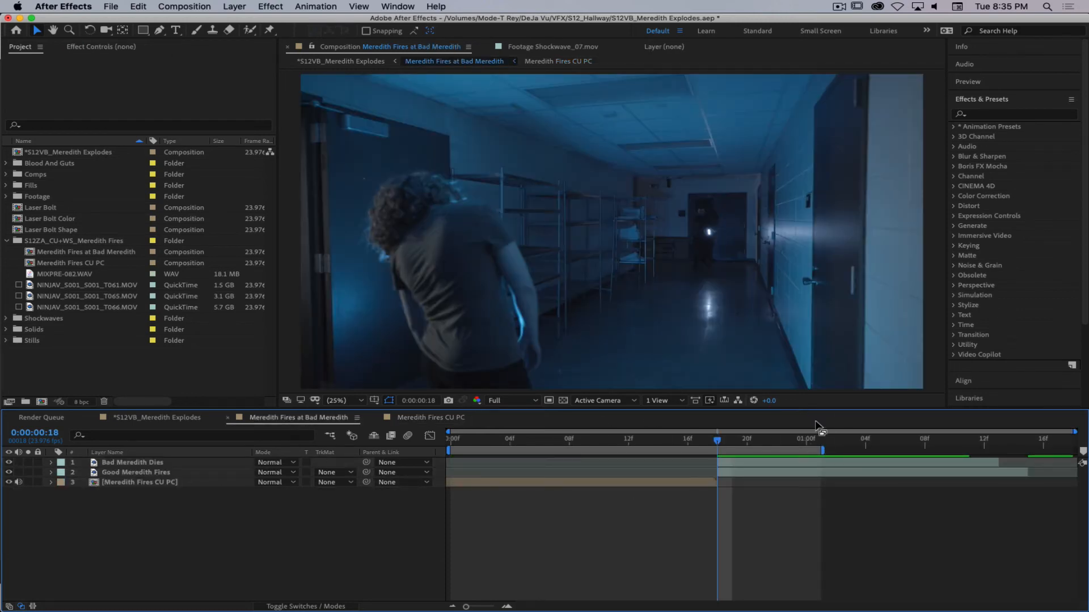
key(super+v)
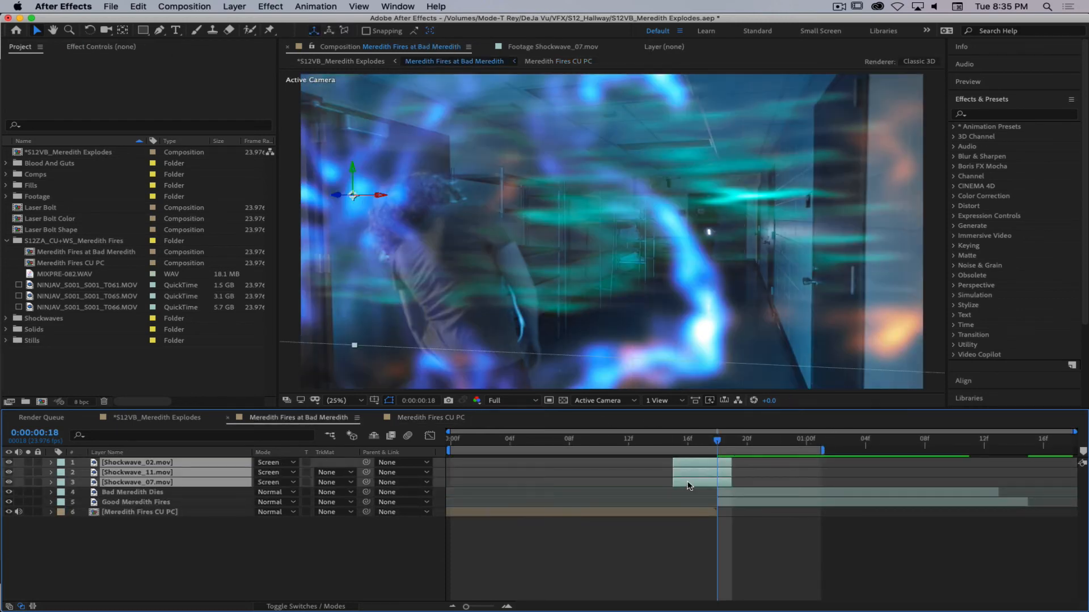
drag(688, 482, 733, 486)
click(307, 559)
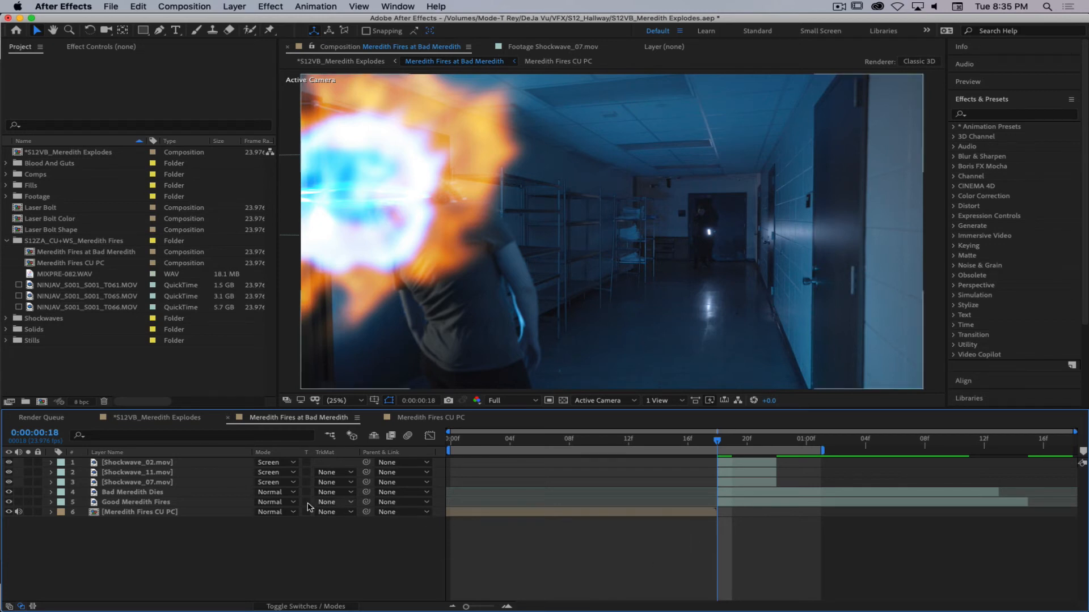
Scale down the three shockwave layers together, bringing Shockwave_11 and Shockwave_07 to 538% and Shockwave_02 to 188.3, 10.0, 79.1%.
click(136, 483)
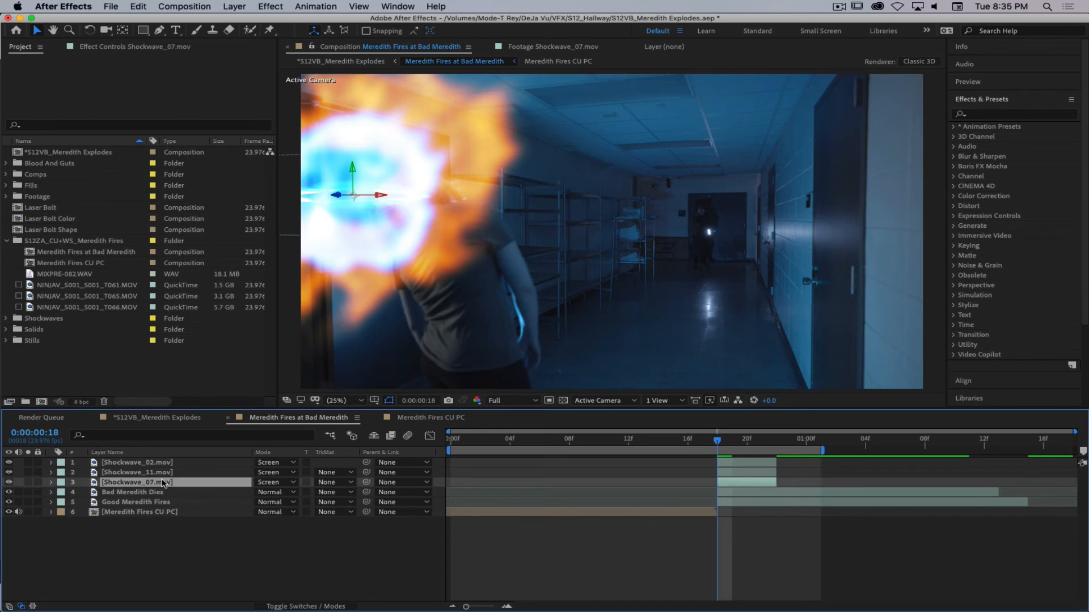
shift+click(141, 472)
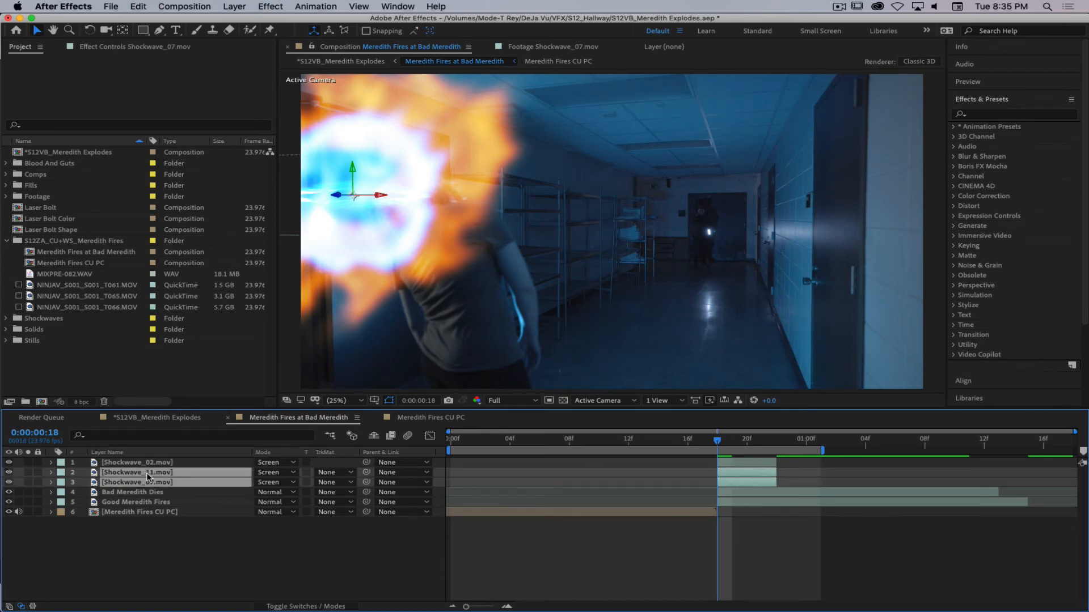
shift+click(145, 463)
key(s)
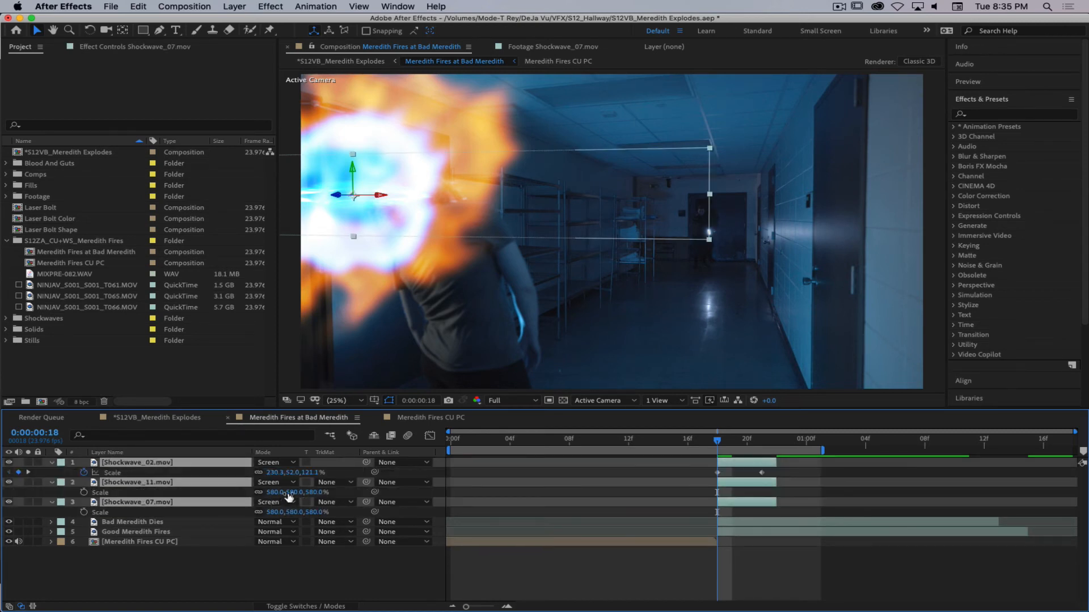
drag(290, 492, 267, 492)
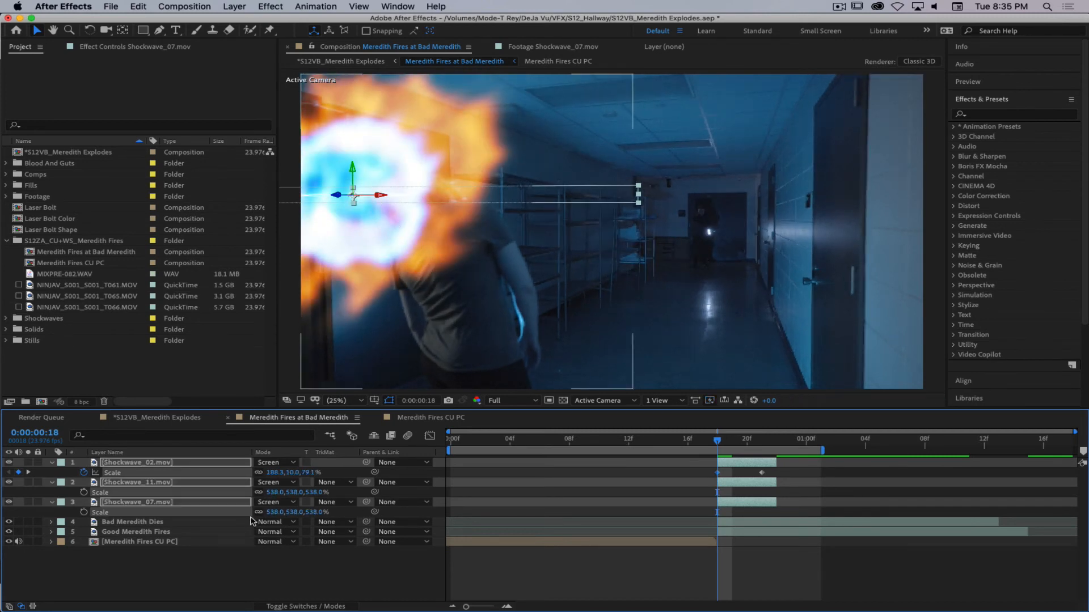
Move the three shockwave layers together to Position 2363, 988, over the far end of the hallway.
key(p)
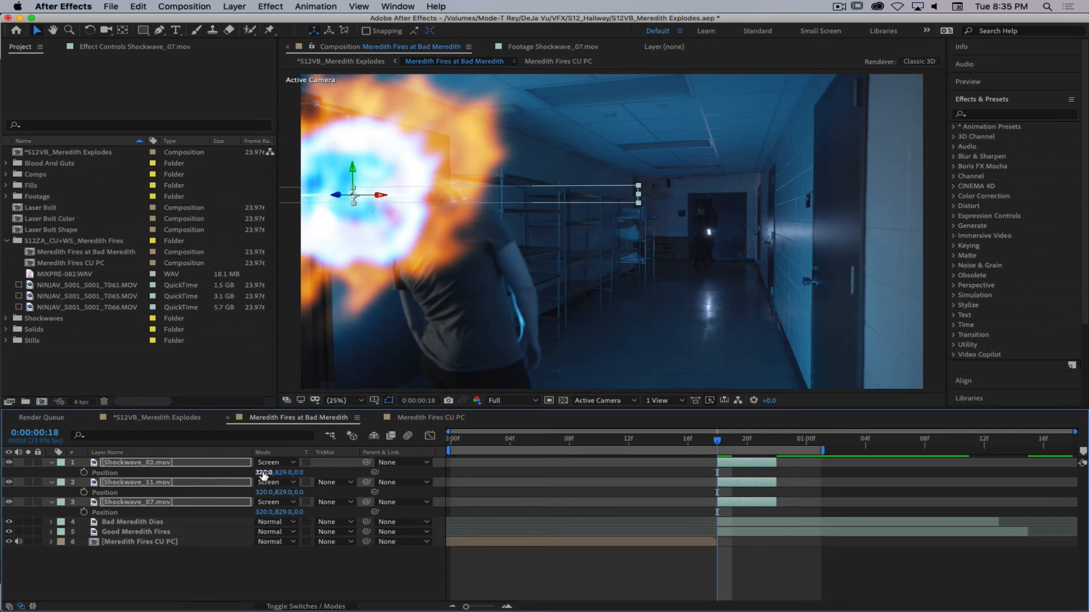
drag(264, 476, 329, 475)
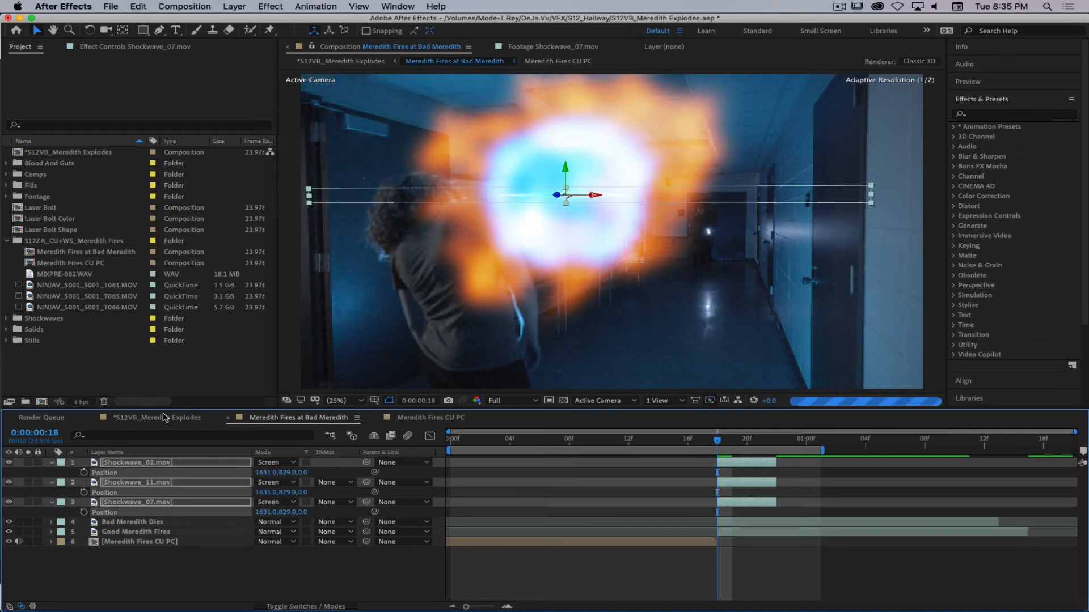
drag(163, 418, 772, 500)
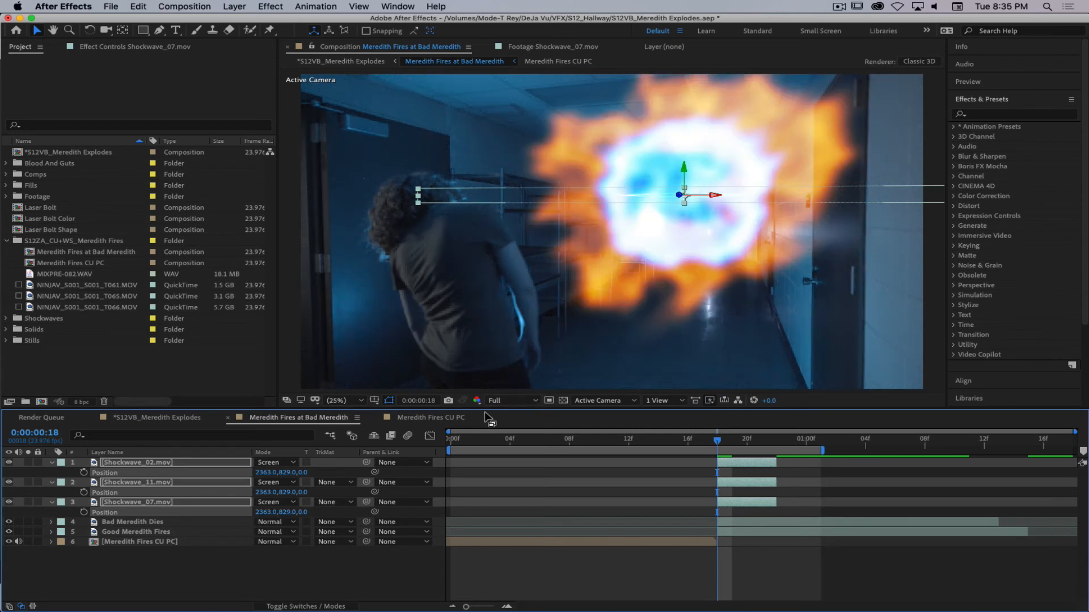
drag(296, 472, 389, 474)
click(255, 584)
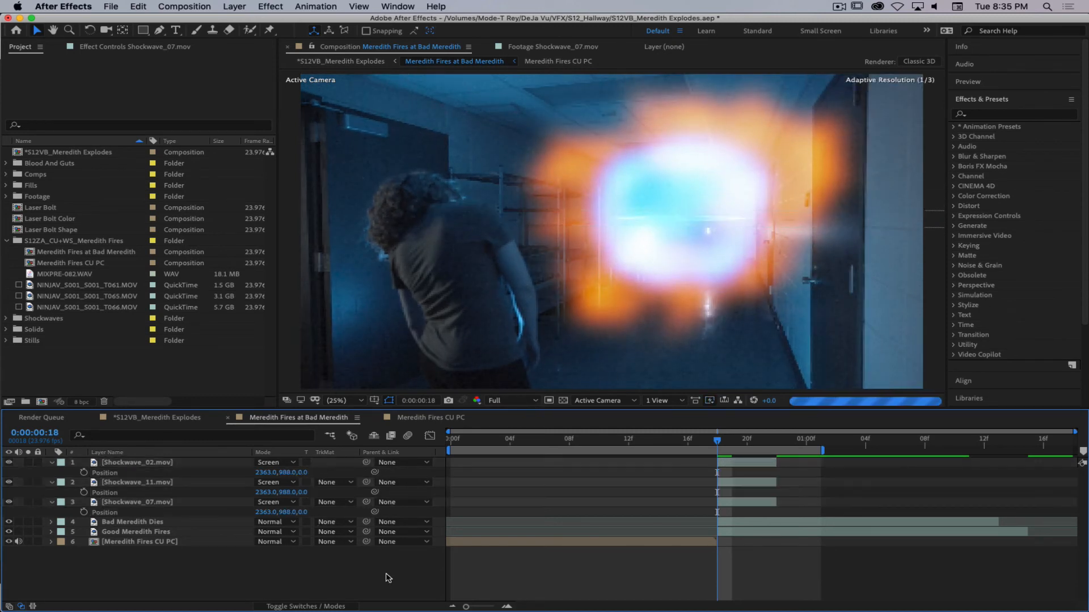
Solo the Shockwave_02 layer and set its horizontal Scale to 33.3% at 0:00:00:18.
click(28, 462)
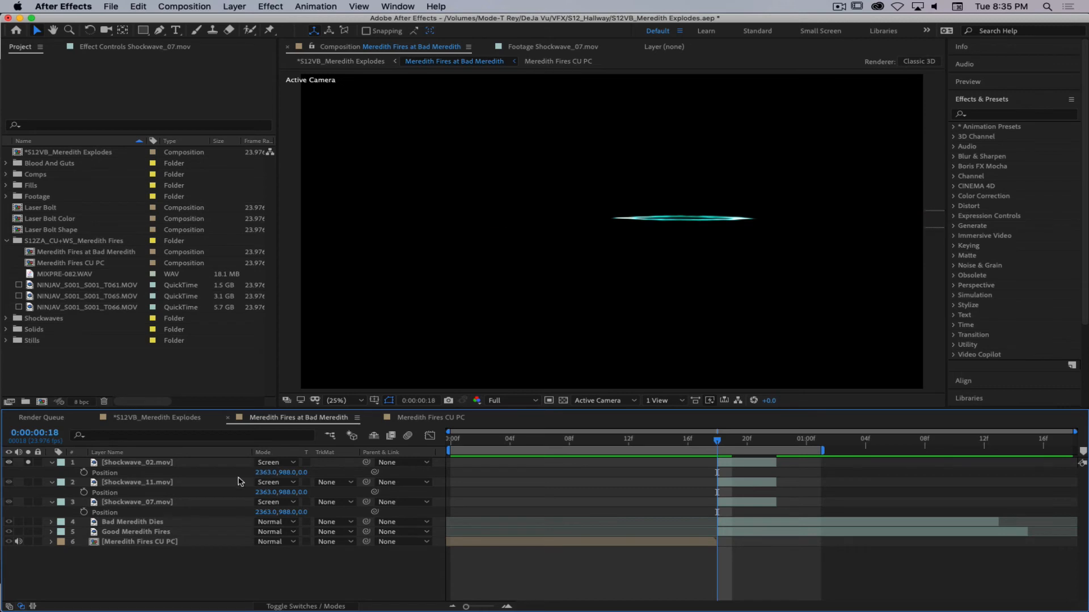
key(s)
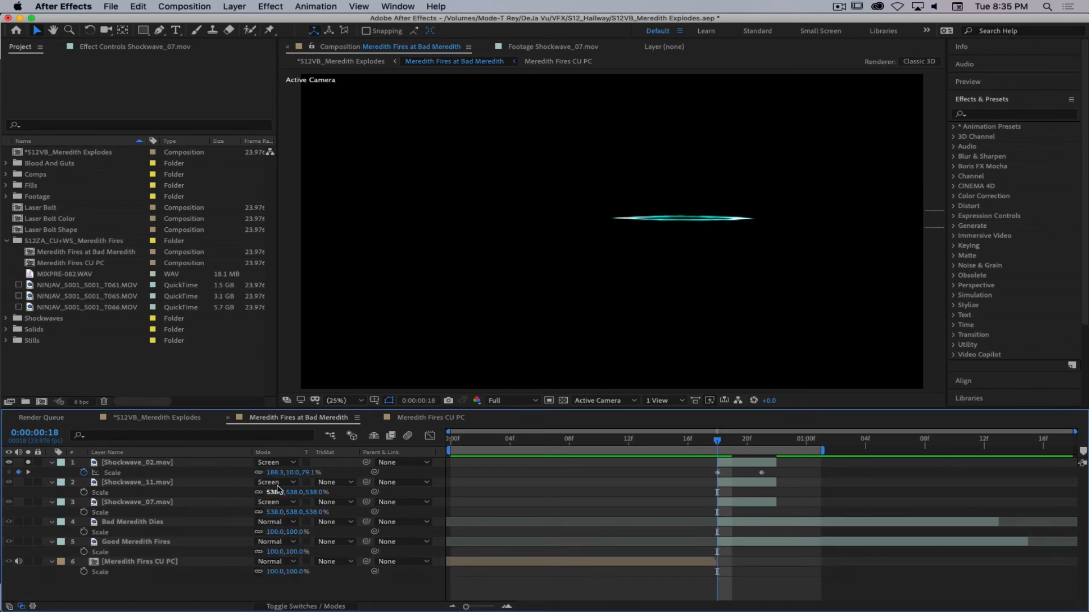
drag(273, 473, 172, 477)
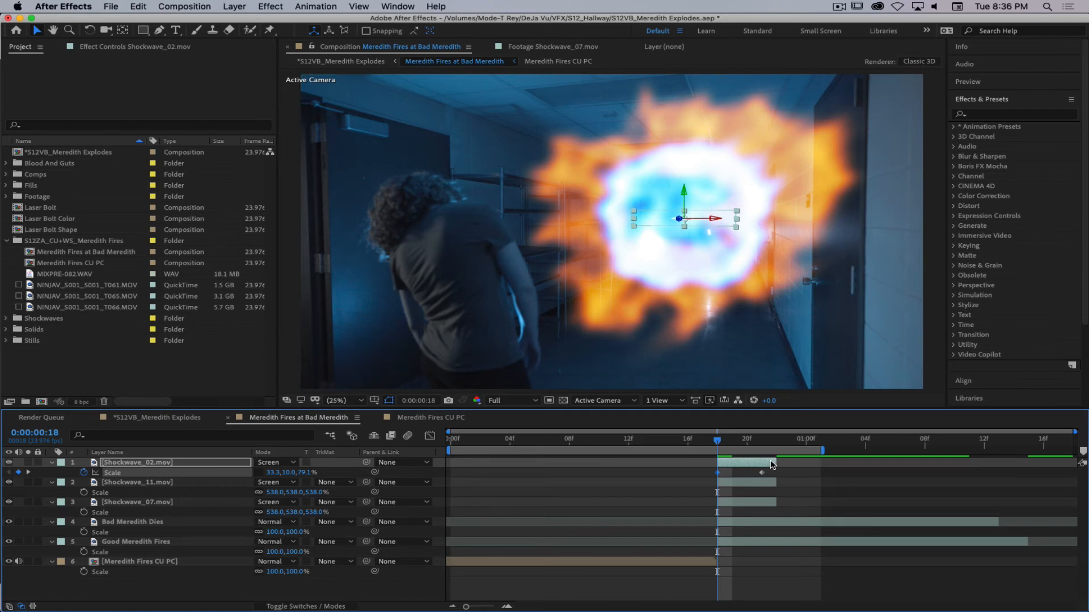
Extend the three shockwave layers to the end of the work area and select the Good Meredith Fires layer.
drag(771, 464, 816, 504)
click(780, 481)
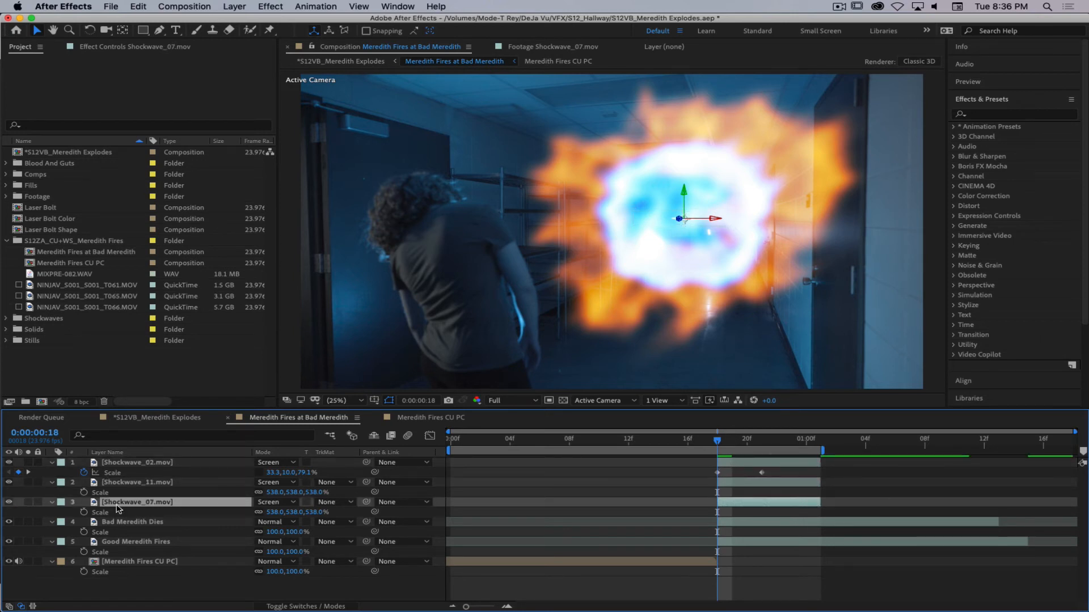
click(119, 465)
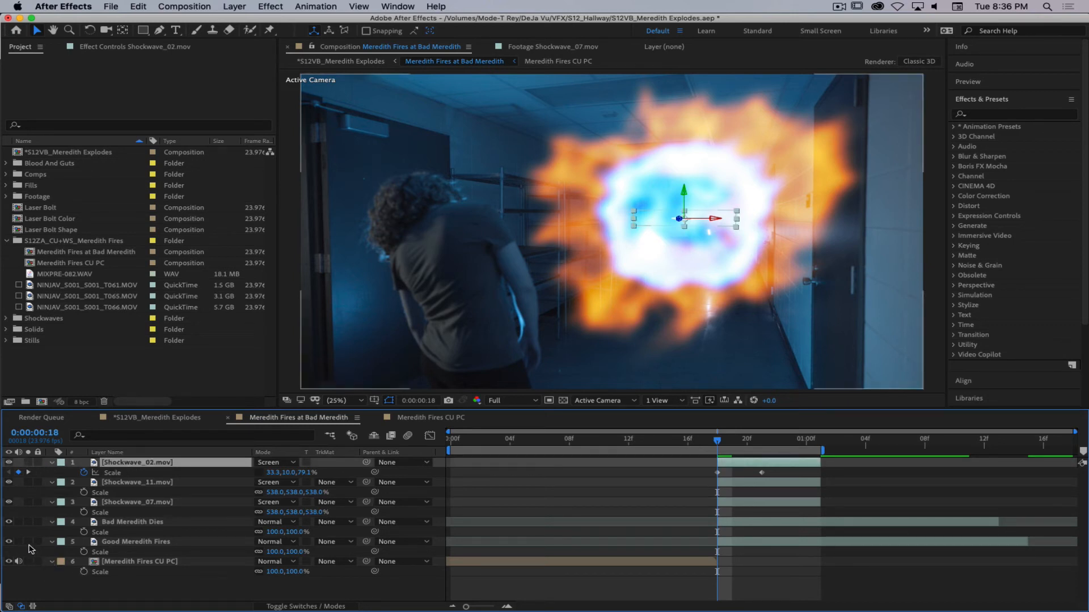
click(130, 523)
click(131, 543)
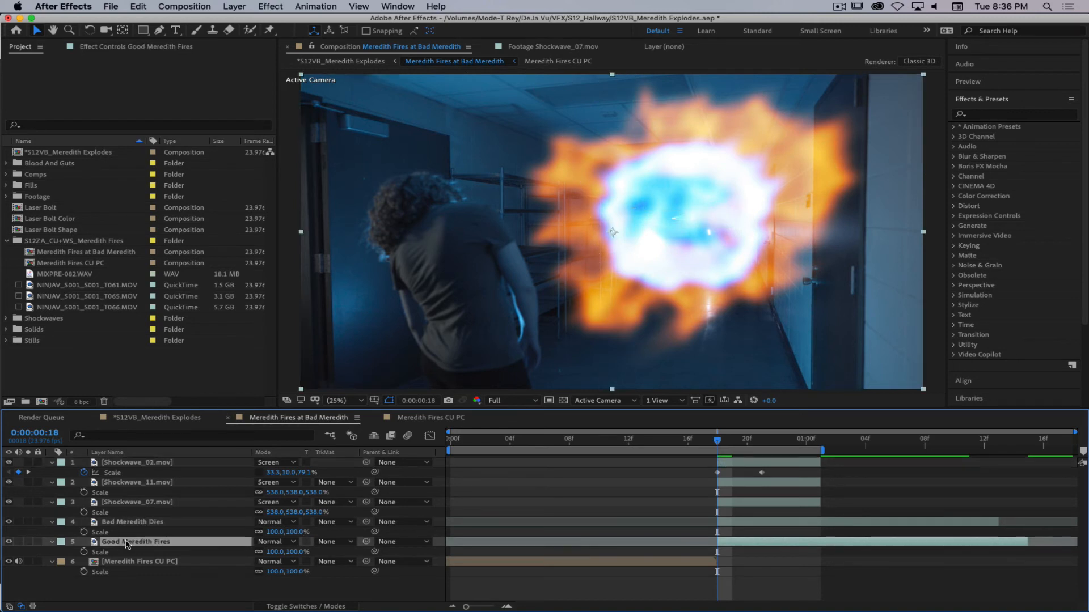
Solo the Shockwave_02, Bad Meredith Dies and Good Meredith Fires layers together.
super+click(141, 523)
super+click(108, 462)
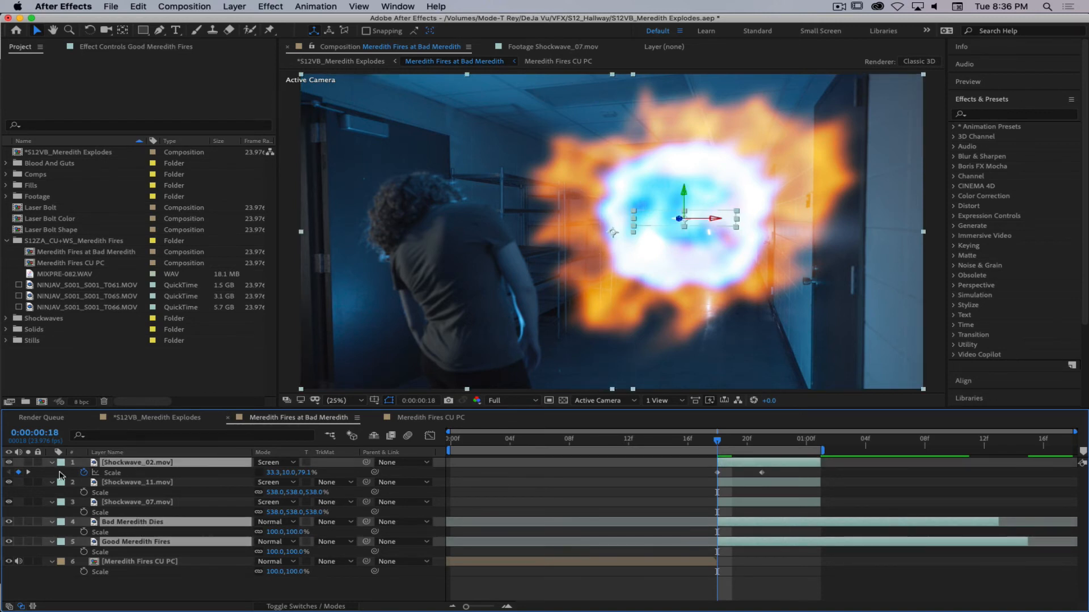
click(29, 464)
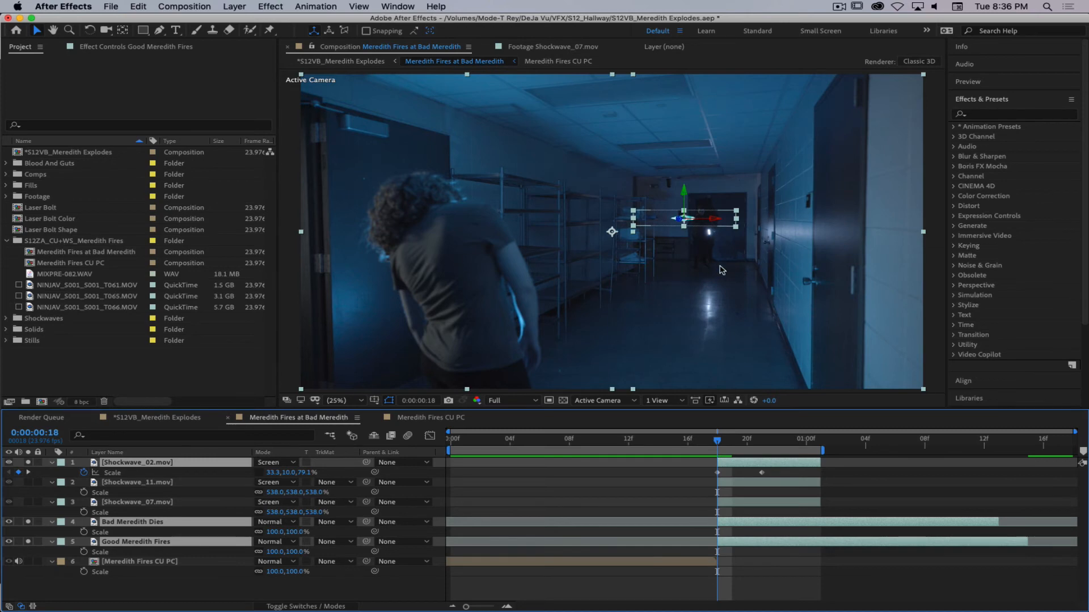
click(528, 529)
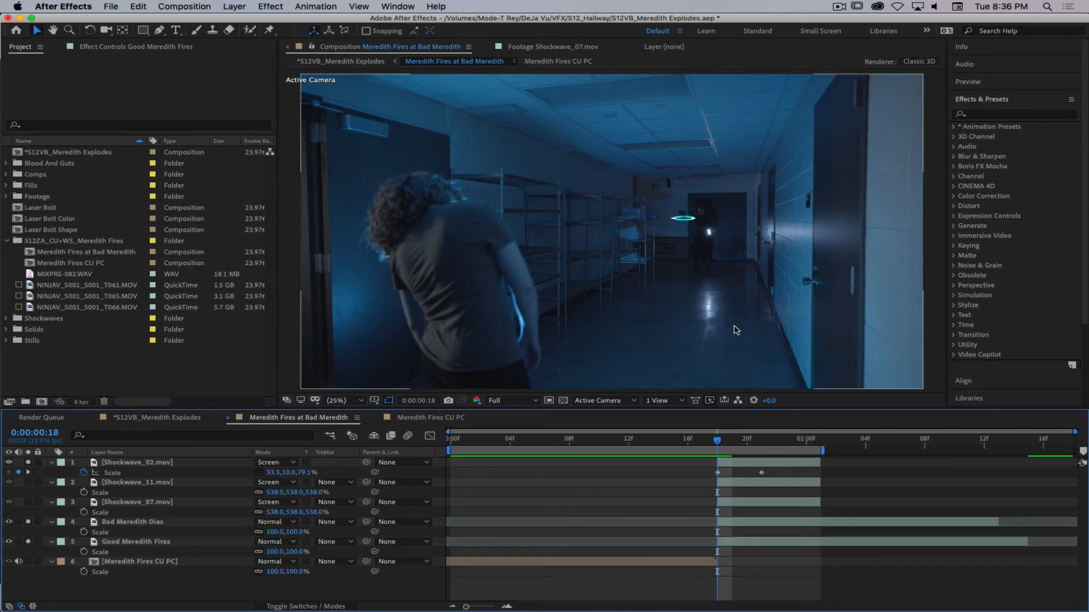
Raise the Shockwave_02 layer by setting its vertical Position to 957.
key(slash)
drag(879, 212, 579, 241)
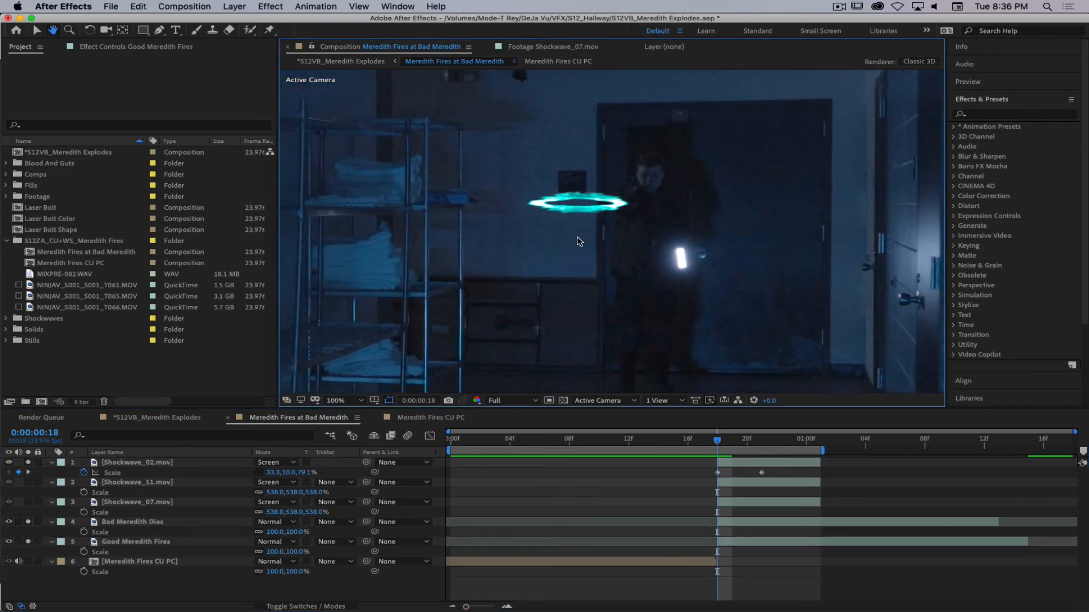
key(period)
drag(693, 205, 639, 263)
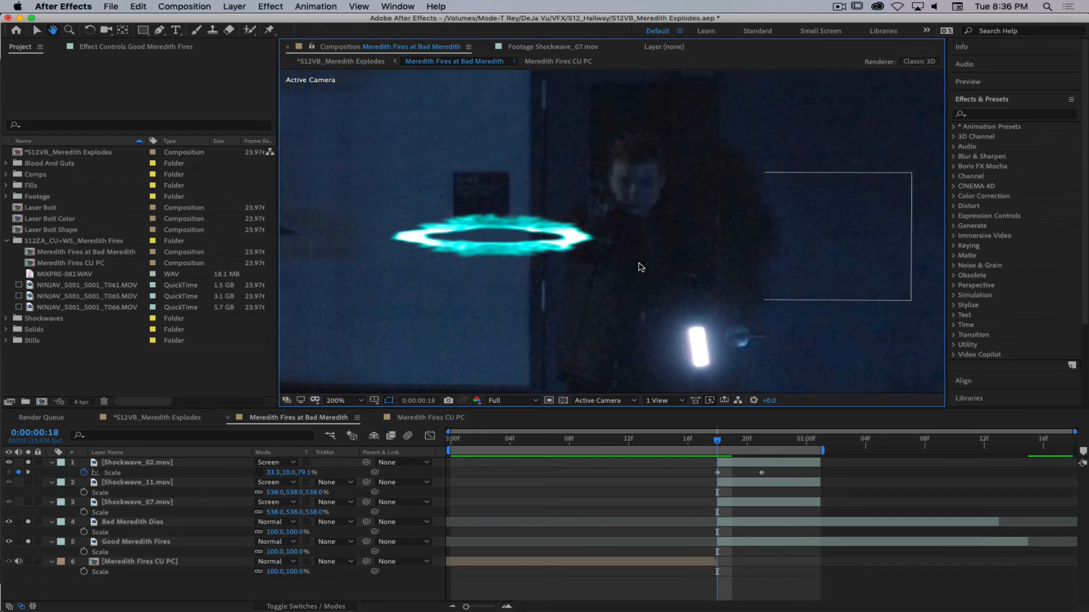
mouse_move(718, 447)
mouse_down()
mouse_move(776, 448)
mouse_move(728, 450)
mouse_up()
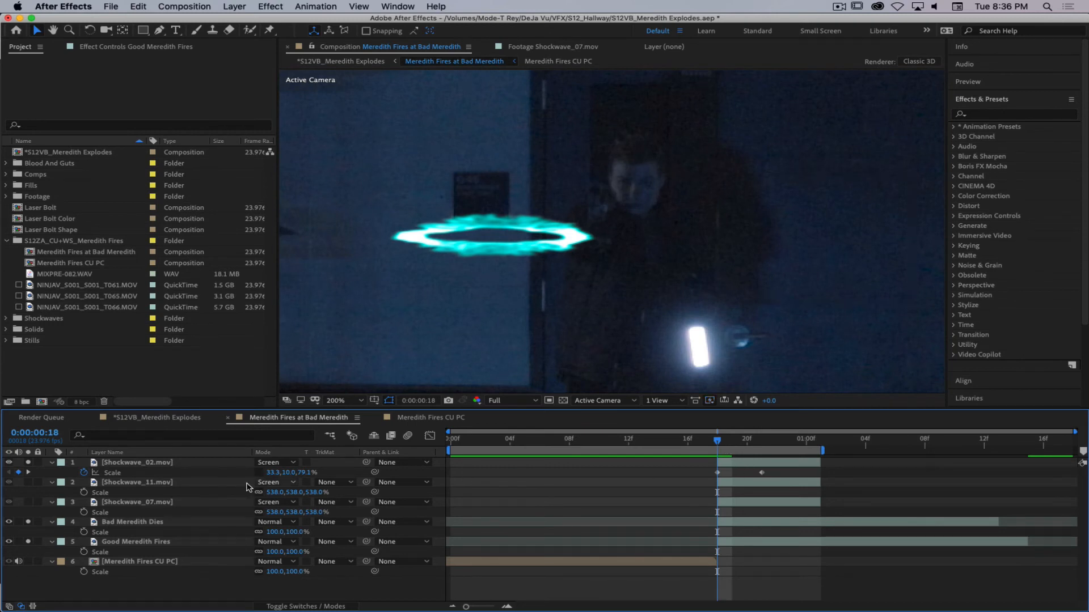
click(183, 464)
key(p)
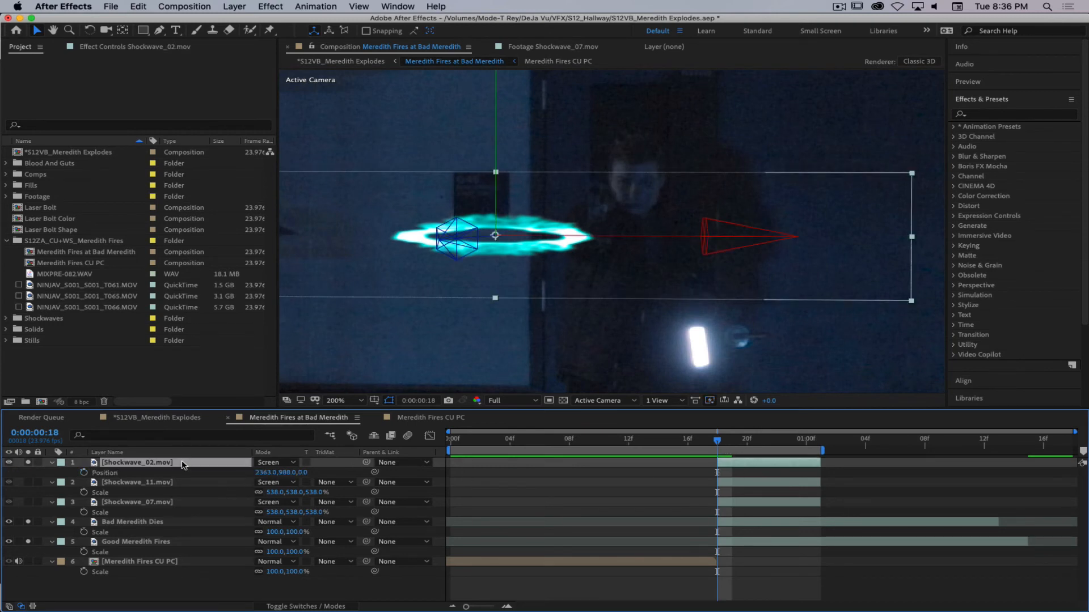
drag(284, 473, 252, 483)
Temporarily drop Shockwave_02's Opacity to 0%, move its centre onto the distant figure's gun beside the face, and restore Opacity to 100%.
click(148, 463)
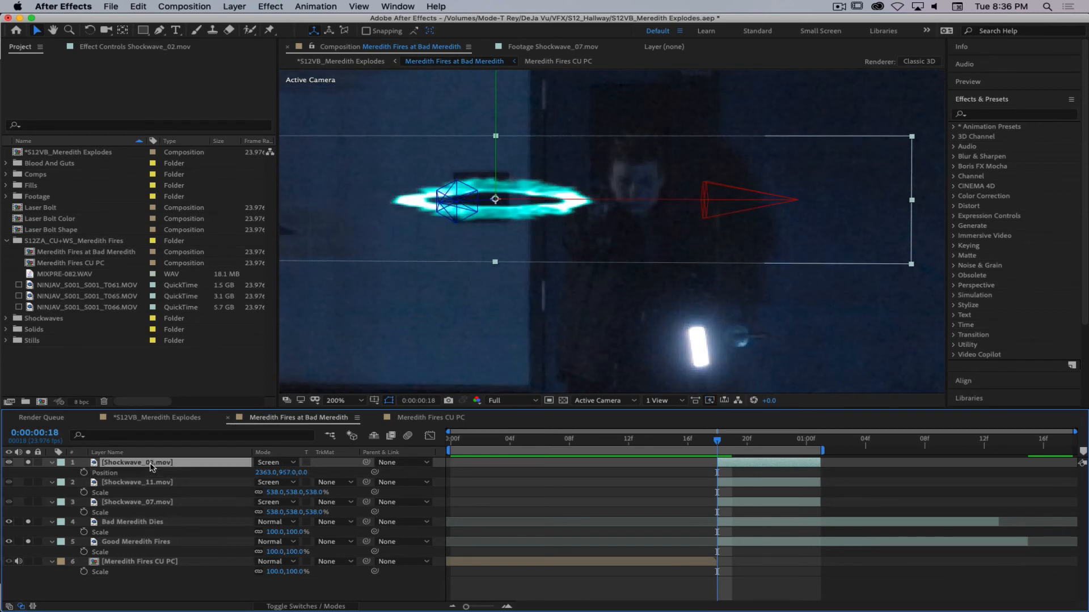
key(t)
drag(262, 474, 227, 474)
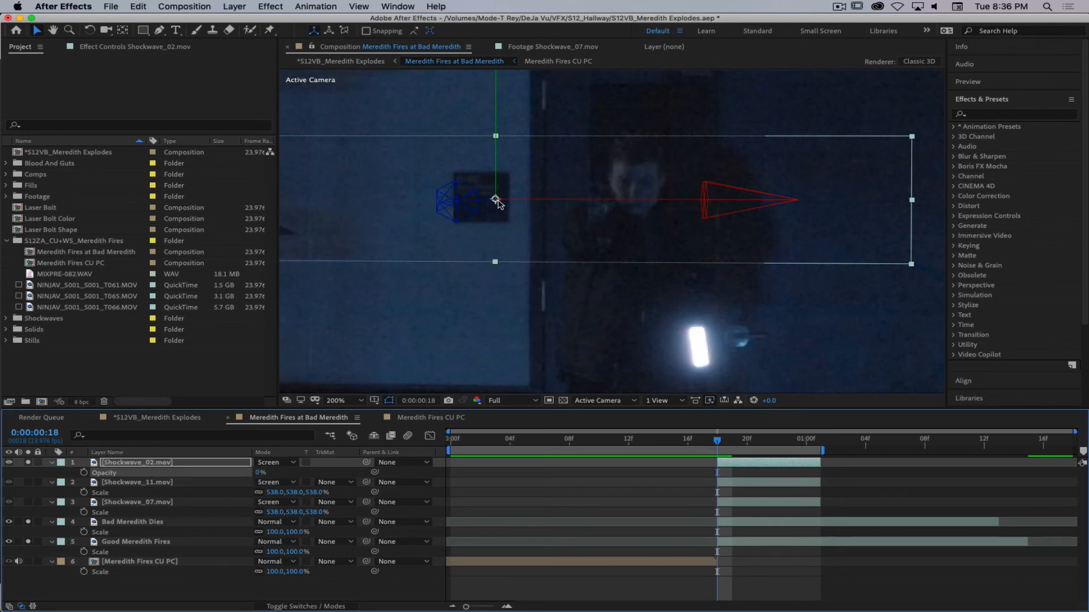
drag(507, 200, 607, 205)
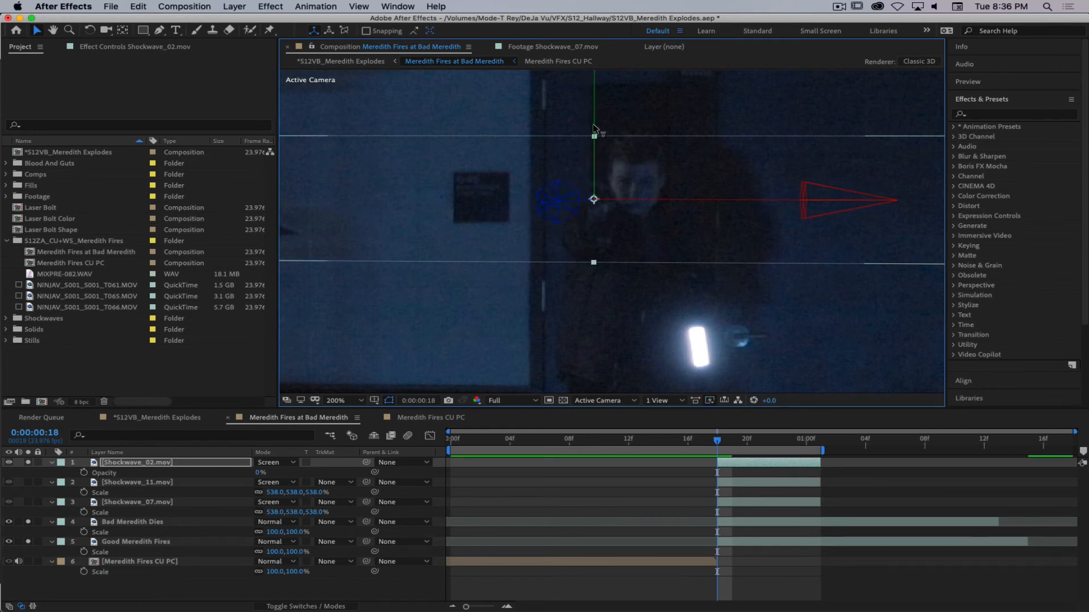
drag(594, 128, 593, 117)
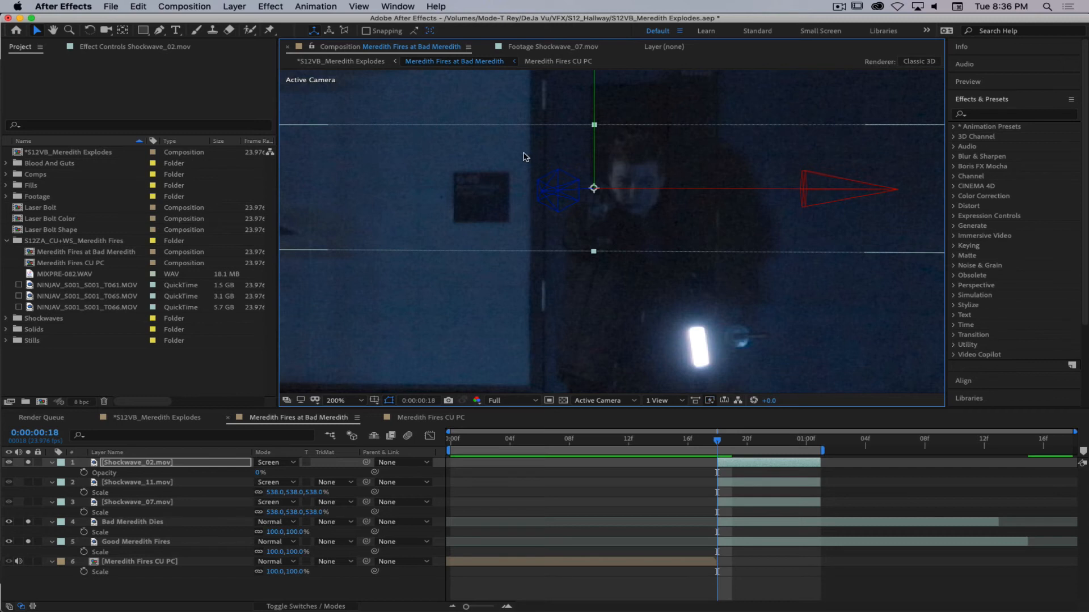
key(comma)
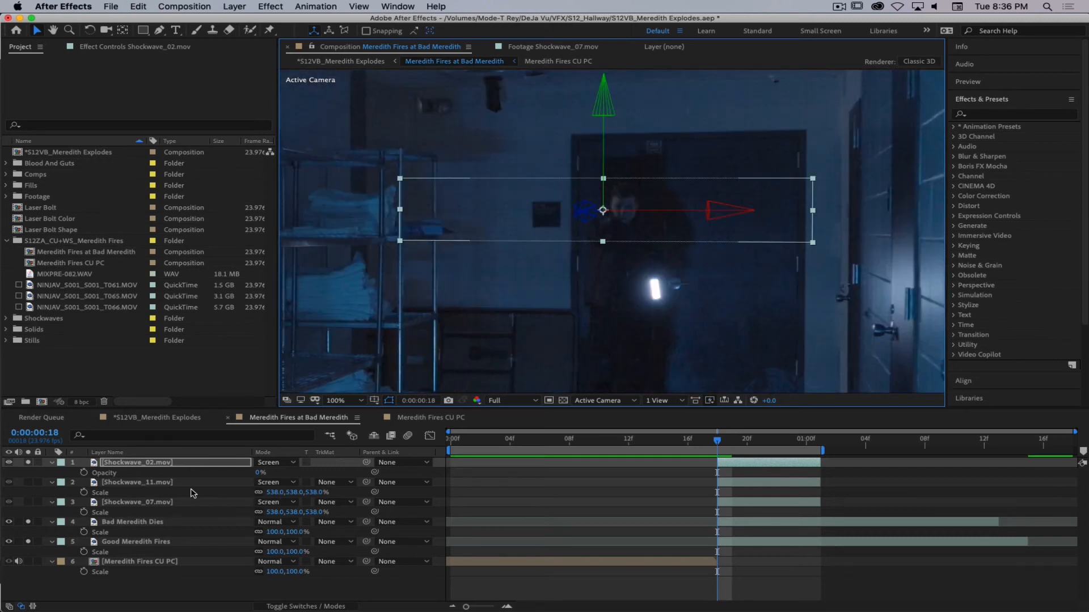
drag(260, 473, 735, 405)
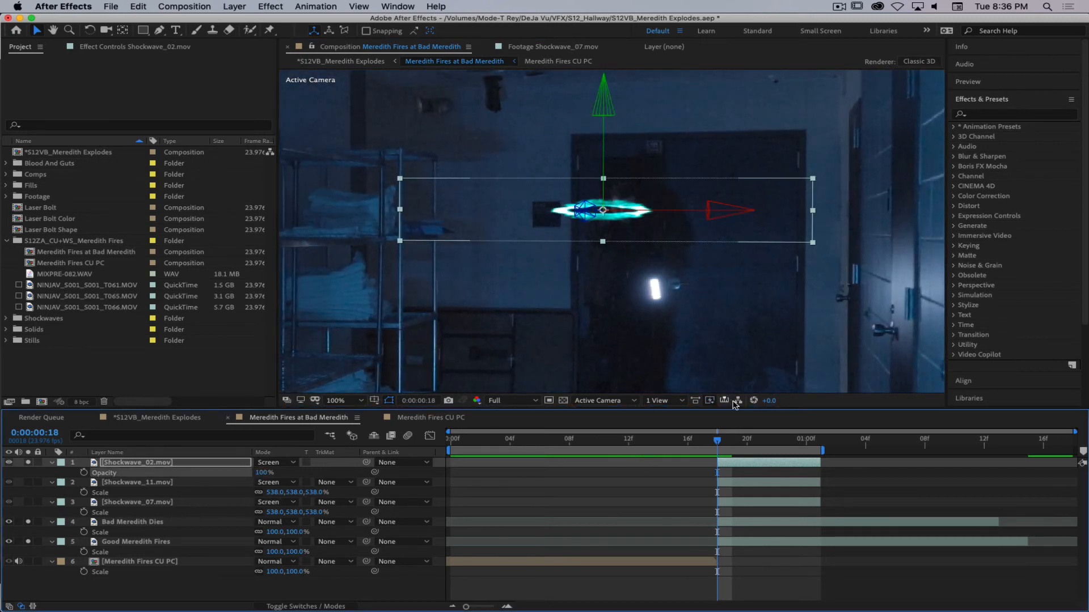
Set Shockwave_02's Scale keyframe at 0:00:00:18 to 10.3, 4.0, 18.3%.
key(s)
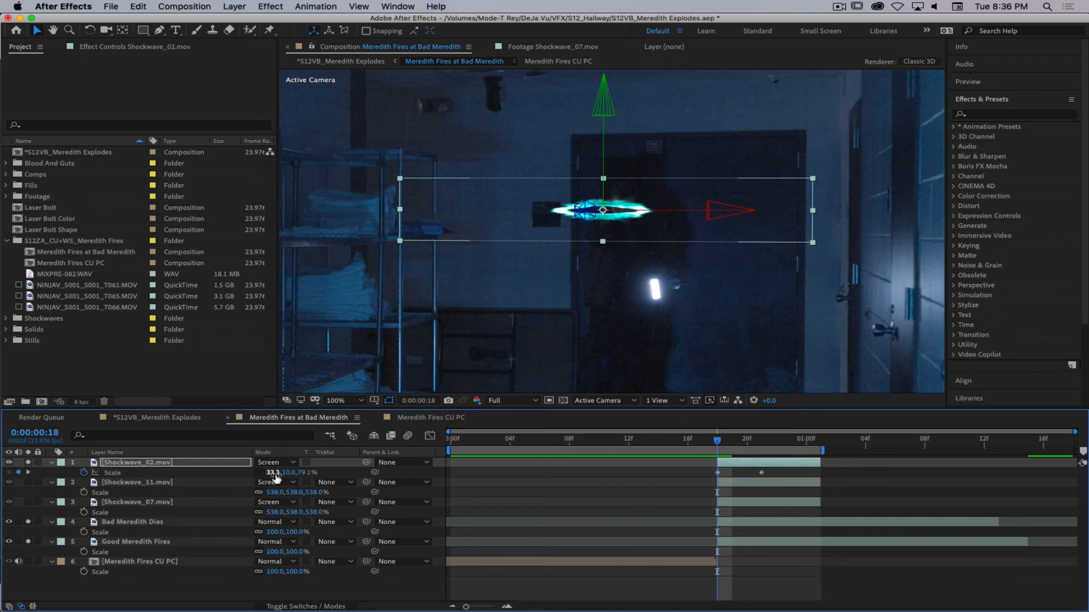
drag(275, 472, 250, 477)
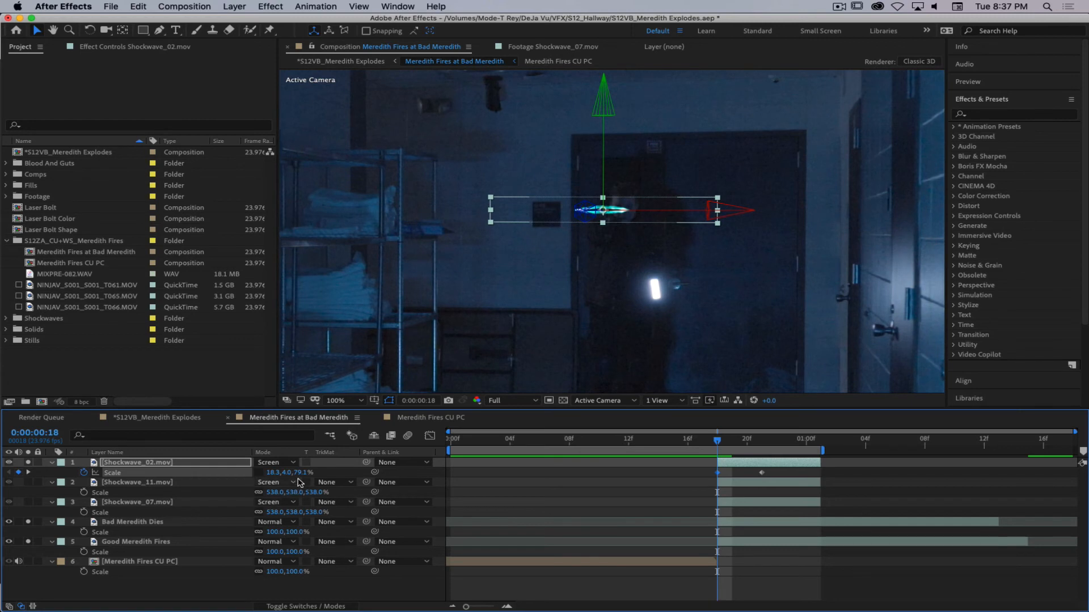
click(300, 473)
click(342, 473)
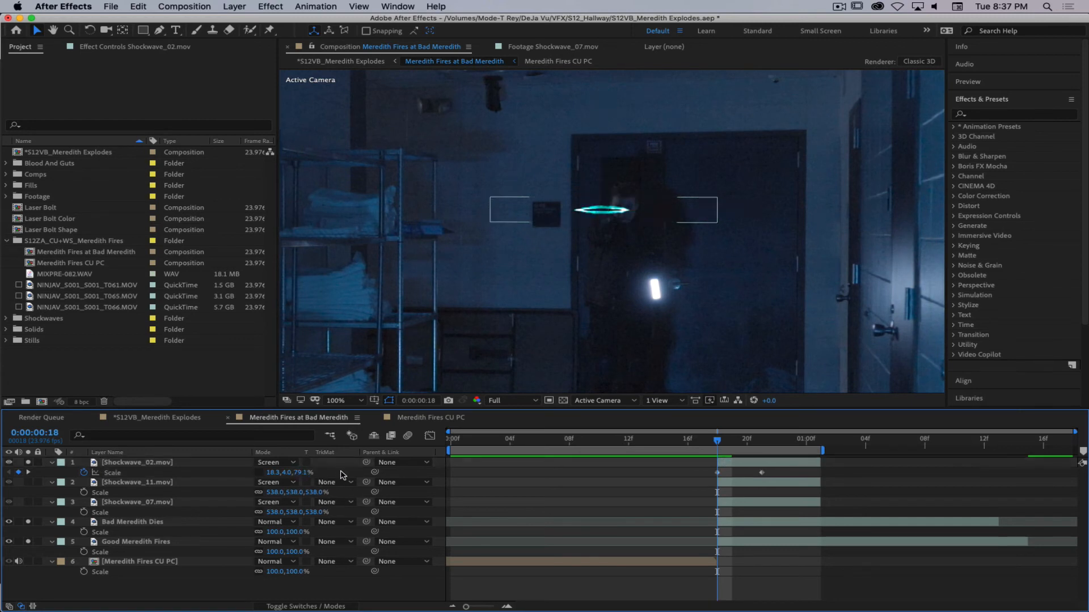
click(300, 475)
text(18)
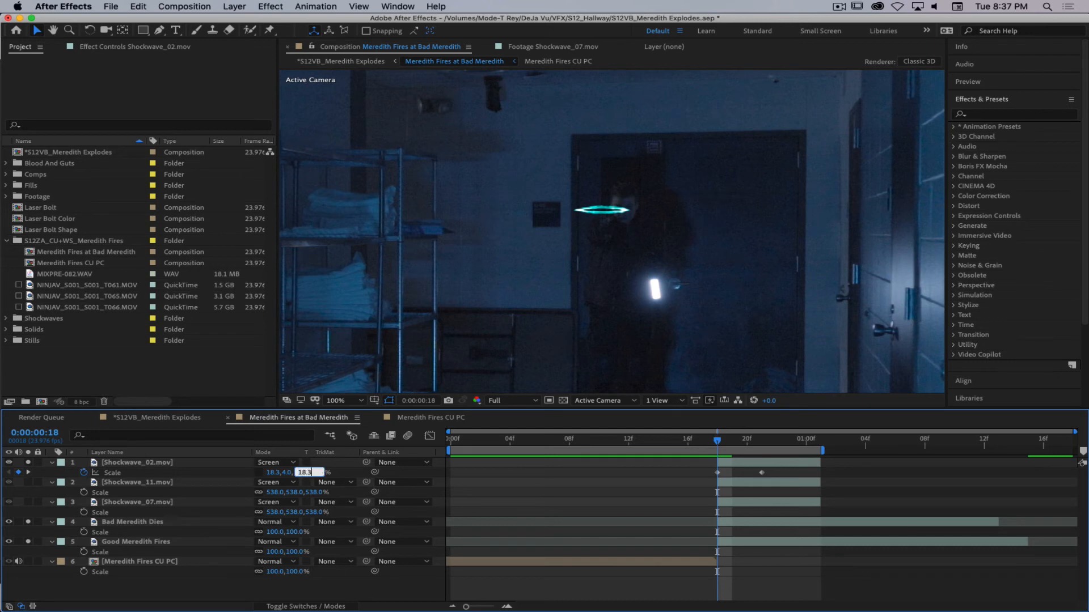
text(.3)
key(Return)
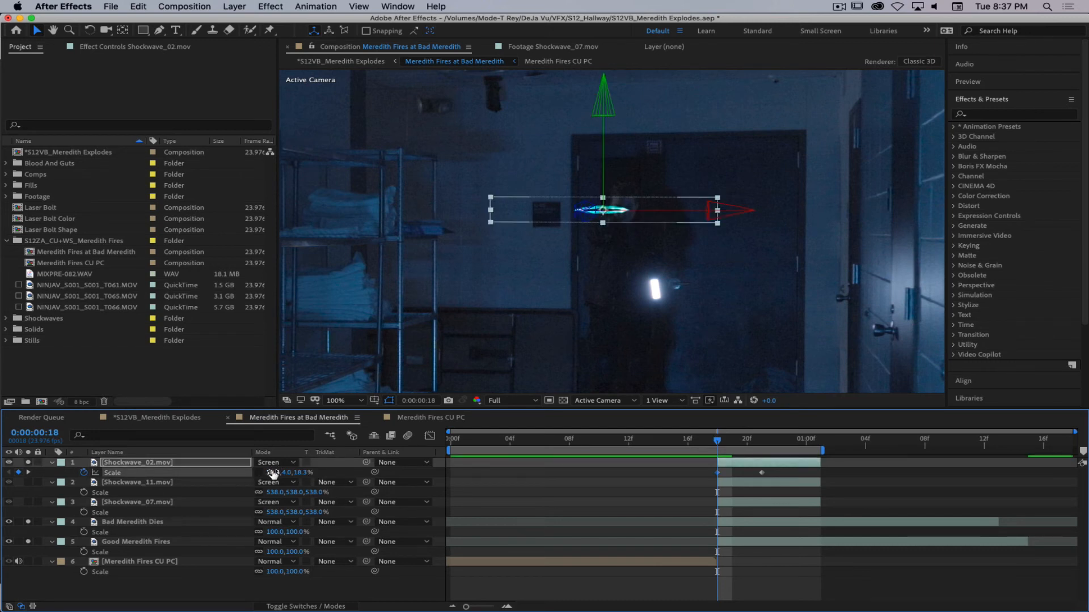
drag(272, 473, 268, 473)
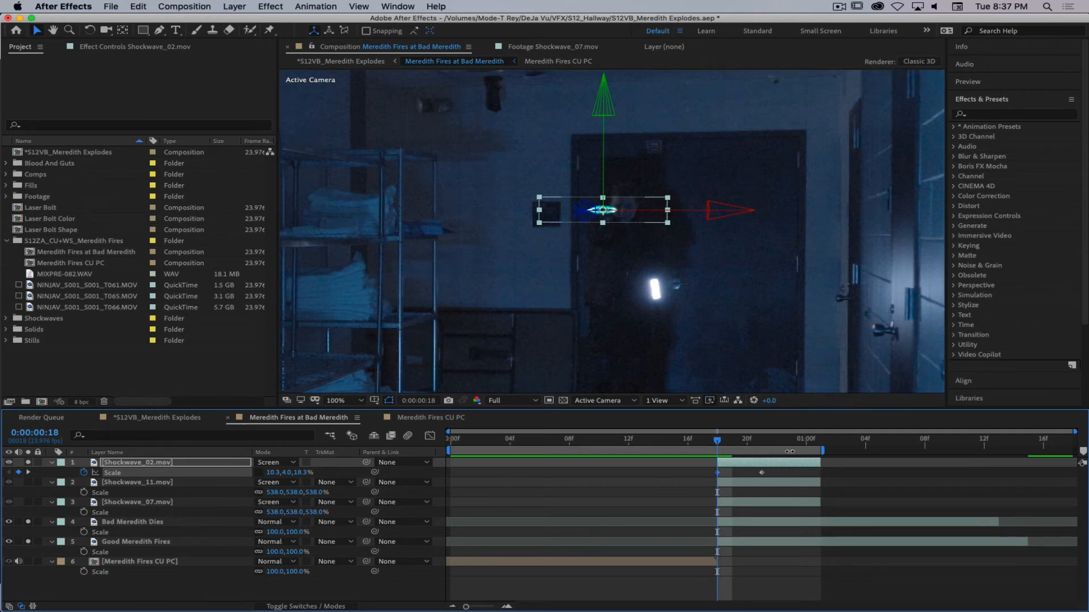
Replace Shockwave_02's Scale keyframe at 0:00:00:21 with one of 33.3, 15.0, 18.3%.
drag(732, 445, 761, 445)
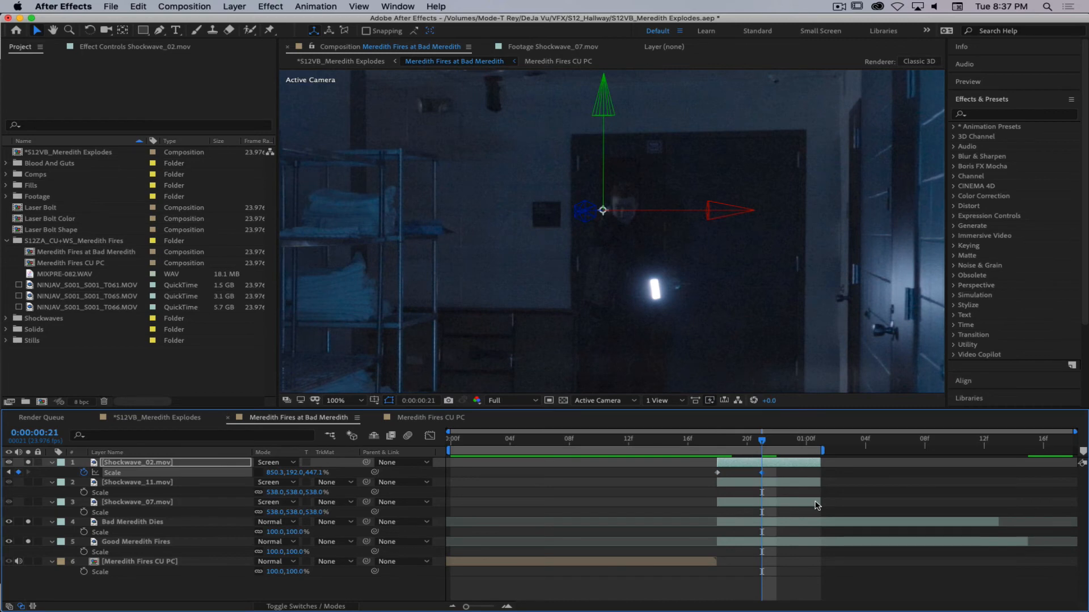
key(Delete)
mouse_move(761, 439)
mouse_down()
mouse_move(725, 444)
mouse_move(759, 445)
mouse_up()
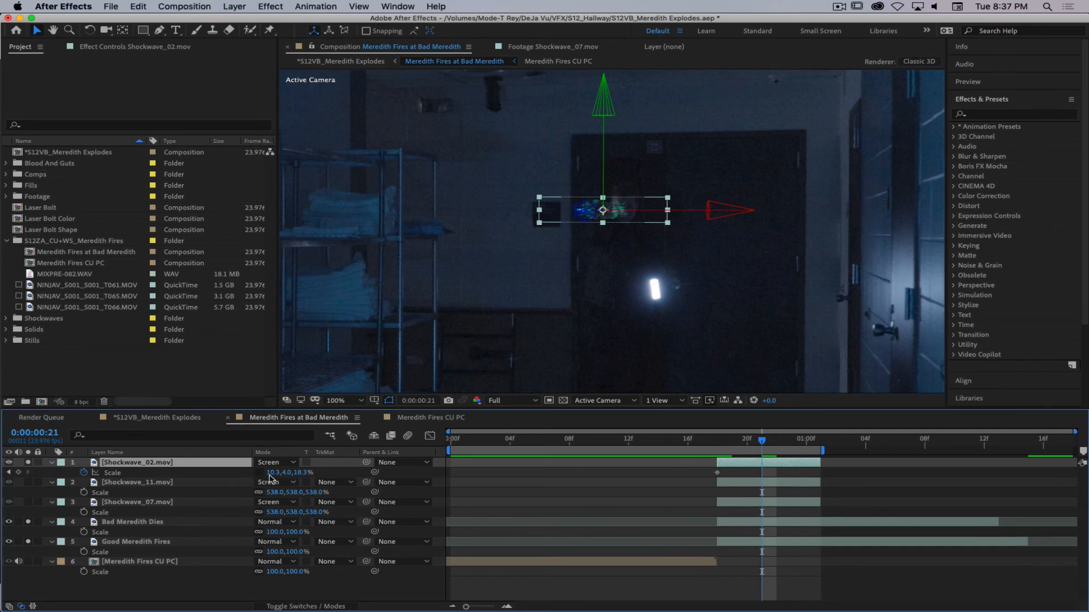
drag(272, 473, 298, 472)
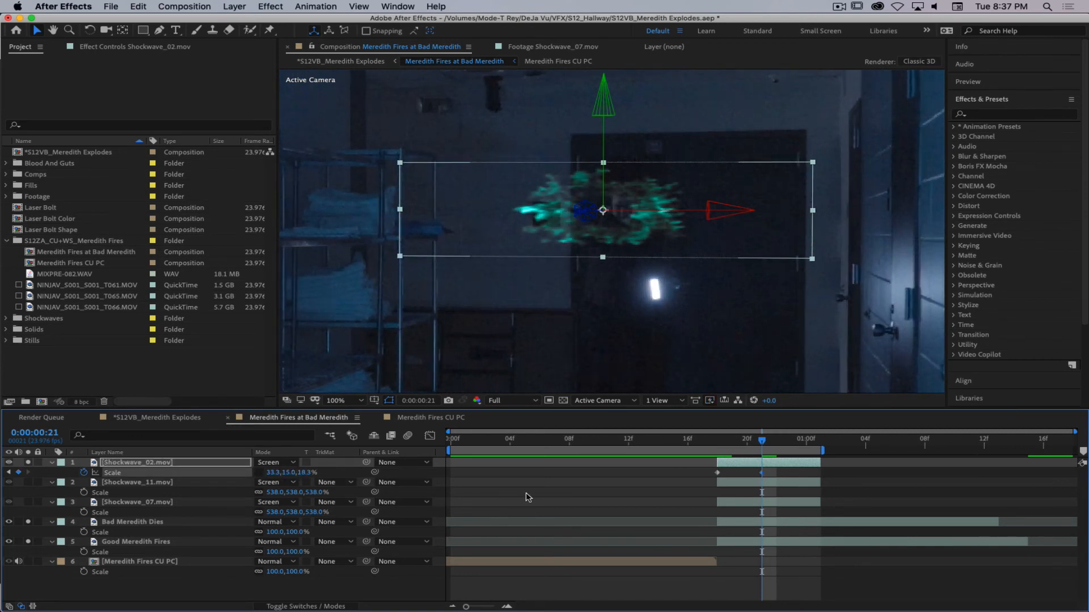
Delete the Fast Box Blur effect from the Shockwave_02 layer.
click(122, 50)
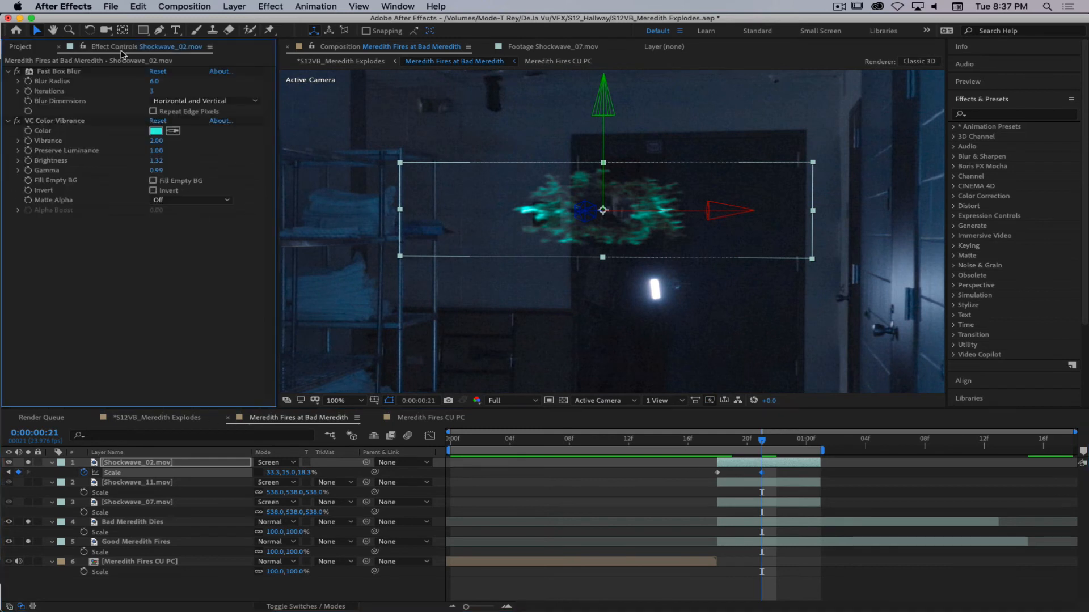
click(57, 72)
key(Delete)
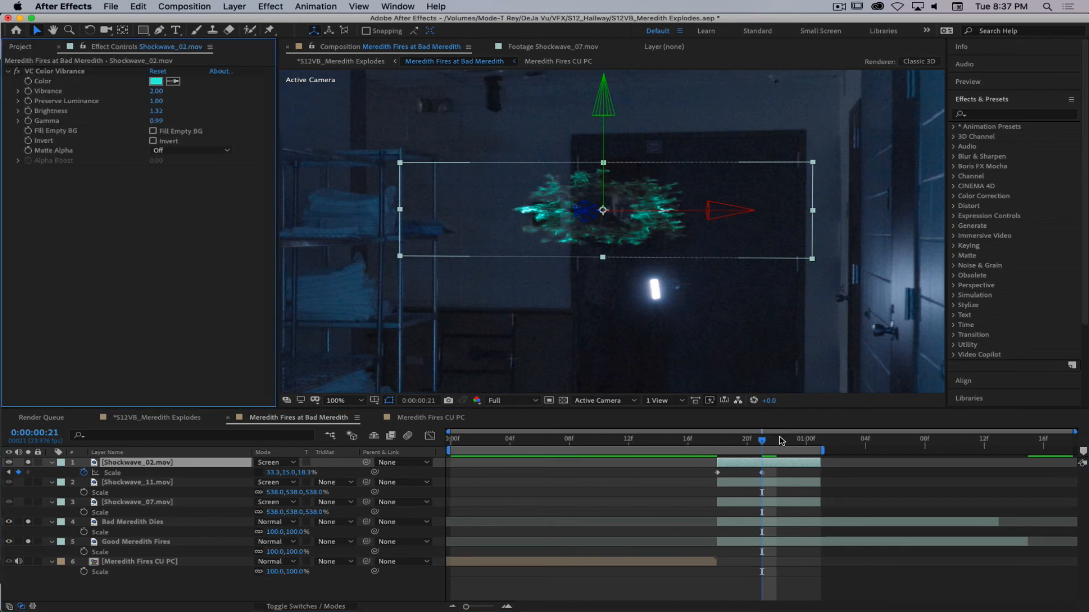
Enable time remapping on Shockwave_02 and place its second Time Remap keyframe at 0:00:01:00.
drag(760, 440, 802, 452)
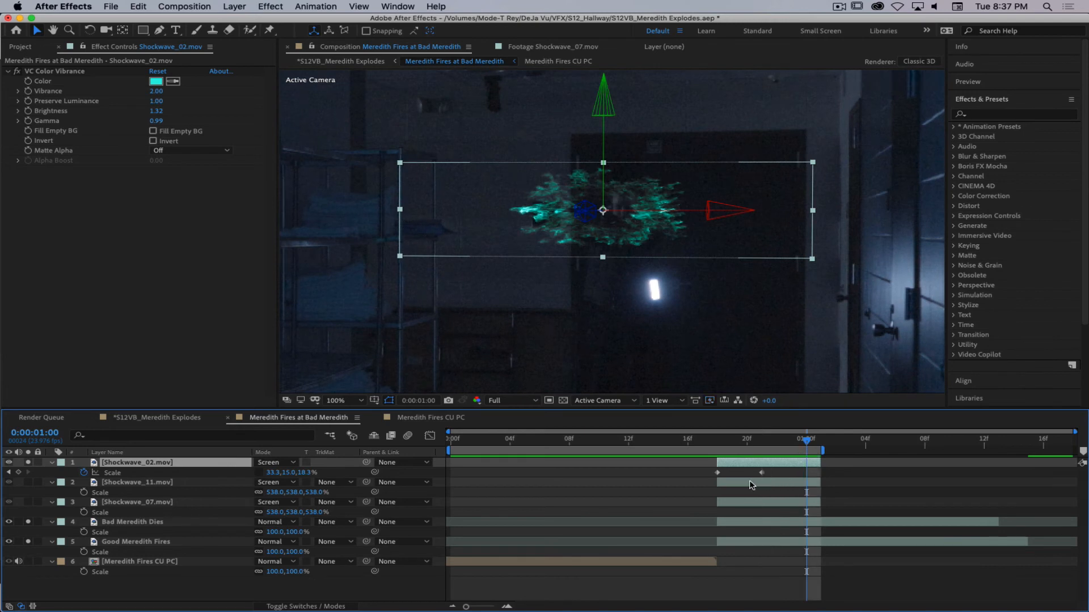
key(super+alt+t)
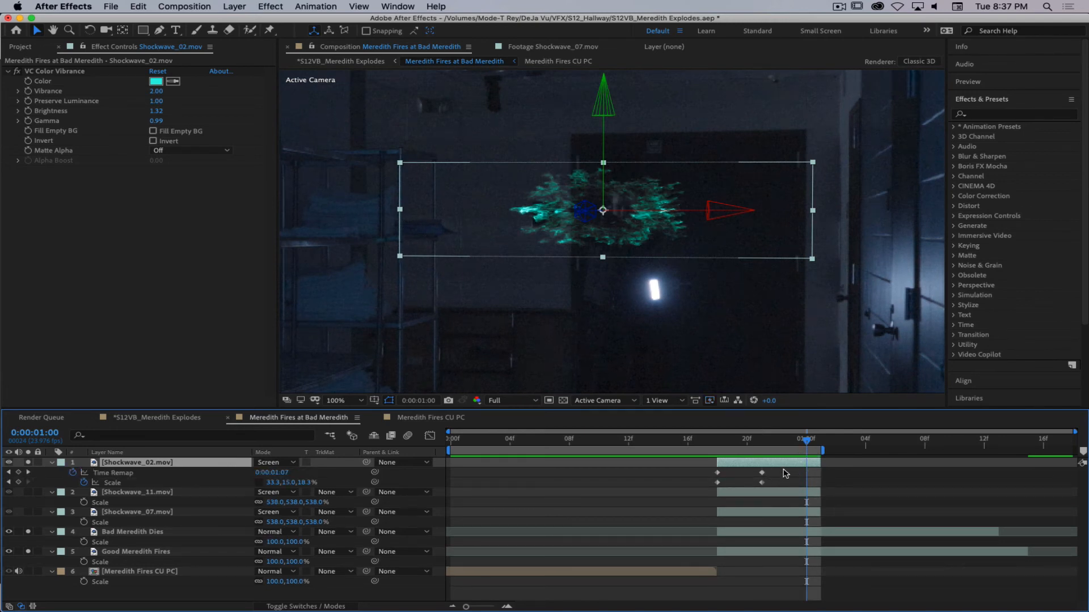
drag(783, 470, 757, 478)
drag(762, 473, 716, 448)
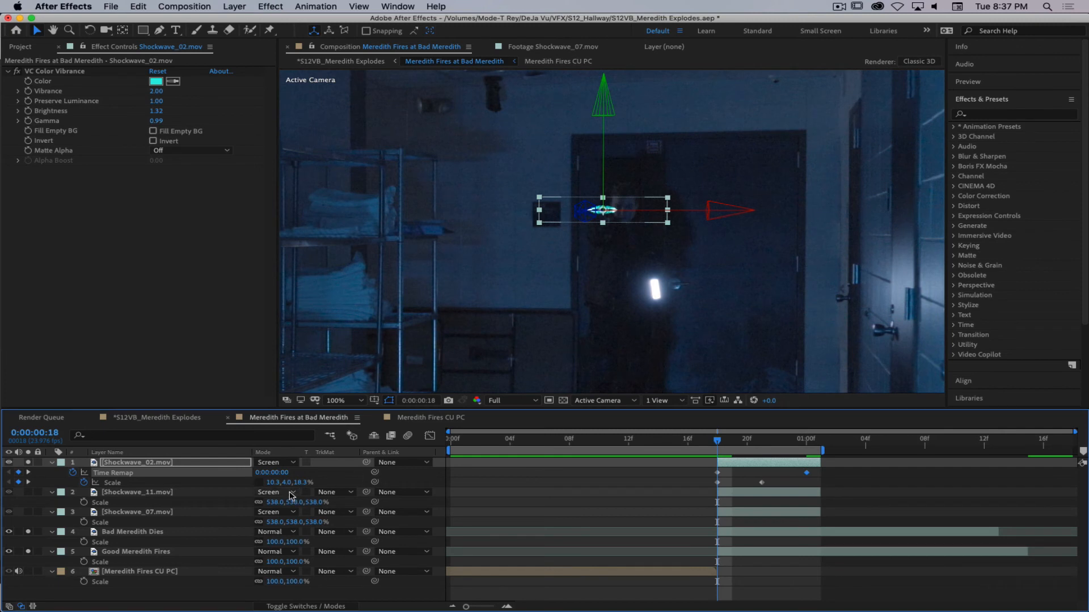
Set Shockwave_02's Time Remap to 0:00:00:13 at 0:00:00:18 and to 0:00:02:15 at 0:00:01:00.
mouse_move(272, 472)
mouse_down()
mouse_move(304, 474)
mouse_move(282, 474)
mouse_up()
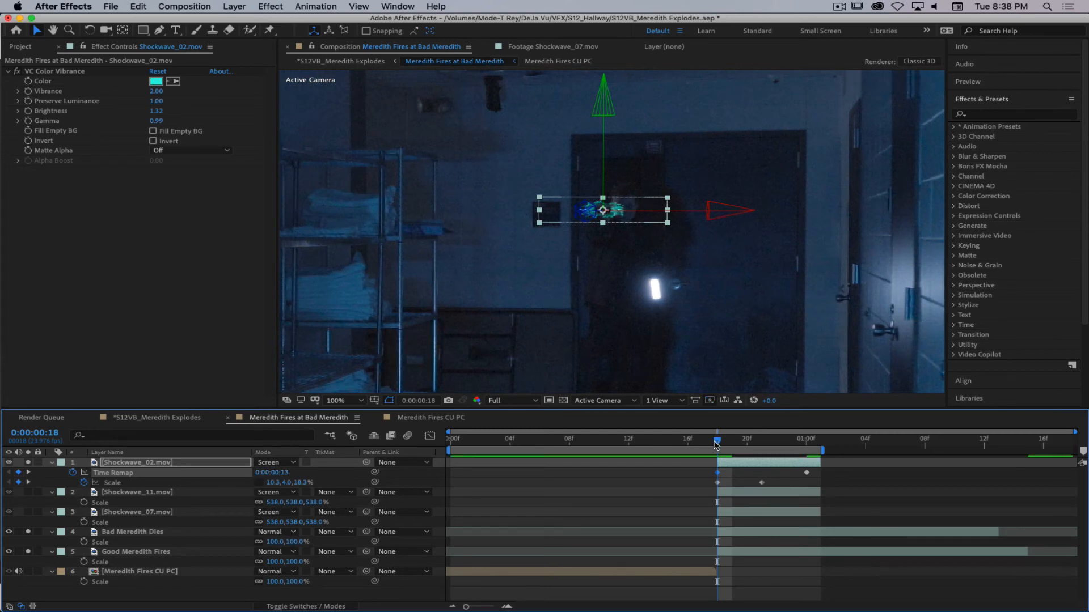
drag(717, 448, 781, 454)
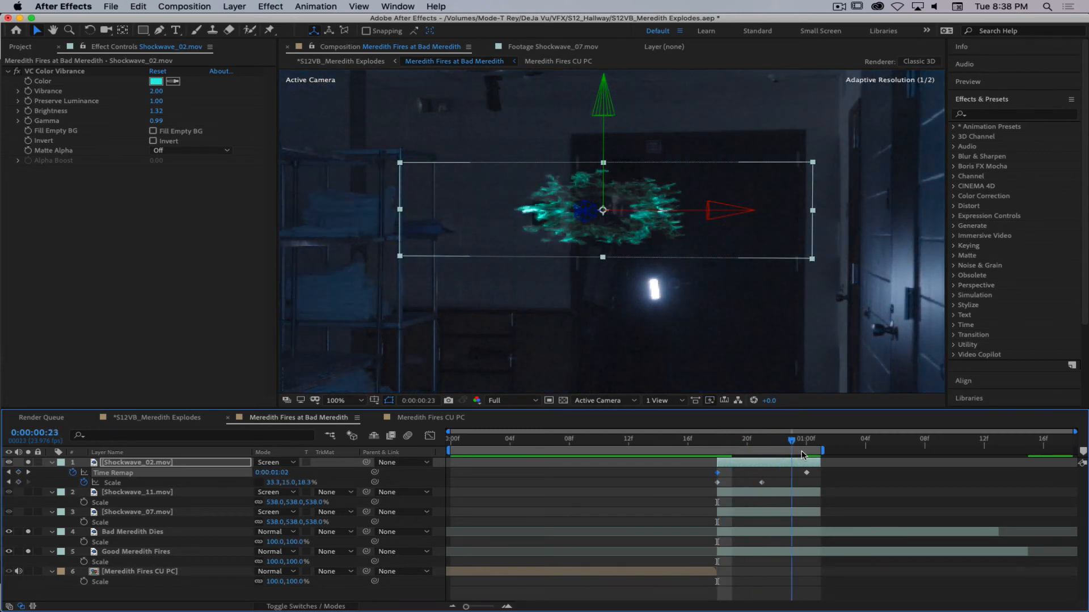
click(808, 450)
mouse_move(287, 476)
mouse_down()
mouse_move(307, 473)
mouse_move(291, 474)
mouse_up()
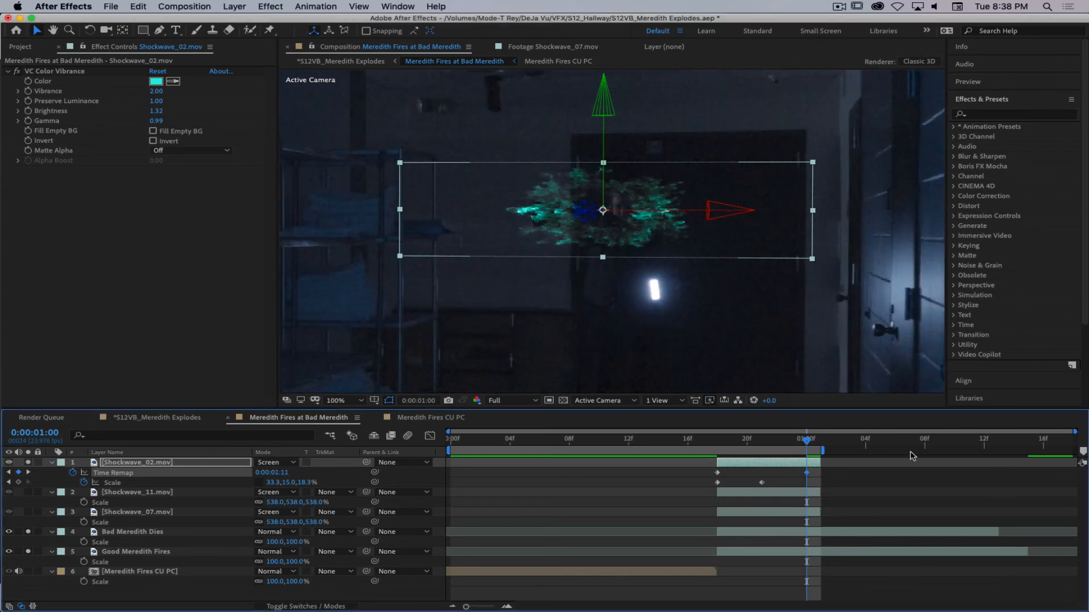
mouse_move(811, 445)
mouse_down()
mouse_move(705, 454)
mouse_move(825, 456)
mouse_move(719, 464)
mouse_move(799, 462)
mouse_up()
mouse_move(800, 446)
mouse_down()
mouse_move(720, 447)
mouse_move(808, 457)
mouse_up()
drag(278, 472, 304, 474)
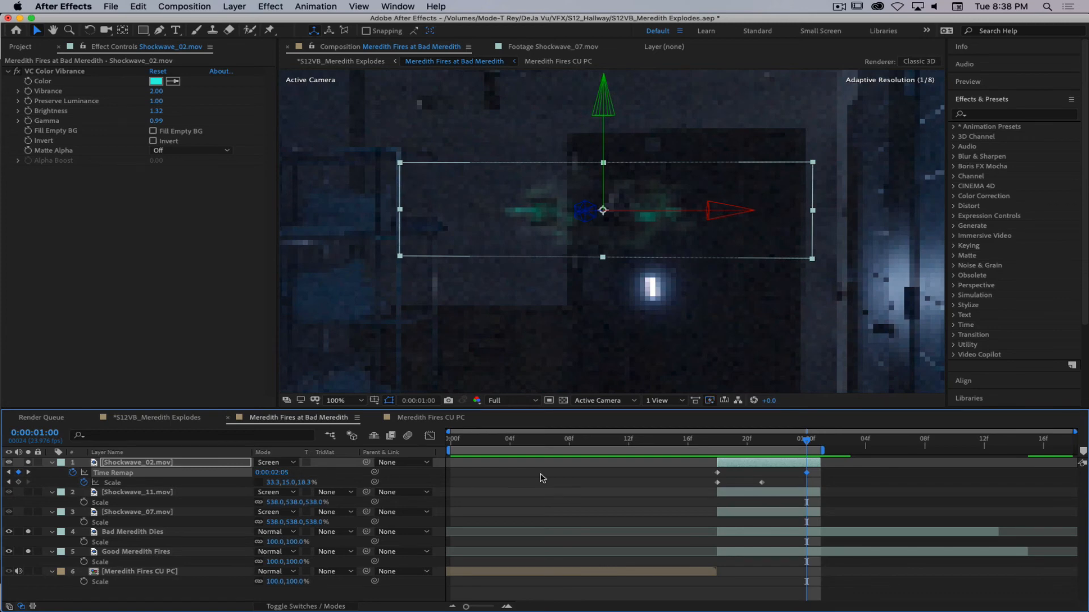
mouse_move(805, 449)
mouse_down()
mouse_move(717, 452)
mouse_move(811, 456)
mouse_up()
key(j)
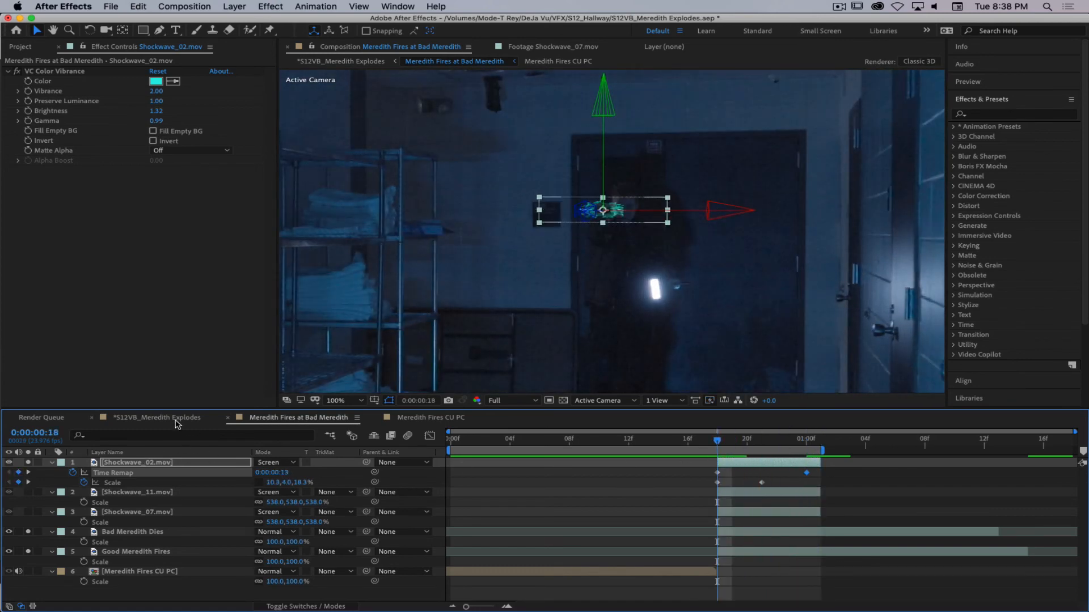
Preview the S12VB_Meredith Explodes composition from near its start, and reopen the nested Meredith Fires at Bad Meredith composition.
click(176, 421)
drag(656, 440, 461, 442)
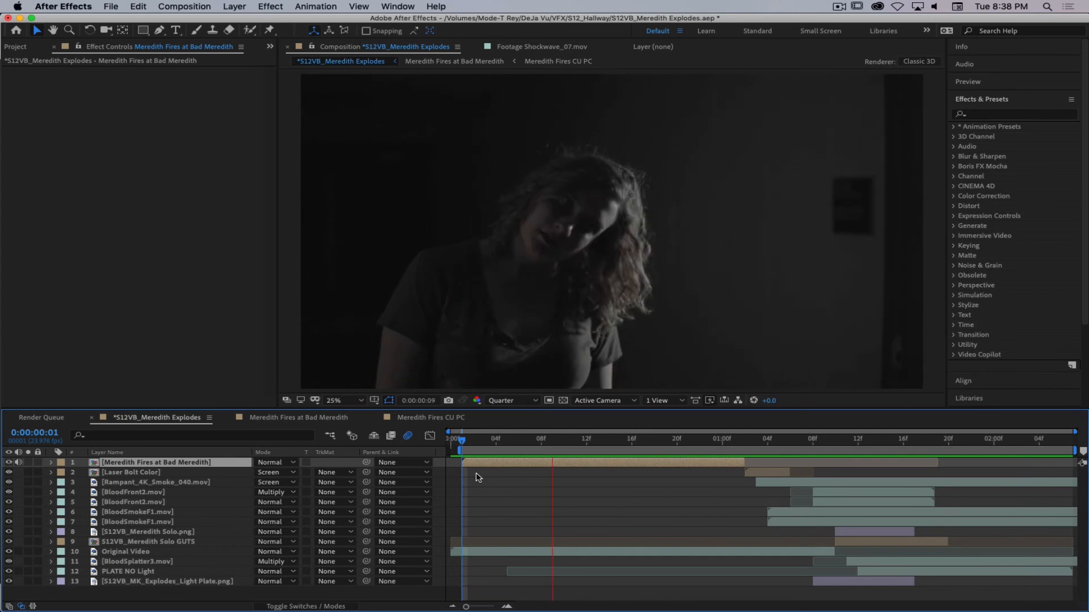
key(space)
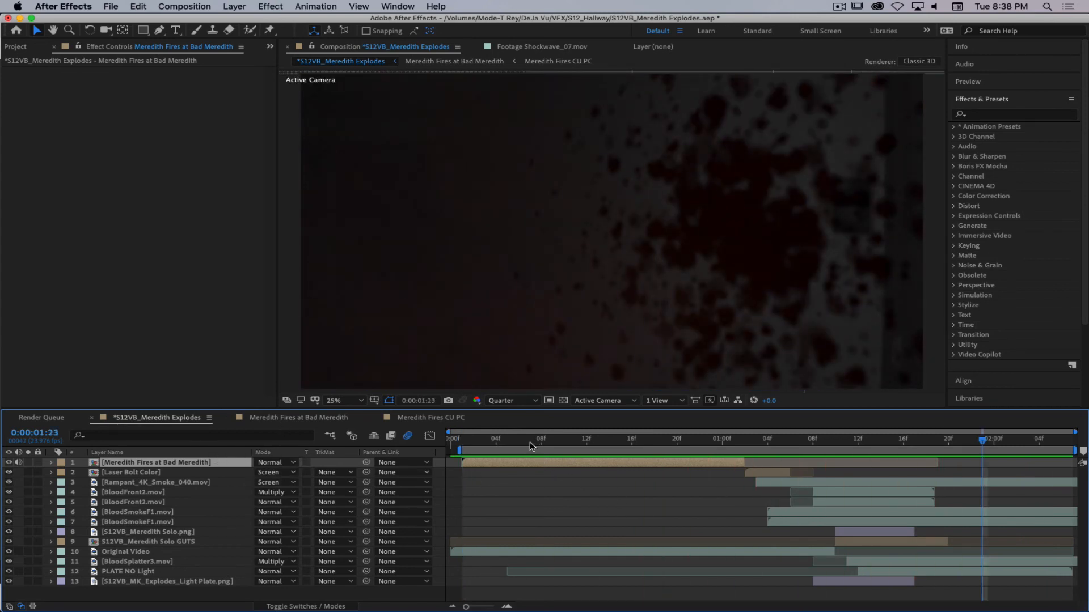
double_click(93, 465)
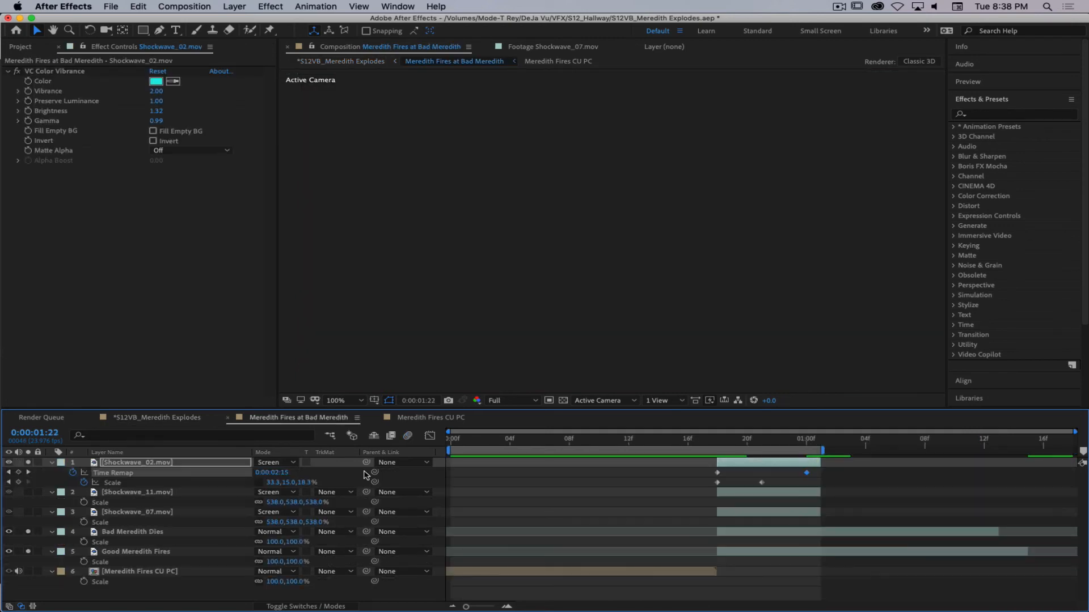
Solo the Meredith Fires CU PC layer as well and fit the whole close-up frame in view.
drag(615, 443, 495, 443)
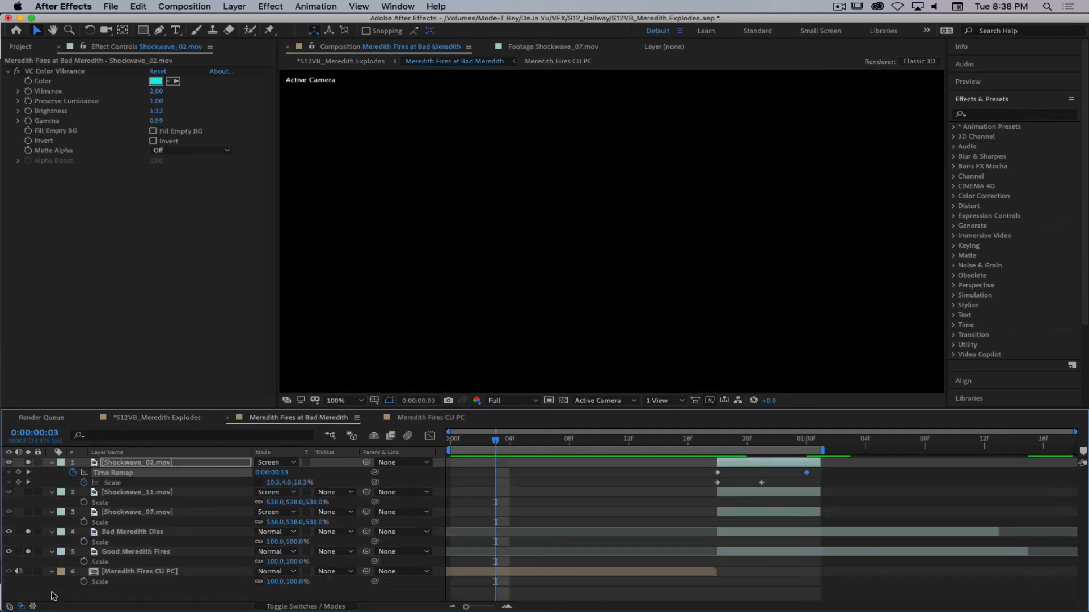
click(27, 572)
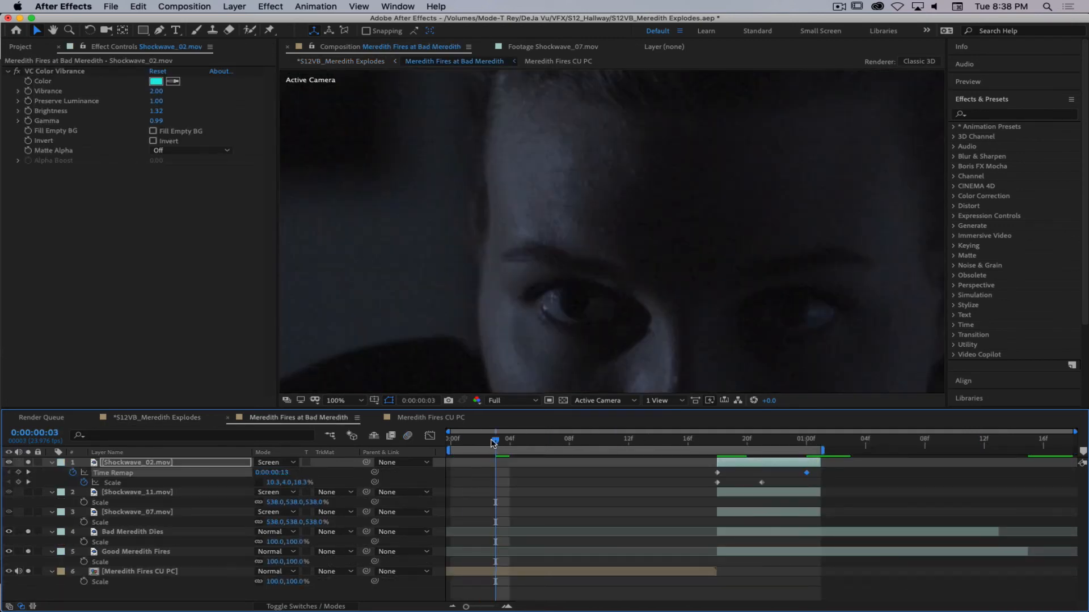
click(358, 401)
click(366, 194)
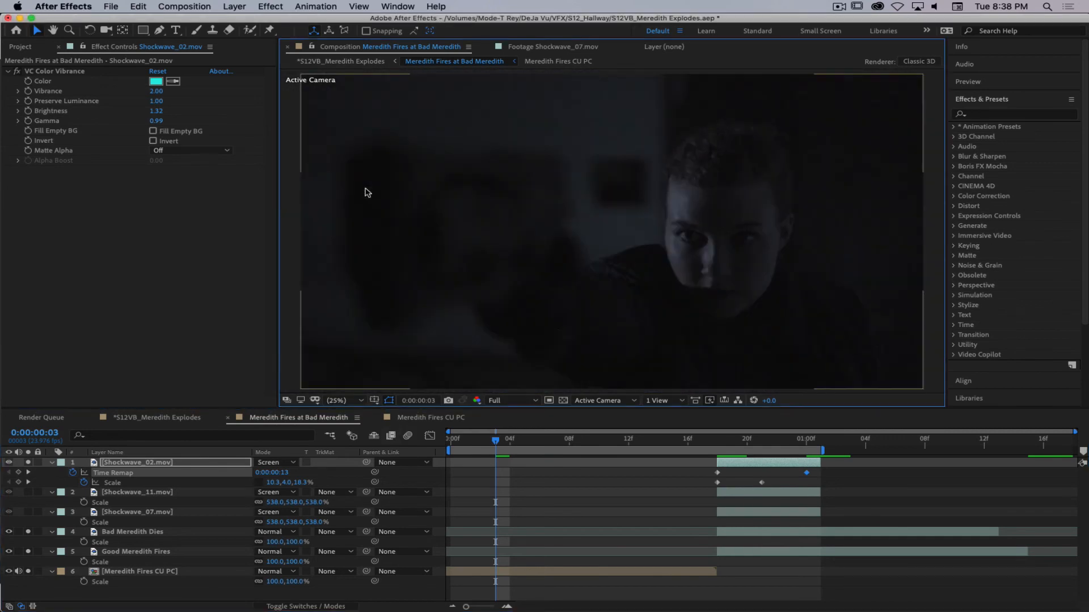
Preview the S12VB_Meredith Explodes composition from 0:00:00:01 and go back to the hallway blast at 0:00:00:21.
click(165, 420)
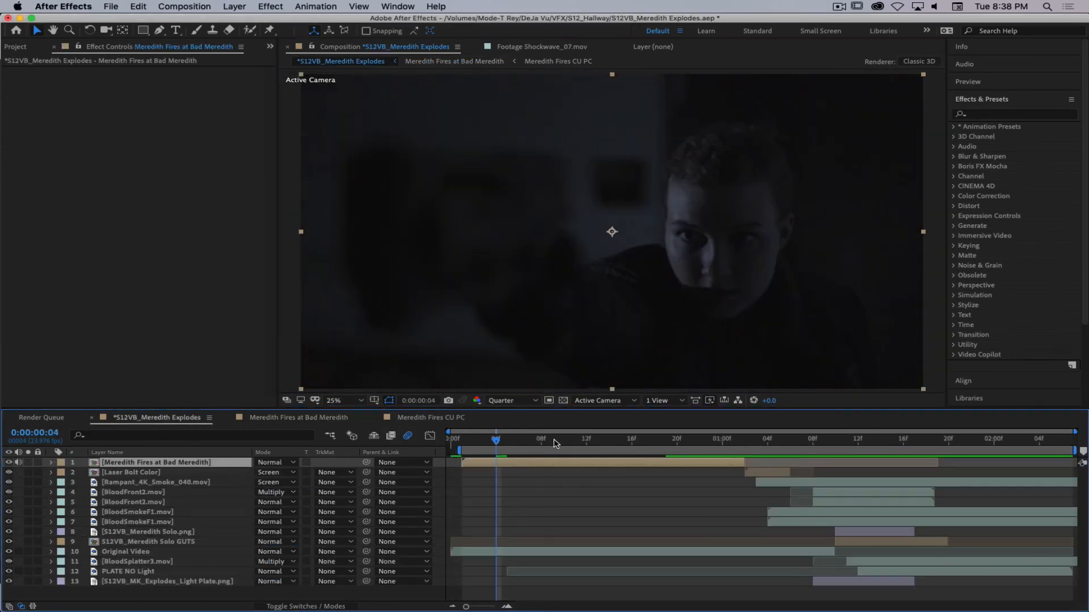
drag(497, 440, 463, 440)
key(space)
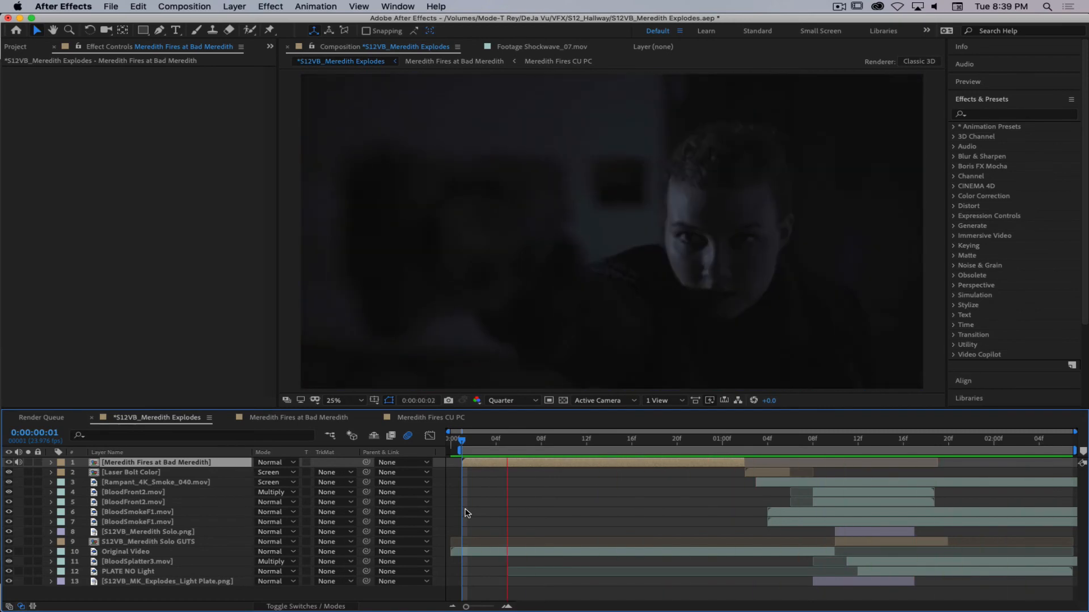
key(space)
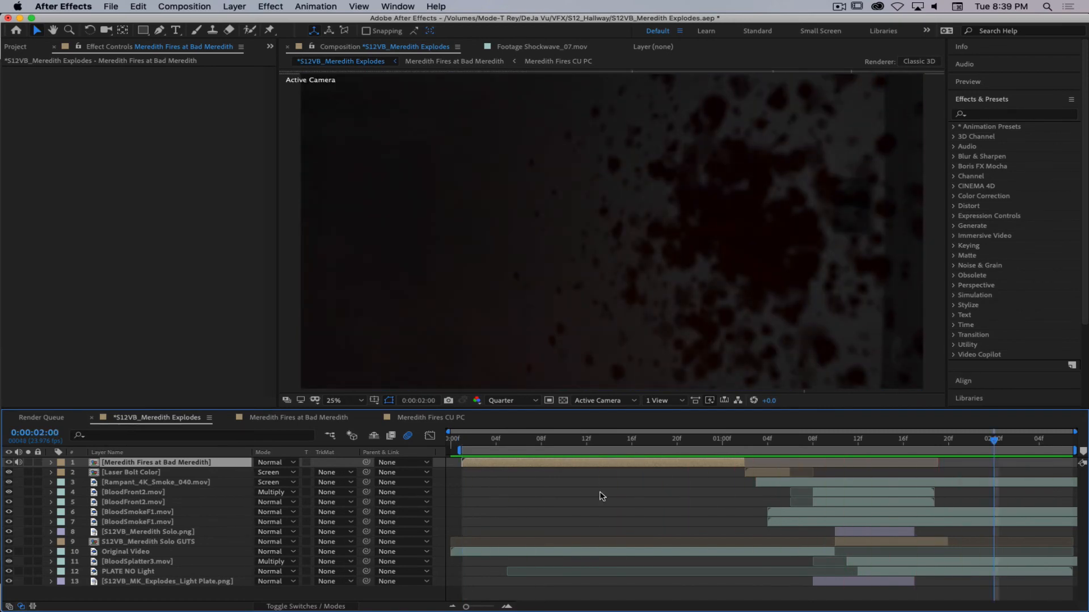
drag(1001, 438, 691, 462)
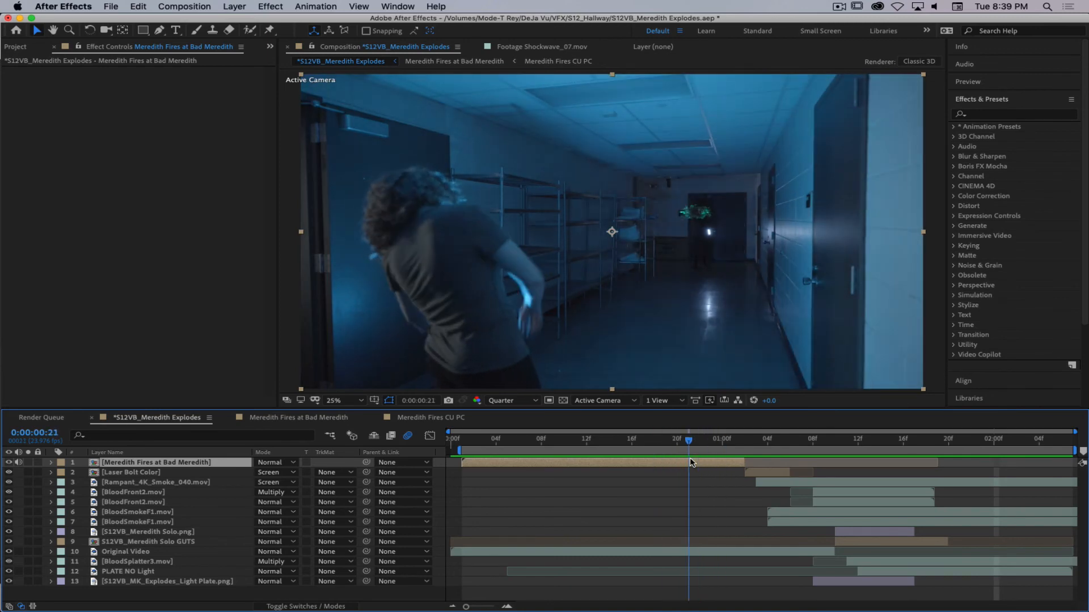
In the nested Meredith Fires at Bad Meredith composition, set Shockwave_02's Time Remap to 0:00:00:21 and Scale to 18.3, 7.0, 18.3% at 0:00:00:18.
double_click(549, 462)
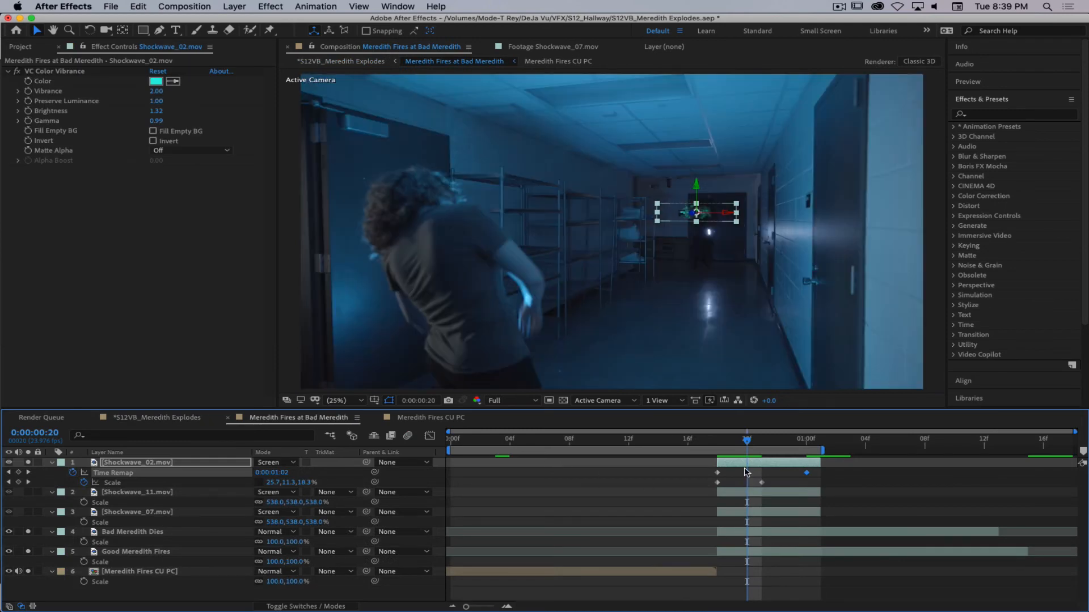
key(period)
key(period)
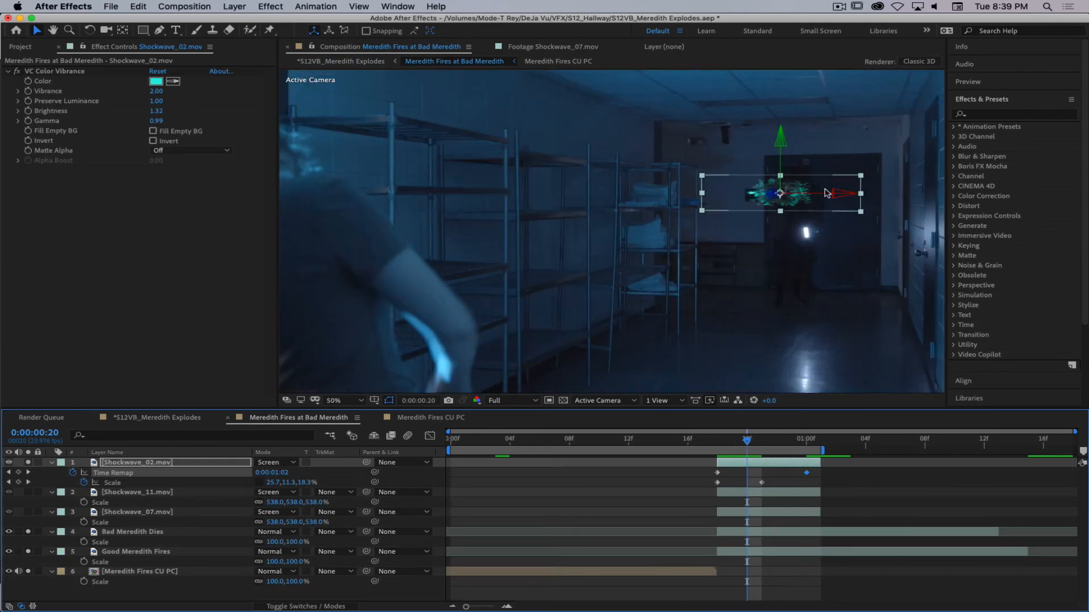
key(period)
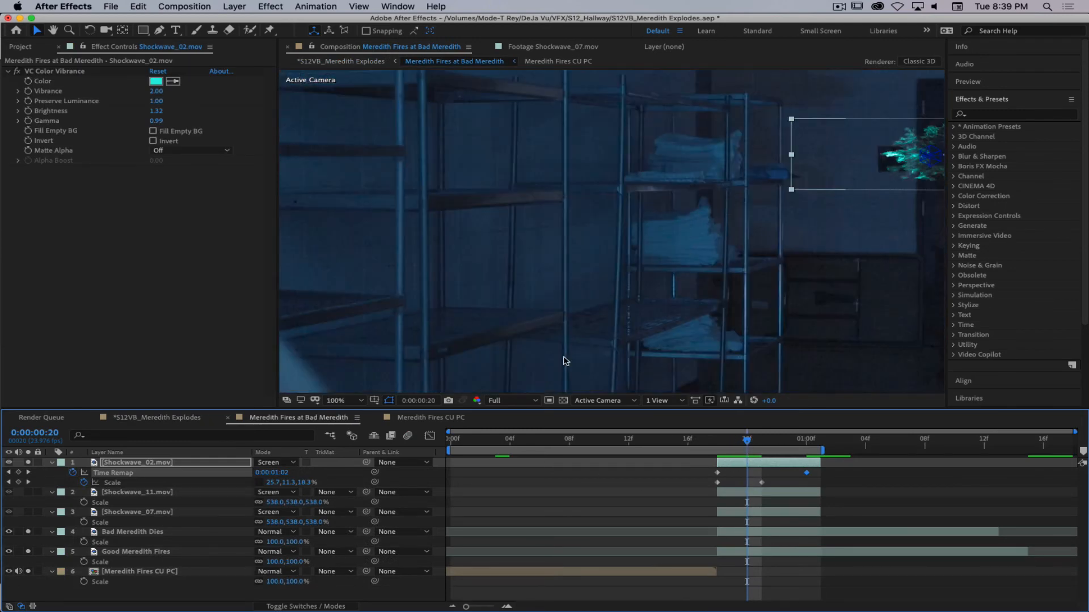
drag(790, 240, 523, 300)
drag(744, 248, 671, 251)
key(period)
key(comma)
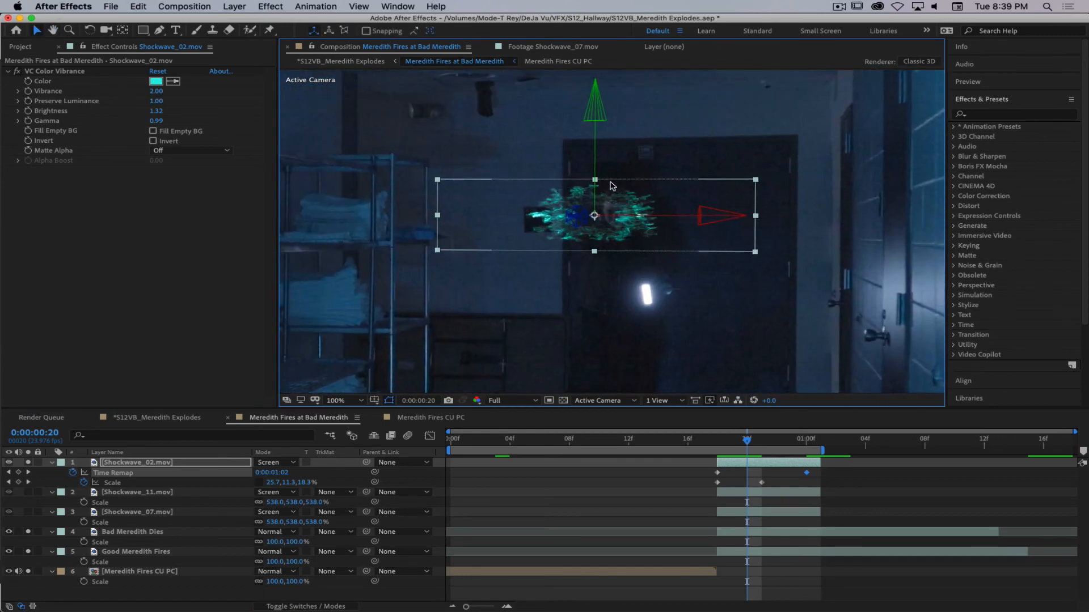
drag(746, 442, 720, 448)
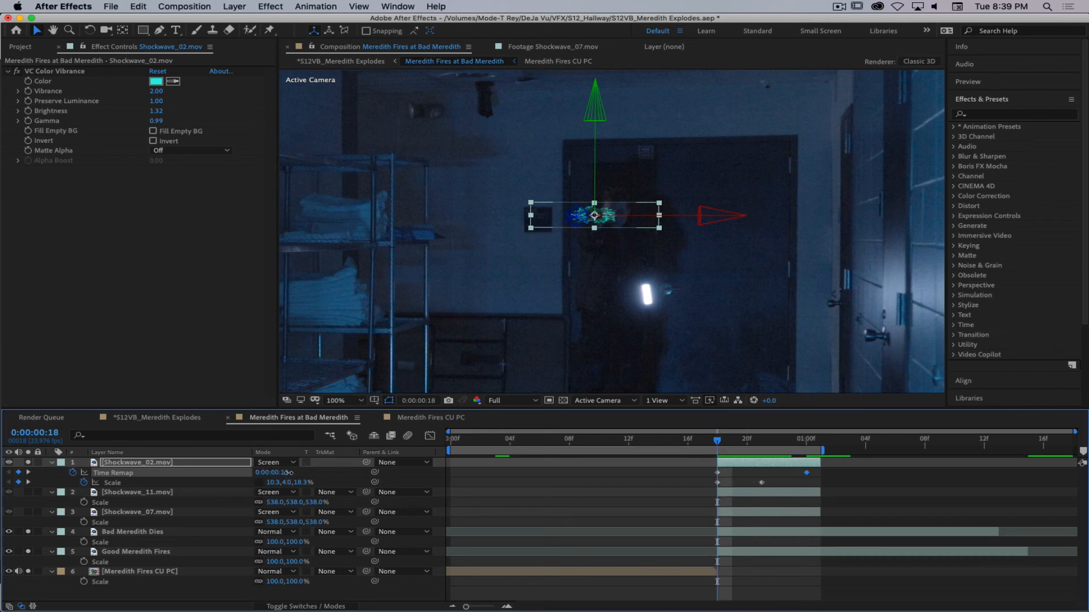
mouse_move(288, 472)
mouse_down()
mouse_move(306, 483)
mouse_move(287, 483)
mouse_up()
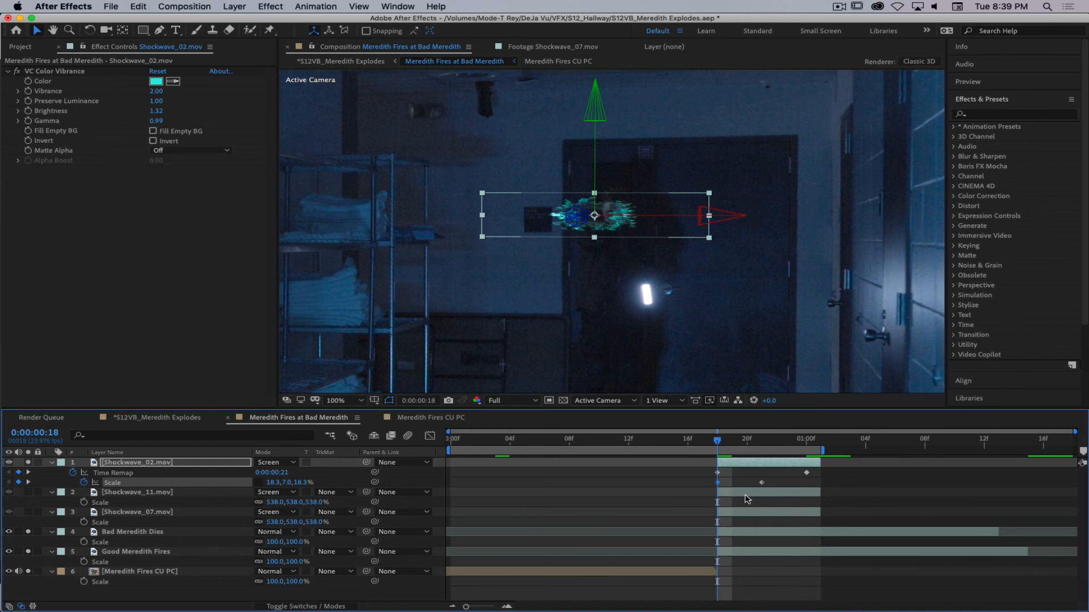
Copy Shockwave_02's Position (2436.9, 948.2, -20.1) to the Shockwave_11 and Shockwave_07 layers.
click(749, 464)
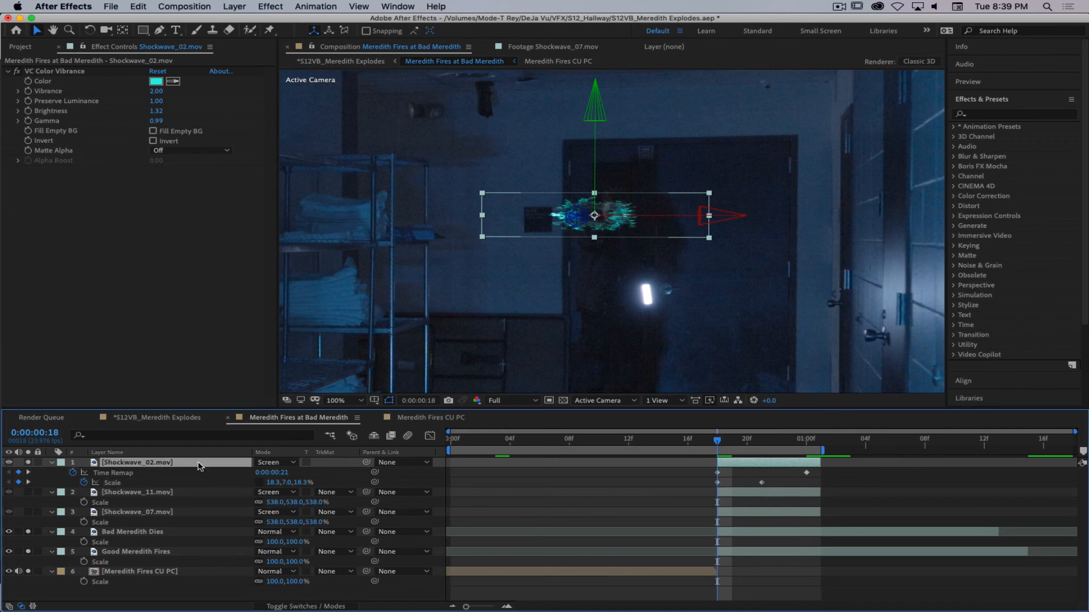
key(p)
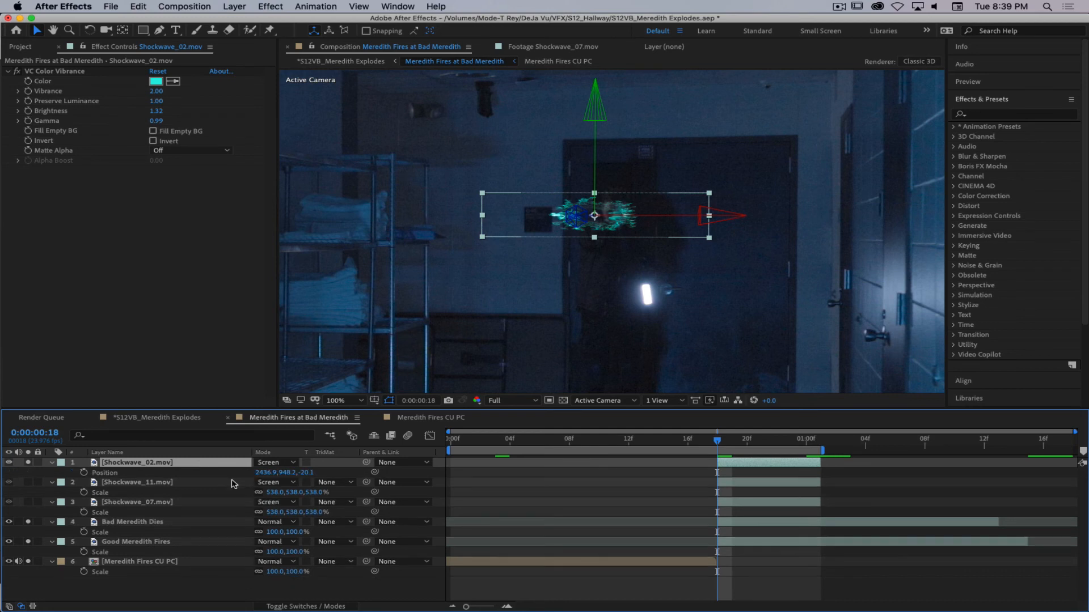
click(109, 474)
click(142, 485)
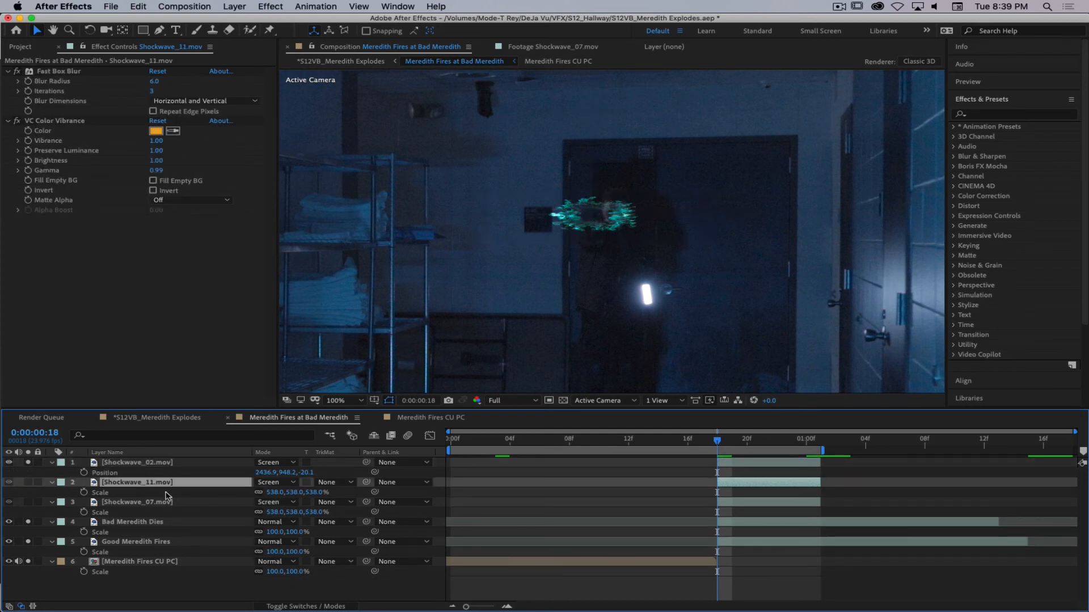
key(p)
click(121, 492)
click(129, 503)
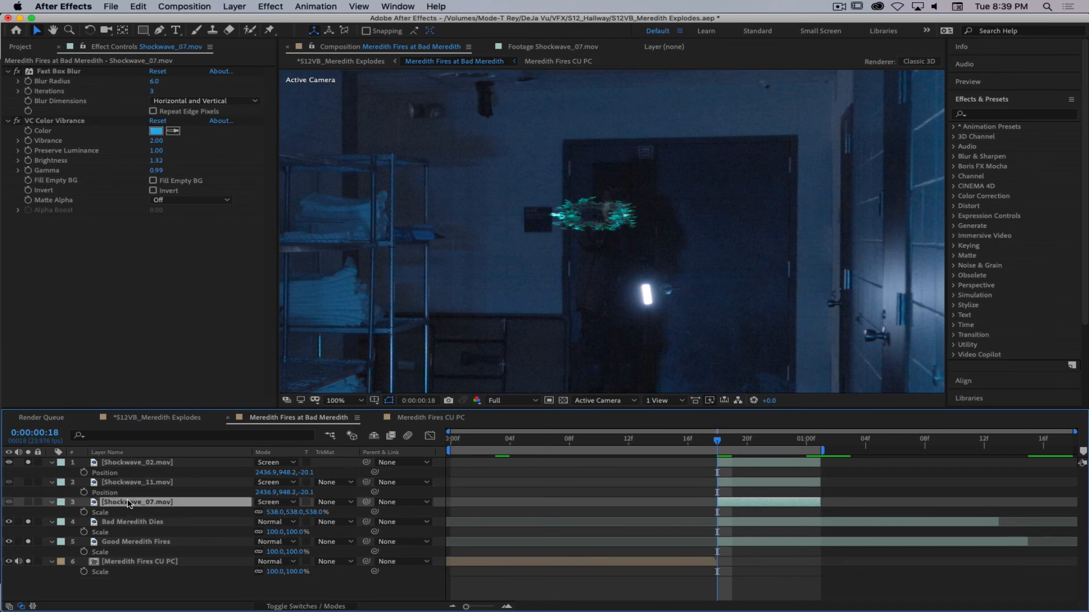
key(p)
click(109, 513)
key(super+v)
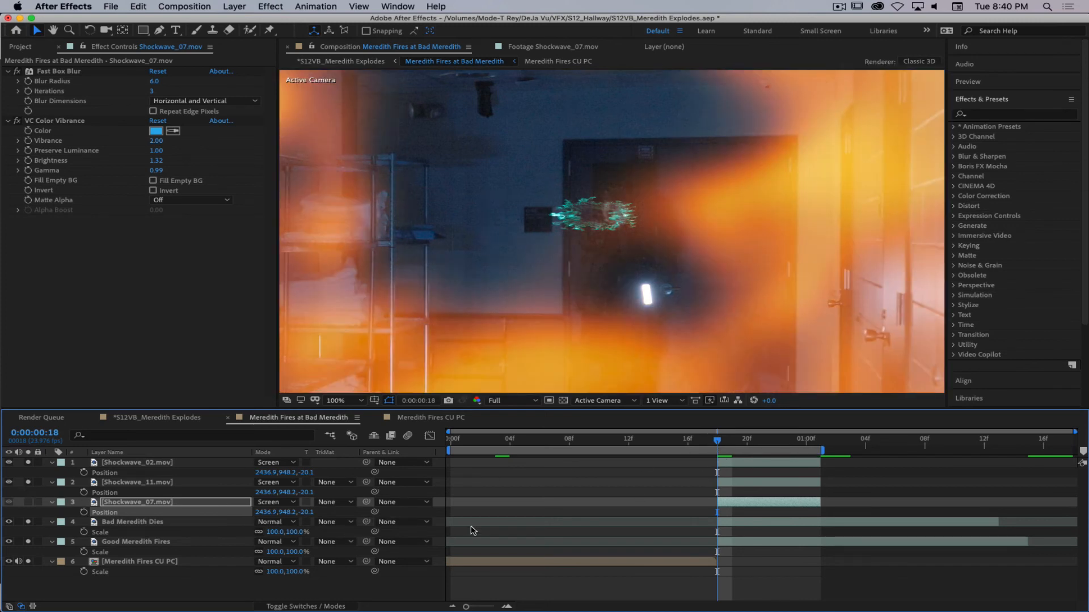
Solo Shockwave_07 instead of Shockwave_11 and scale it down to 27%.
key(s)
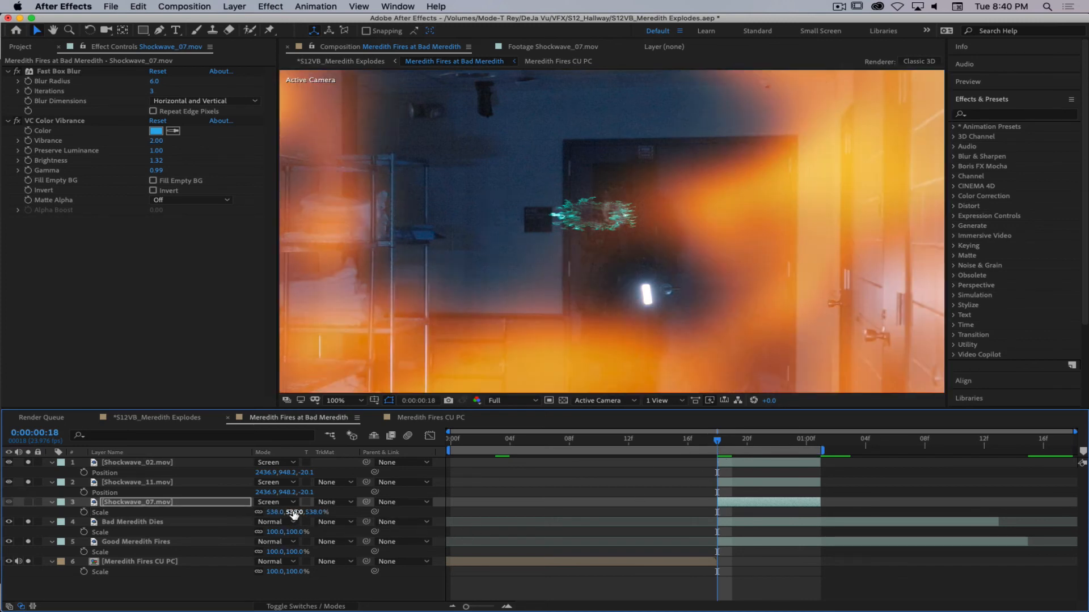
drag(294, 514, 258, 512)
drag(163, 519, 161, 518)
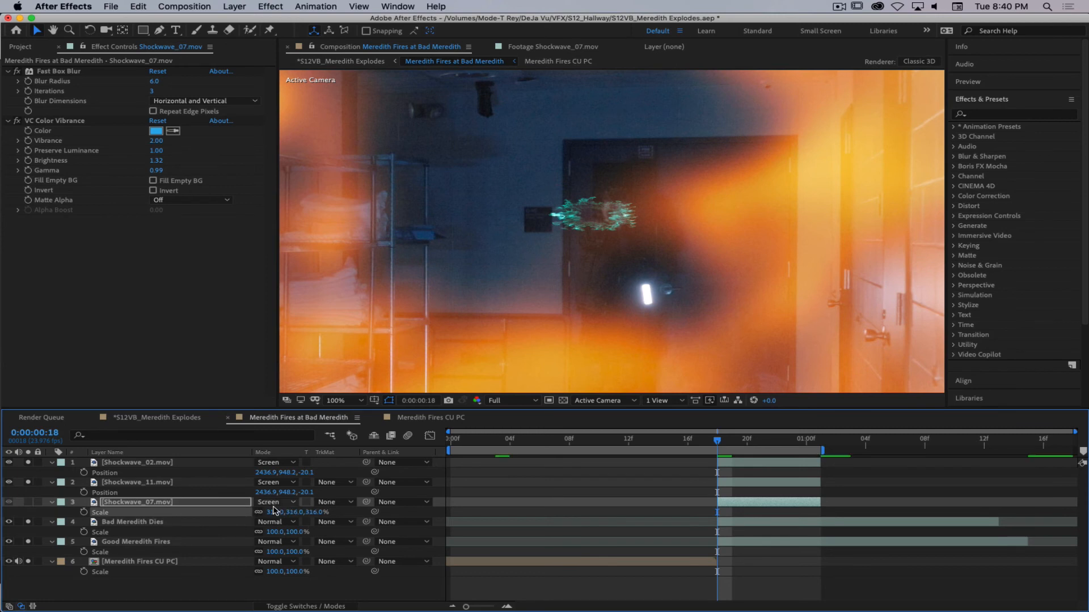
click(293, 512)
text(100)
key(Return)
click(28, 484)
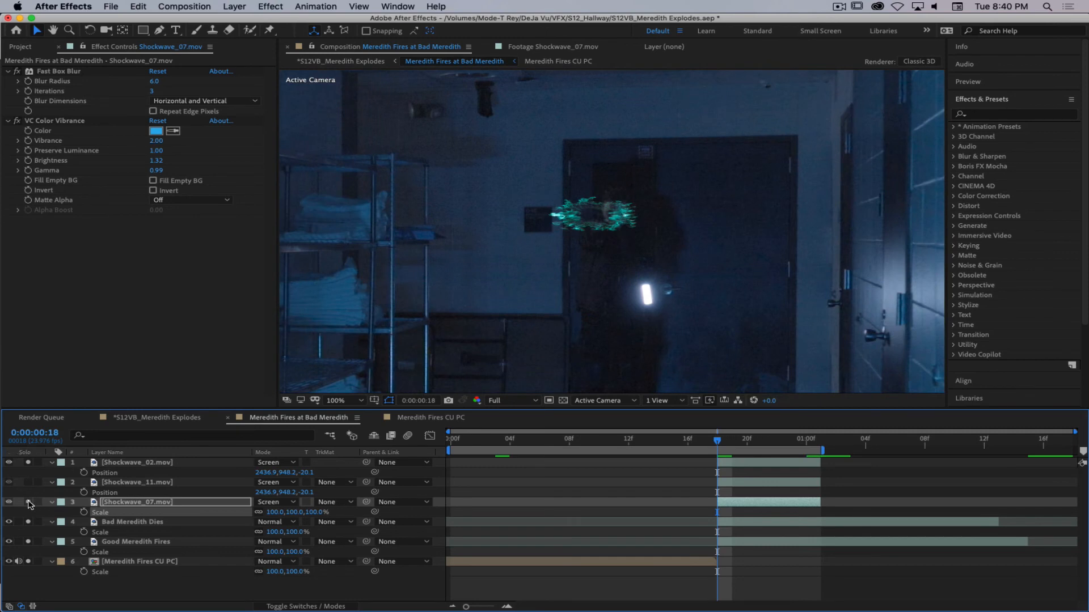
click(28, 502)
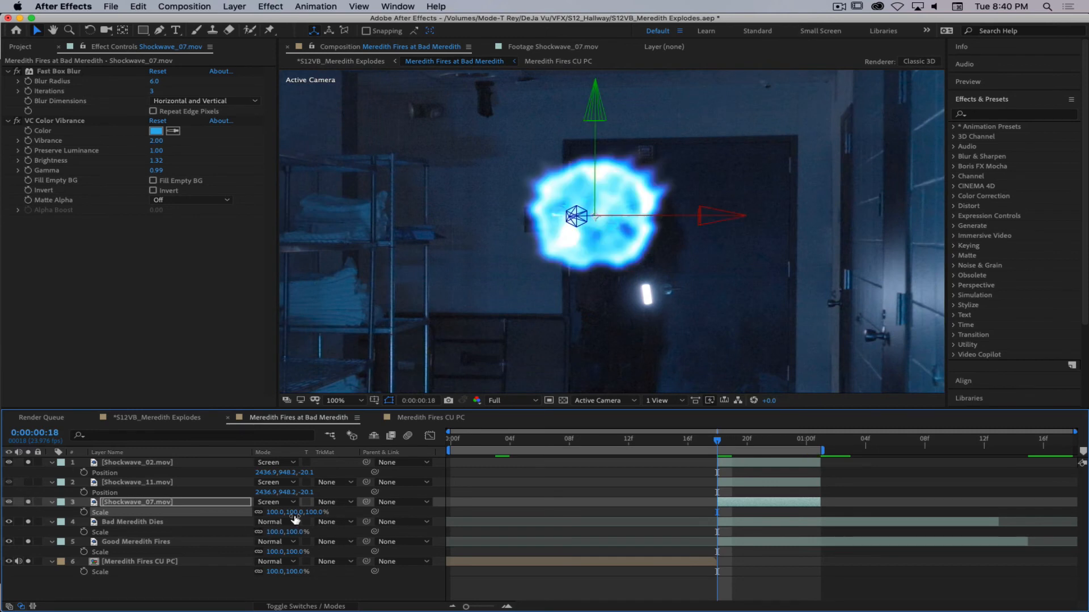
drag(294, 514, 253, 516)
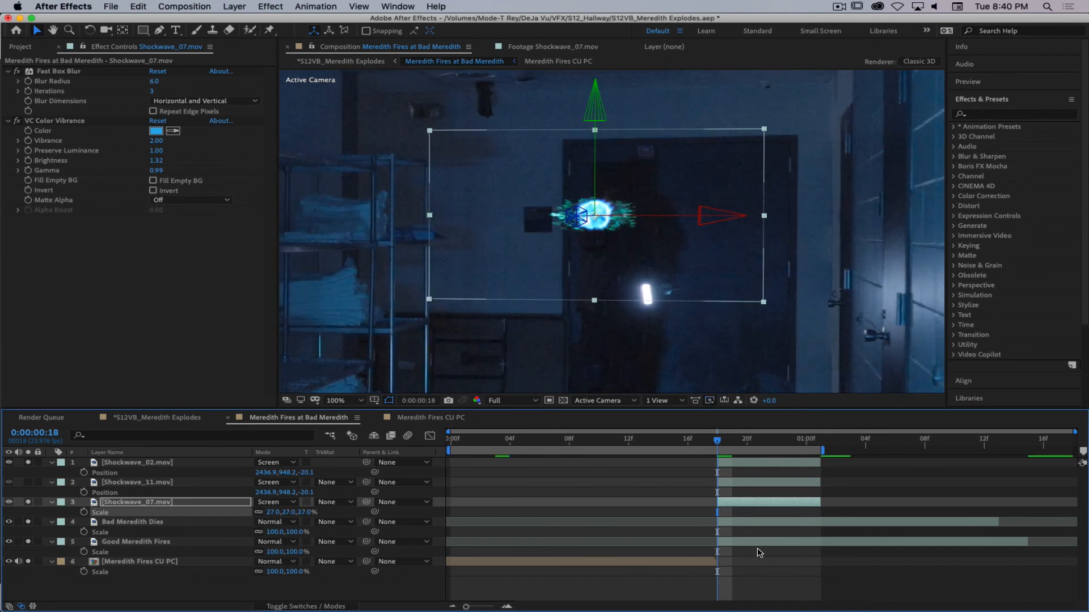
Enable time remapping on Shockwave_07 with keyframes of 0:00:01:03 at 0:00:00:18 and 0:00:02:16 at 0:00:01:00.
key(super+alt+t)
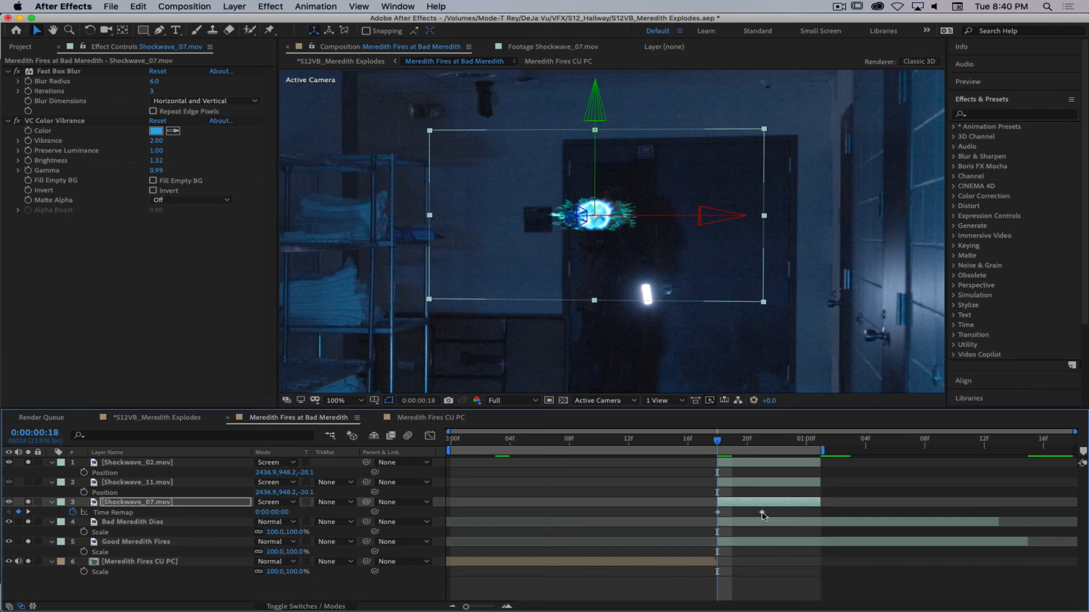
drag(761, 511, 807, 512)
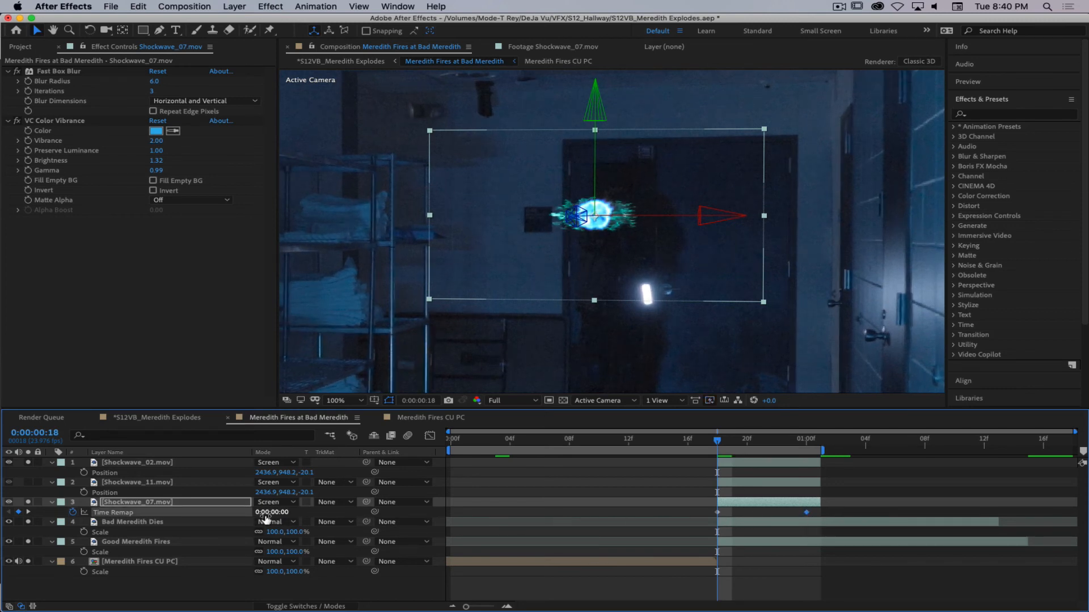
drag(268, 514, 286, 516)
drag(761, 441, 806, 447)
drag(286, 513, 310, 513)
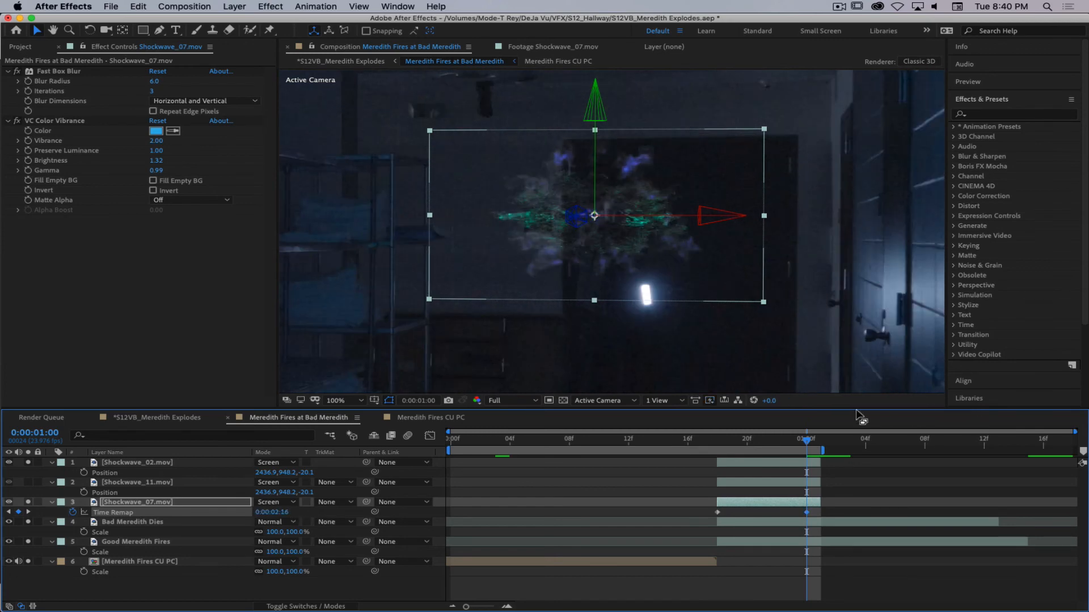
Check the blast at 0:00:00:23 and delete the Fast Box Blur effect from Shockwave_07.
mouse_move(805, 443)
mouse_down()
mouse_move(709, 453)
mouse_move(792, 454)
mouse_up()
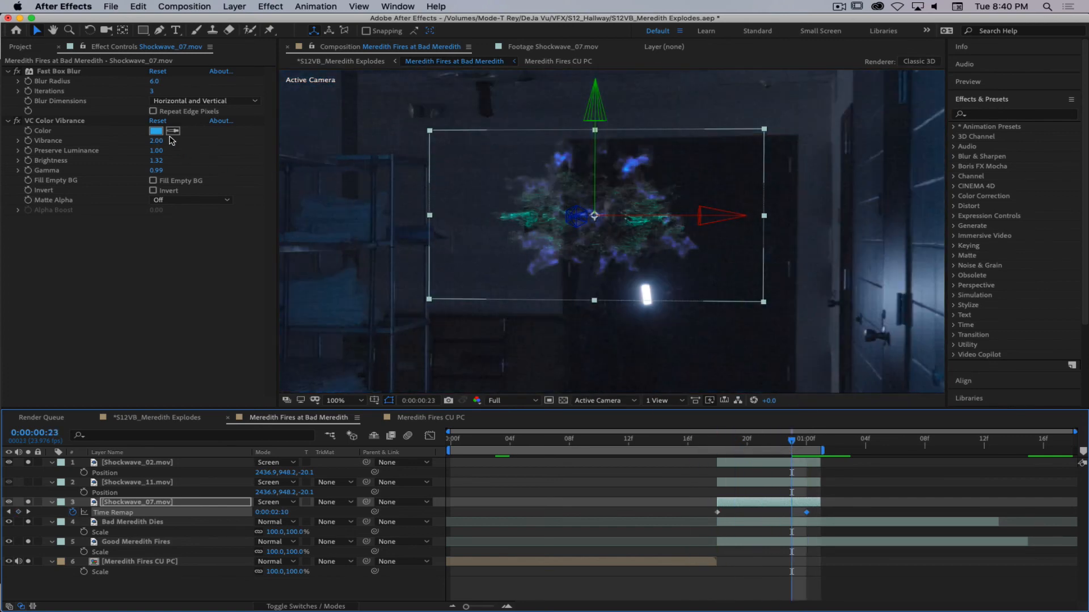
click(74, 83)
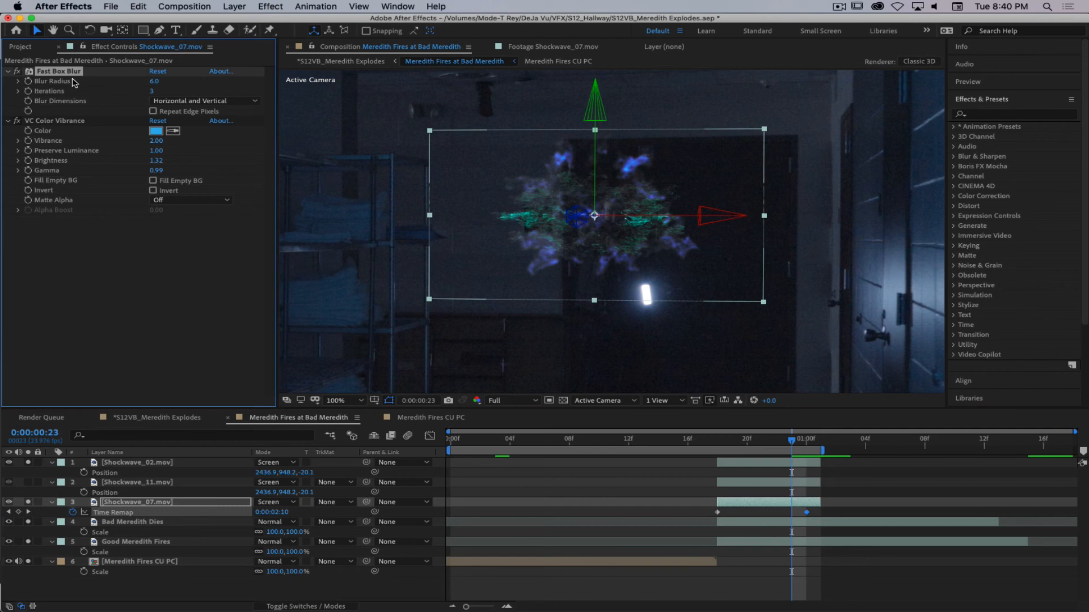
key(Delete)
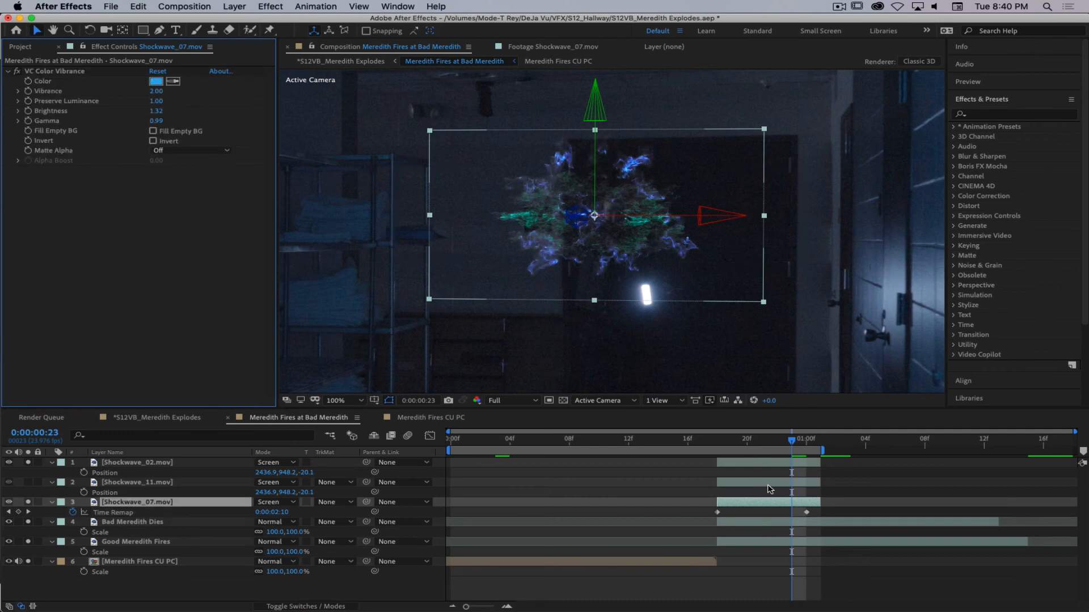
Return to 0:00:00:18 and turn off solo on all layers.
drag(793, 444, 724, 489)
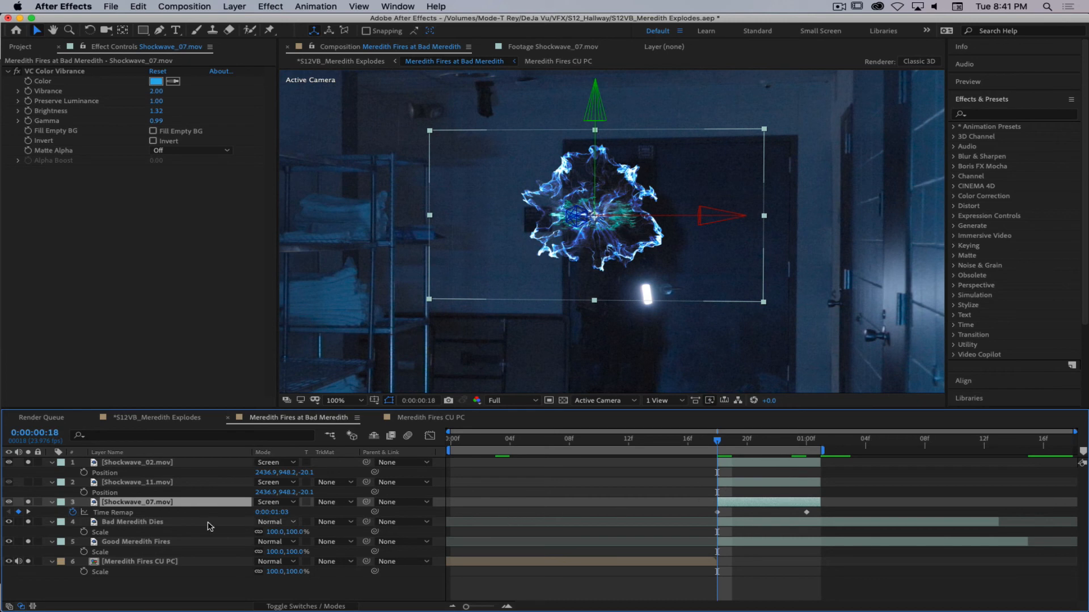
click(28, 462)
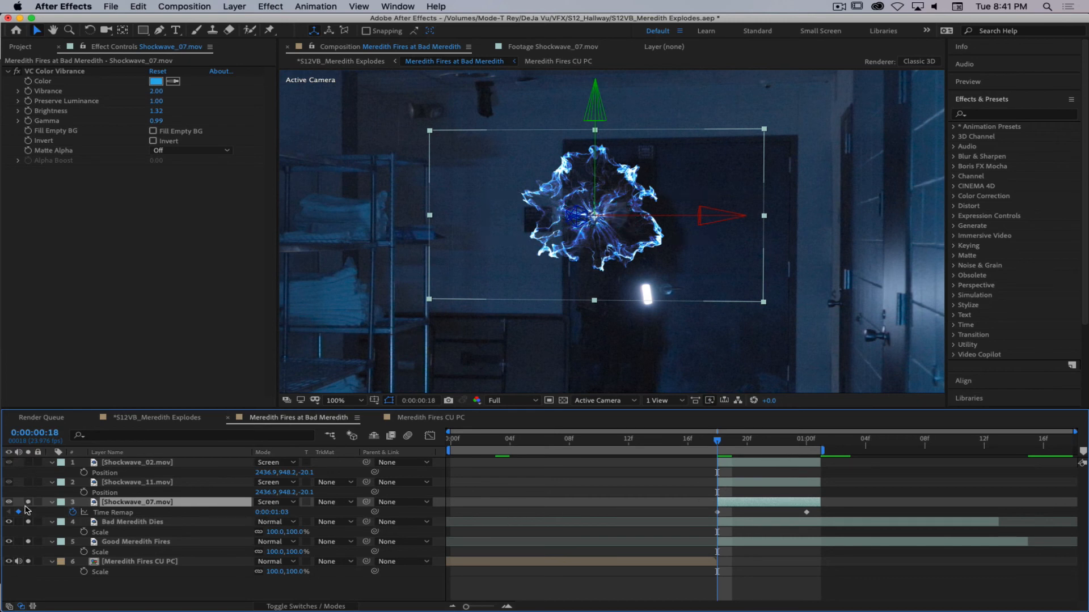
click(28, 561)
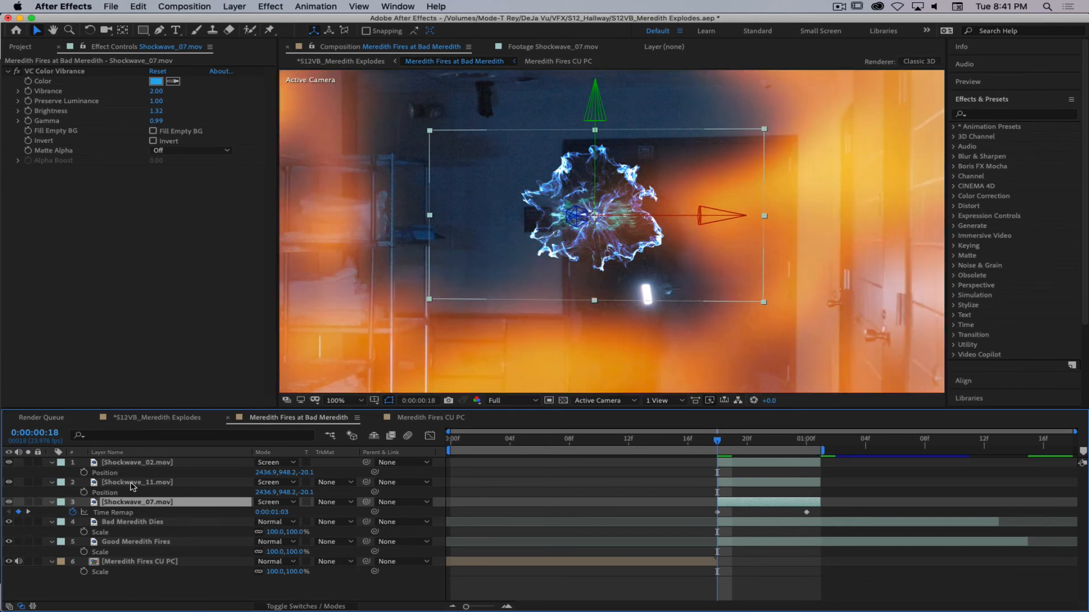
Scale Shockwave_11 down to 52% and delete its Fast Box Blur effect.
click(131, 483)
key(s)
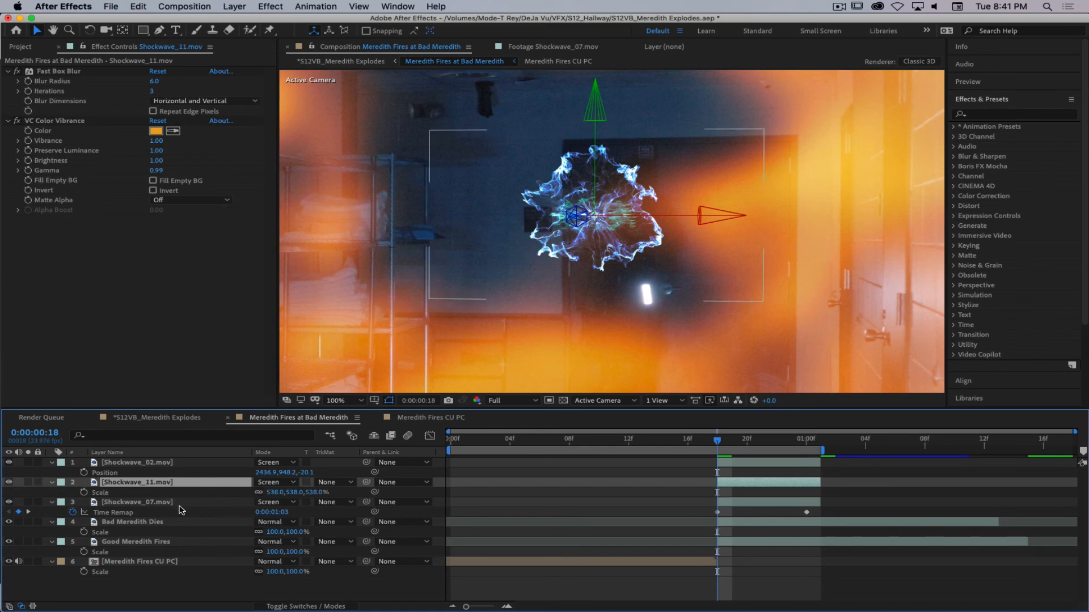
drag(291, 493, 9, 492)
drag(273, 492, 275, 492)
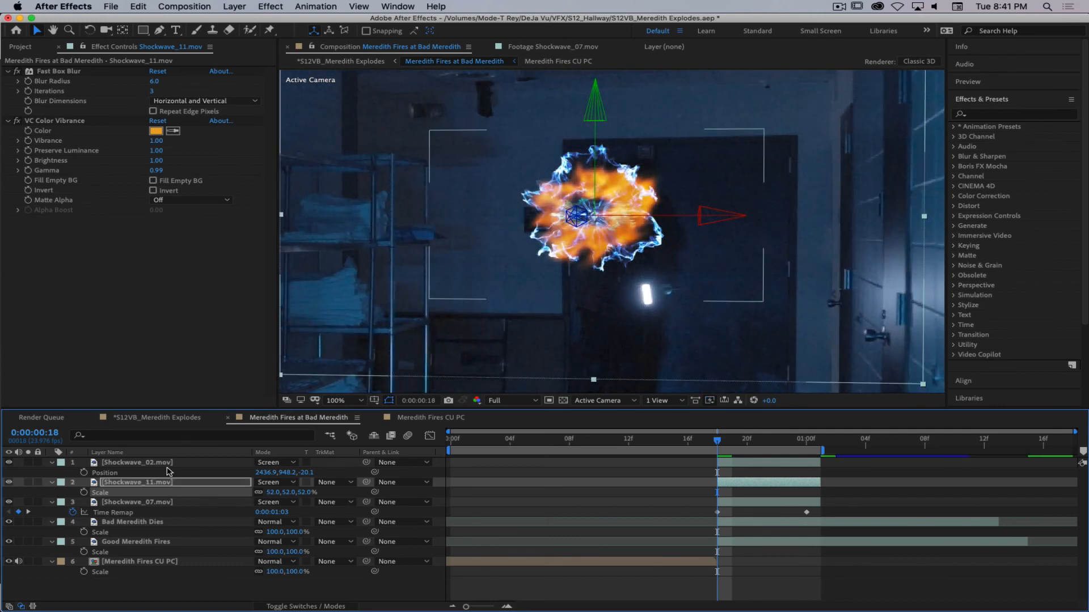
click(96, 73)
key(Delete)
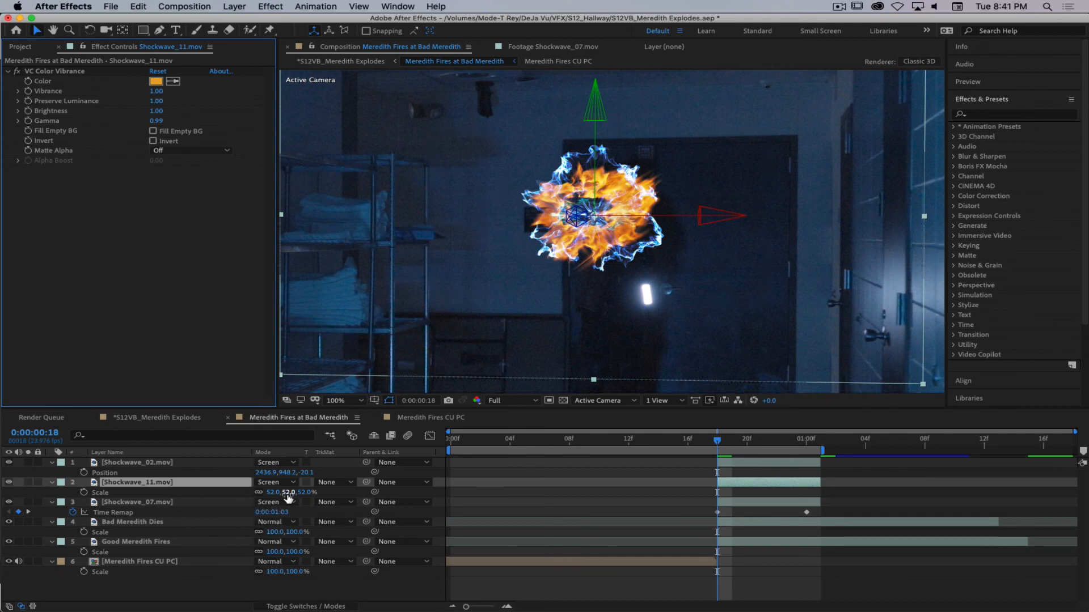
Enable time remapping on Shockwave_11 and move its end keyframe to 0:00:01:00.
drag(289, 494, 294, 494)
key(super+alt+t)
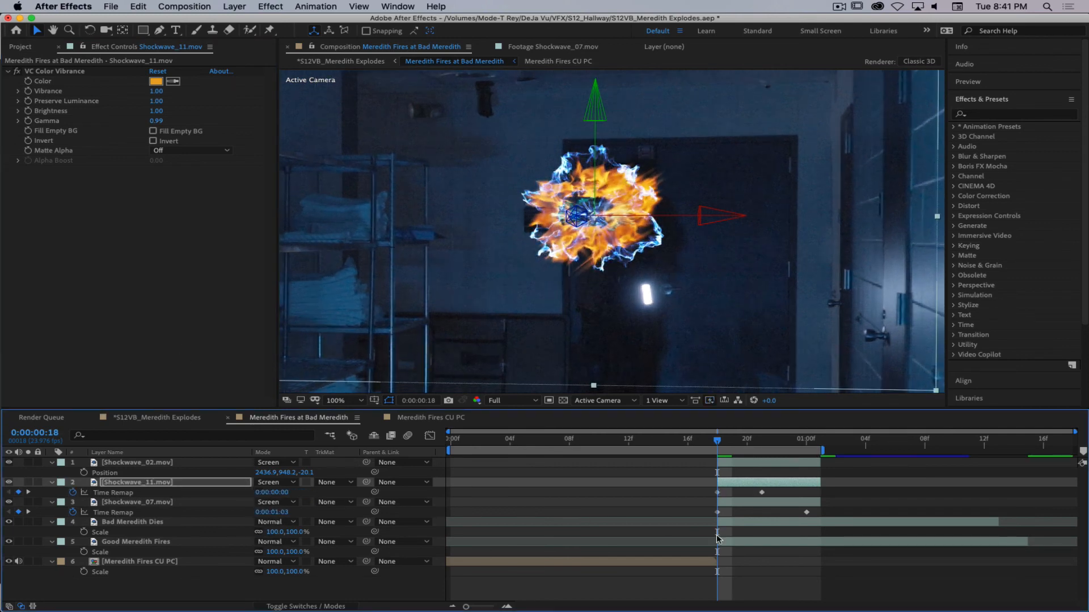
click(773, 496)
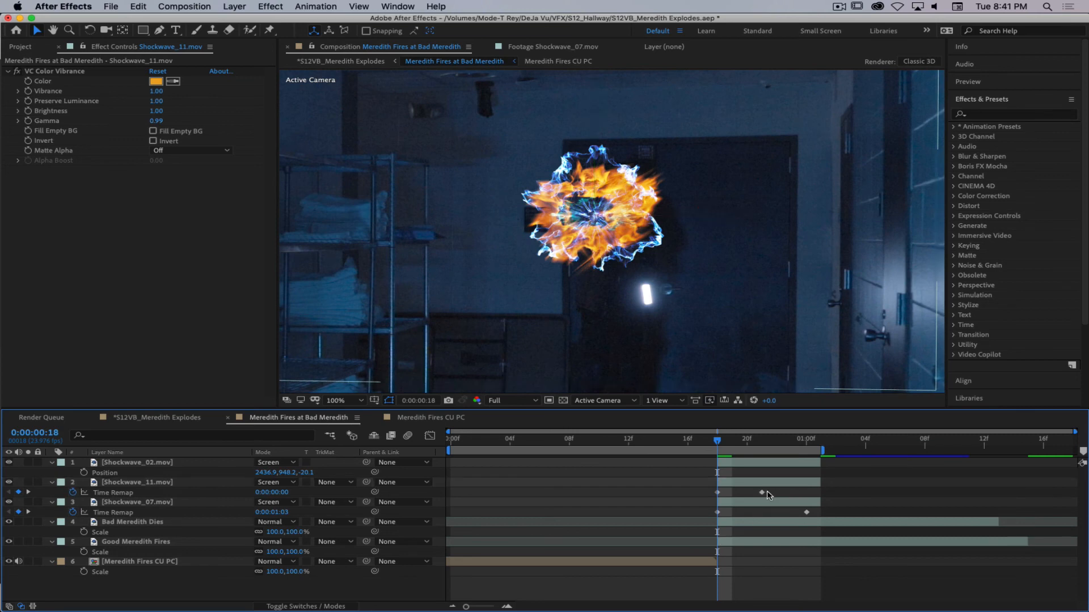
click(763, 492)
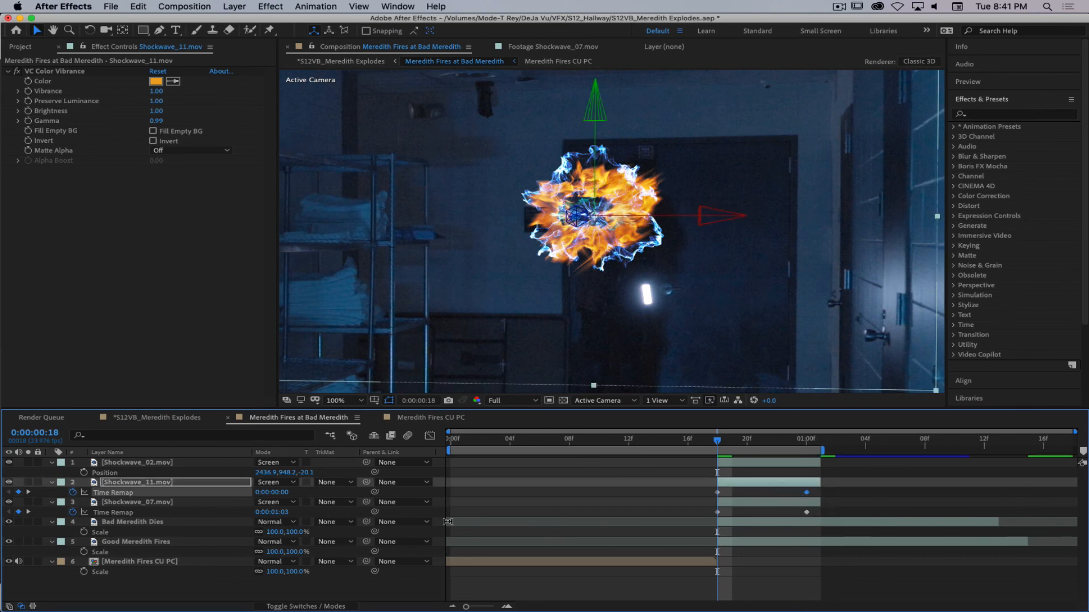
Scale Shockwave_11 down to 11% and scrub through the hallway blast to check its size.
mouse_move(275, 493)
mouse_down()
mouse_move(289, 492)
mouse_move(263, 494)
mouse_up()
key(s)
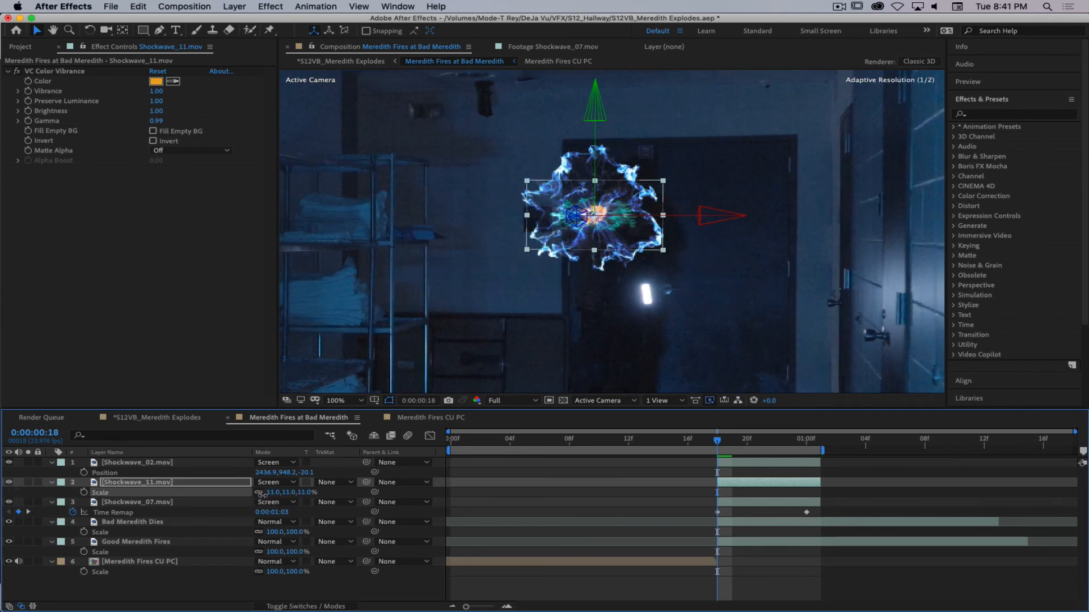
key(apostrophe)
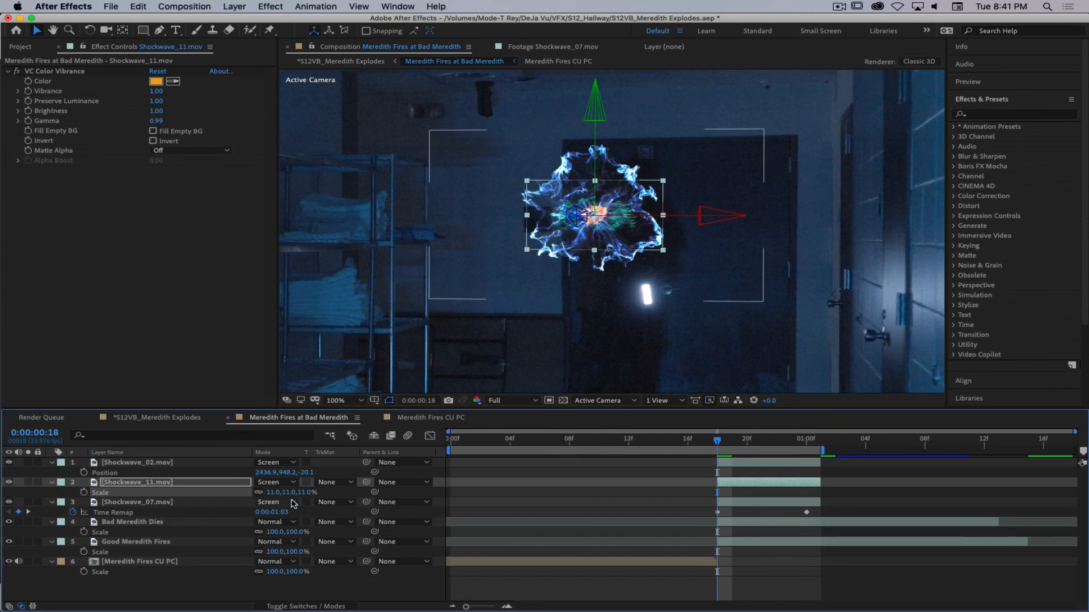
drag(739, 449, 716, 446)
Set Shockwave_11's time remap to 0:00:00:10 at 0:00:00:18 and 0:00:01:06 at 0:00:01:00, and save the project.
key(u)
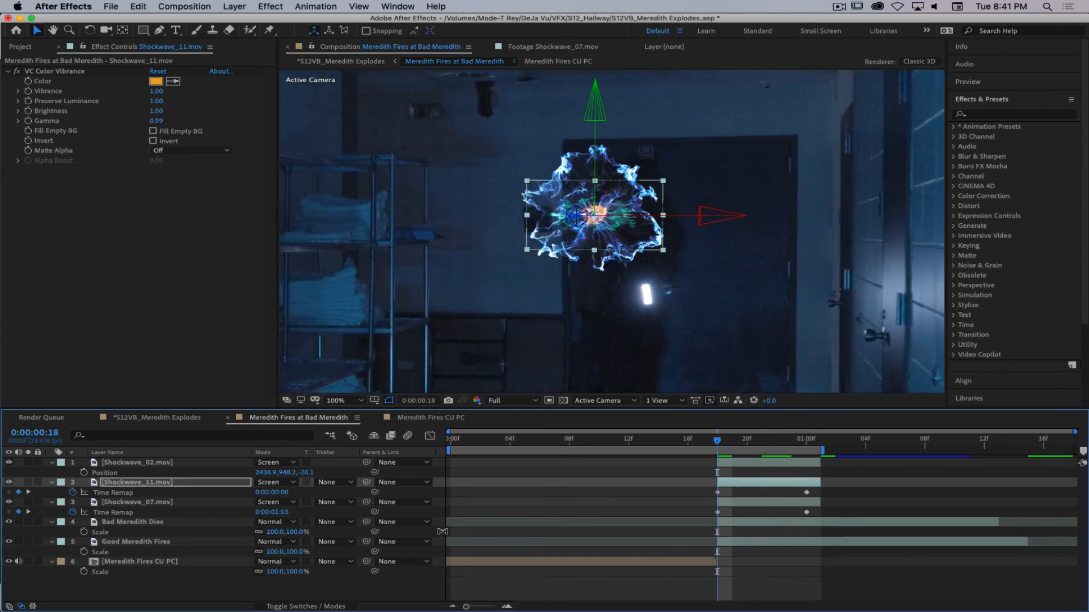
drag(276, 493, 282, 494)
drag(717, 441, 811, 455)
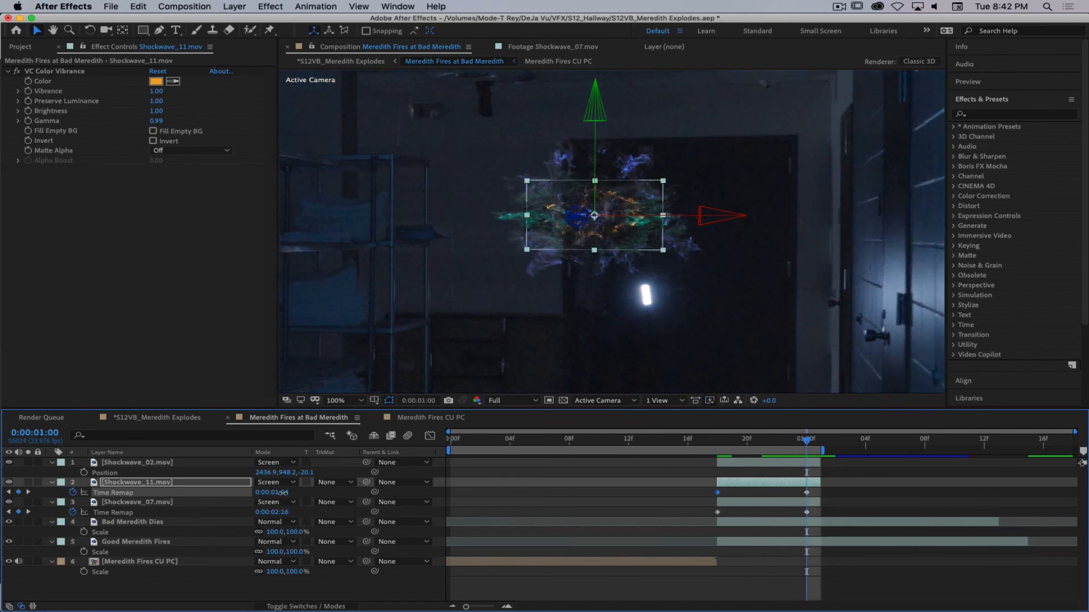
drag(283, 494, 293, 494)
mouse_move(799, 444)
mouse_down()
mouse_move(696, 451)
mouse_move(777, 457)
mouse_move(708, 463)
mouse_move(802, 463)
mouse_up()
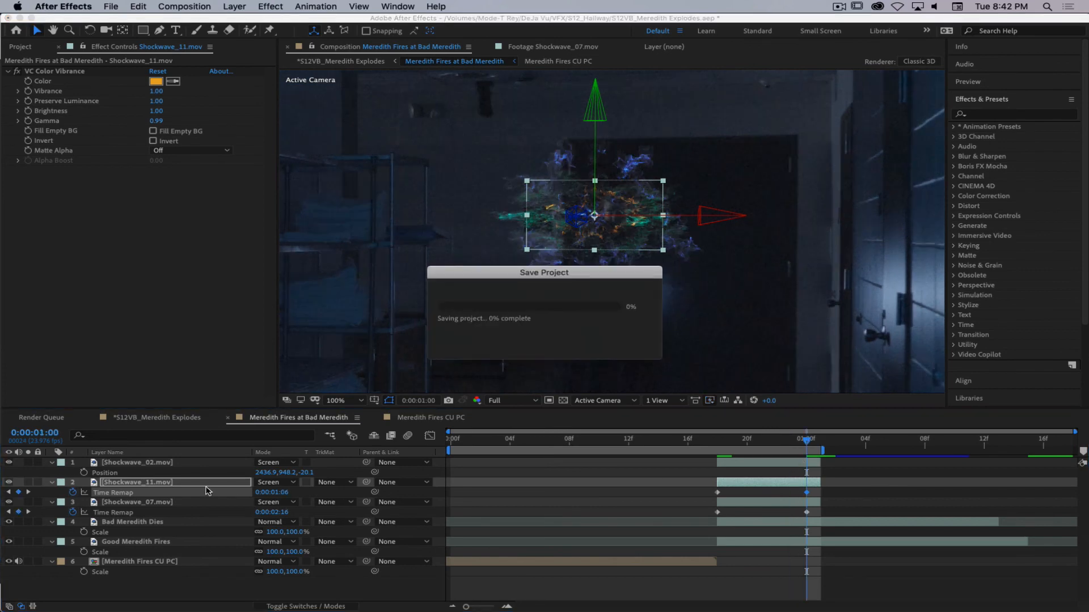
Review the S12VB_Meredith Explodes comp from its start to 0:00:01:05, examining the close-up muzzle blast, the hallway blast and the laser bolt.
click(165, 418)
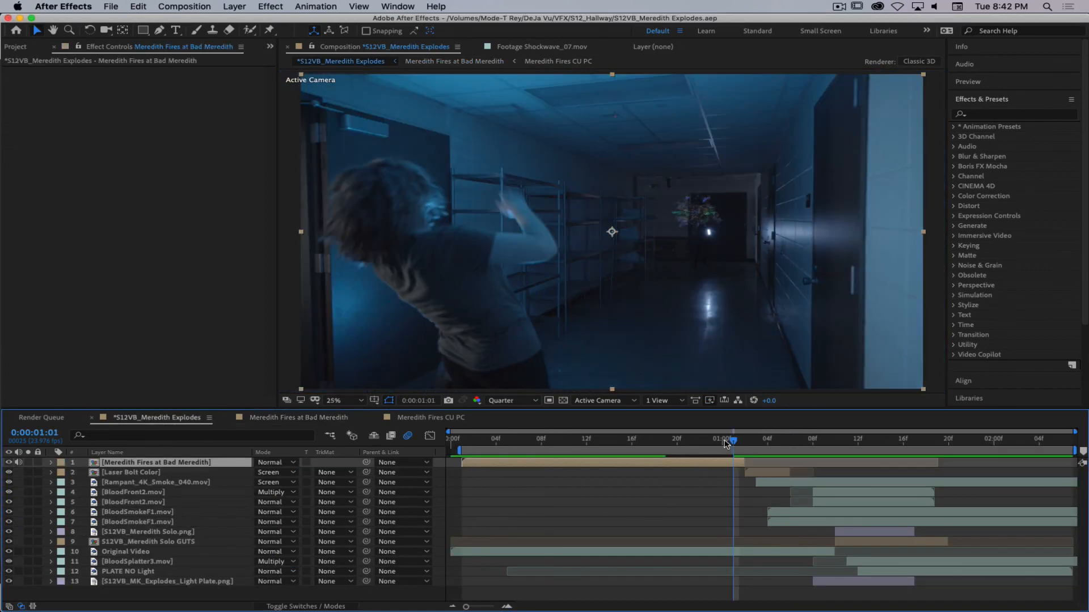
drag(726, 444, 490, 452)
key(space)
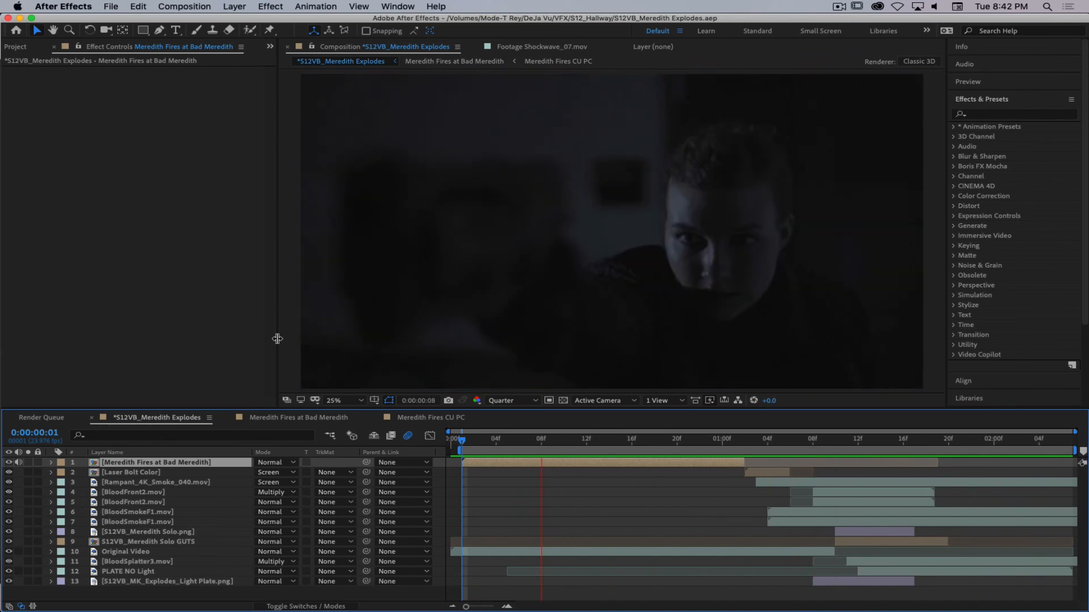
key(space)
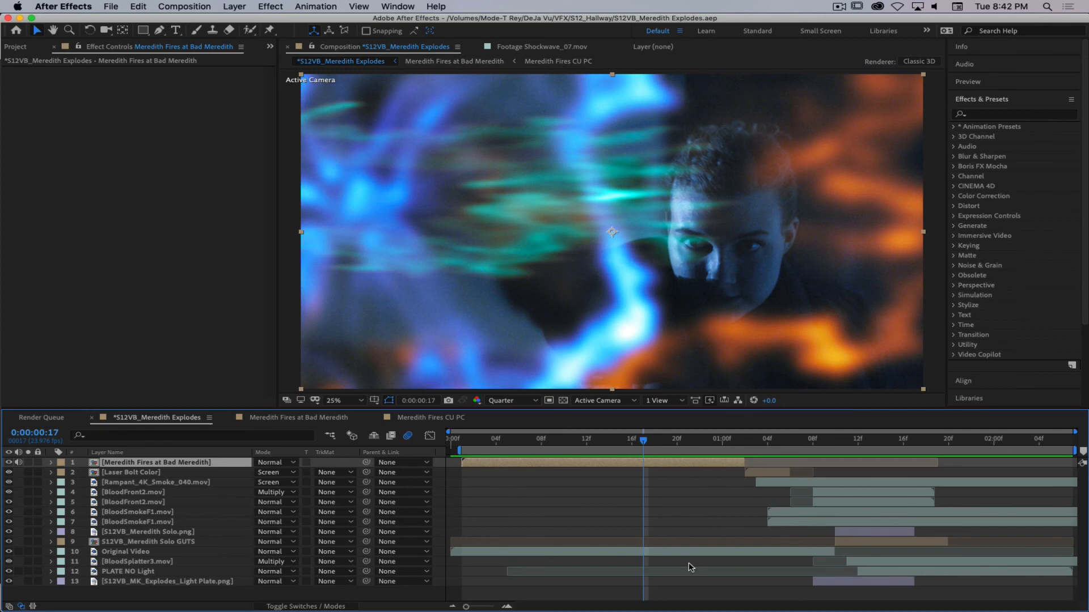
drag(638, 442, 623, 486)
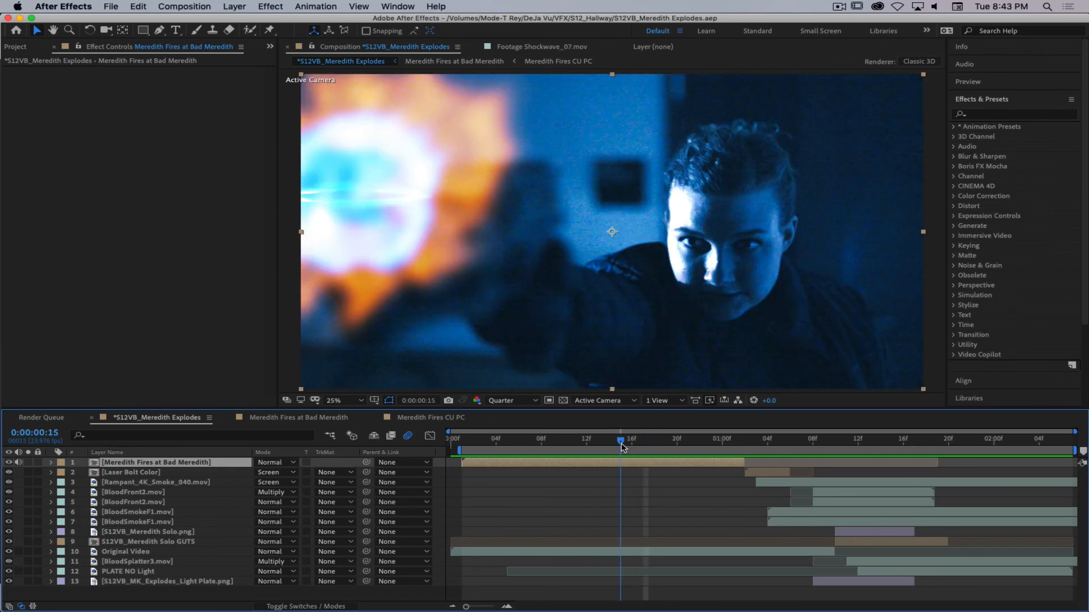
drag(617, 447, 751, 448)
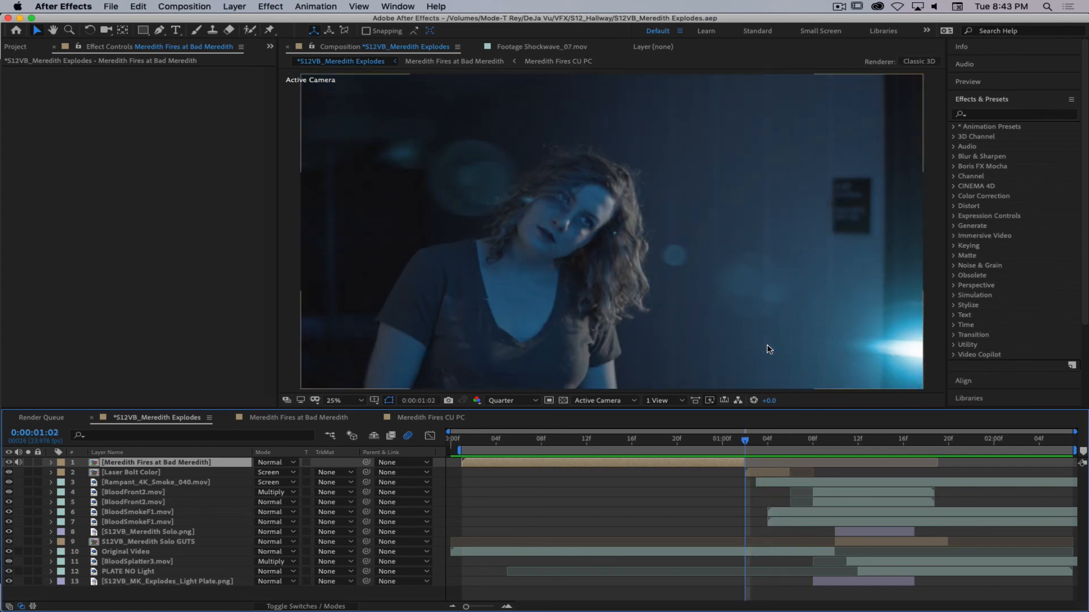
drag(749, 445, 777, 440)
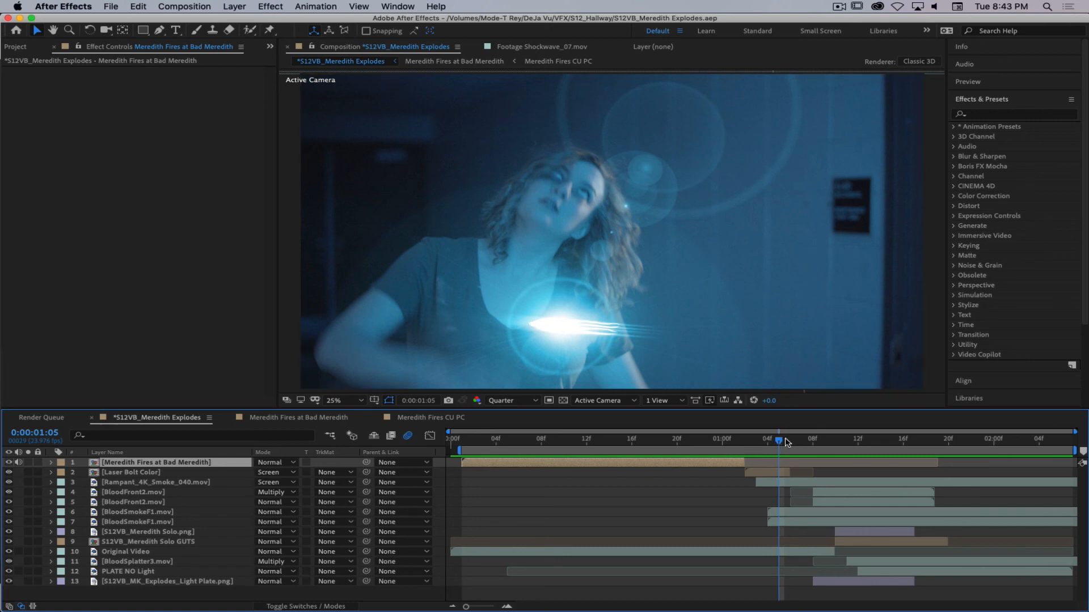
drag(786, 442, 631, 452)
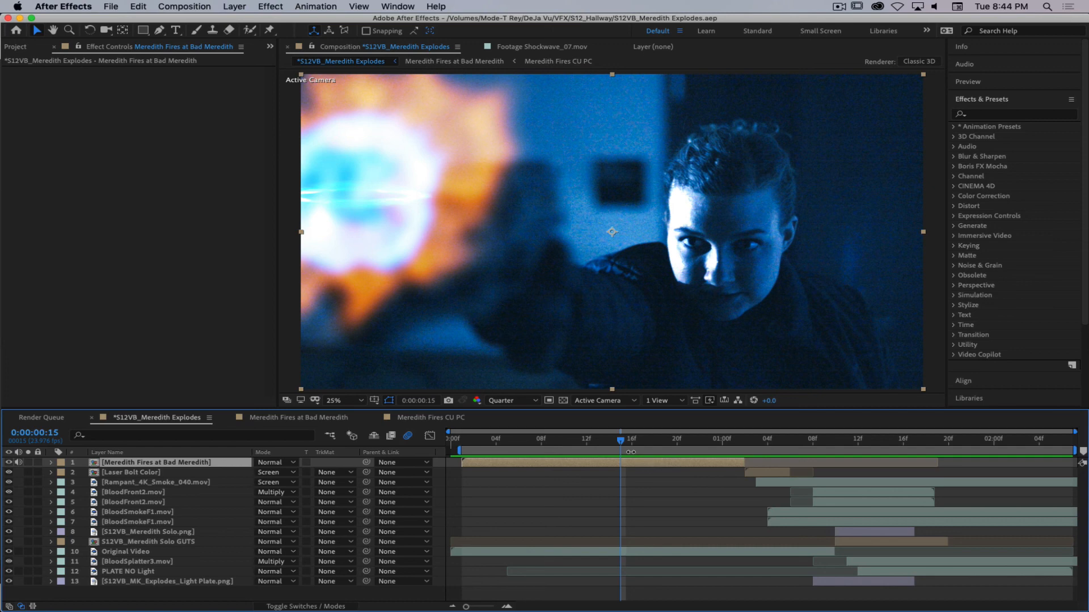
mouse_move(705, 438)
mouse_down()
mouse_move(688, 440)
mouse_move(747, 440)
mouse_move(713, 443)
mouse_up()
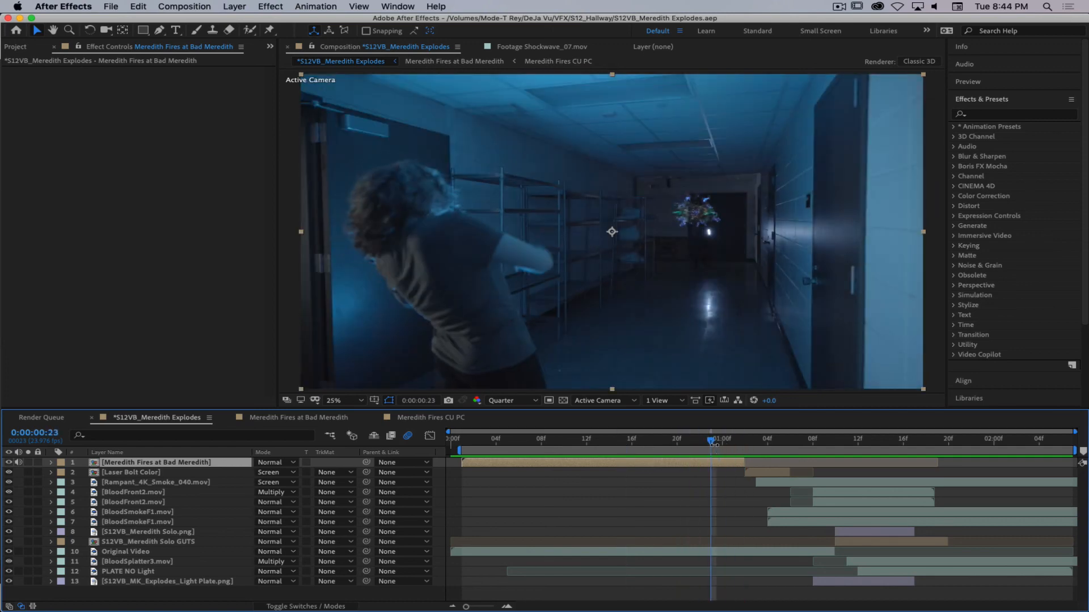
click(838, 11)
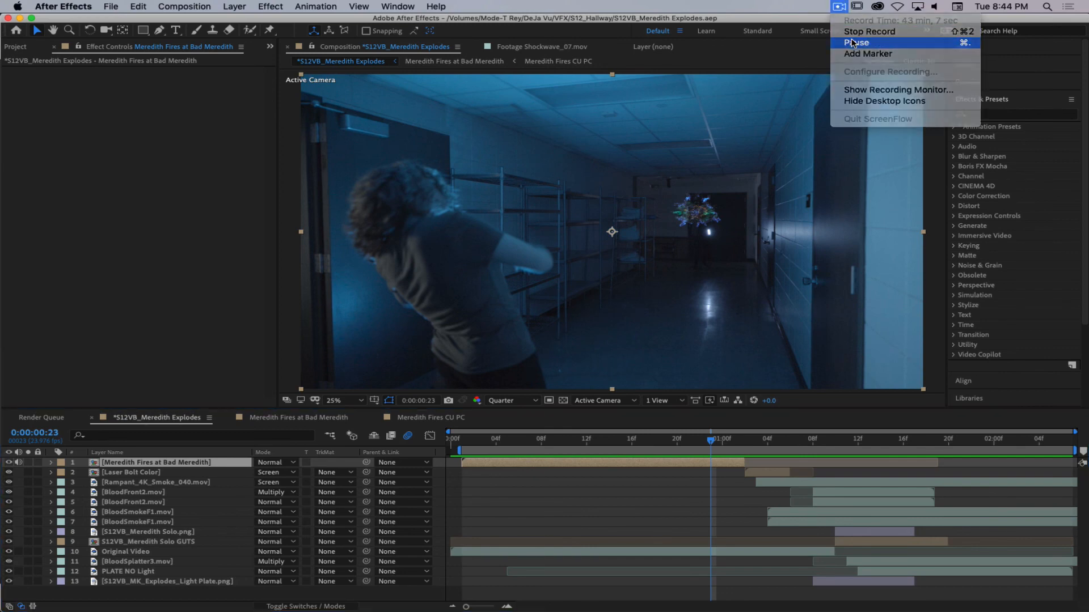
click(851, 42)
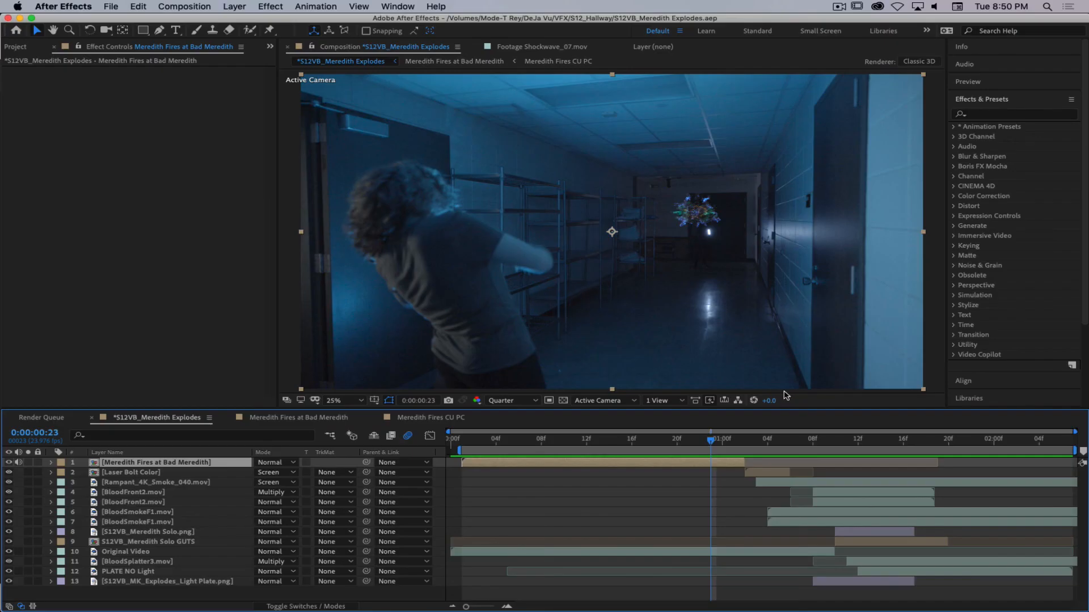
Examine the hallway blast around 0:00:00:22 and the bolt hit and blood explosion up to 0:00:01:11.
mouse_move(712, 443)
mouse_down()
mouse_move(633, 442)
mouse_move(712, 443)
mouse_move(699, 443)
mouse_up()
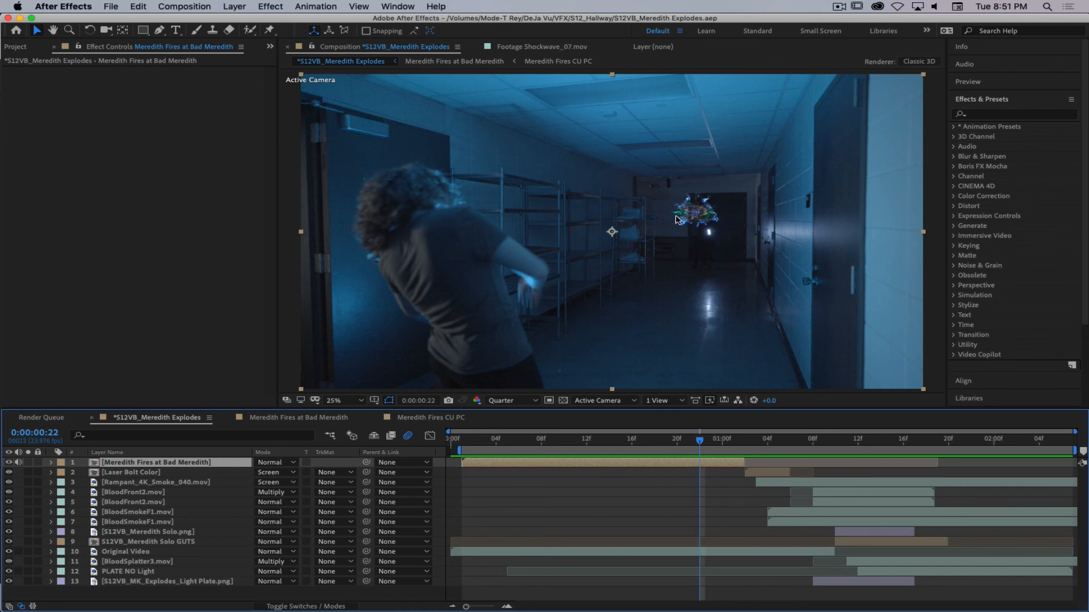
mouse_move(699, 444)
mouse_down()
mouse_move(767, 445)
mouse_move(687, 441)
mouse_up()
drag(687, 440, 824, 442)
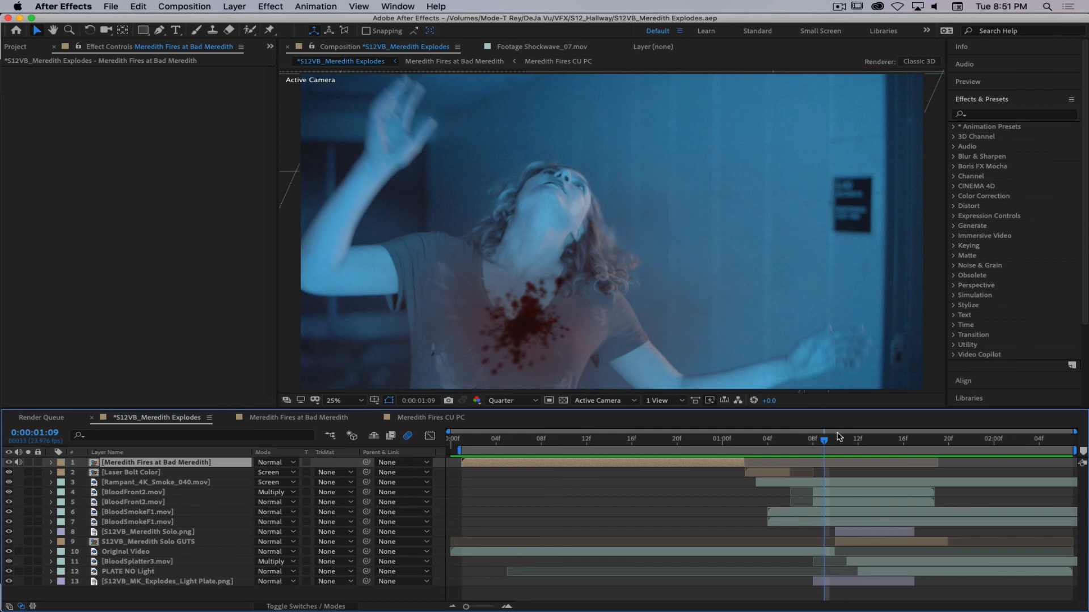
drag(824, 440, 846, 441)
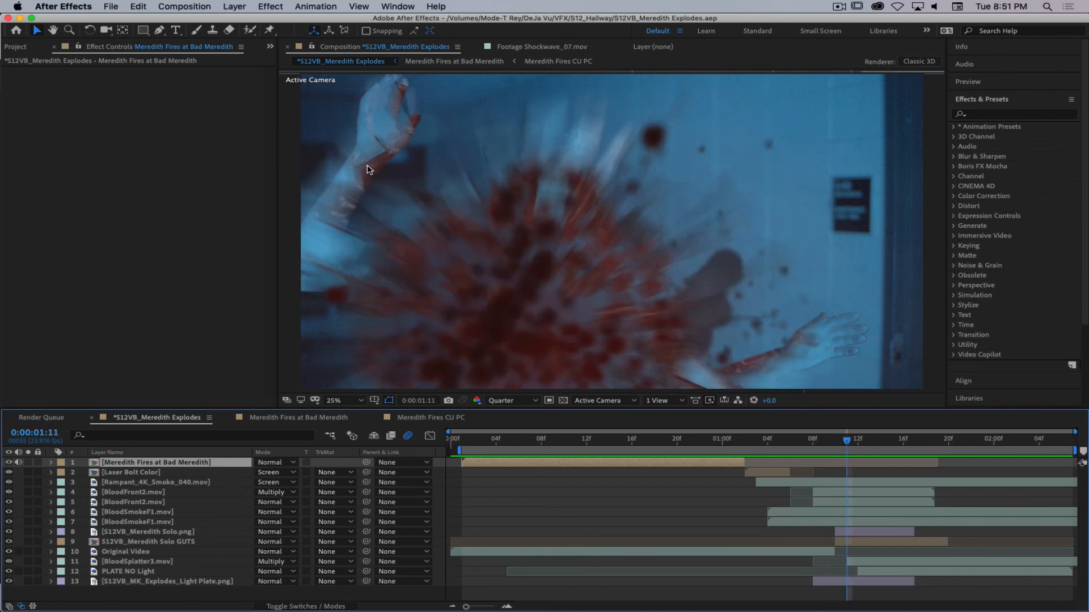
drag(851, 444, 693, 437)
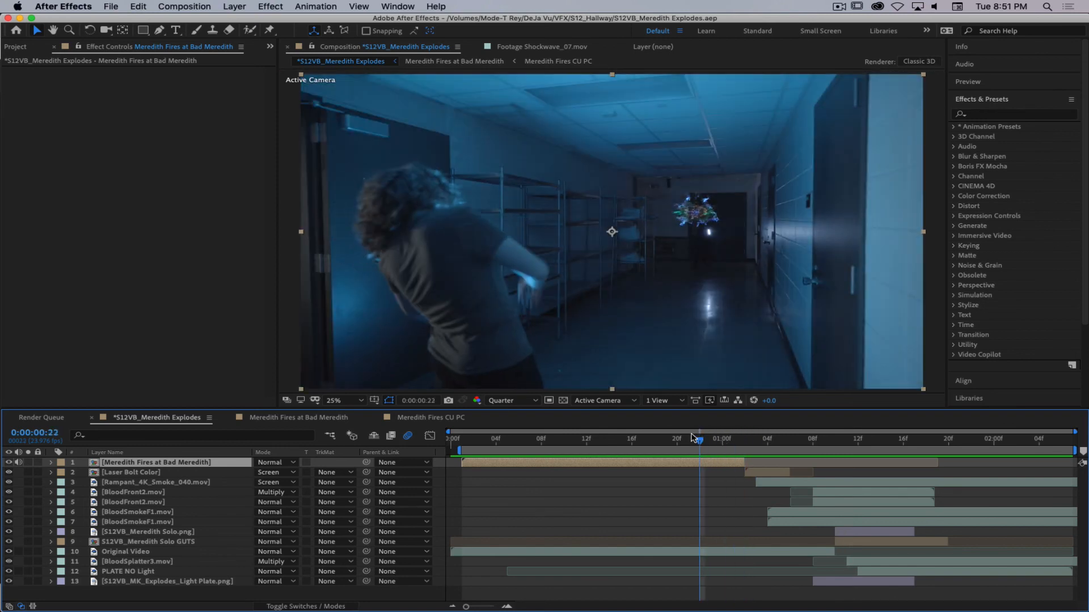
Open the Meredith Fires at Bad Meredith precomp and go to 0:00:00:18 with the whole frame in view.
double_click(678, 464)
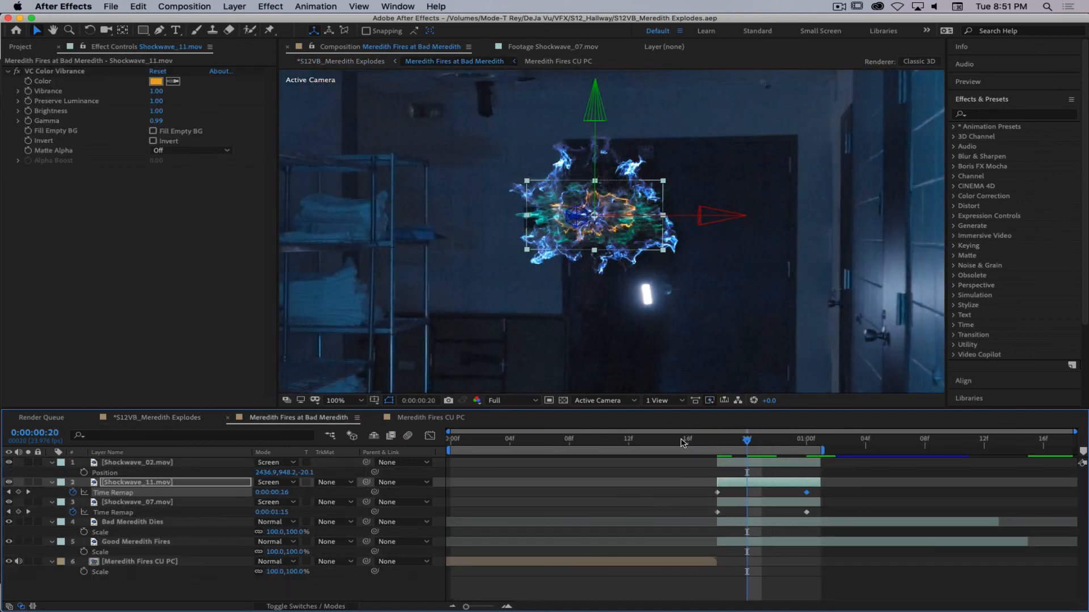
click(345, 400)
click(337, 205)
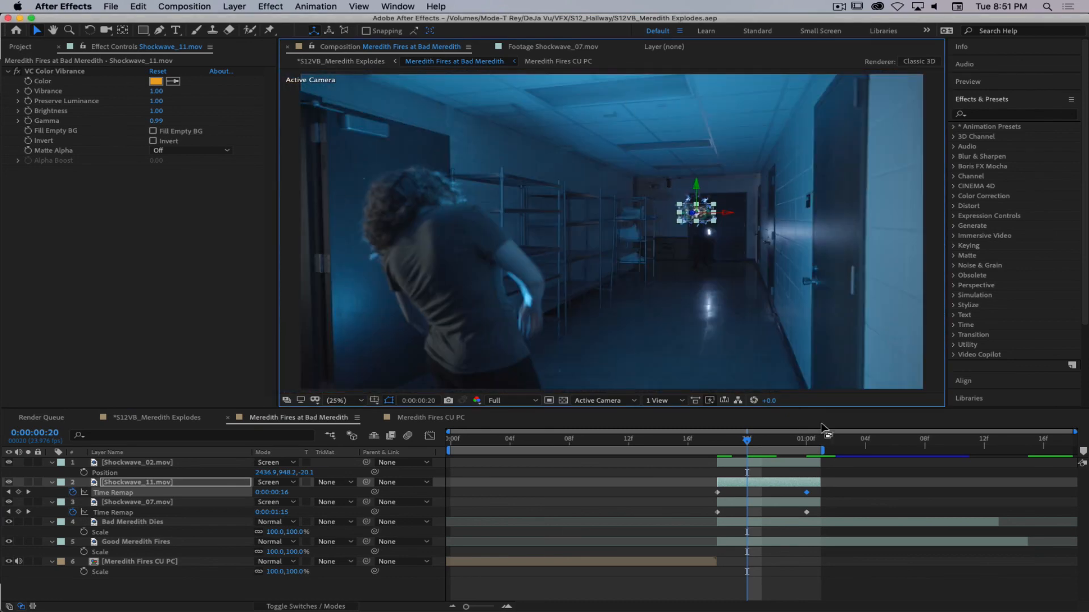
drag(746, 440, 718, 445)
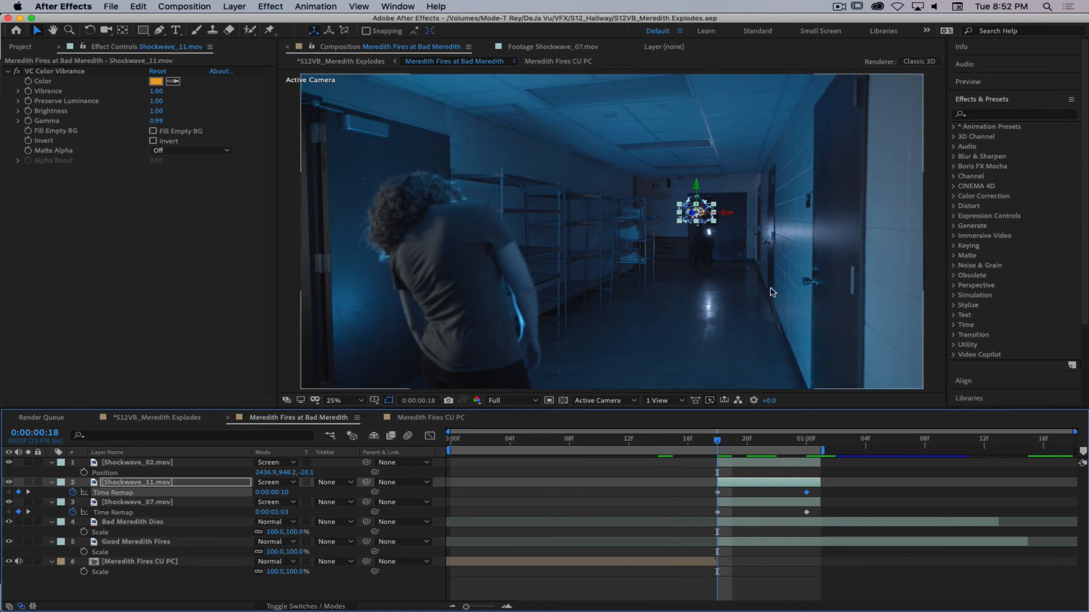
Collapse the properties of the three shockwave layers, Bad Meredith Dies and Good Meredith Fires.
click(51, 462)
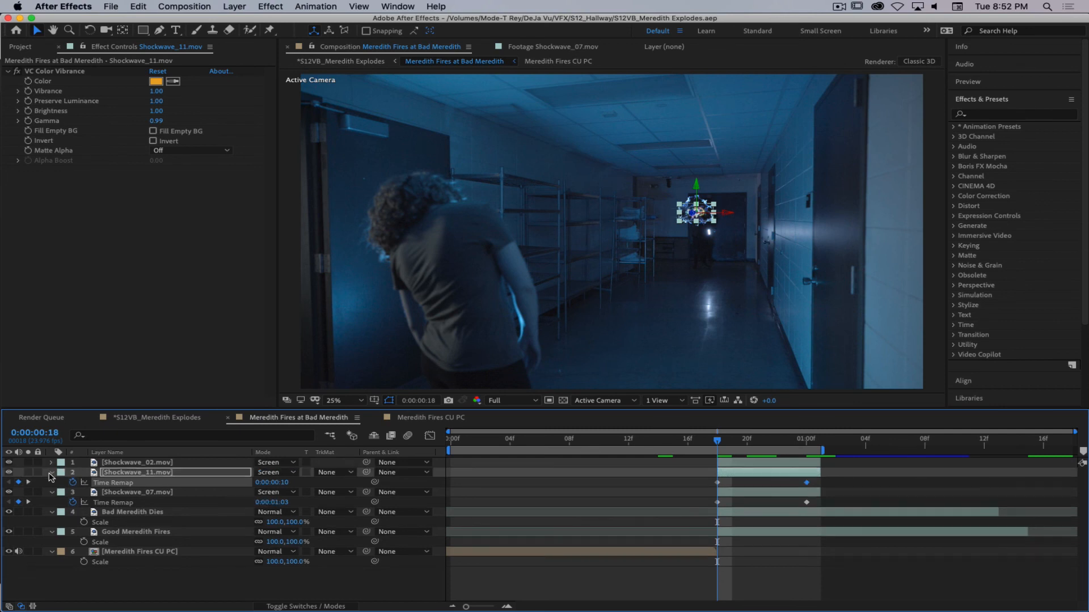
click(52, 472)
click(51, 482)
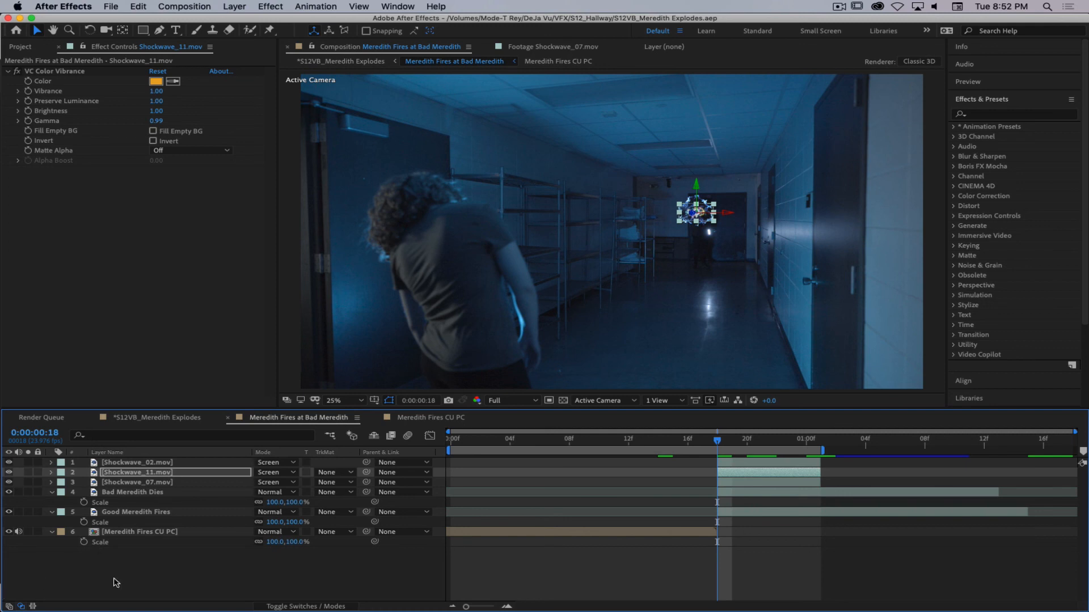
click(163, 585)
click(51, 492)
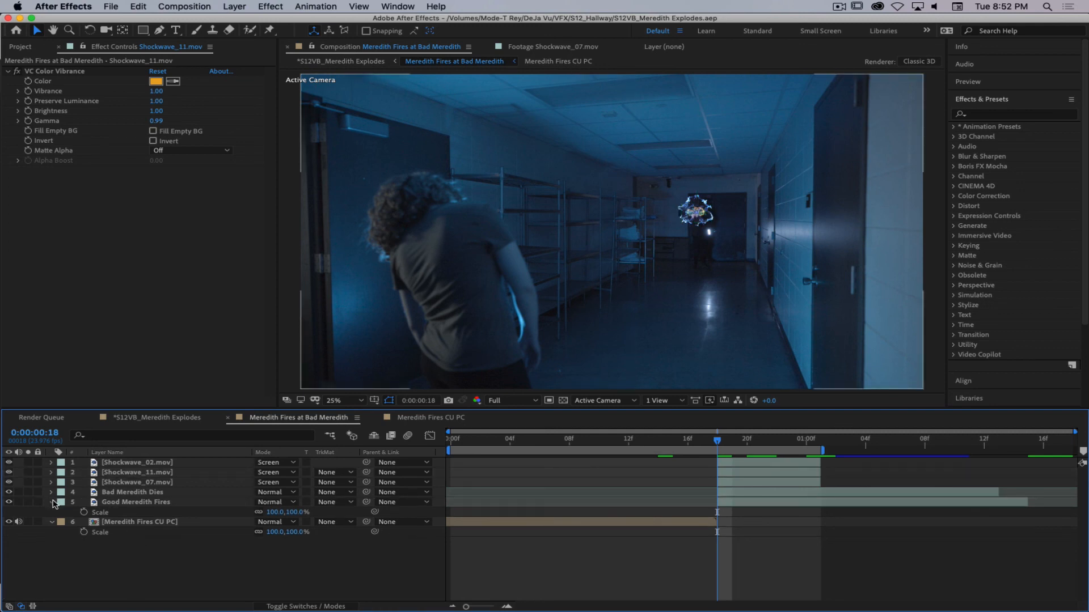
click(52, 501)
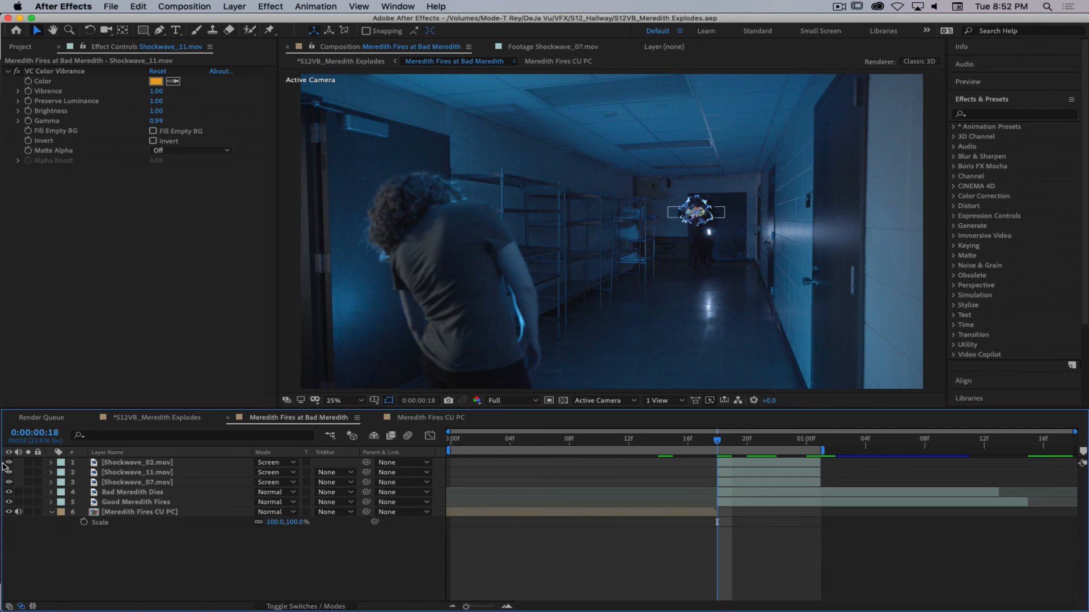
Hide the Shockwave_02, Shockwave_11 and Shockwave_07 layers and save the project.
drag(8, 463, 9, 482)
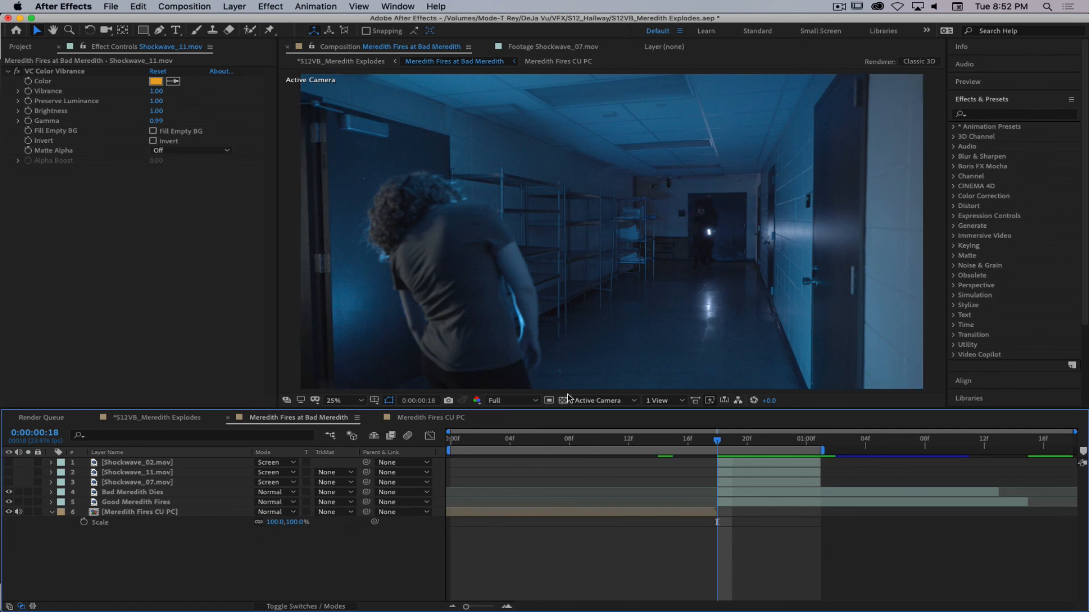
click(176, 292)
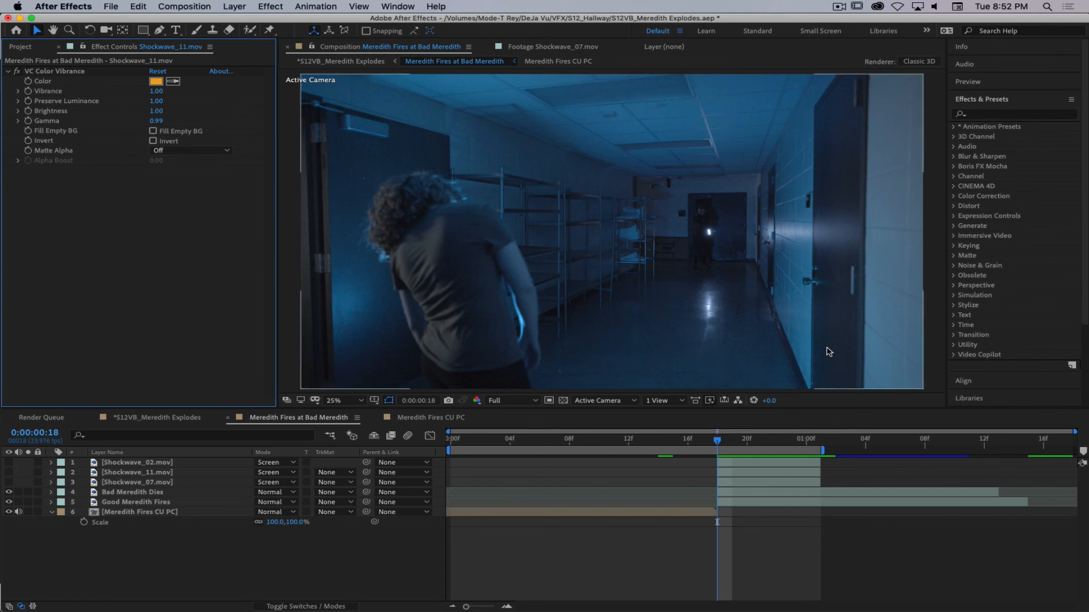
key(super+s)
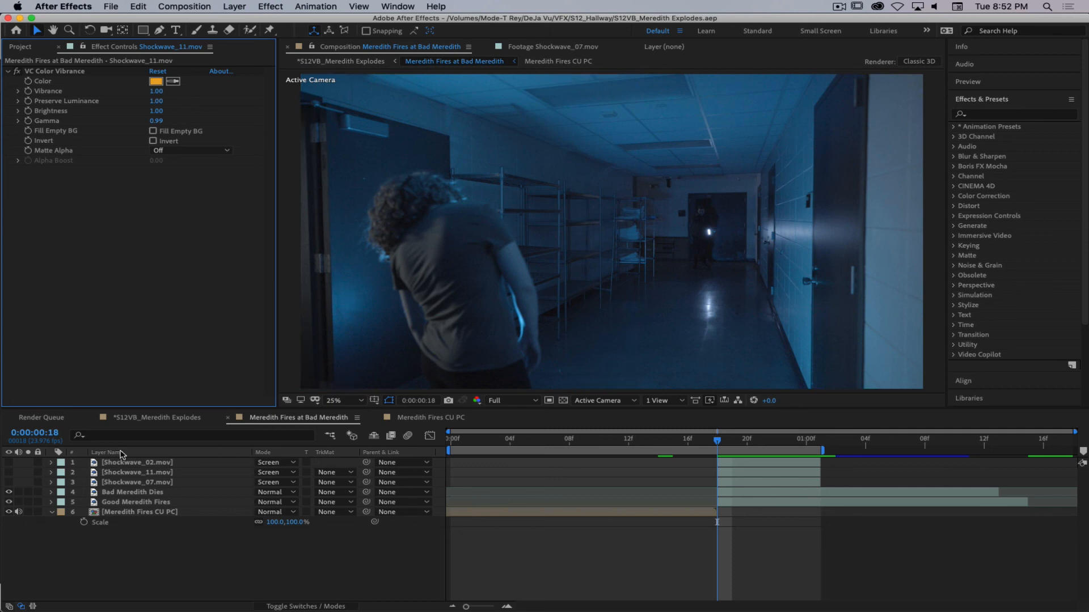
Create a black (000000) solid named Saber at 3840 x 2160 px.
click(238, 7)
mouse_move(249, 19)
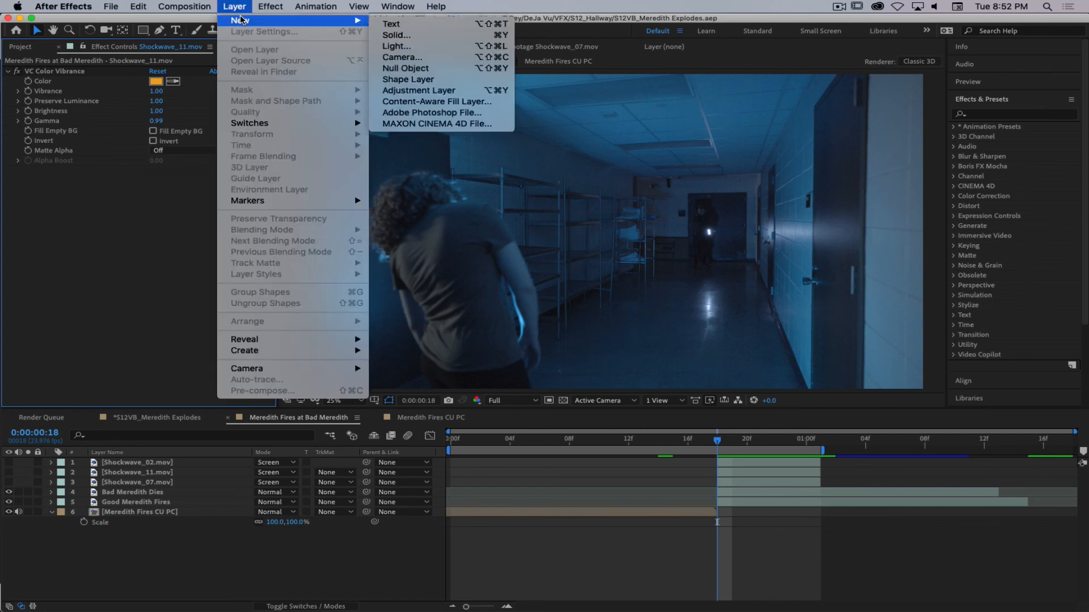
click(388, 36)
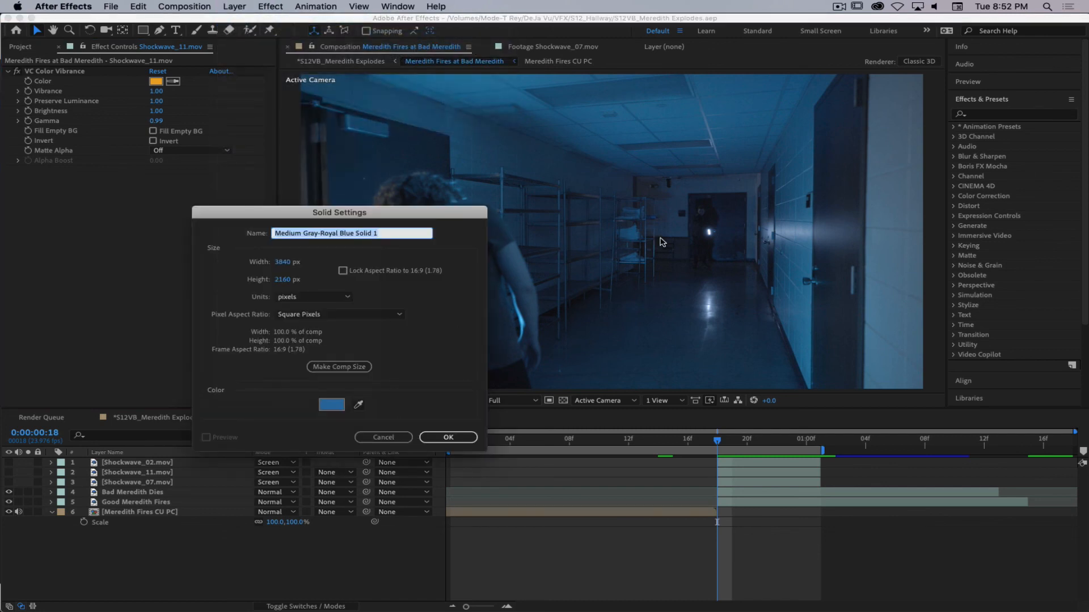
text(Saber)
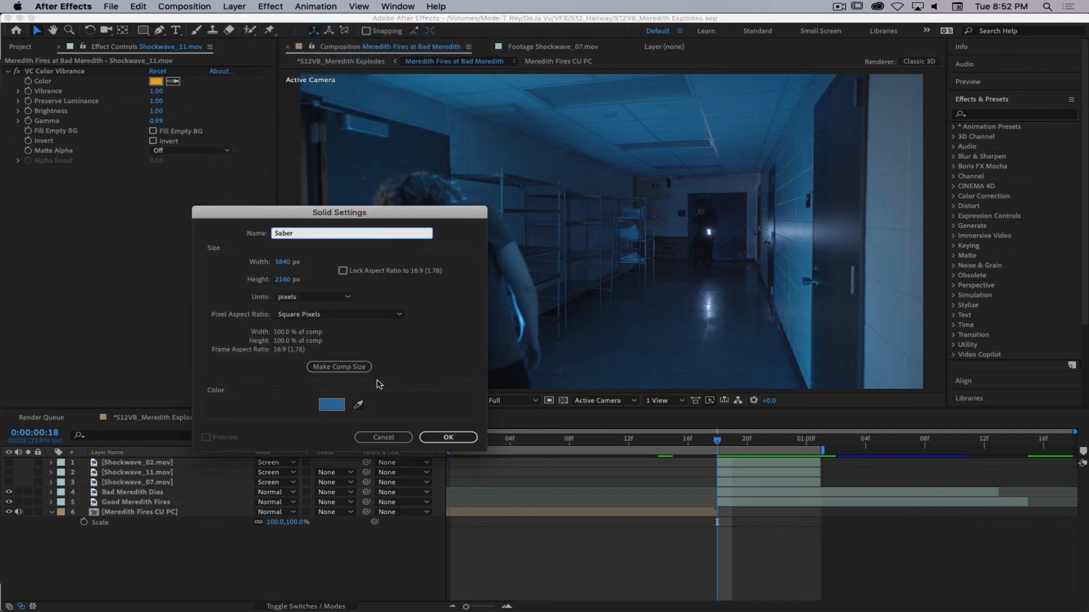
click(332, 405)
text(000000)
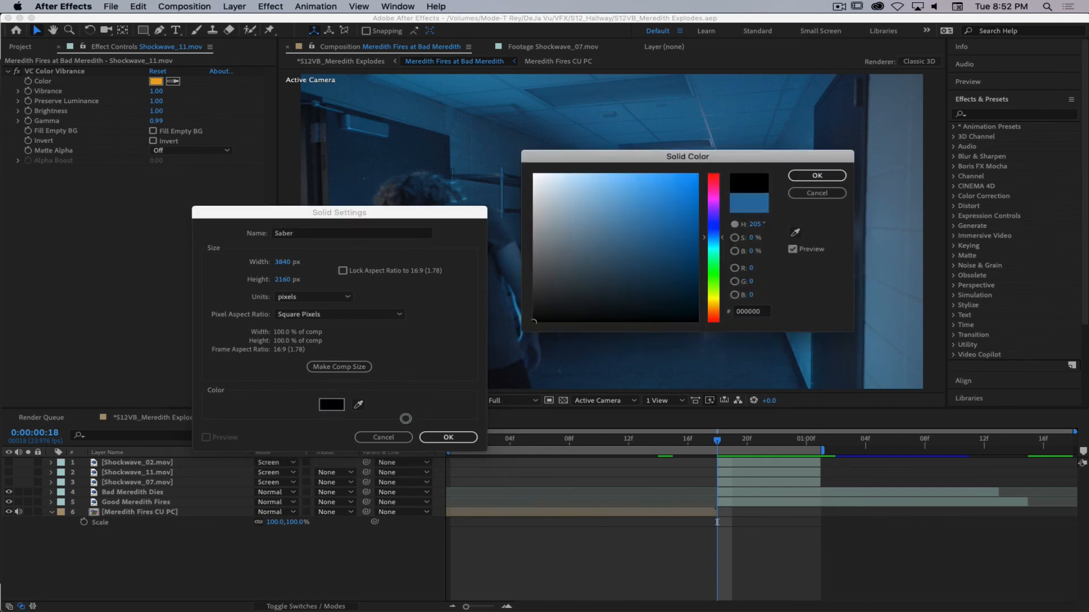
click(816, 175)
click(448, 437)
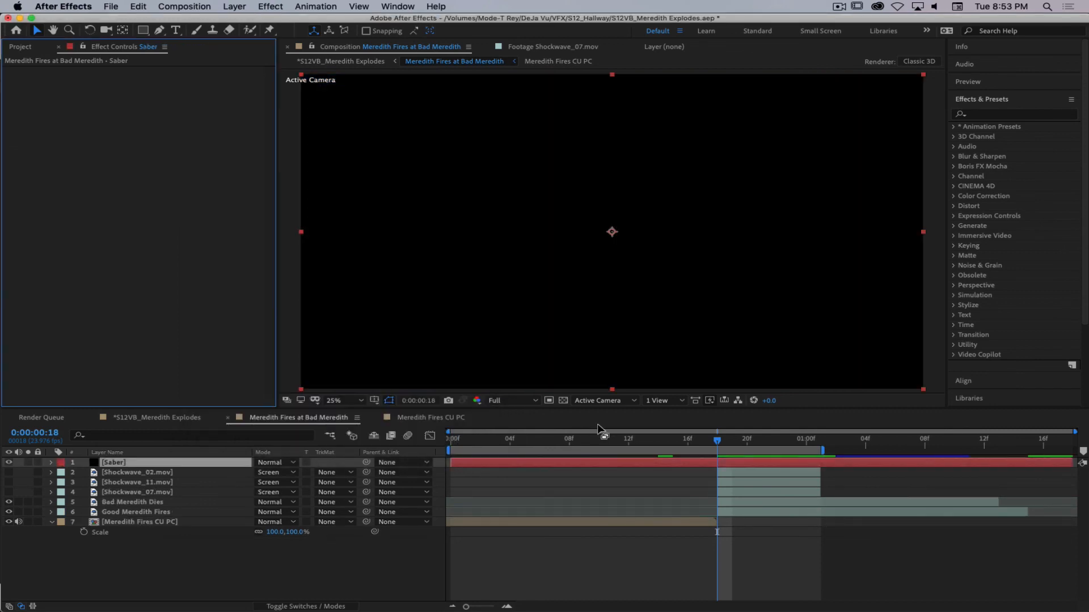
Set the Saber layer's opacity to 0% and trim it to start at 0:00:00:18 and end with the shockwave layers.
key(t)
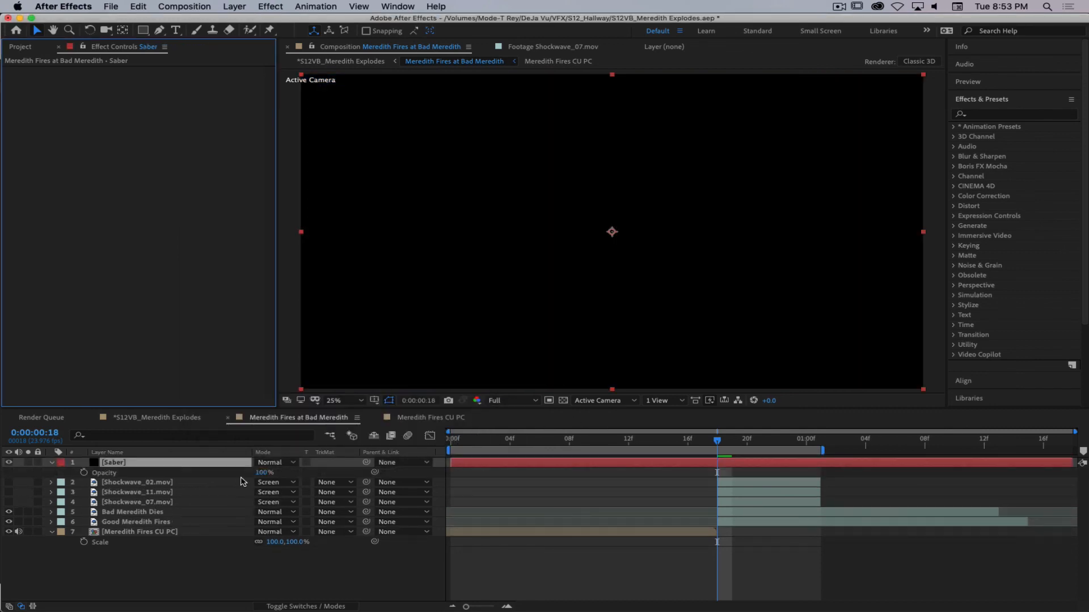
drag(262, 474, 114, 476)
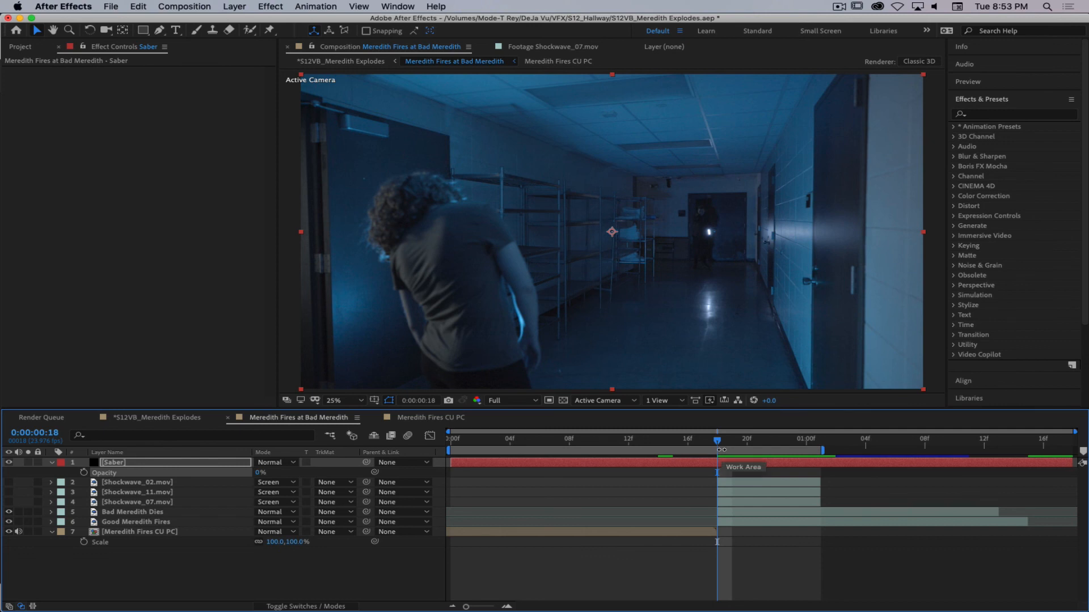
key(alt+[)
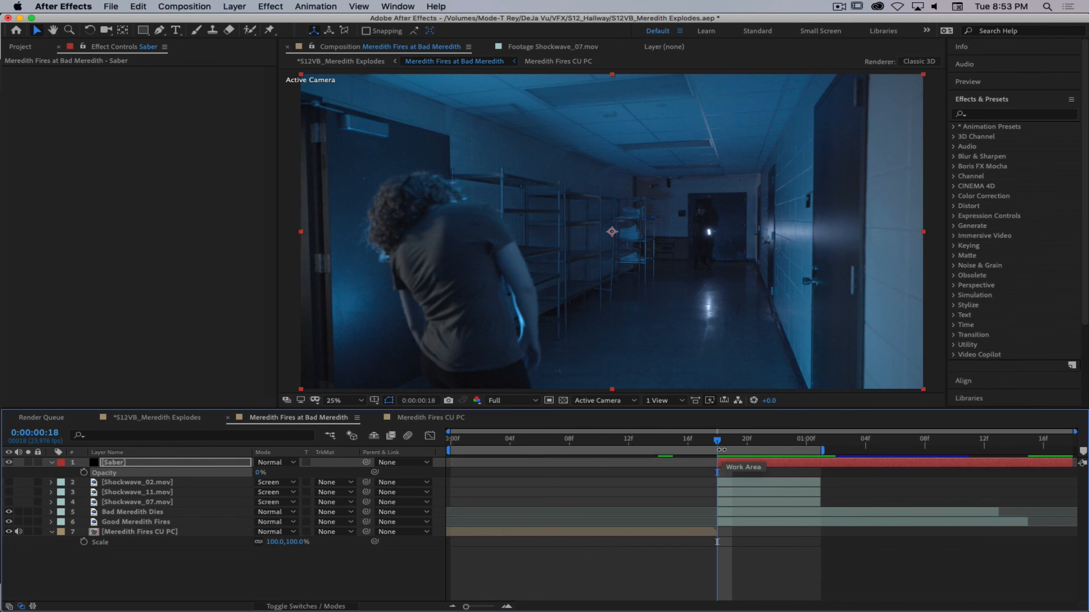
mouse_move(718, 442)
mouse_down()
mouse_move(814, 450)
mouse_move(681, 447)
mouse_move(754, 447)
mouse_move(717, 447)
mouse_up()
key(alt+])
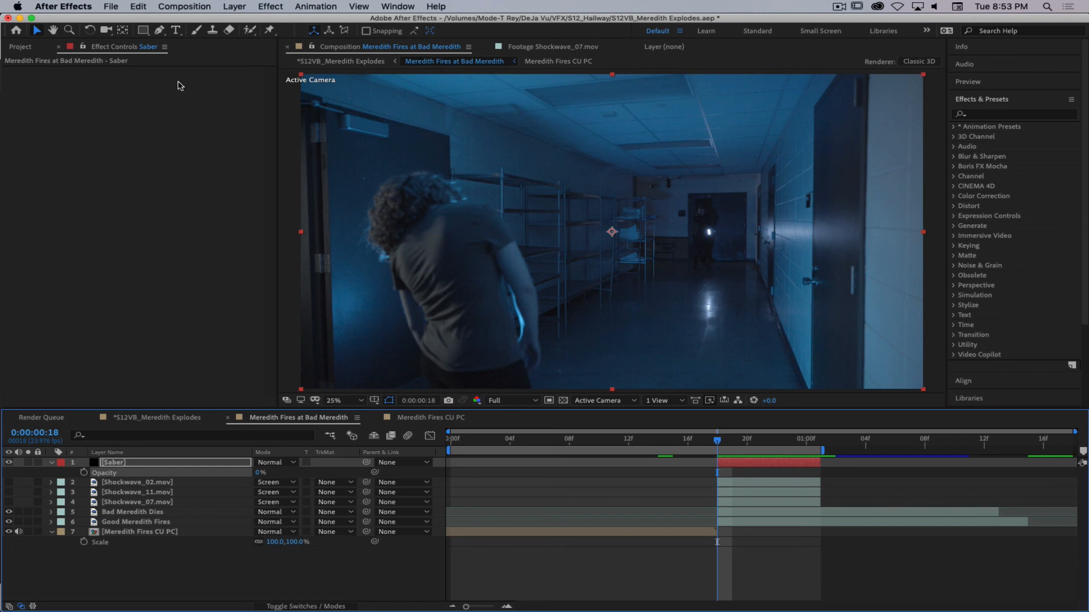
Start a Pen mask path on the Saber layer with its first point at the distant shooter's raised gun.
click(130, 464)
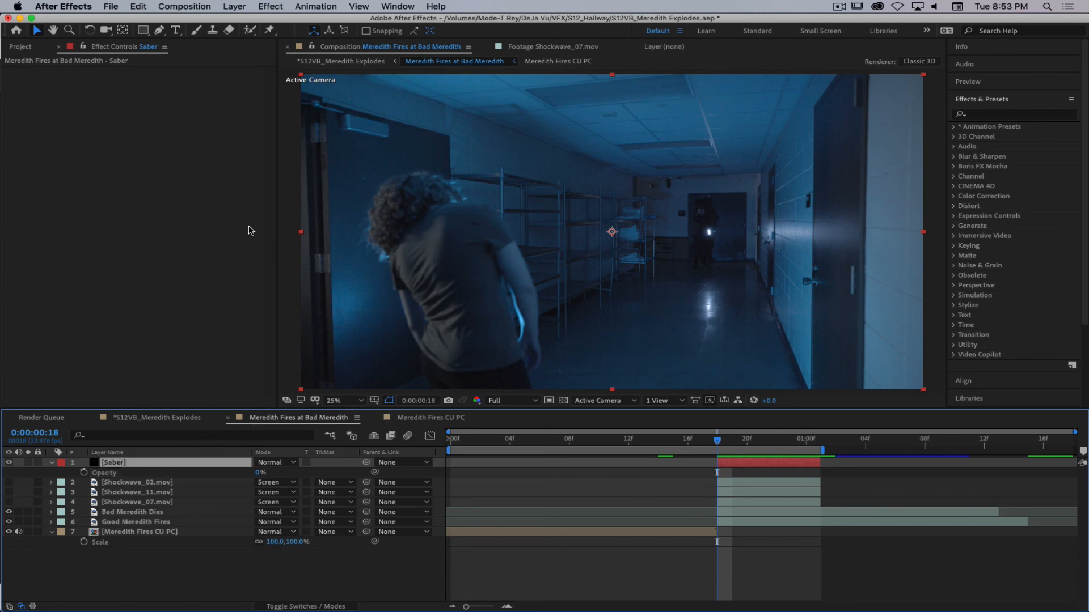
click(159, 31)
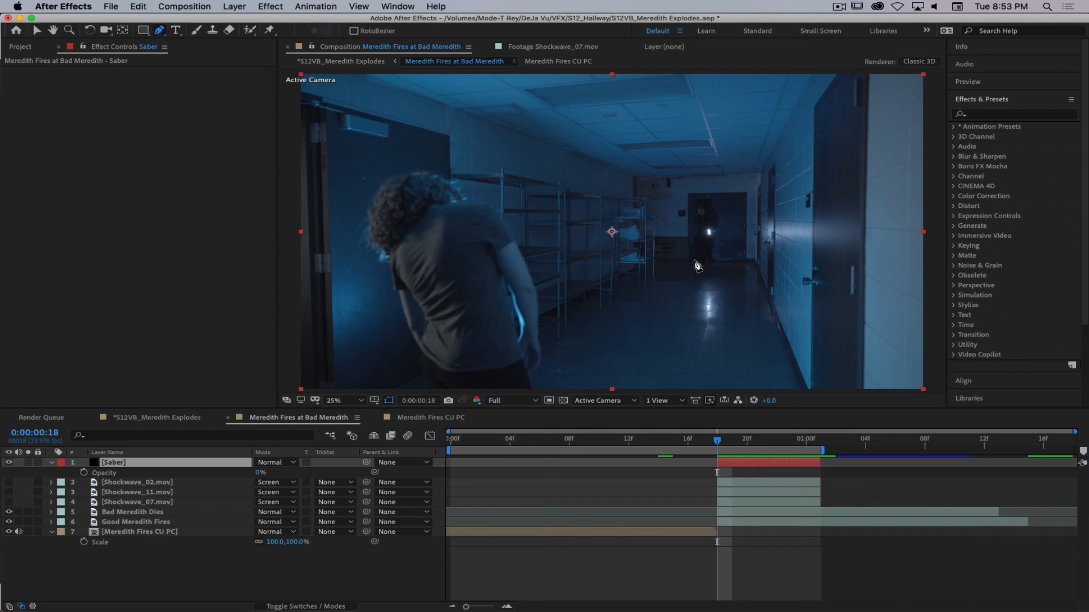
key(period)
key(period)
key(period)
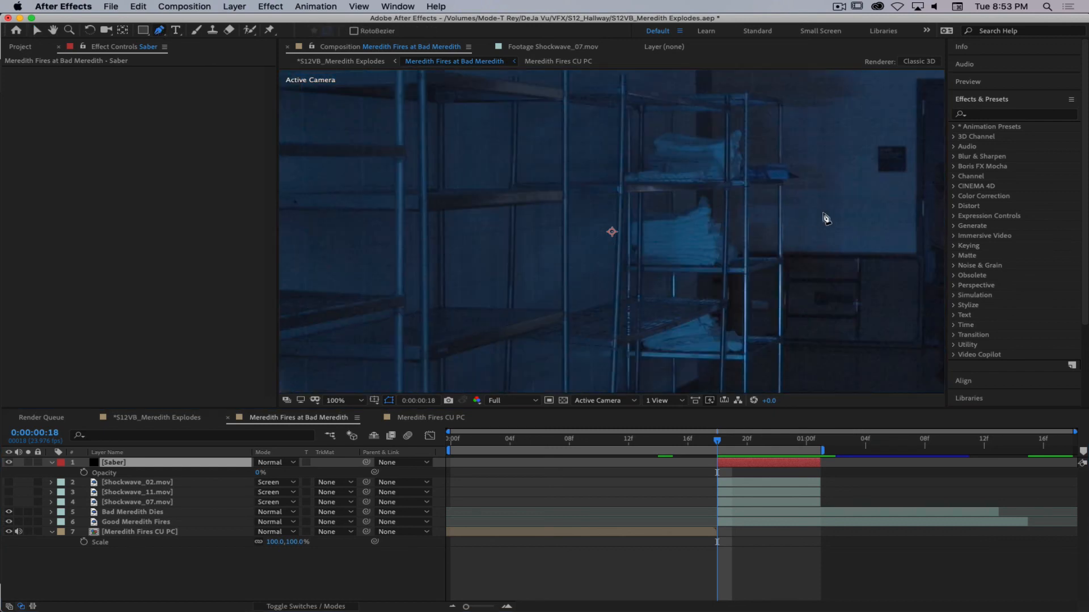
drag(825, 217, 485, 255)
key(period)
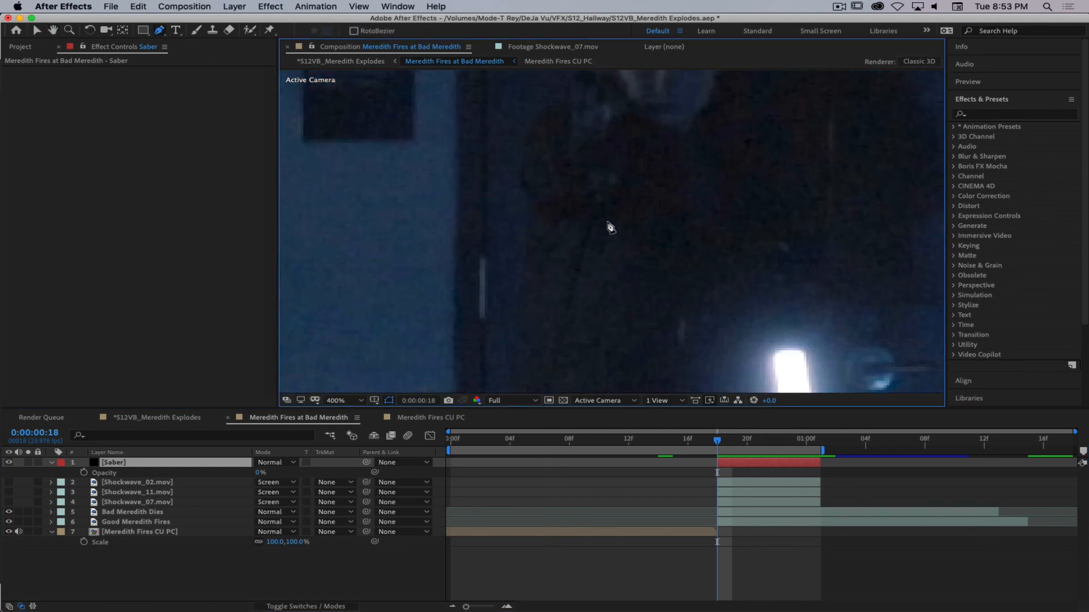
click(600, 156)
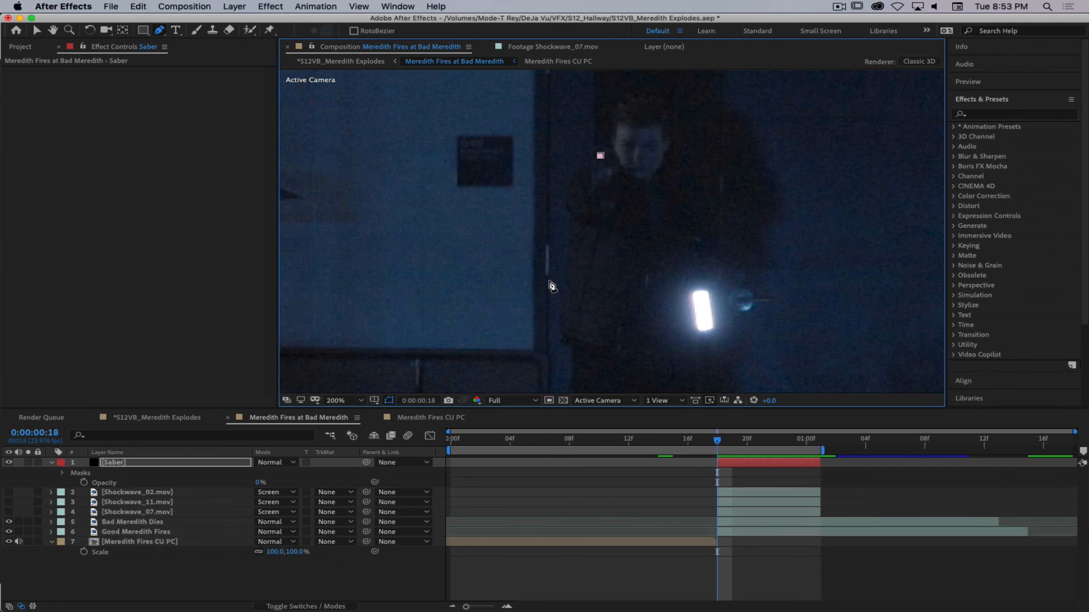
Finish the mask as a straight line ending at the foreground figure's upper arm, and reselect the Saber layer.
drag(553, 286, 615, 233)
key(comma)
key(comma)
key(comma)
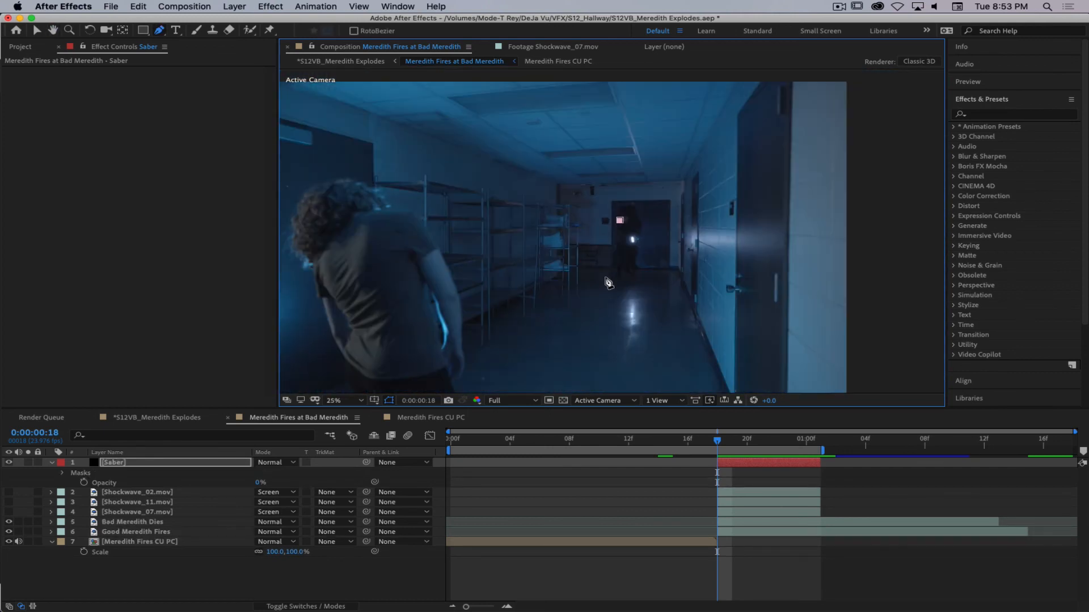
drag(592, 284, 690, 263)
key(comma)
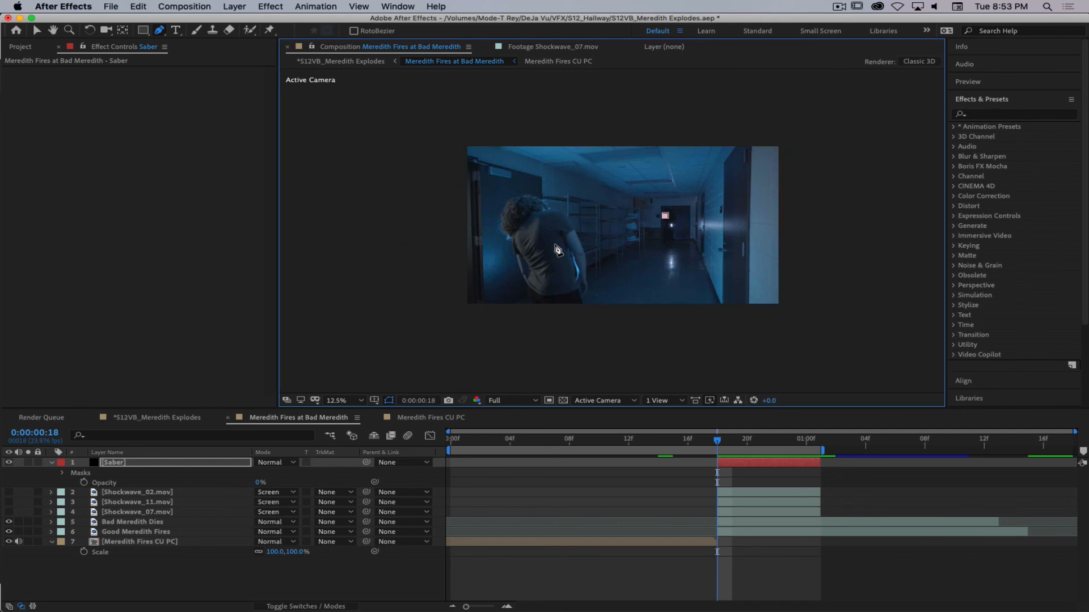
key(period)
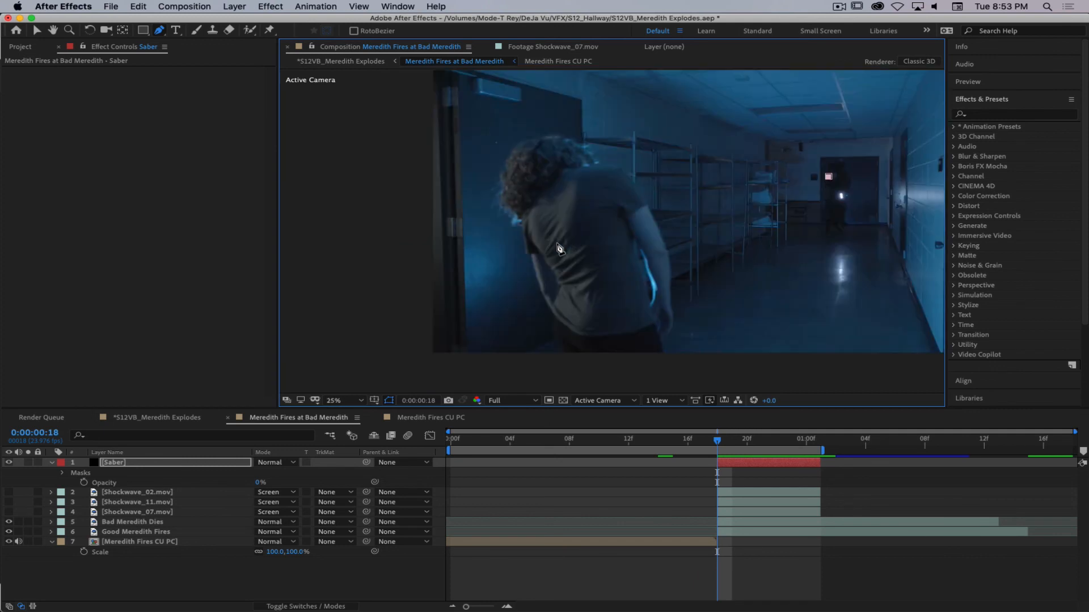
click(649, 206)
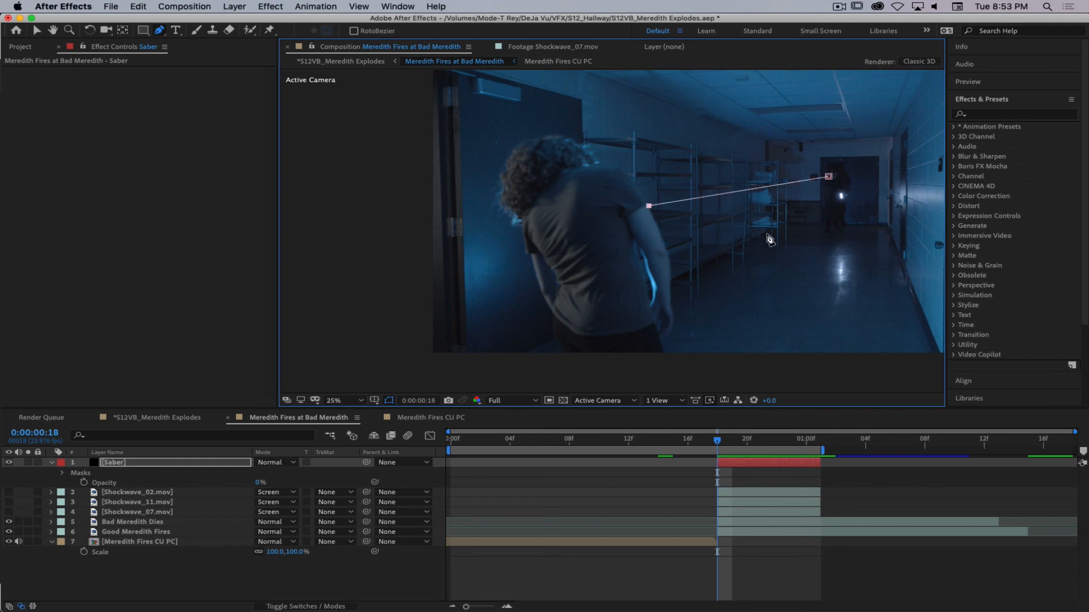
click(288, 583)
click(173, 465)
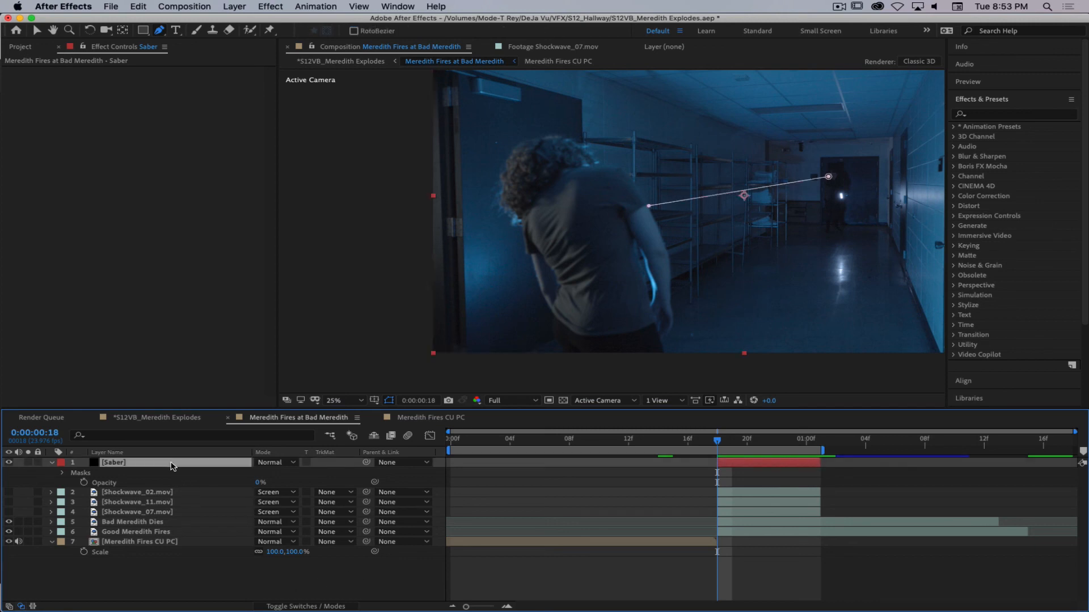